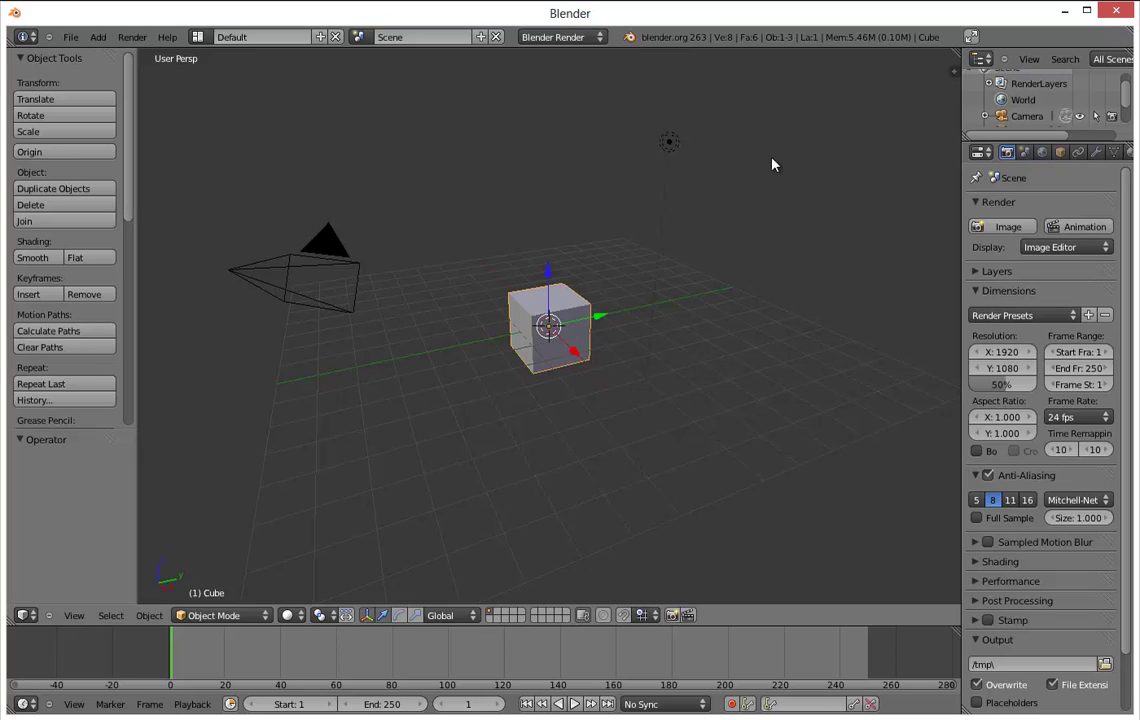
Add a Basis shape key and a Key 1 shape key to the cube's mesh data.
left_click(1096, 153)
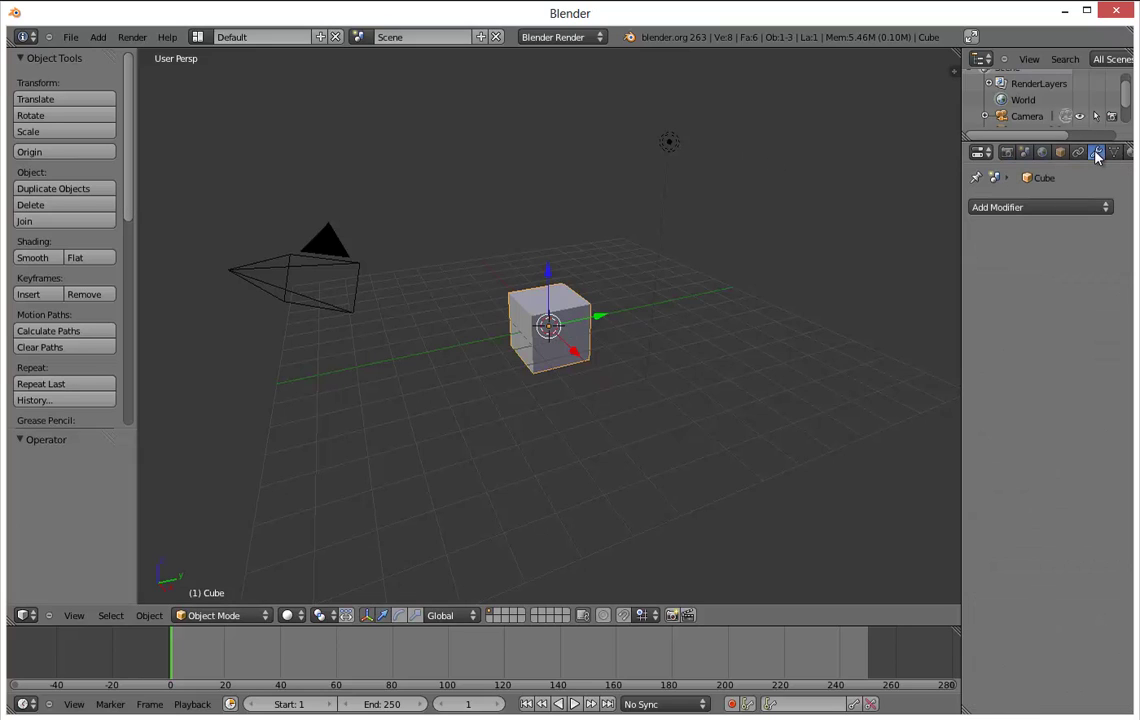
left_click(1114, 153)
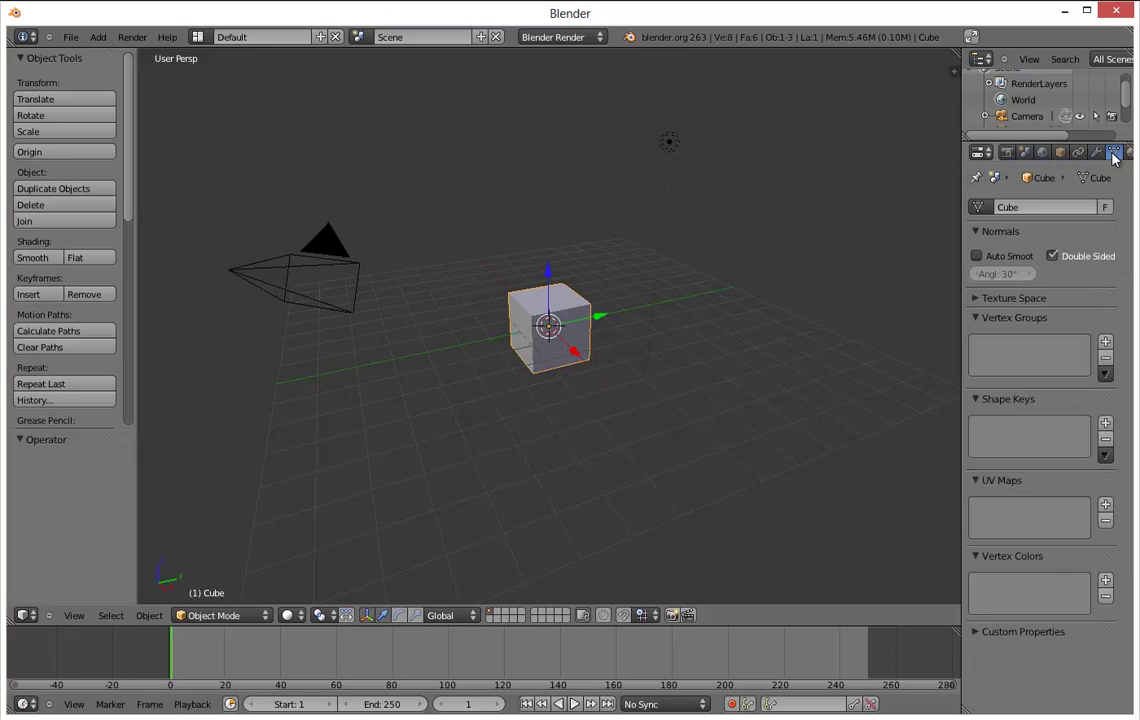
left_click(1106, 424)
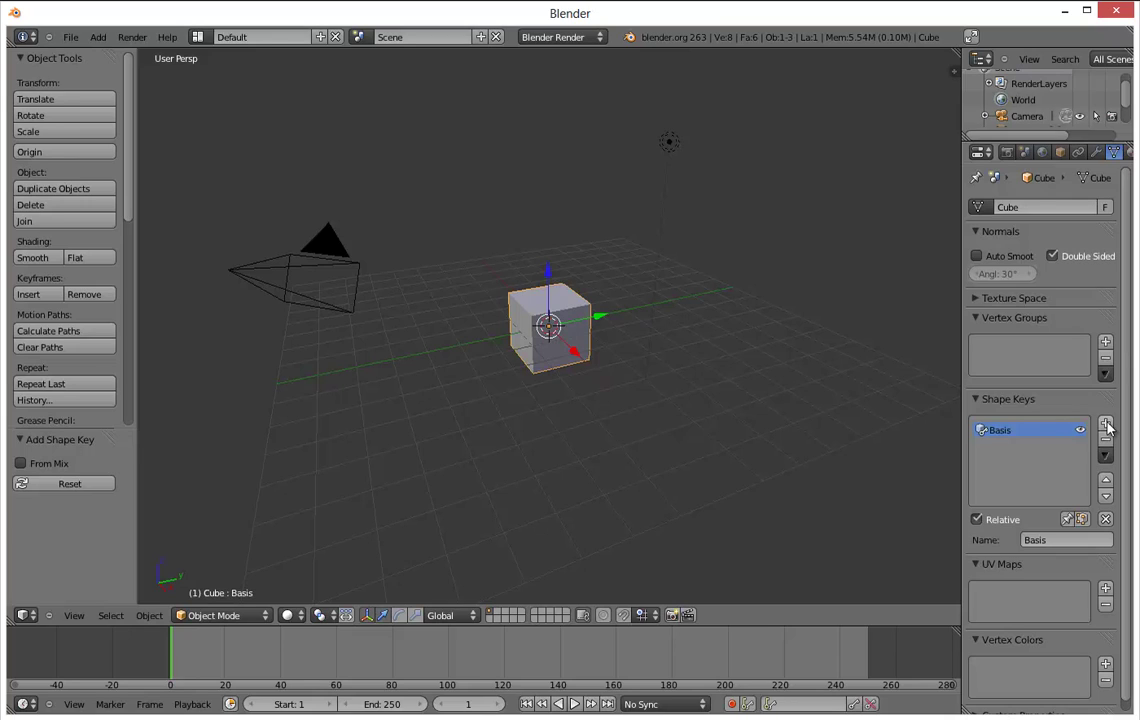
left_click(1106, 425)
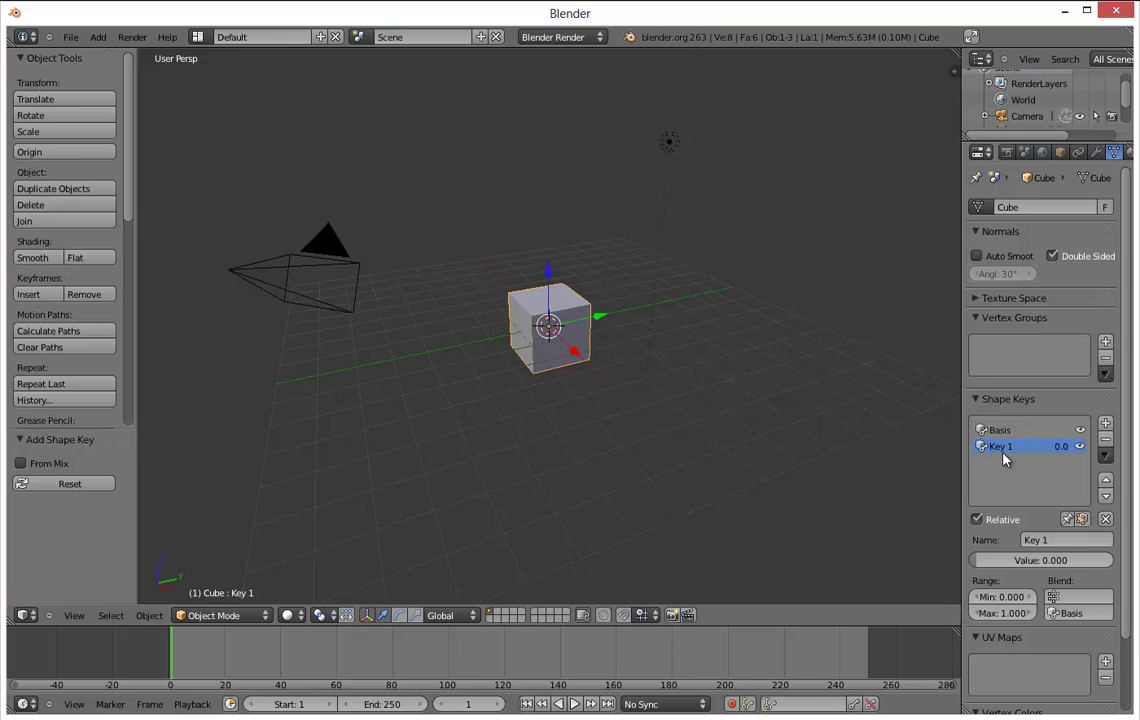
Add three more shape keys to the cube and remove them again, keeping only Basis and Key 1.
left_click(1105, 427)
left_click(1105, 430)
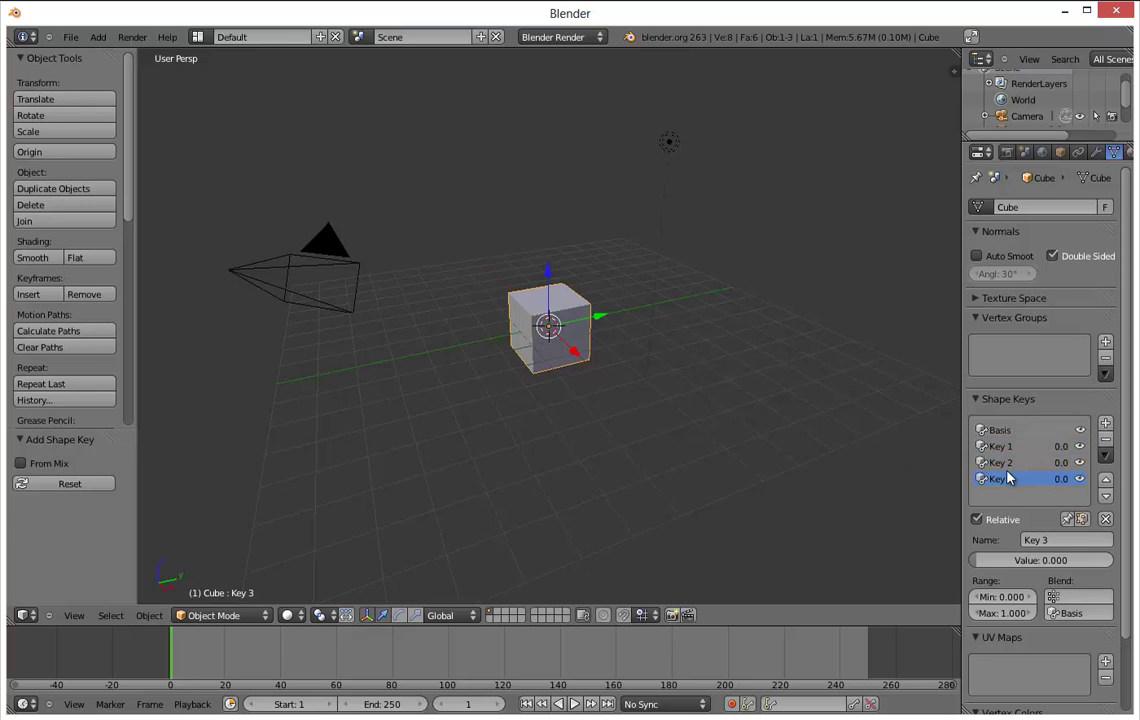
left_click(1105, 428)
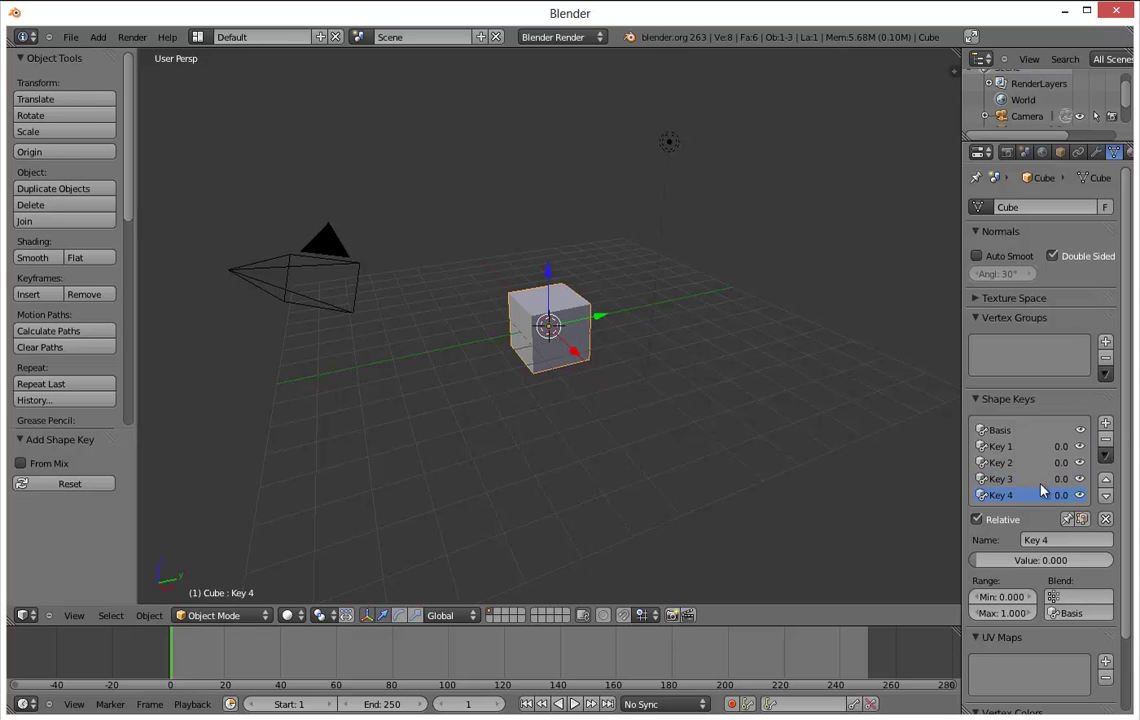
left_click(1107, 440)
left_click(1107, 441)
left_click(1106, 441)
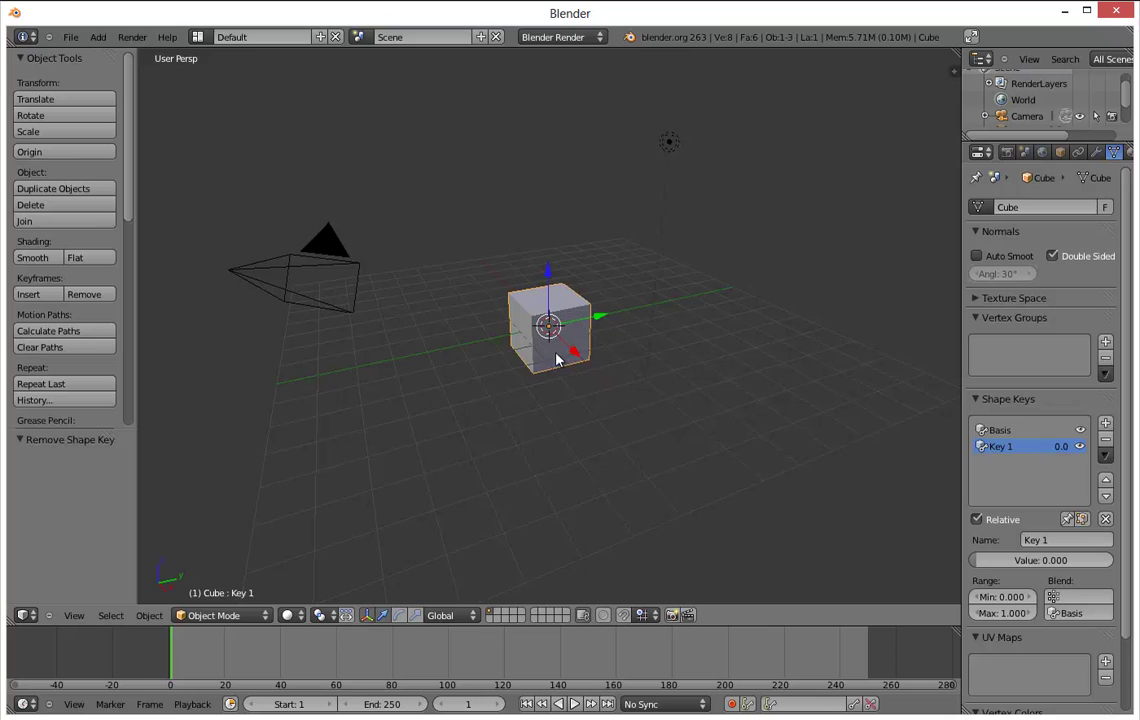
Enter Sculpt Mode, pin the Key 1 shape, and sculpt the cube's corners outward with the Draw brush.
left_click(237, 617)
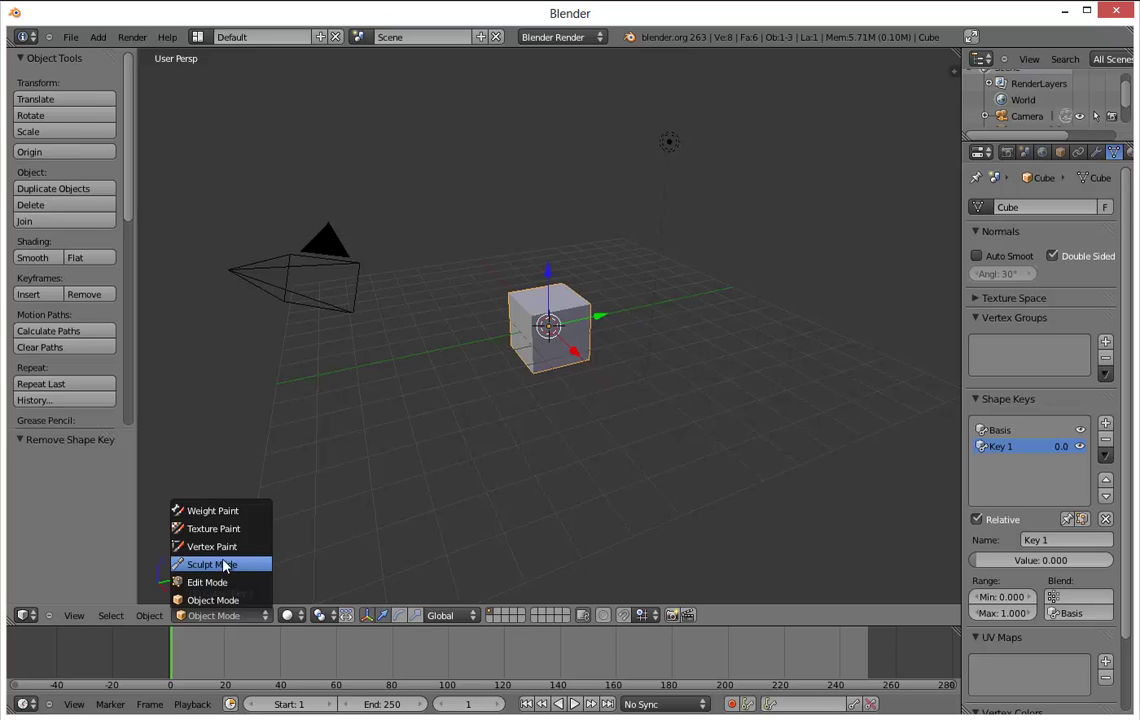
left_click(222, 566)
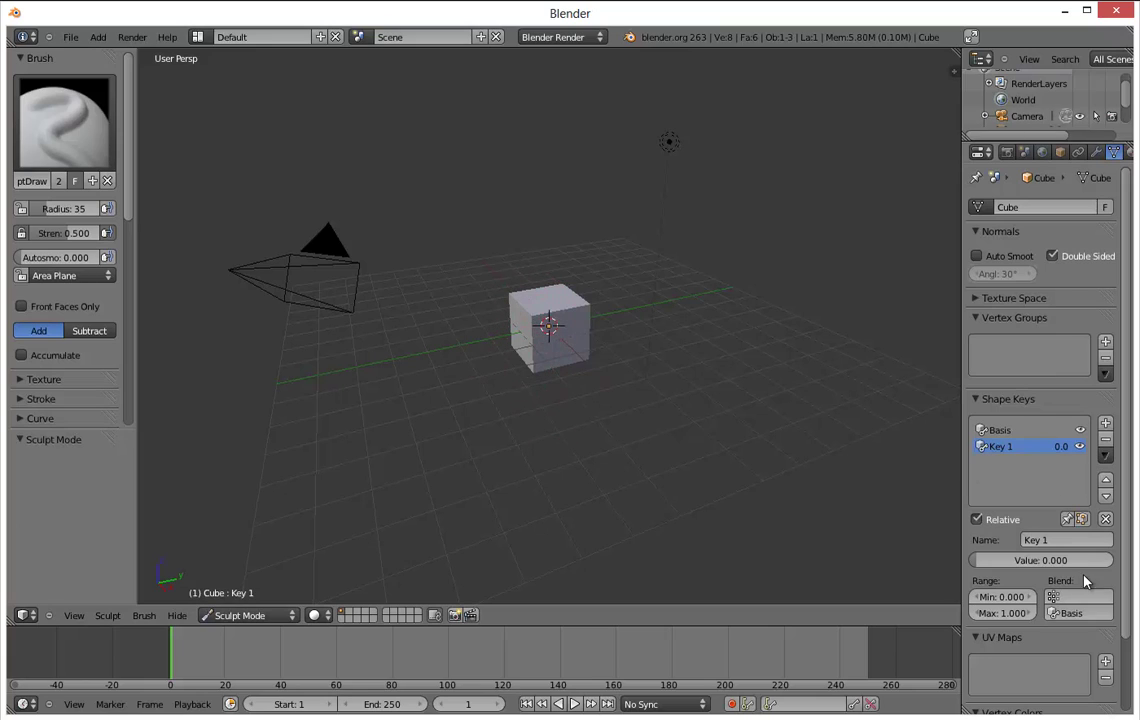
left_click(1068, 520)
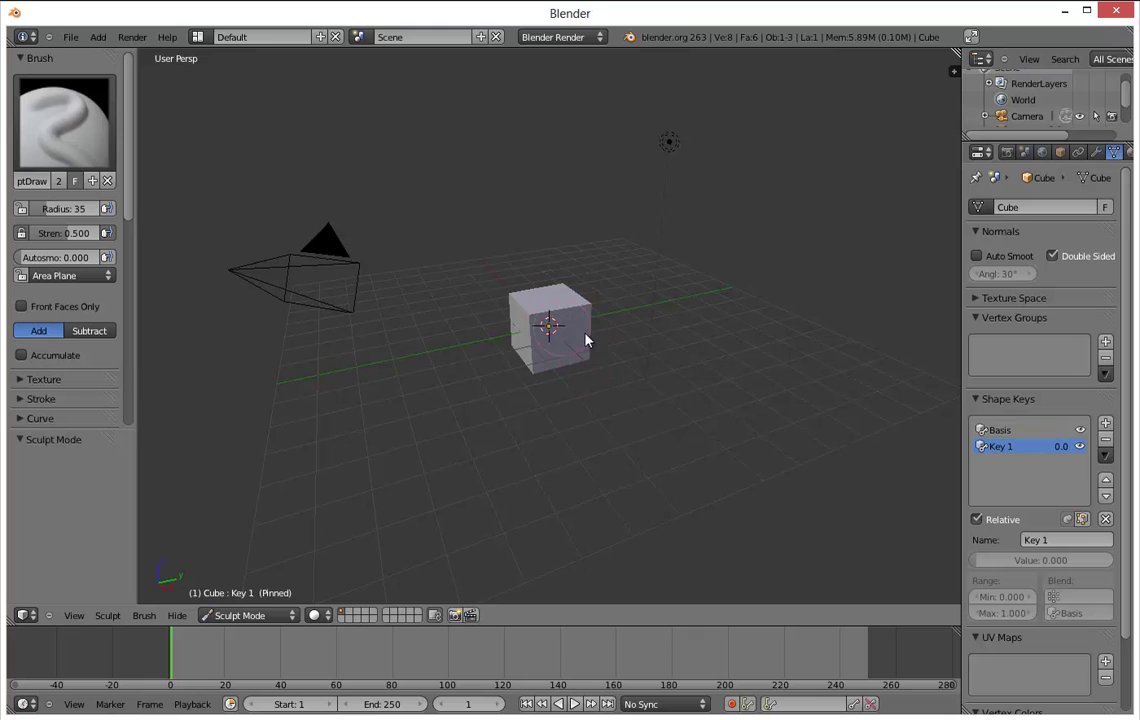
mouse_move(543, 298)
left_mouse_down()
mouse_move(499, 302)
mouse_move(538, 318)
mouse_move(535, 350)
mouse_move(558, 269)
mouse_move(590, 323)
mouse_move(585, 364)
mouse_move(583, 298)
mouse_move(560, 402)
left_mouse_up()
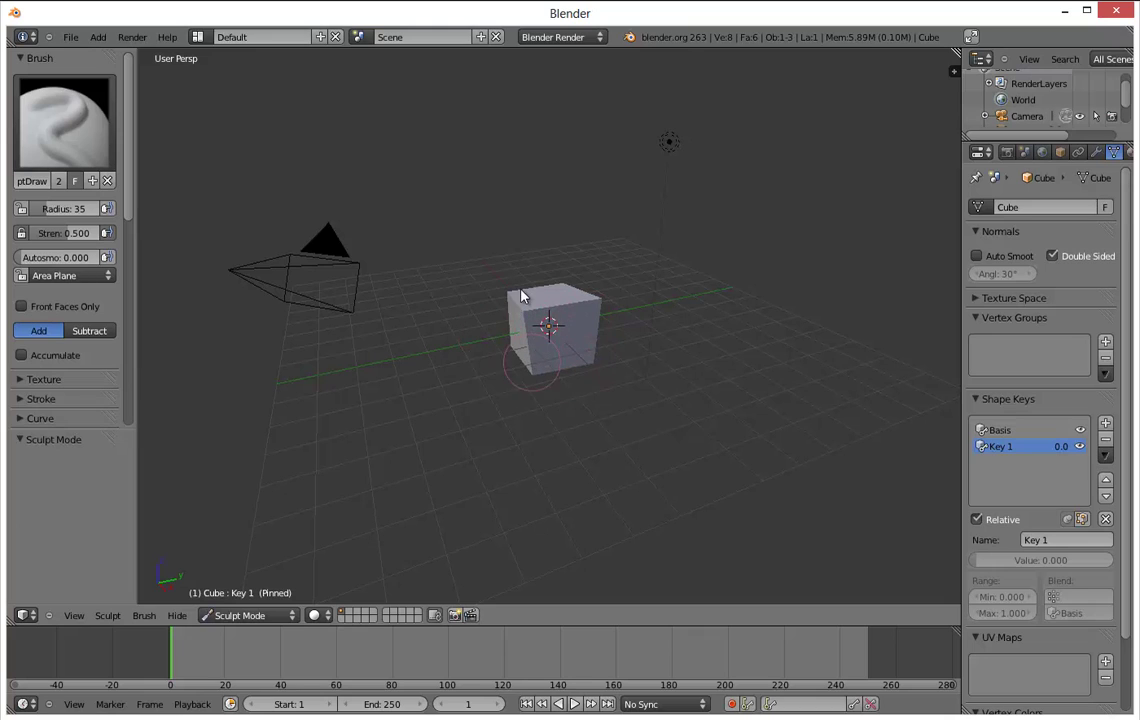
mouse_move(521, 304)
left_mouse_down()
mouse_move(522, 333)
mouse_move(498, 320)
mouse_move(557, 306)
mouse_move(578, 366)
mouse_move(598, 364)
left_mouse_up()
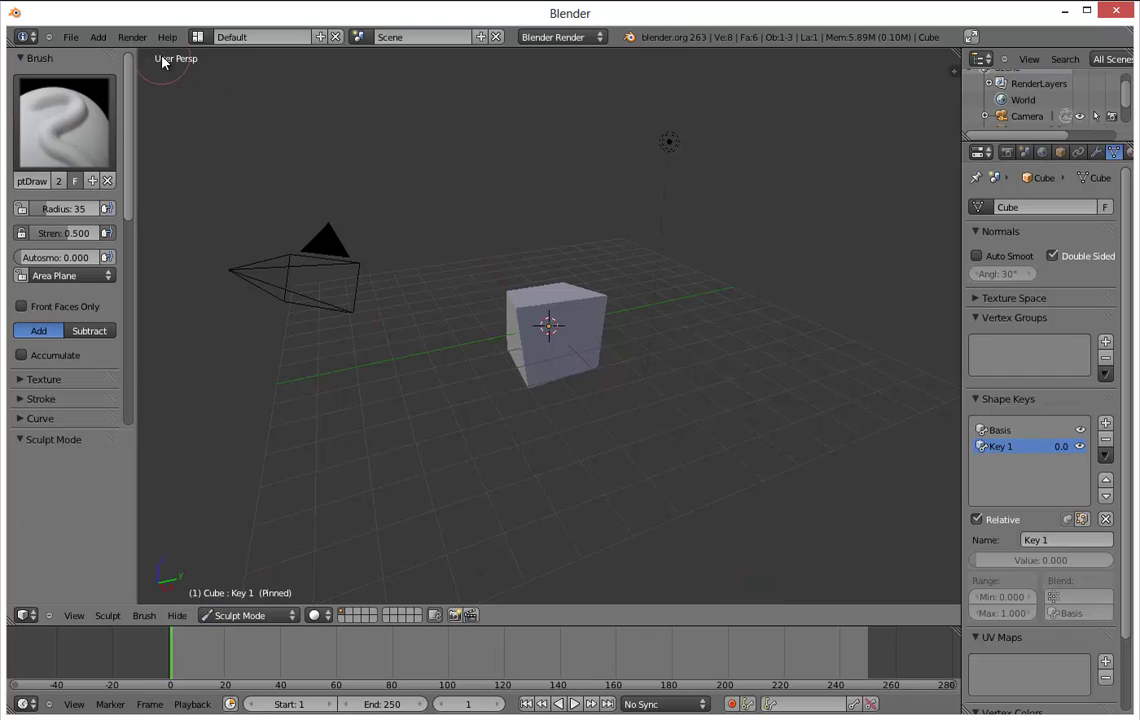
Return the cube to Object Mode.
left_click(240, 616)
left_click(254, 616)
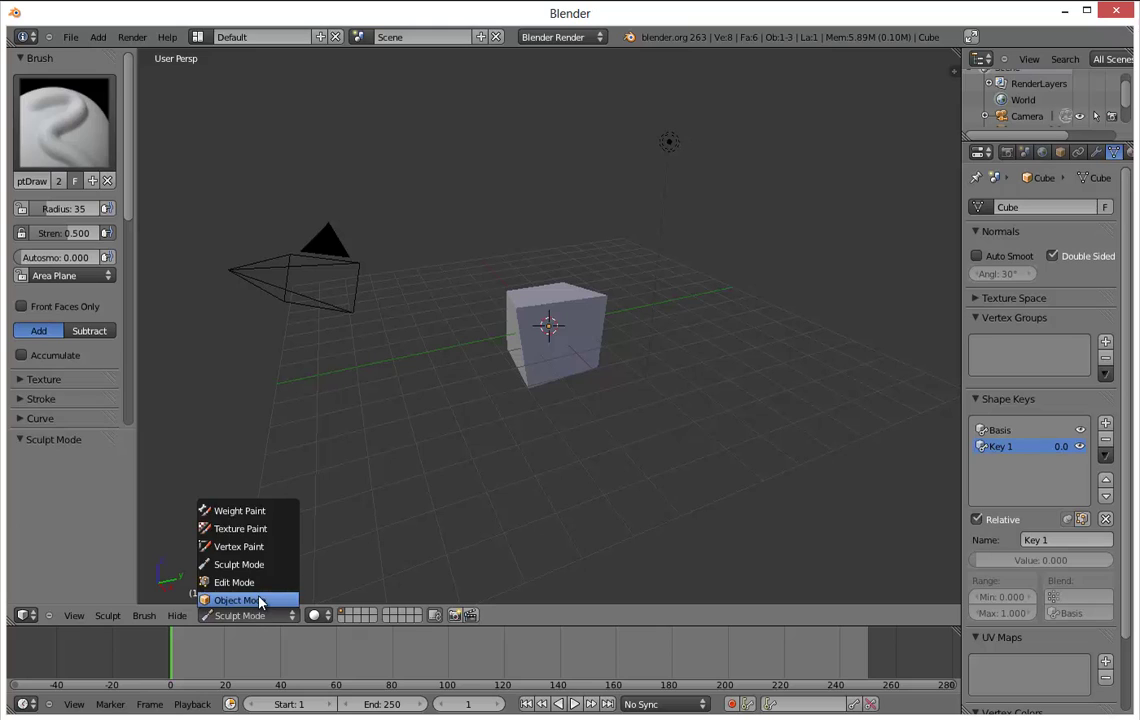
left_click(257, 600)
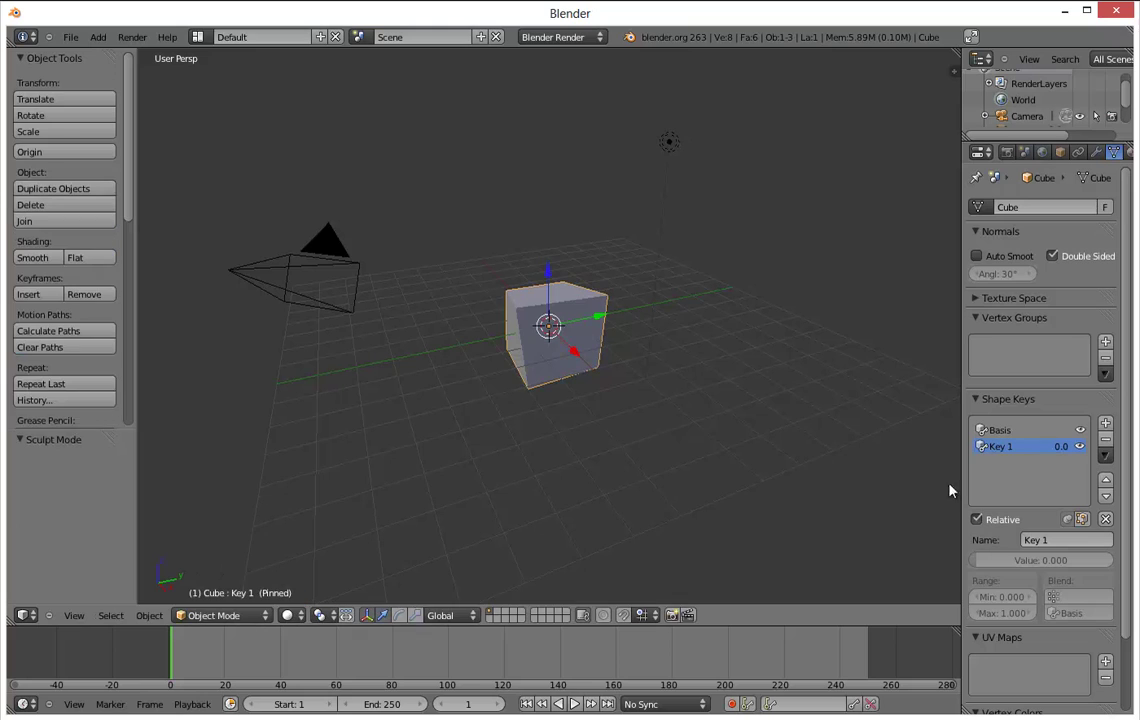
Compare the cube with and without Key 1 pinned, leave it unpinned, and make Basis the active shape key.
left_click(1067, 520)
left_click(1067, 520)
left_click(1067, 522)
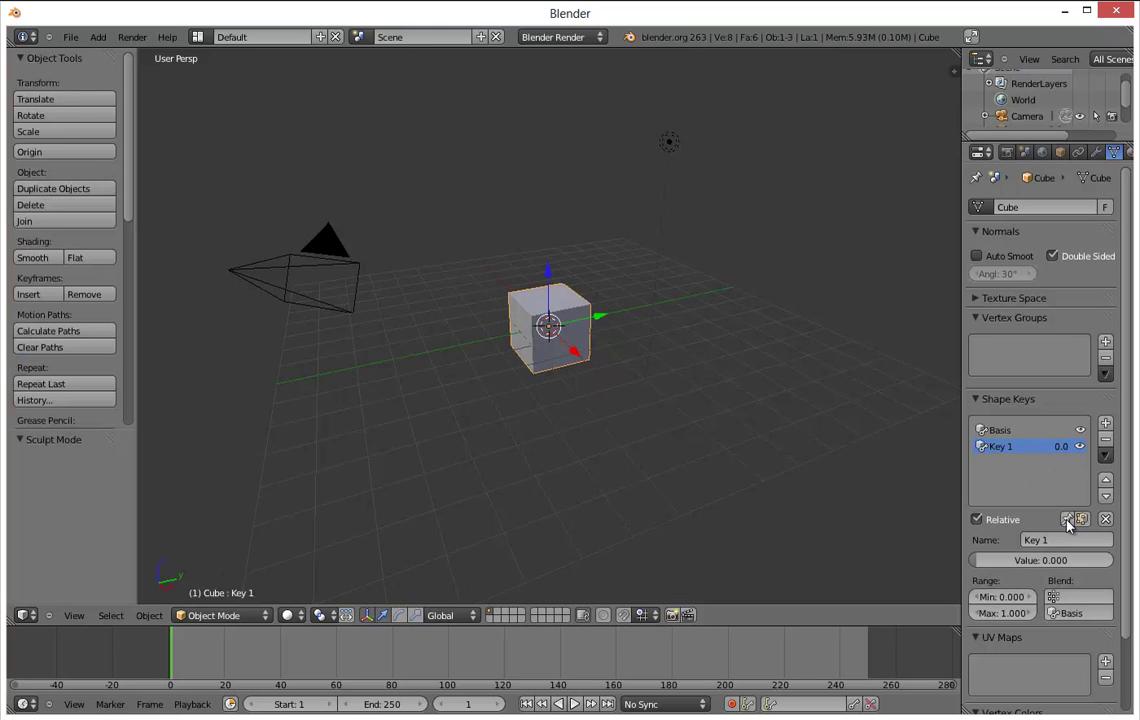
left_click(1067, 521)
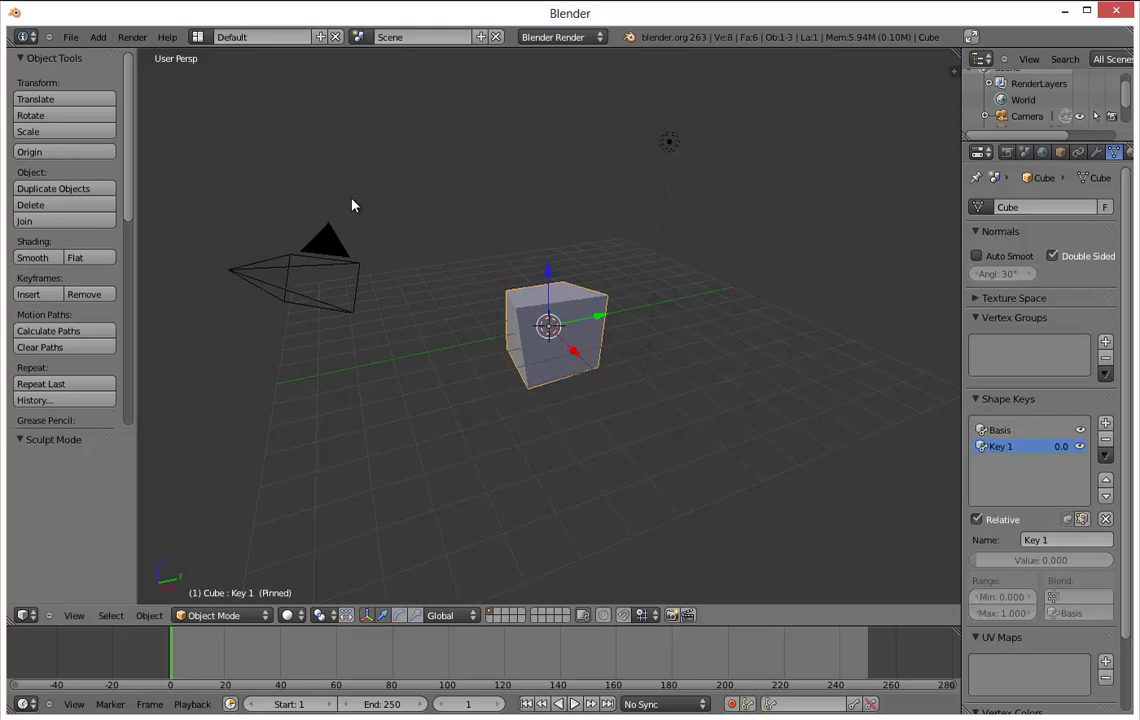
left_click(1067, 521)
left_click(1005, 431)
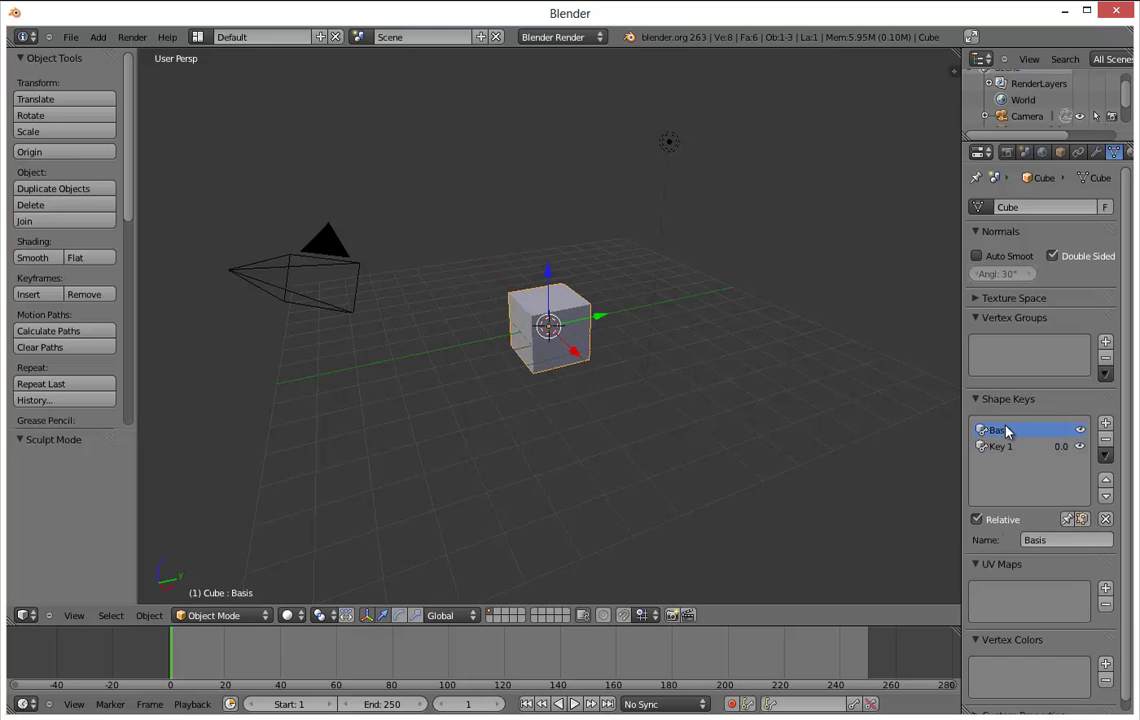
Switch to the Animation screen layout and set the DopeSheet's mode to ShapeKey Editor.
left_click(132, 37)
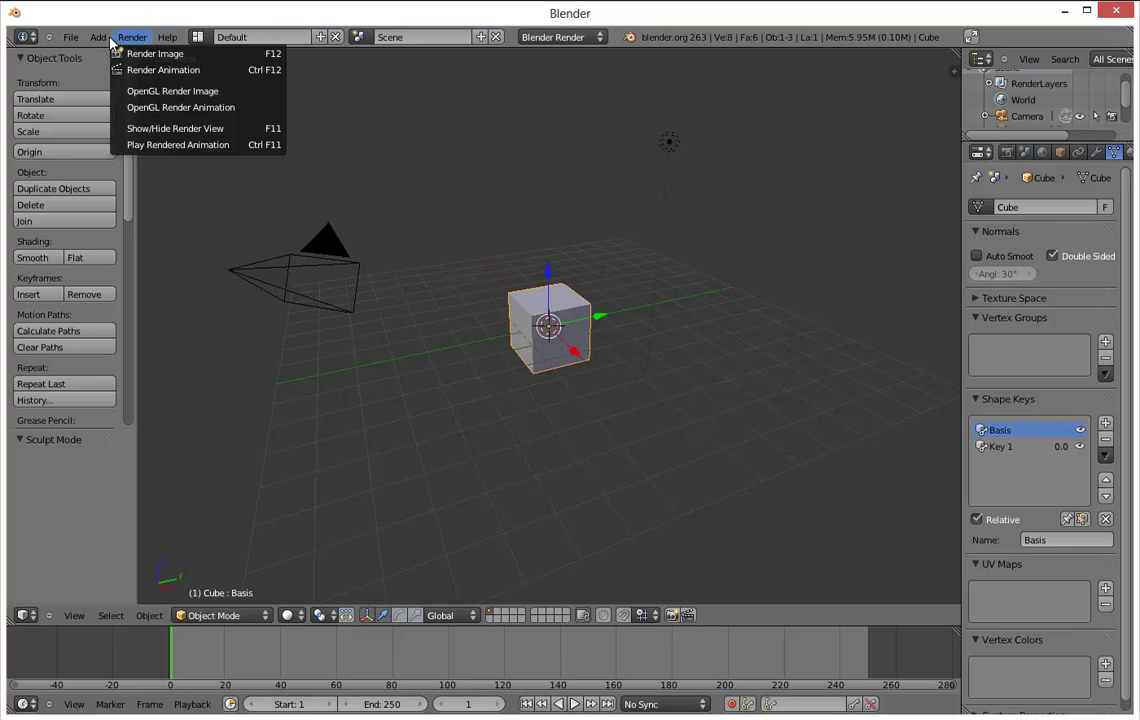
left_click(125, 37)
left_click(196, 37)
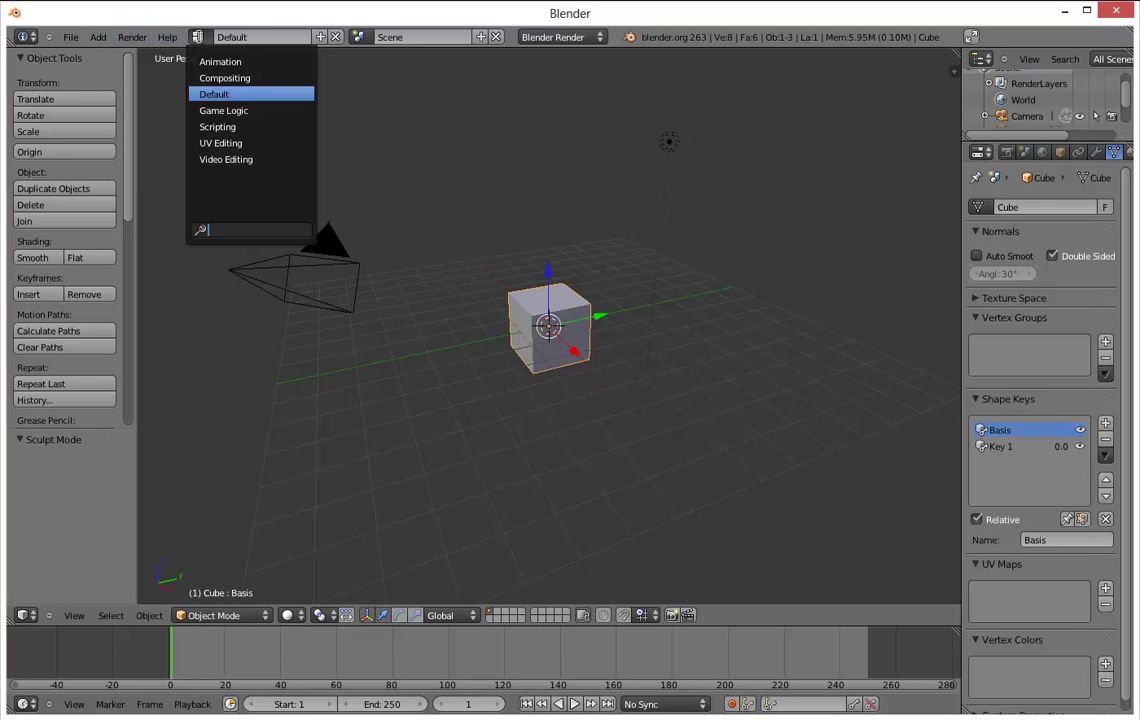
left_click(226, 63)
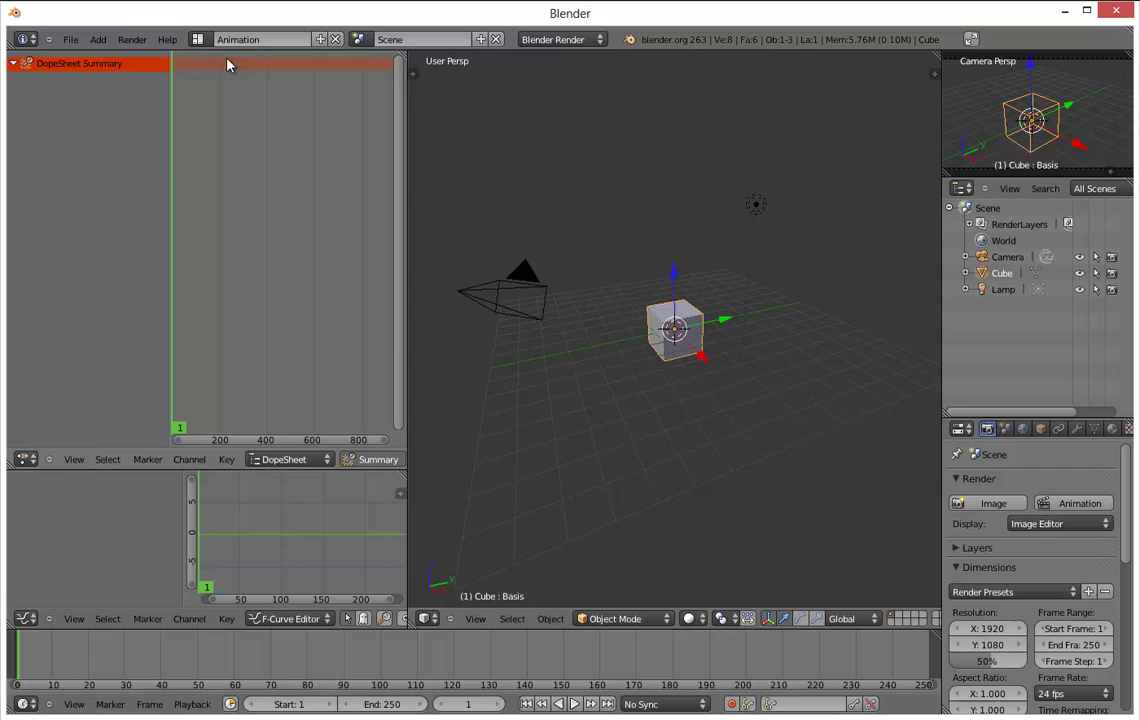
left_click(296, 461)
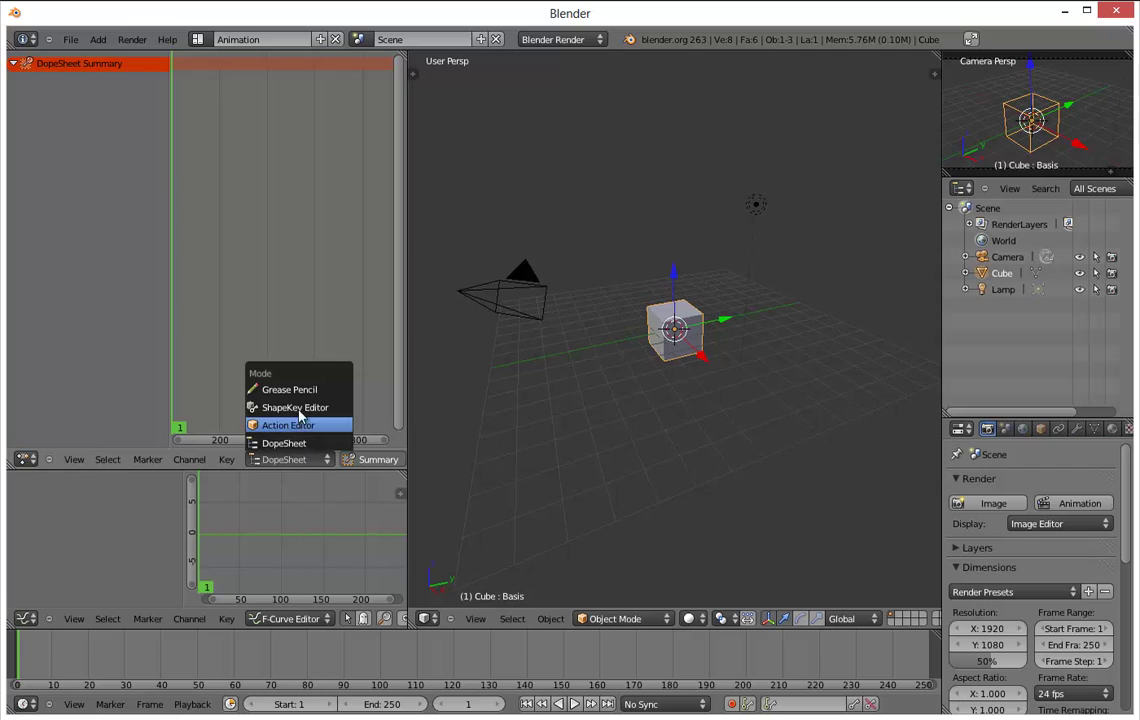
left_click(296, 408)
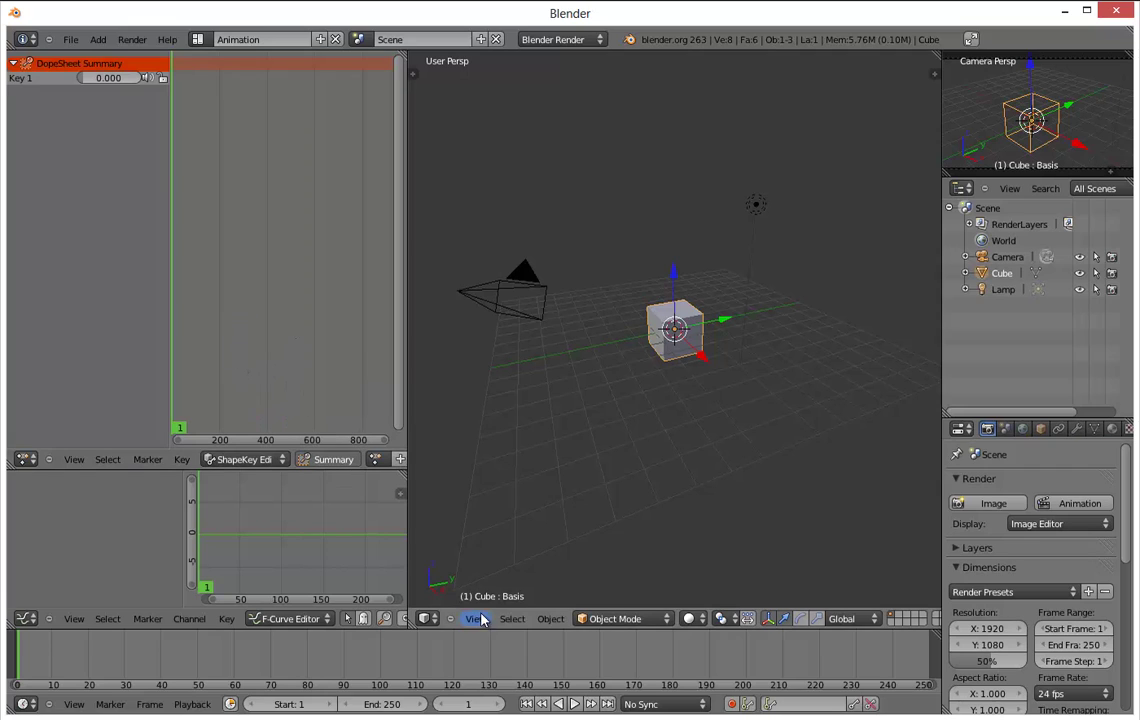
Set the animation's end frame to 10 and insert a keyframe for Key 1 at value 0.000 on frame 1.
left_click(382, 704)
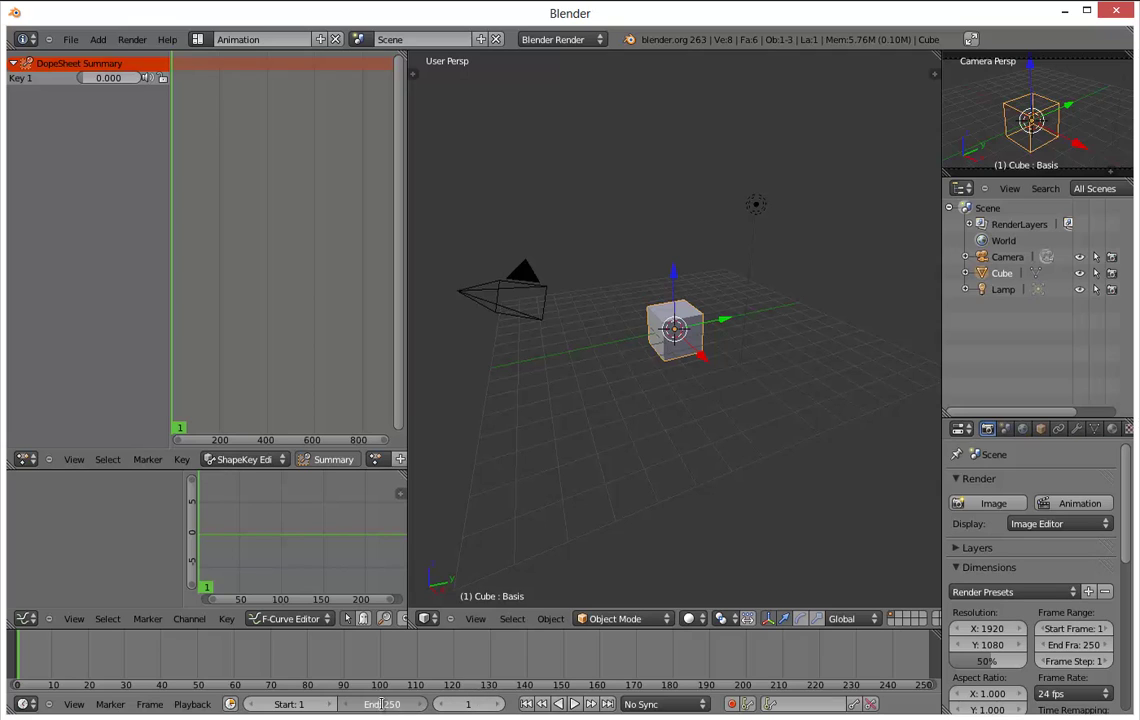
type("10")
key("Return")
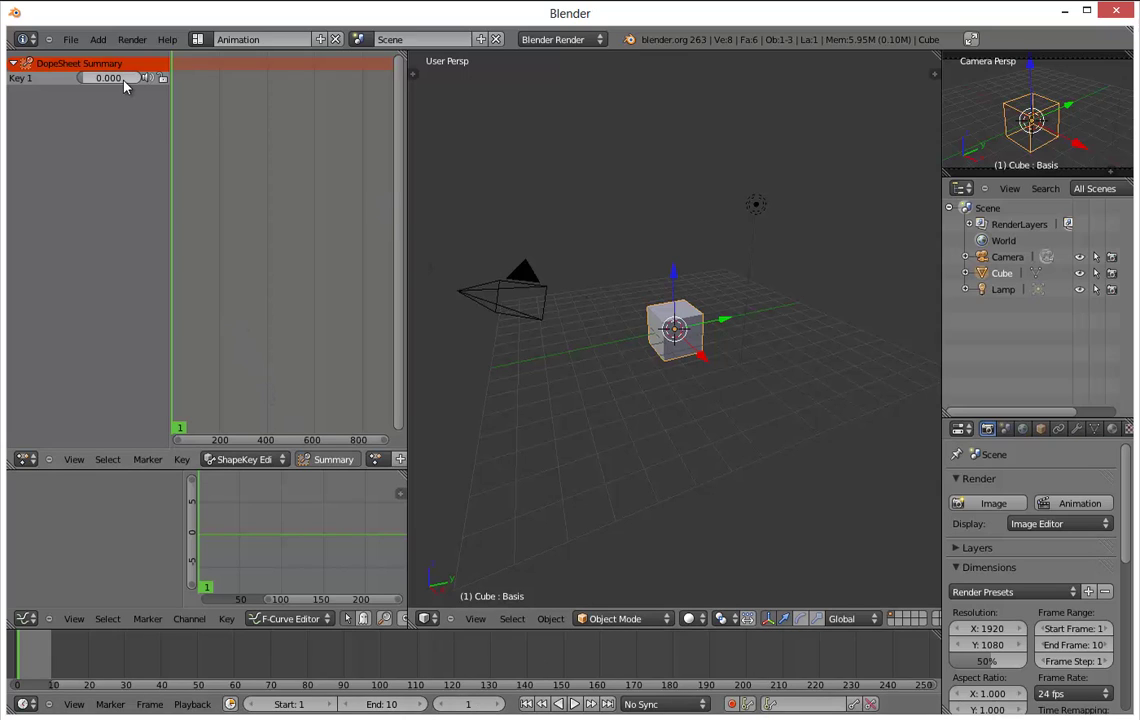
right_click(92, 79)
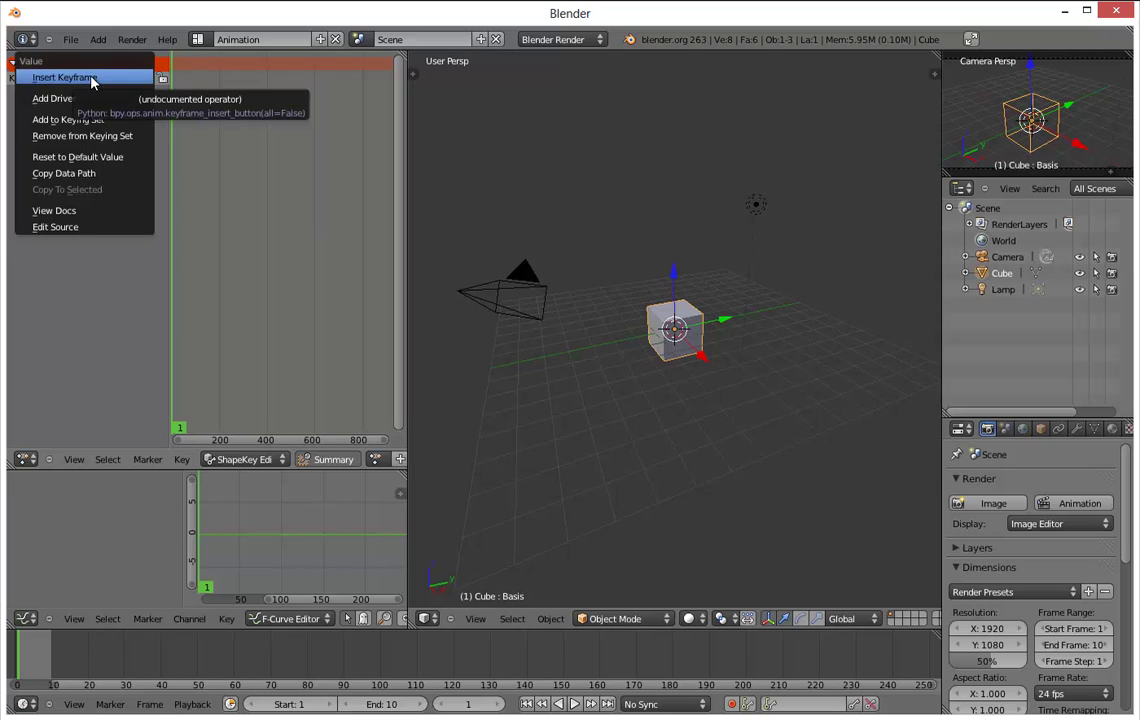
left_click(92, 78)
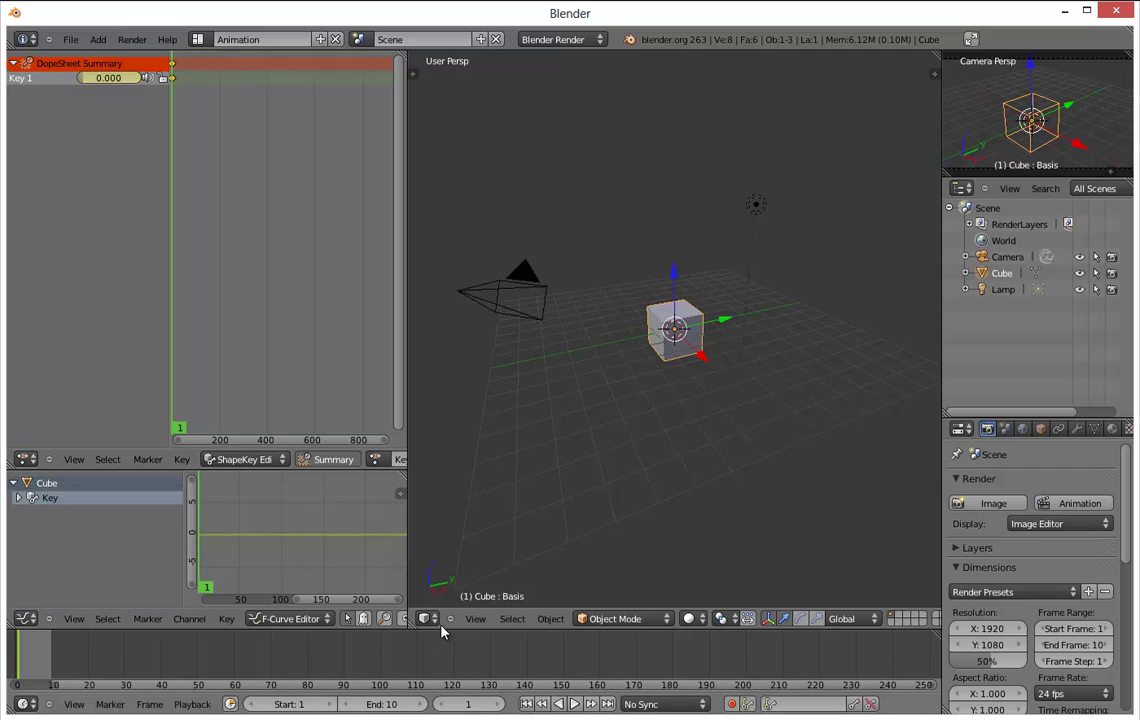
Go to frame 10 and set the Key 1 shape key value to 1.000.
left_click(474, 697)
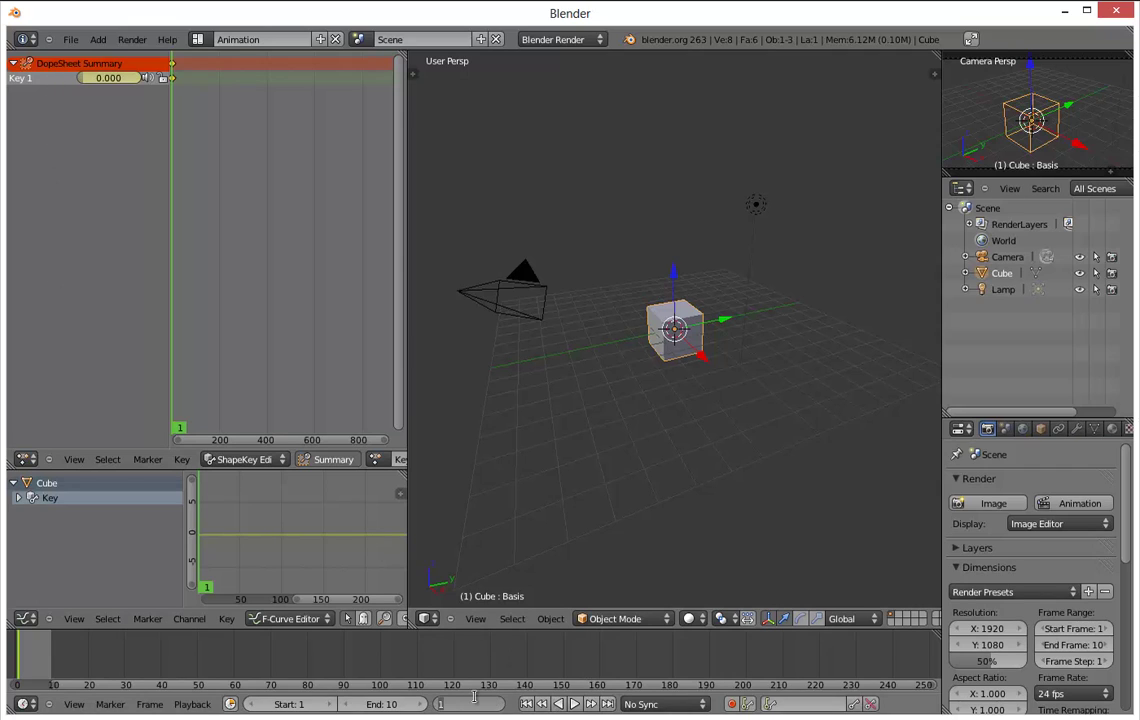
type("10")
key("Return")
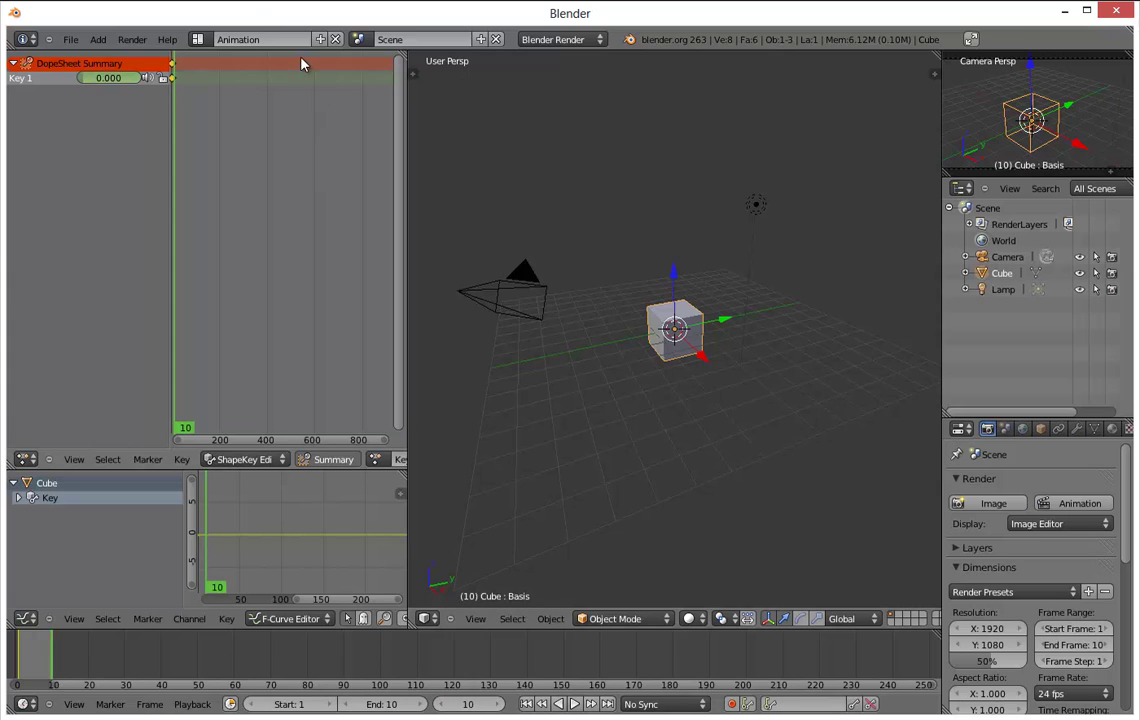
left_click_drag(90, 78, 197, 90)
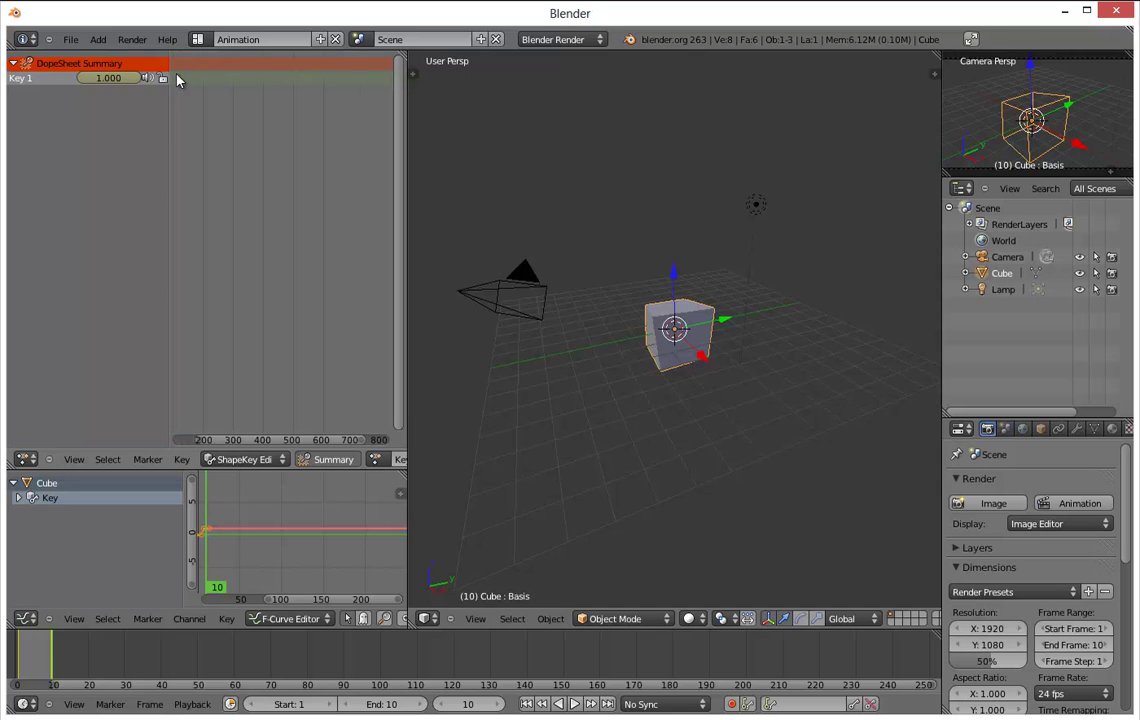
Inspect the Key 1 keyframes in the ShapeKey Editor, move to frame 12, and play back the shape key animation.
scroll(242, 417, "up", 2)
left_click_drag(247, 440, 209, 323)
scroll(190, 182, "up", 10)
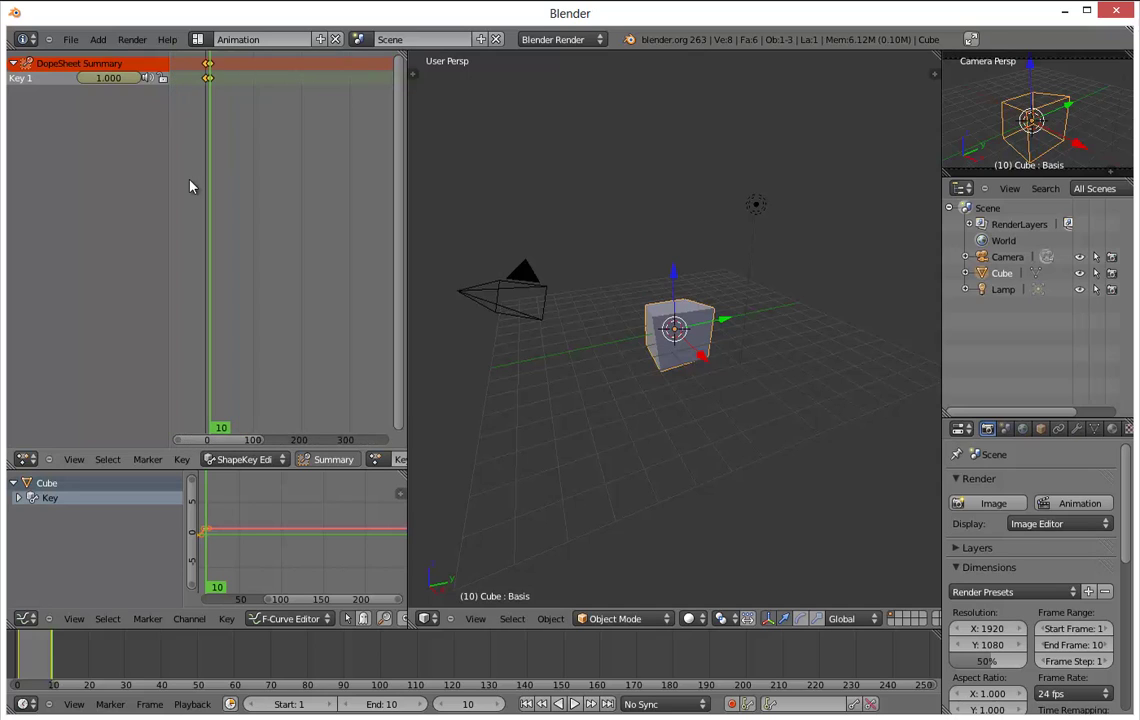
scroll(190, 181, "up", 12)
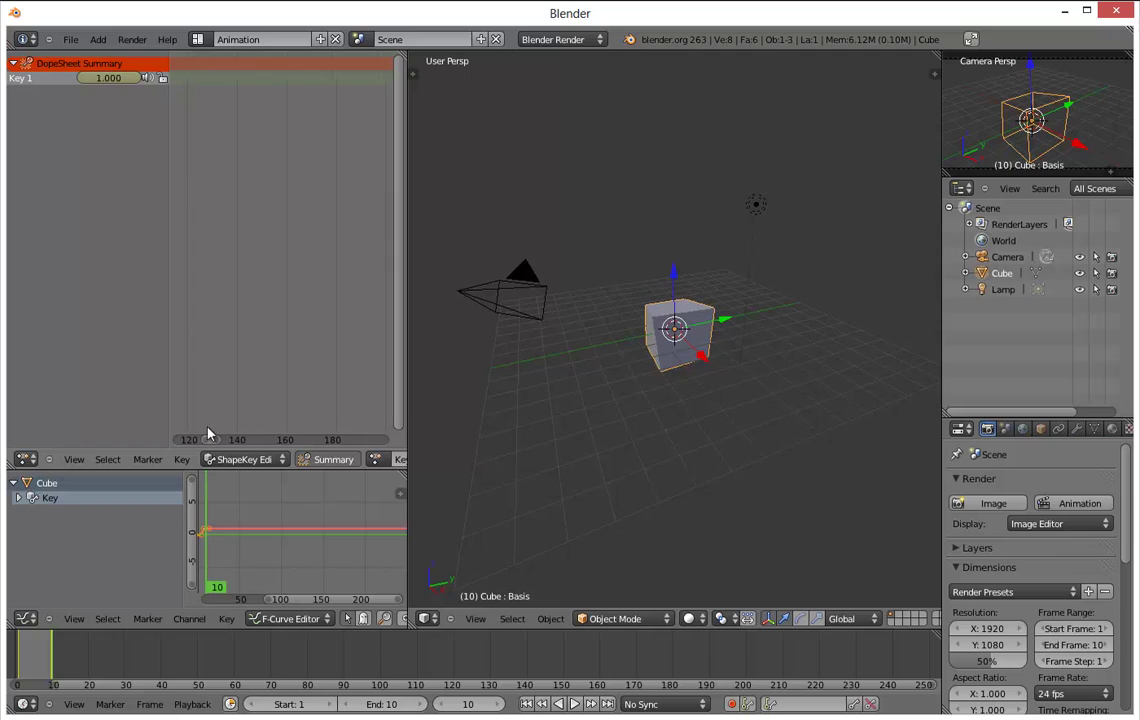
left_click_drag(209, 439, 144, 446)
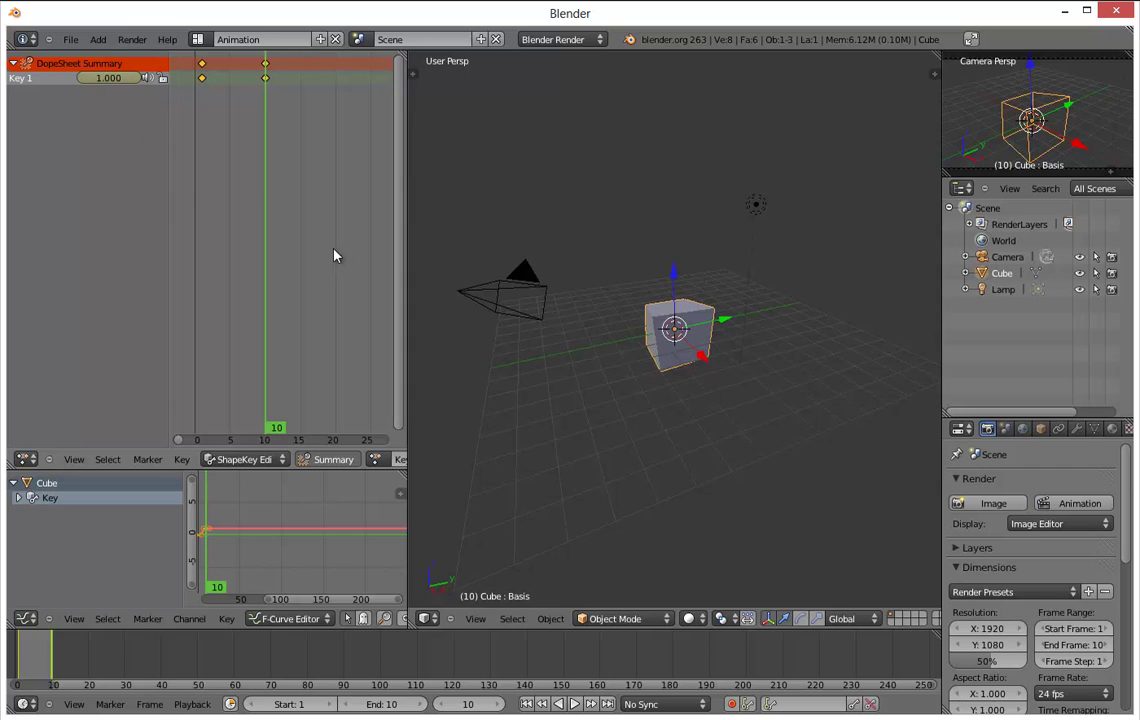
left_click(58, 662)
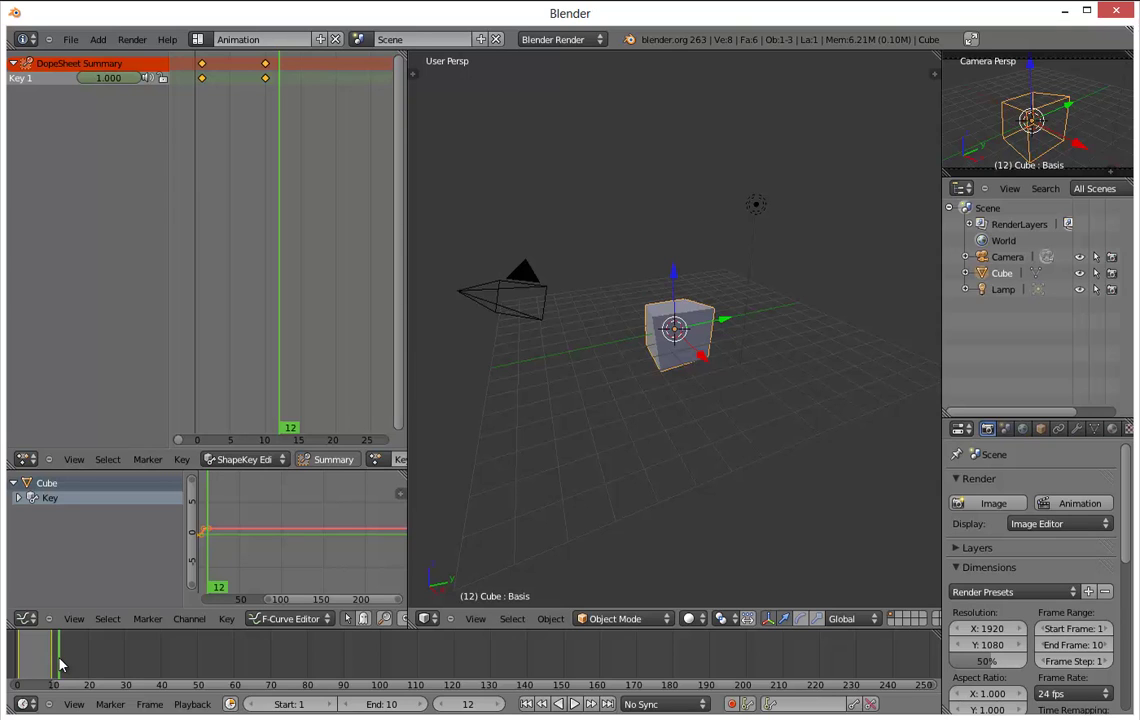
key("alt+a")
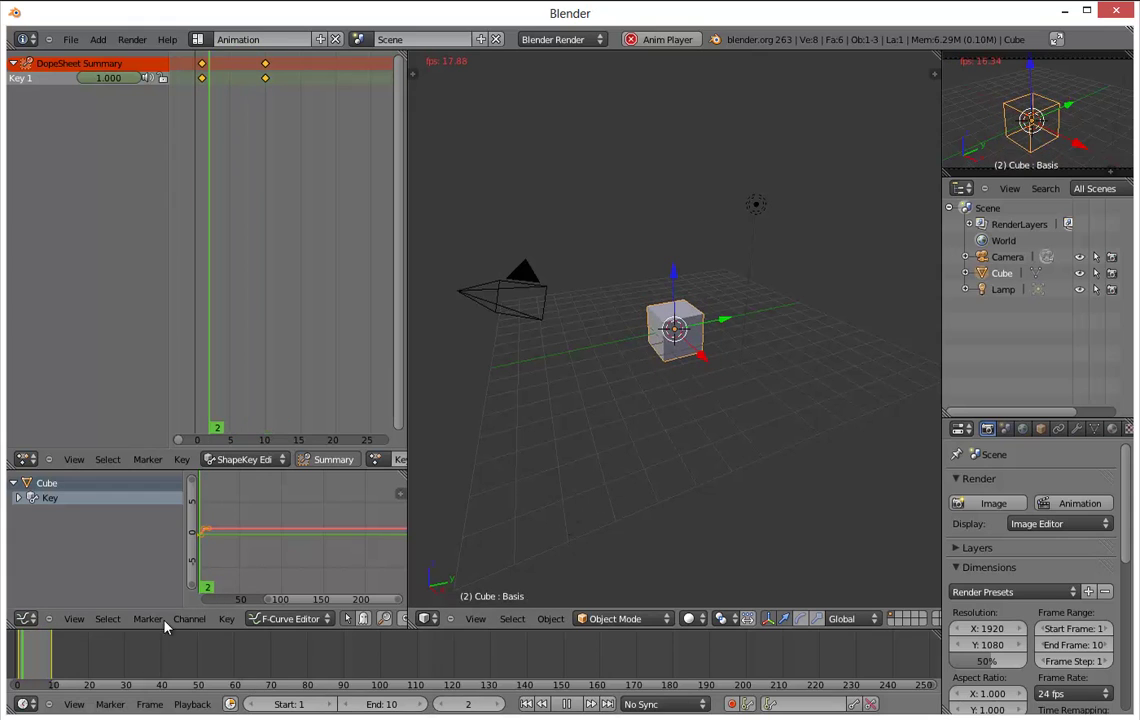
key("Escape")
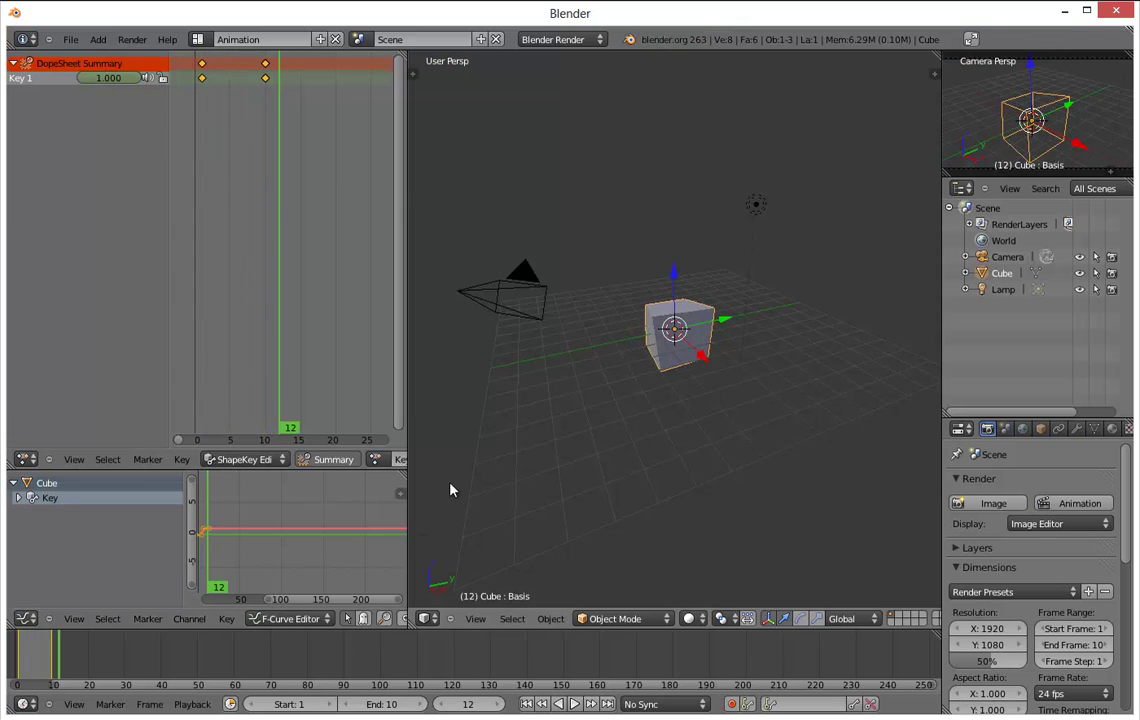
Return the timeline to frame 0 and set up a Wavefront (.obj) export with the Animation option enabled.
left_click(238, 650)
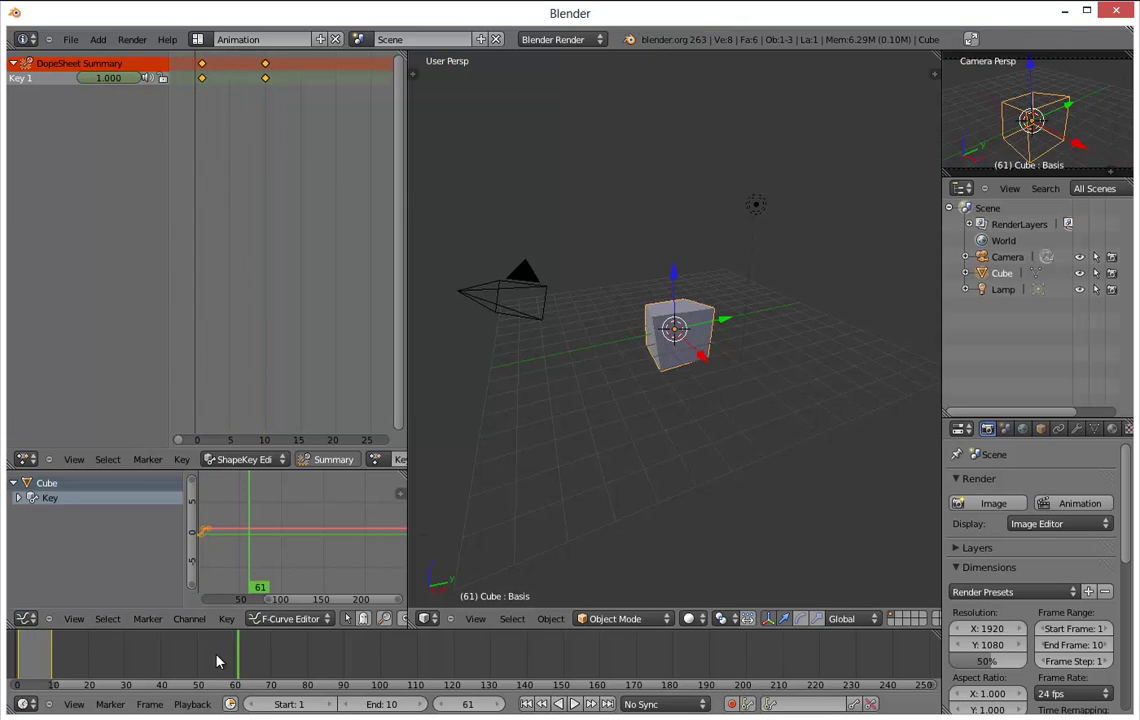
left_click(9, 645)
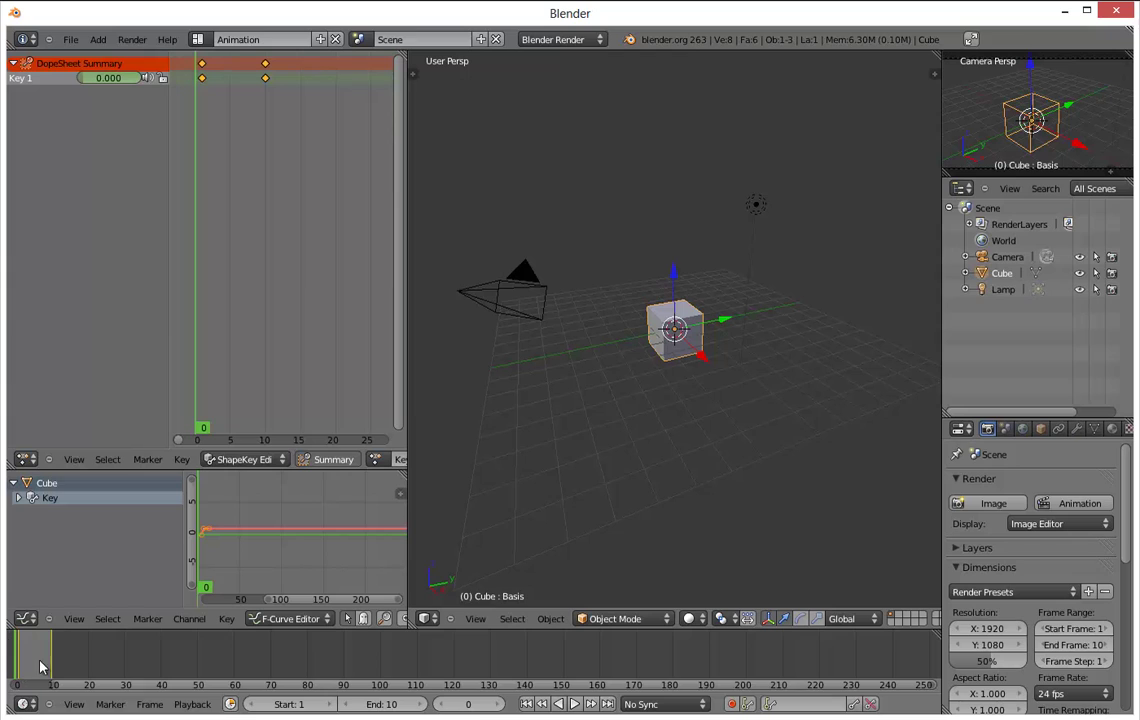
left_click(62, 39)
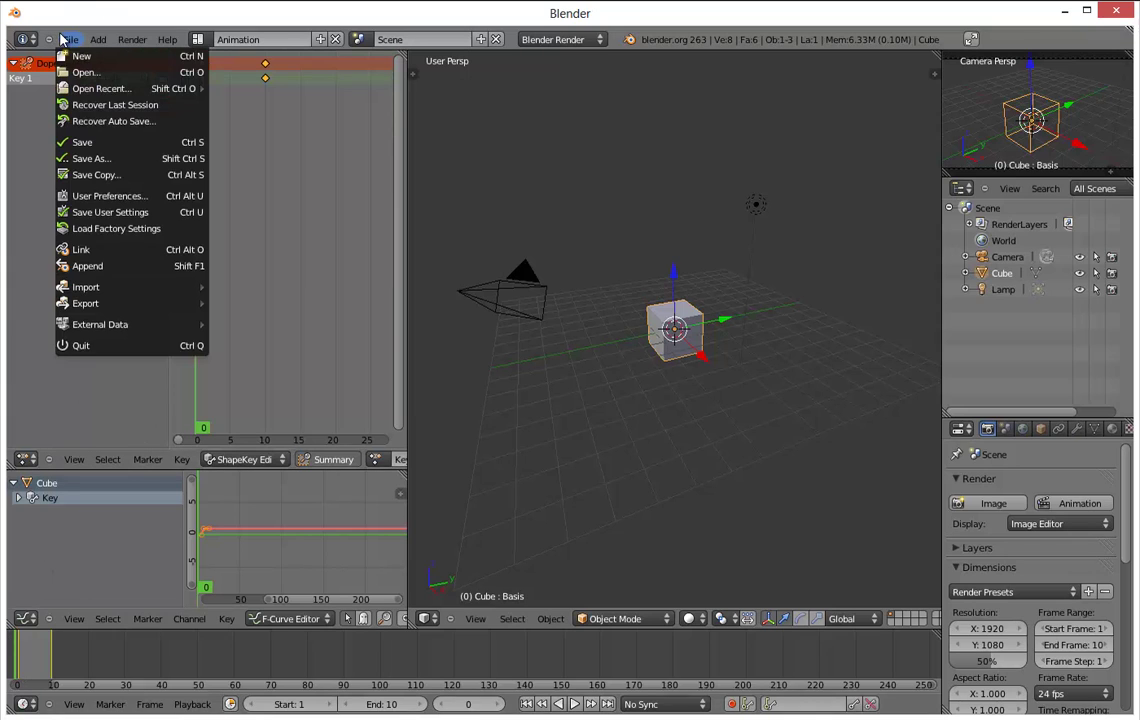
mouse_move(174, 312)
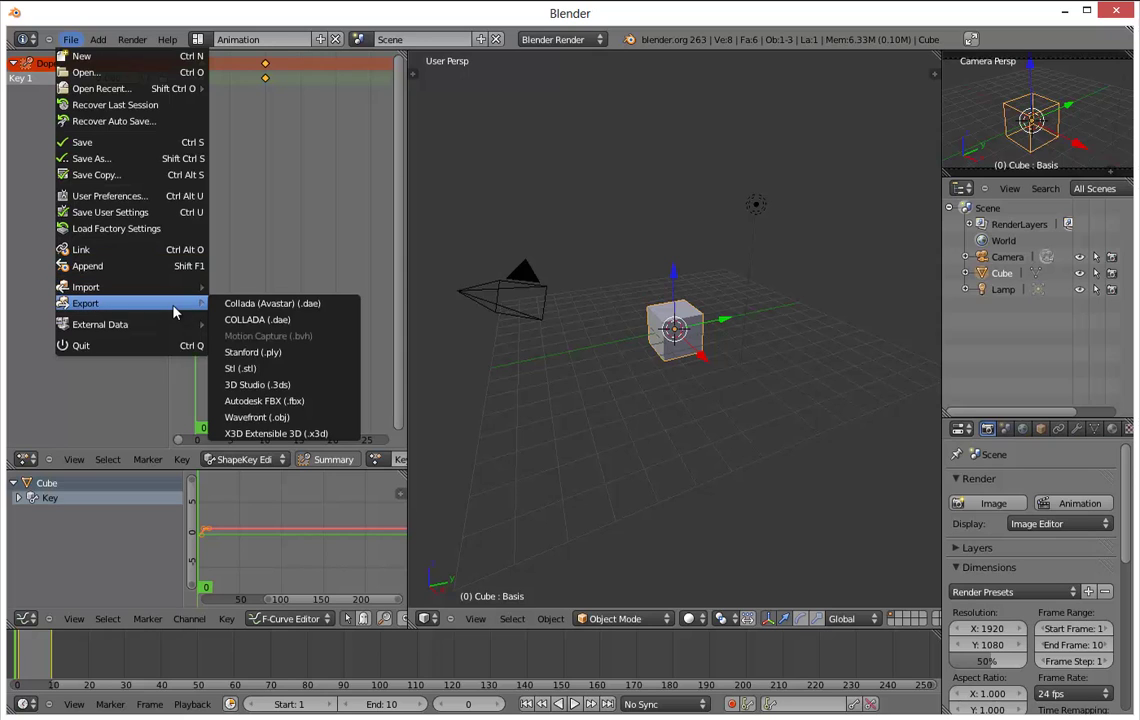
left_click(307, 421)
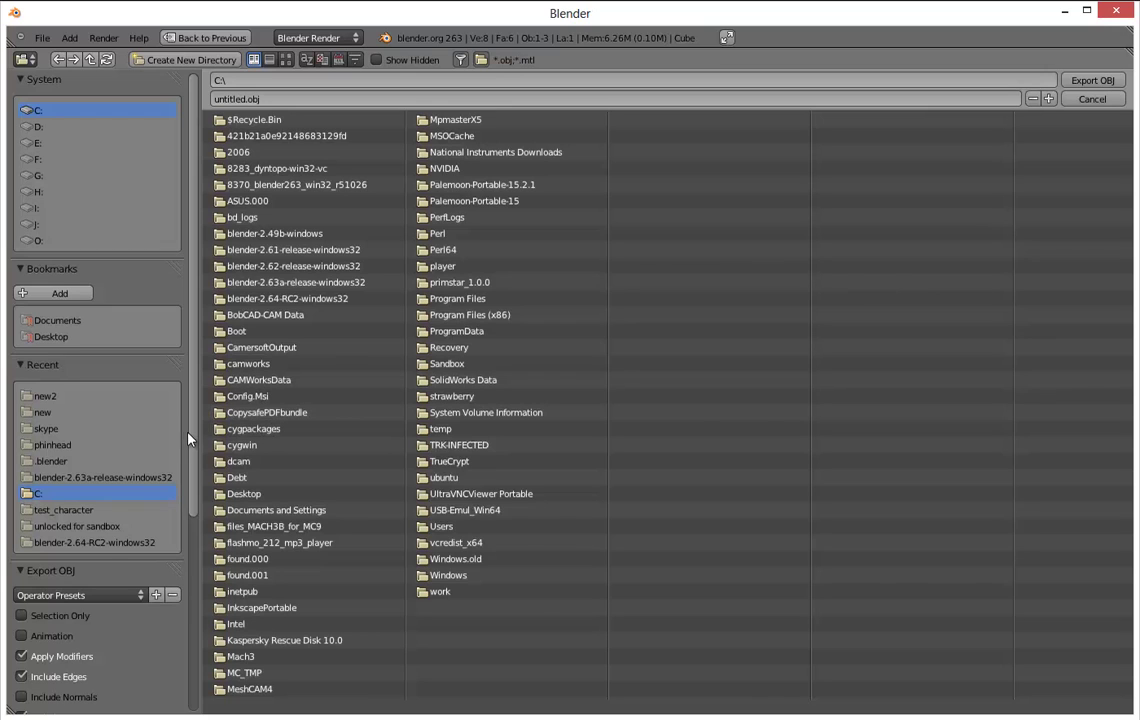
left_click_drag(192, 473, 160, 619)
left_click(21, 424)
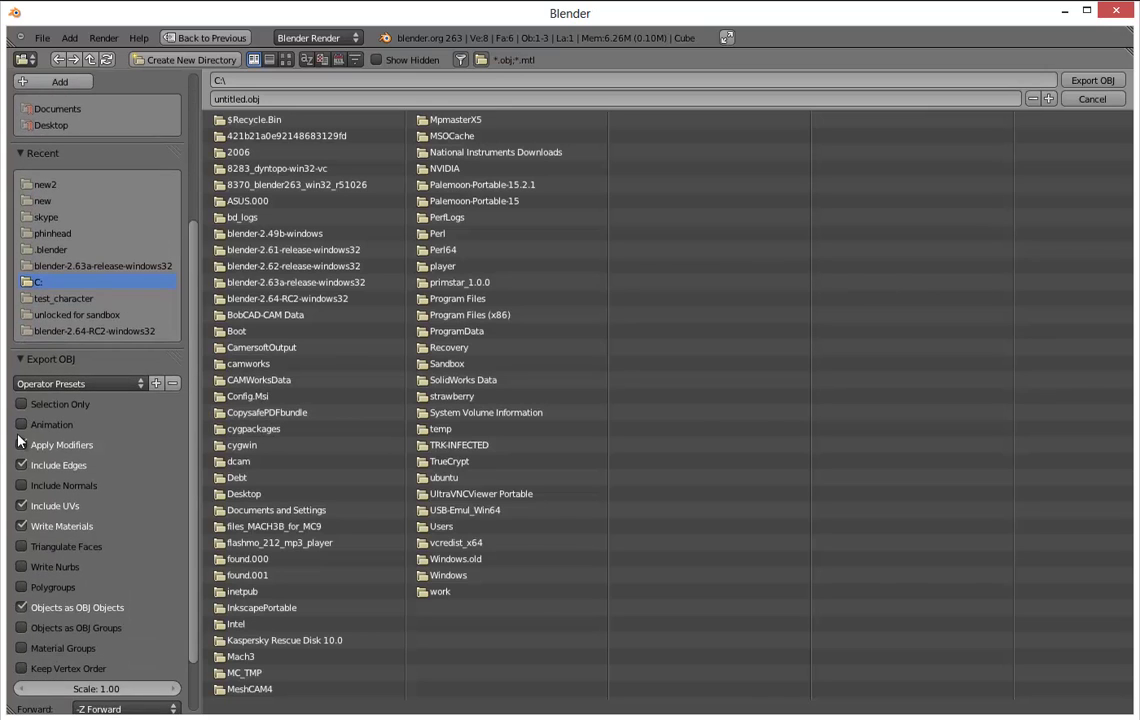
scroll(196, 528, "up", 2)
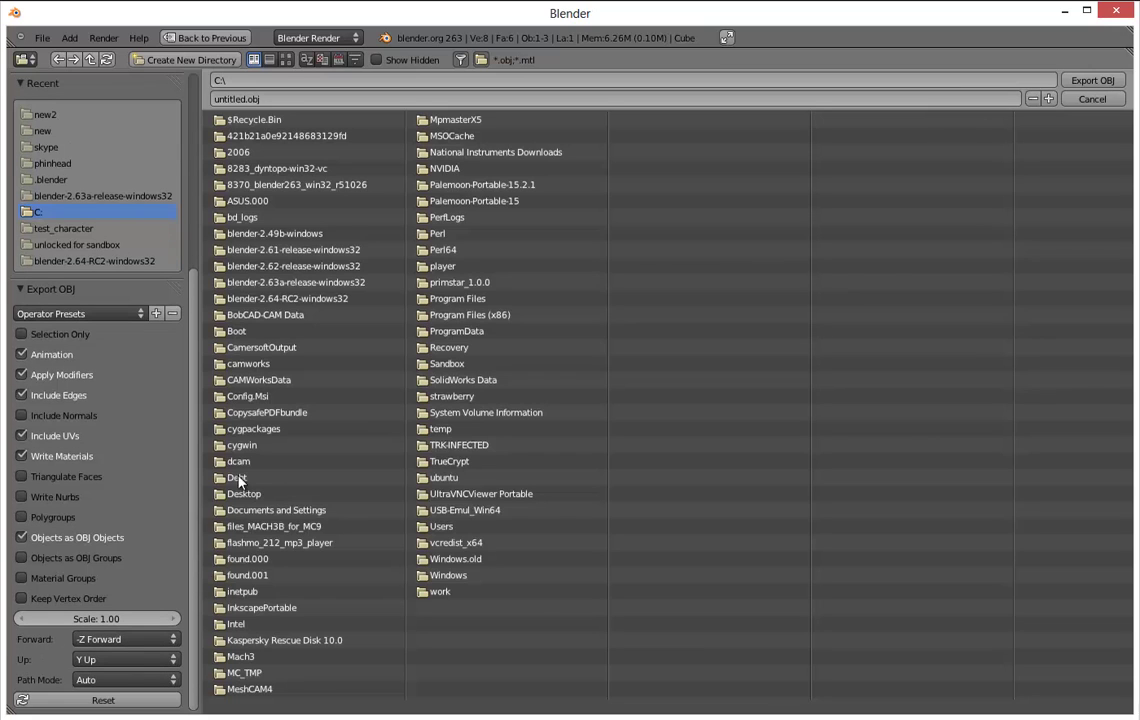
Create a folder named test in C:\blender-2.63a-release-windows32\phinhead\new2 and open it as the export location.
left_click(337, 287)
left_click(274, 170)
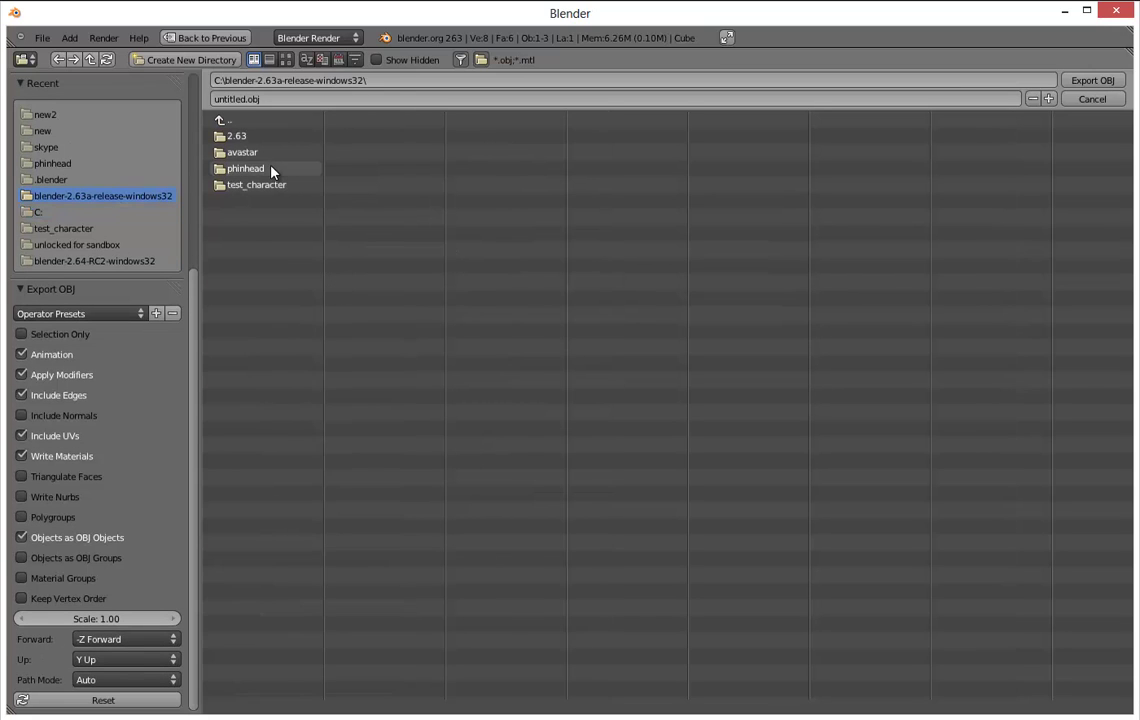
left_click(246, 156)
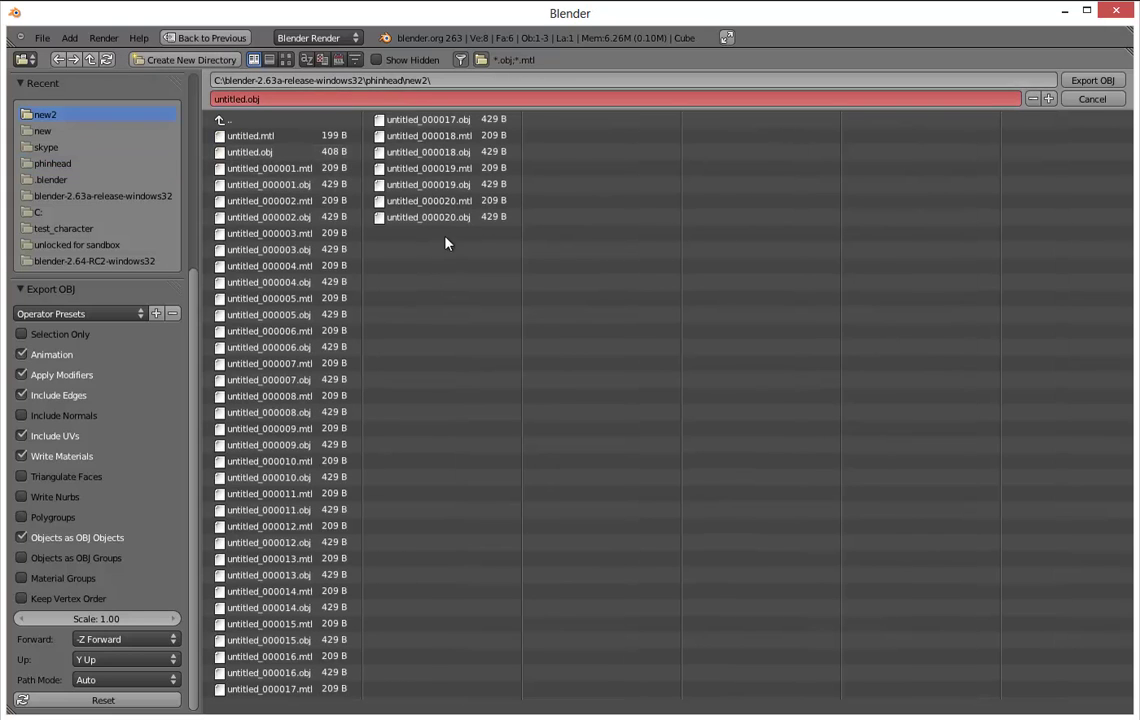
left_click(192, 58)
left_click(217, 66)
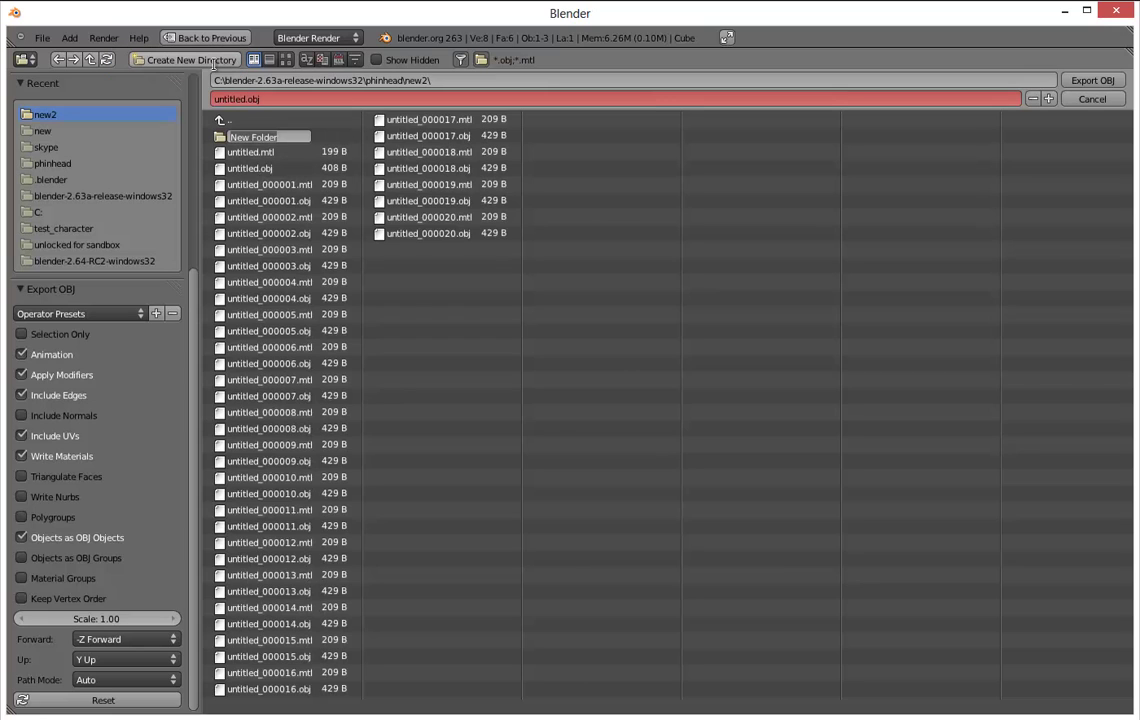
type("st")
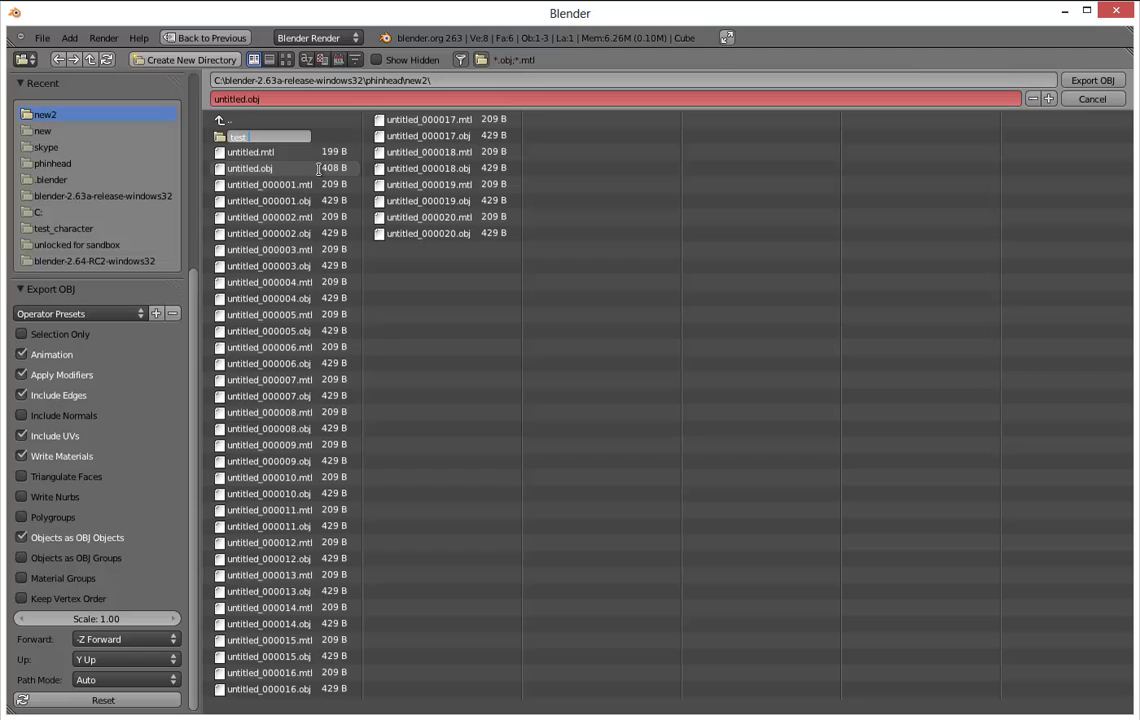
key("Return")
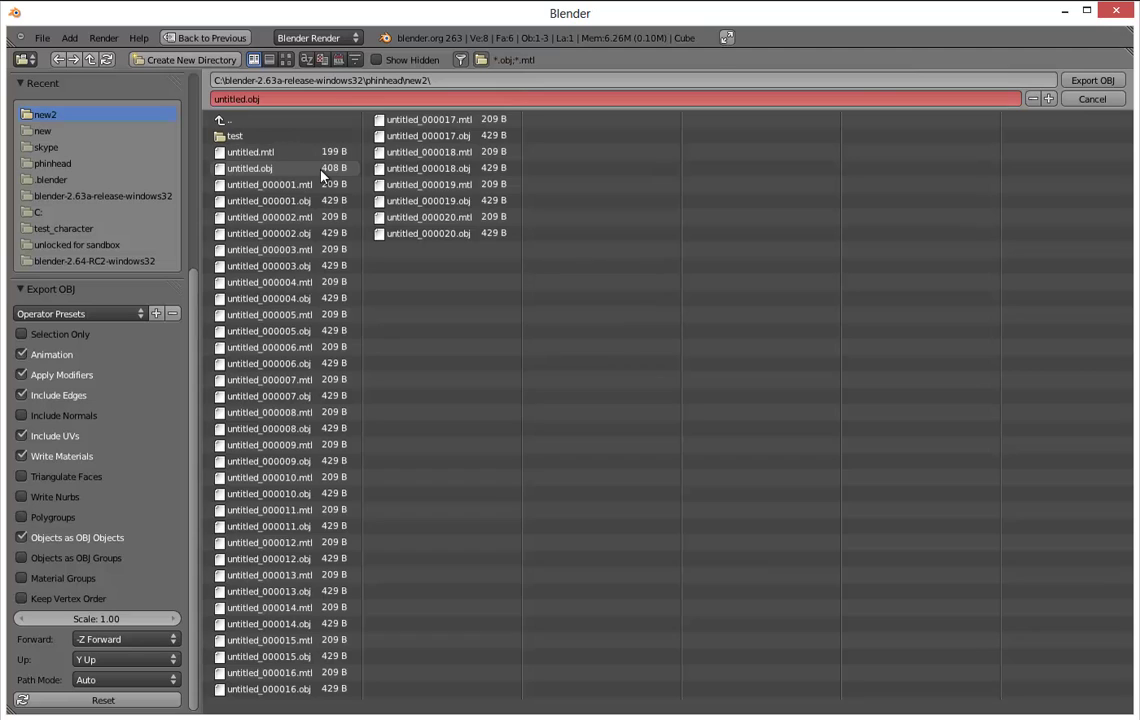
left_click(272, 137)
Name the export file "test box" and export the OBJ sequence.
left_click(307, 98)
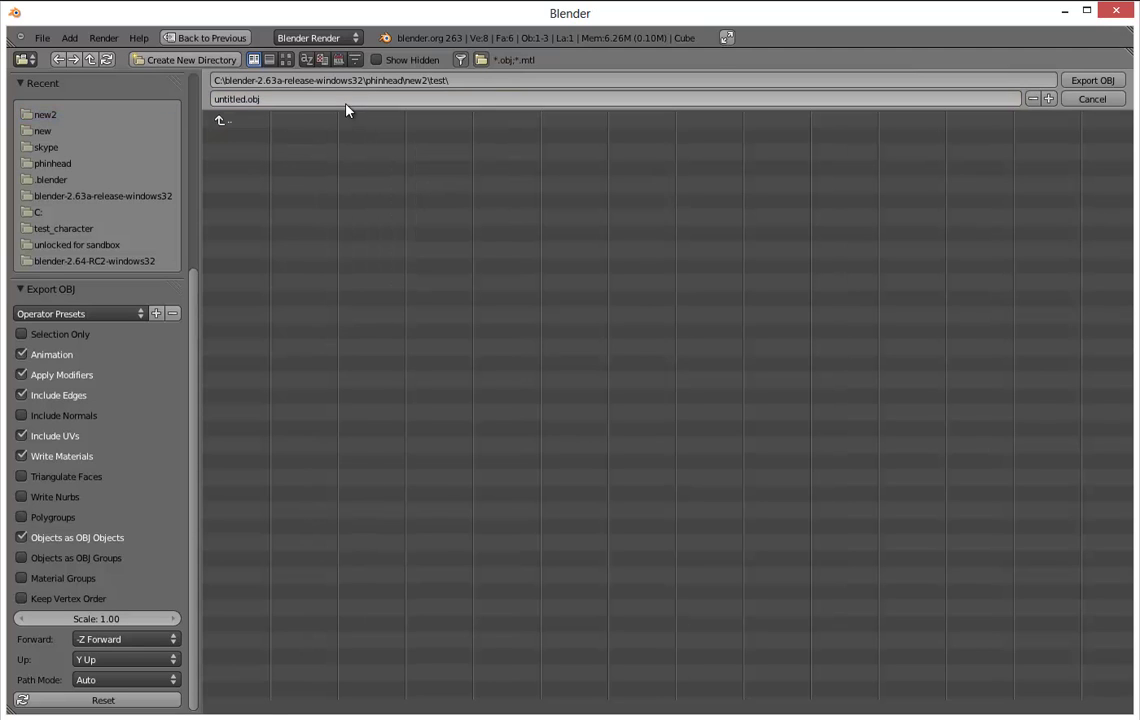
type("test box")
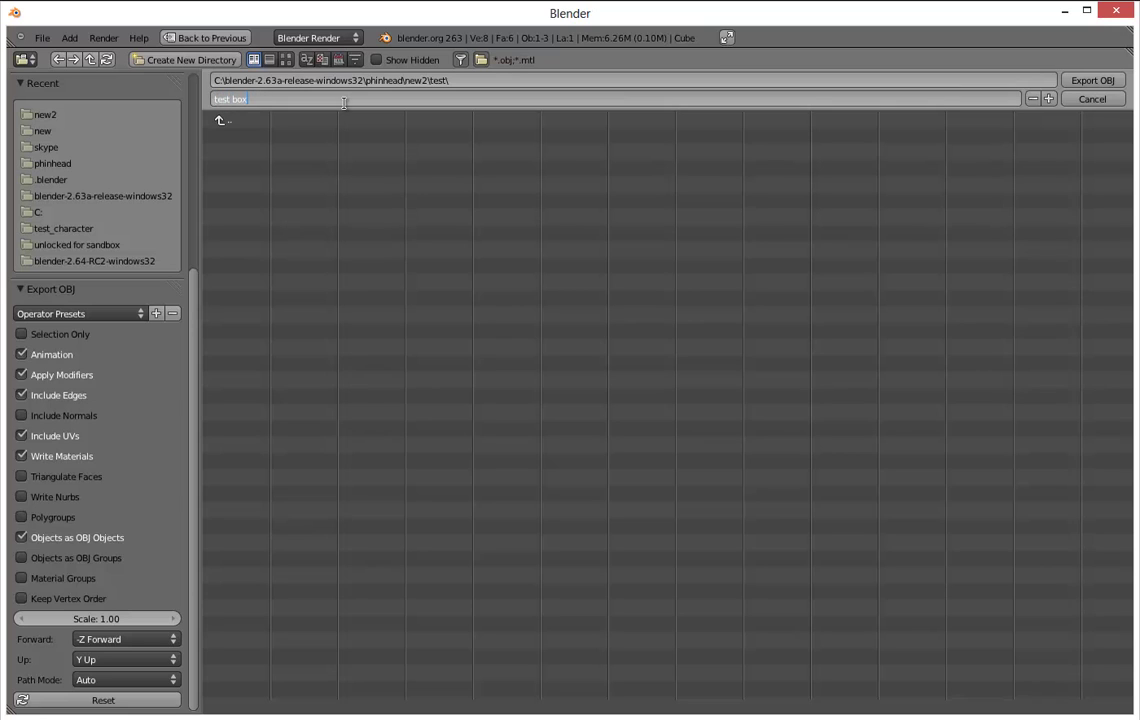
key("Return")
left_click_drag(190, 294, 918, 134)
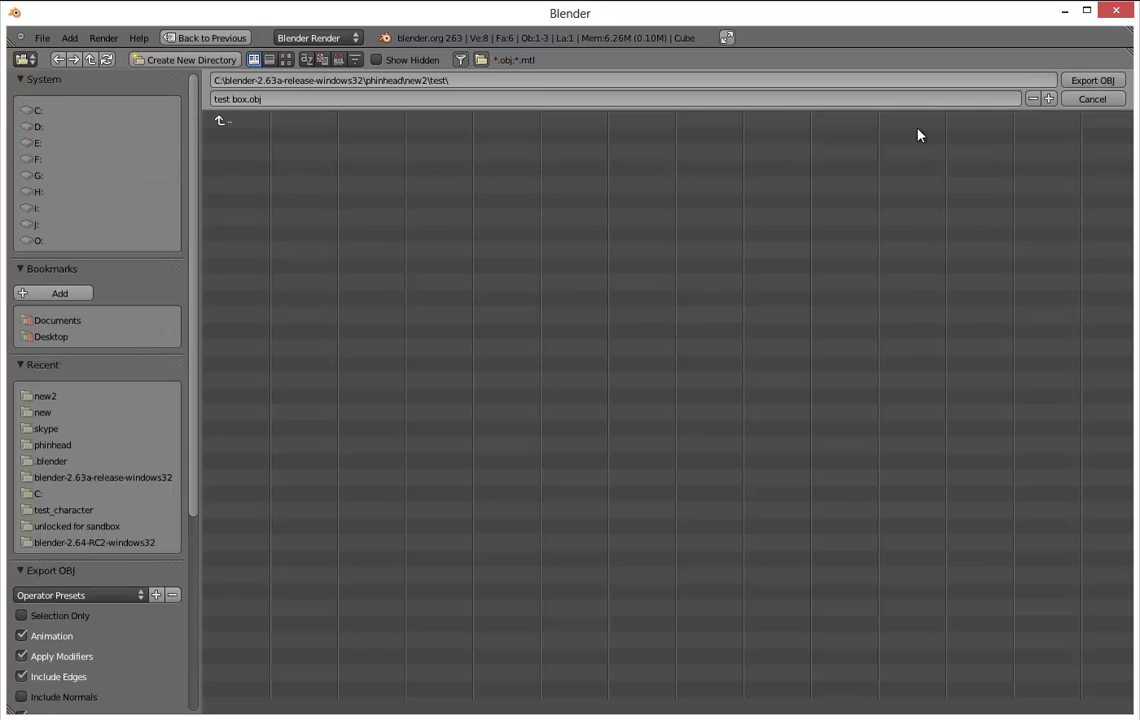
left_click(1100, 84)
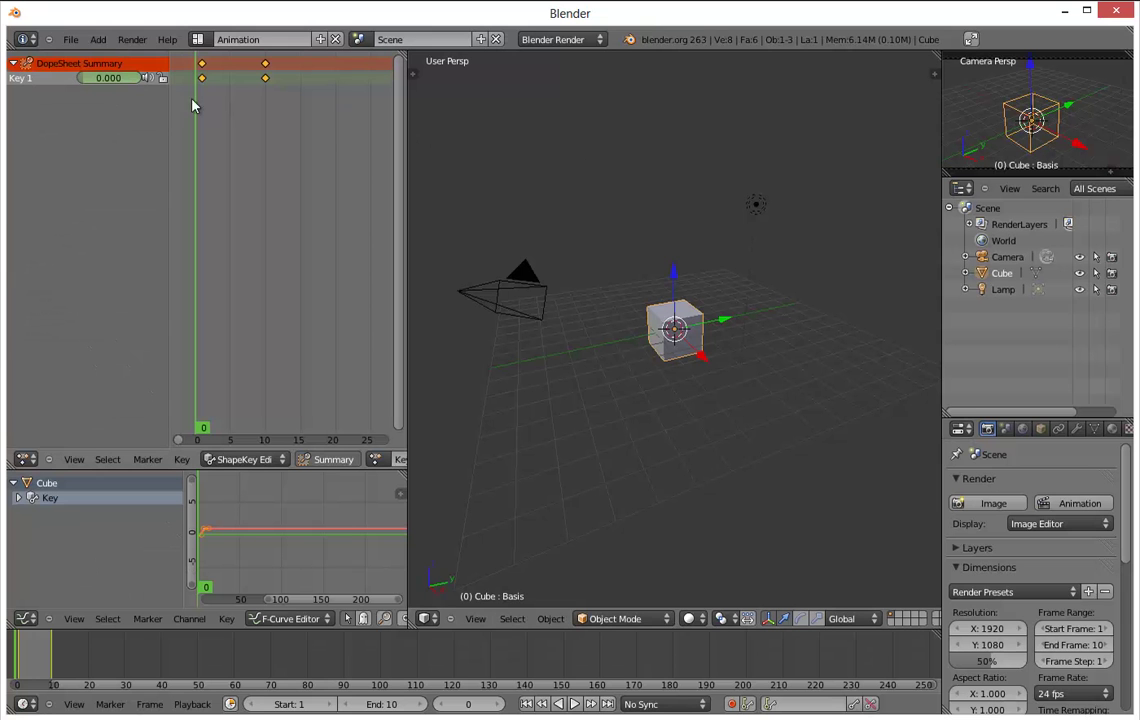
Save the scene as "test box animation 1" in the test folder.
left_click(72, 39)
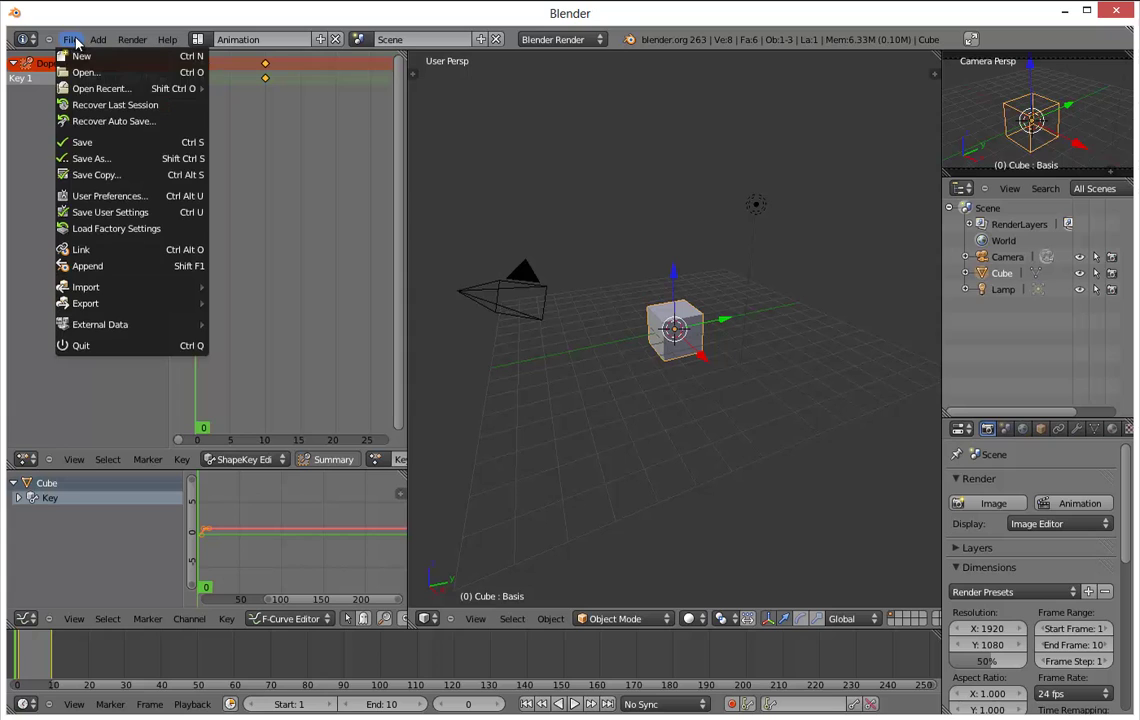
left_click(88, 138)
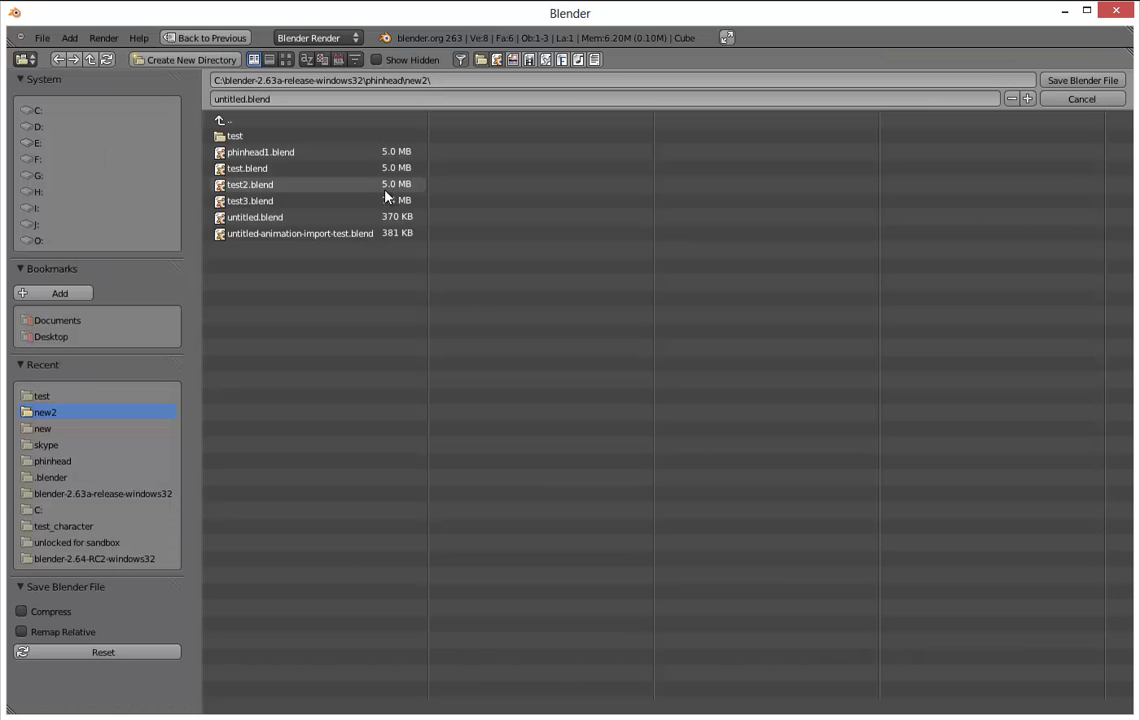
left_click(258, 137)
left_click(333, 99)
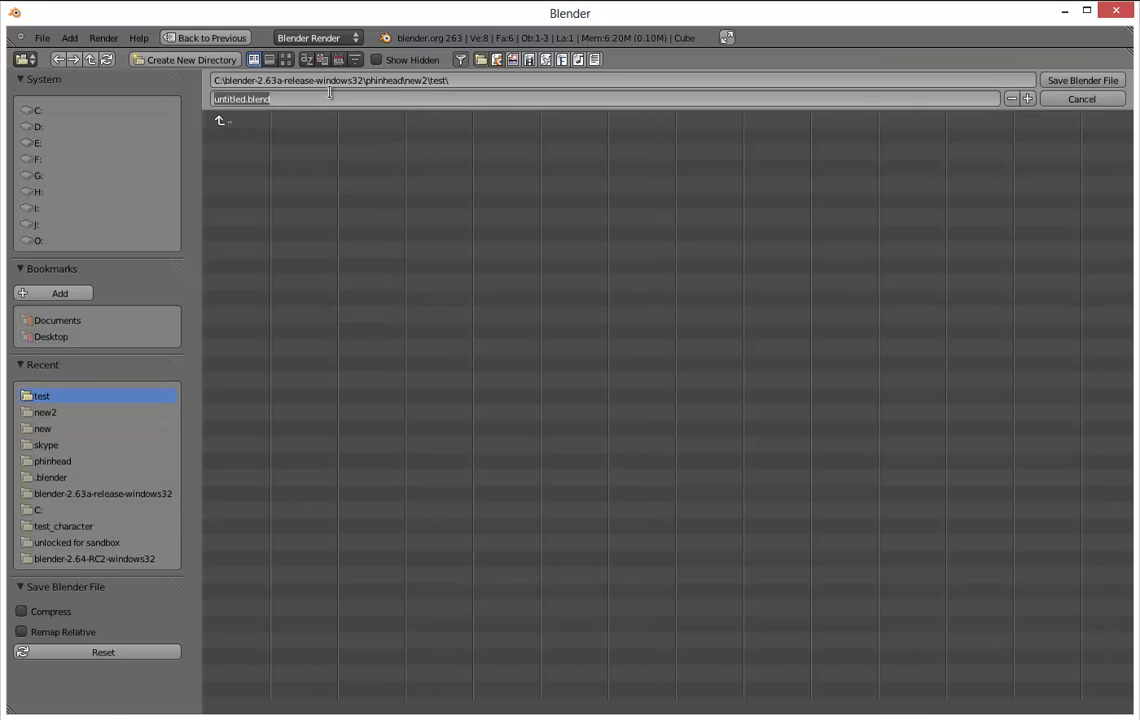
key("BackSpace")
type("test box animation 1")
key("Return")
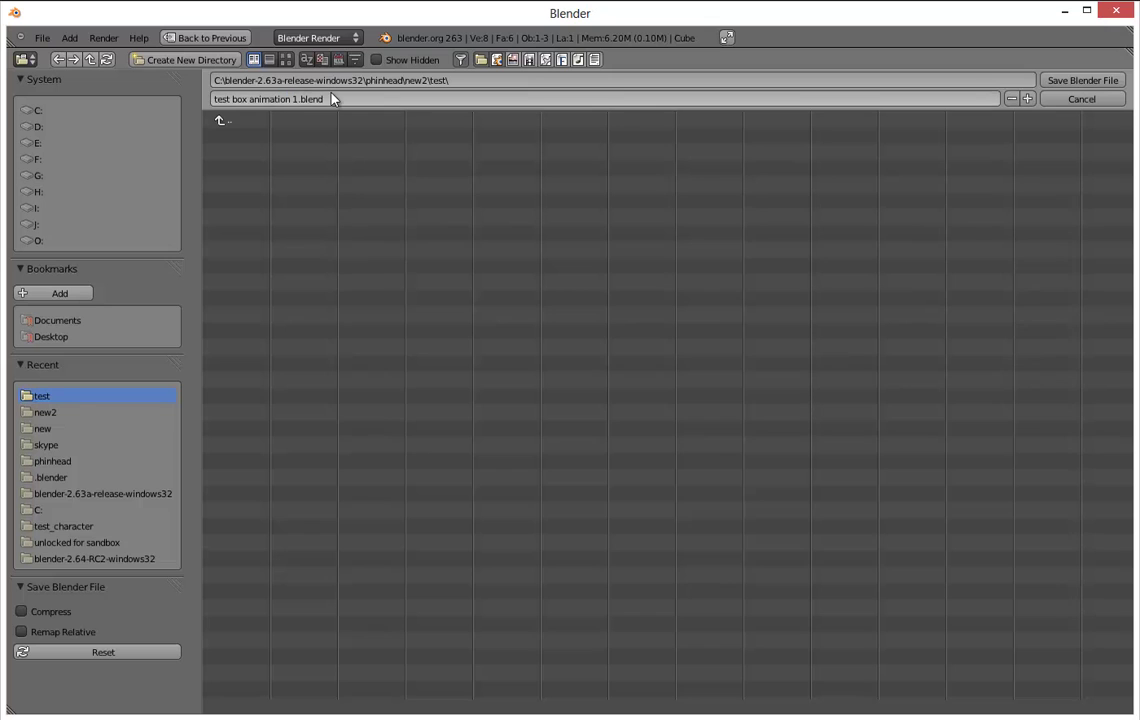
left_click(1100, 80)
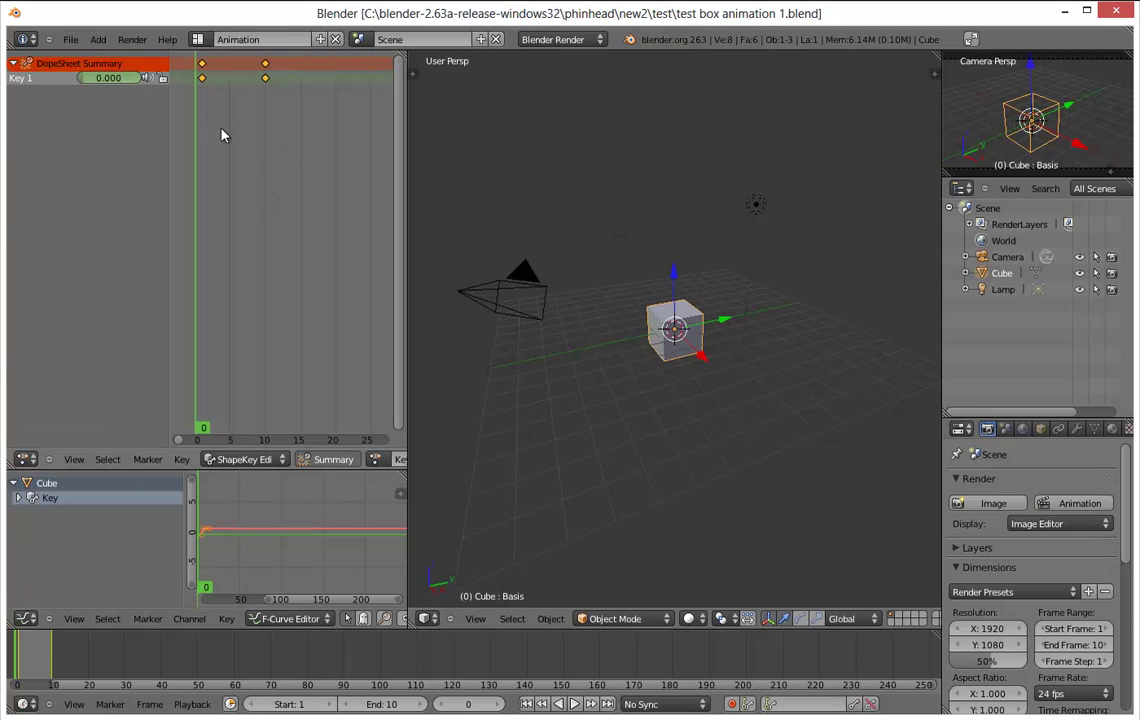
Start a new scene and delete the default cube.
left_click(77, 44)
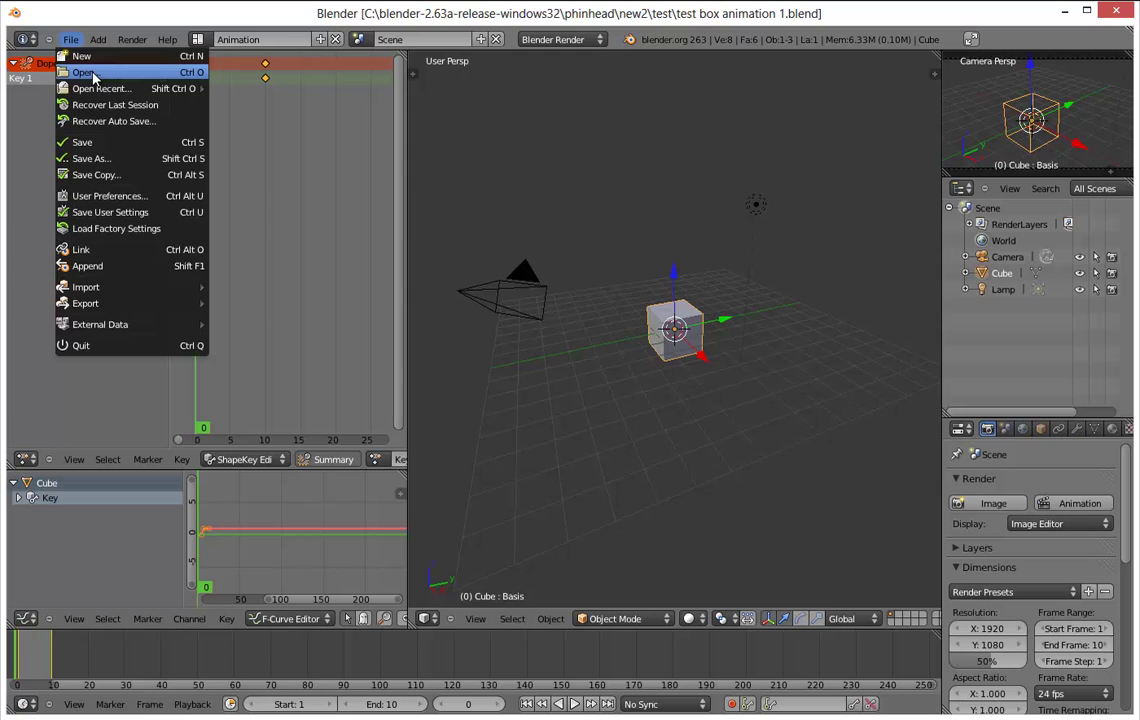
left_click(86, 57)
left_click(96, 65)
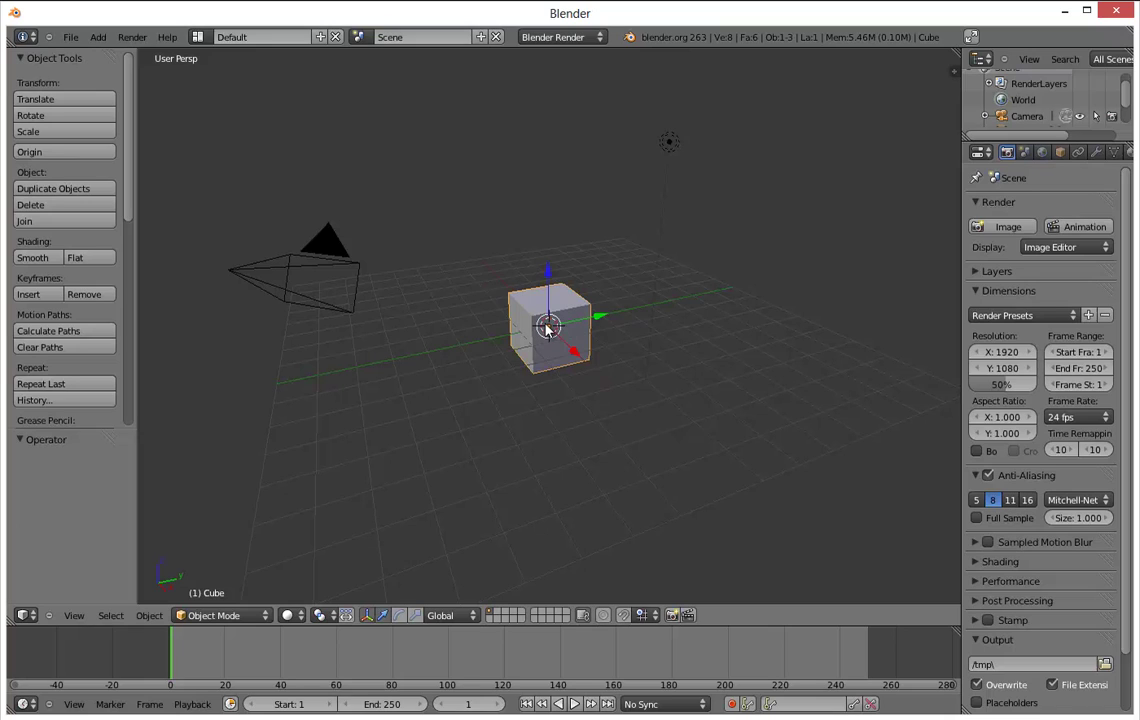
key("x")
key("Return")
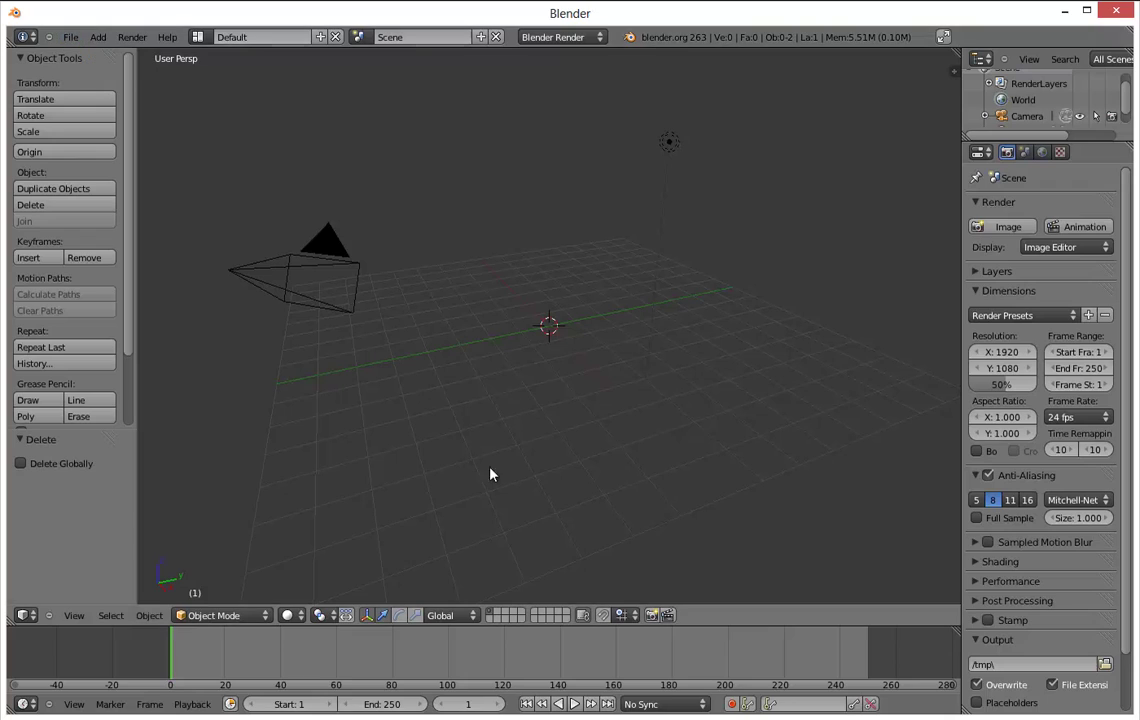
Inspect the second scene layer and return to showing the first layer.
left_click(500, 618)
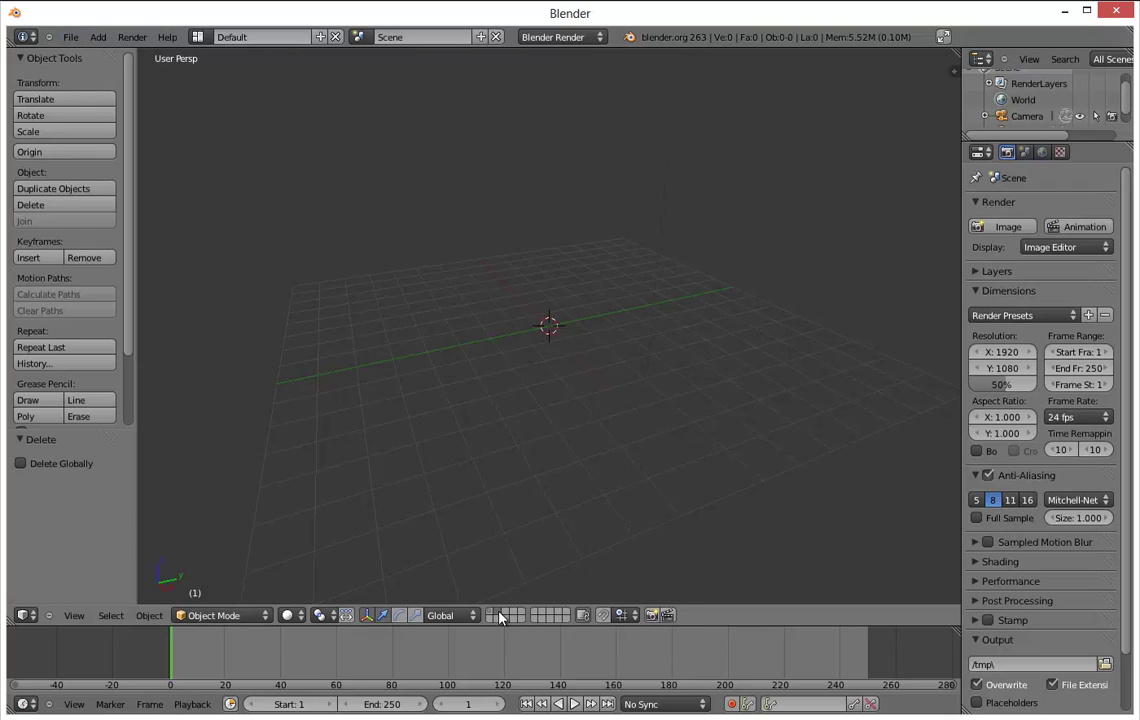
left_click(492, 617)
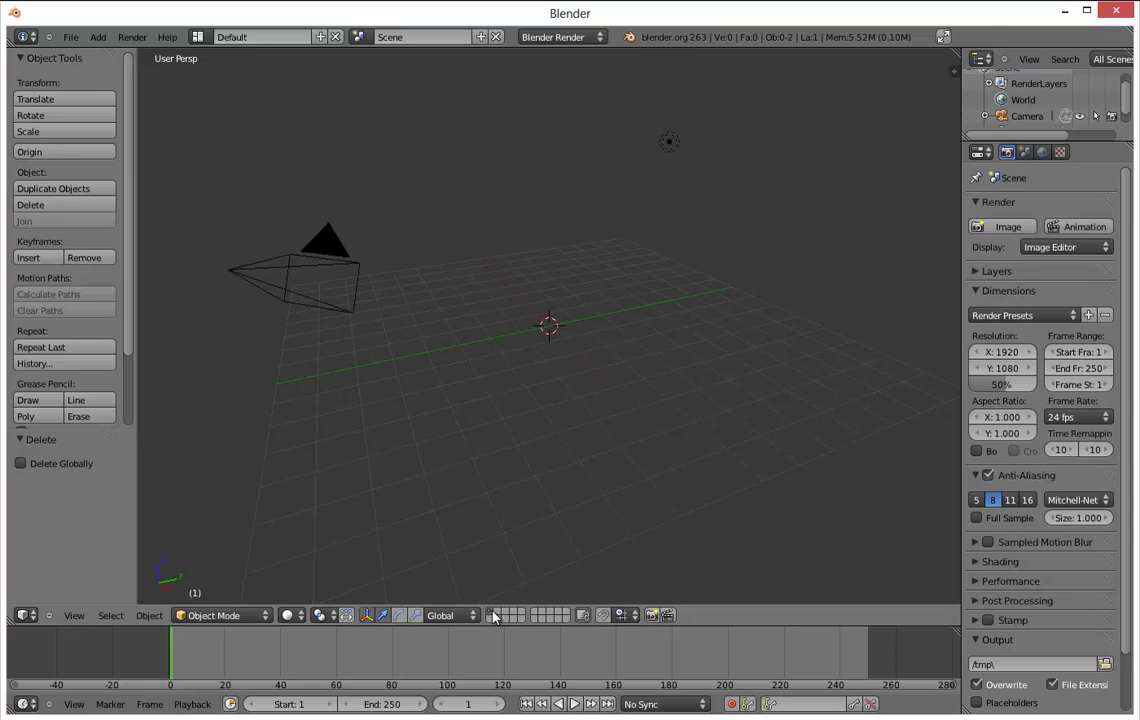
left_click(72, 38)
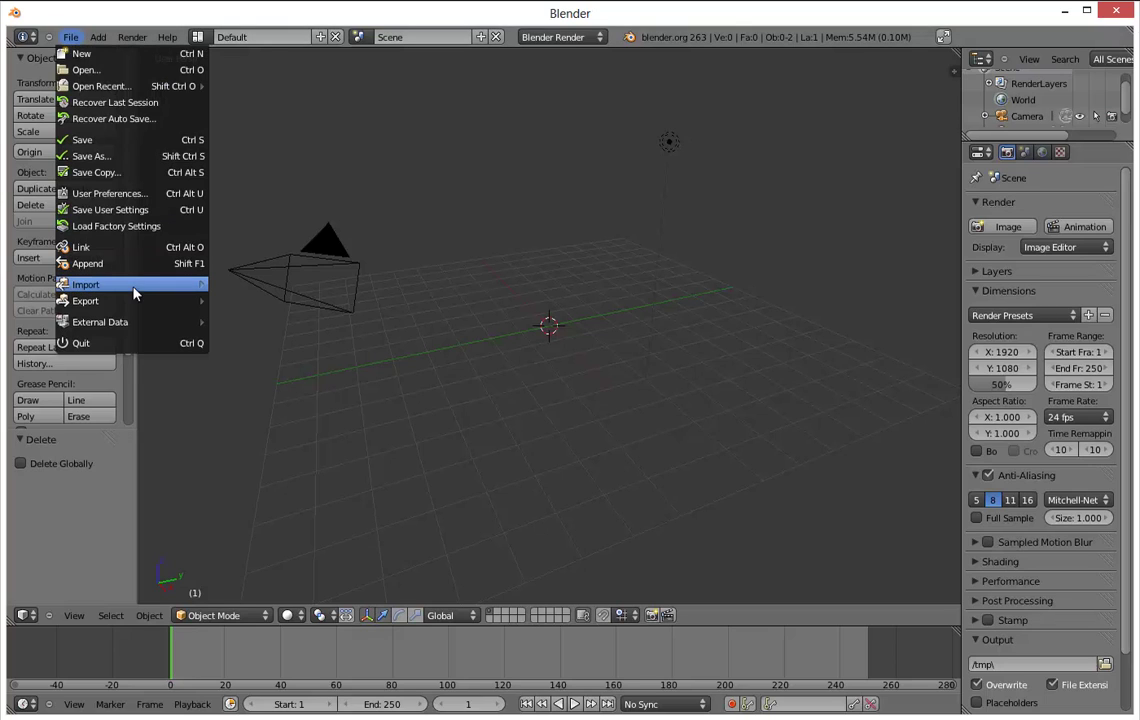
mouse_move(130, 285)
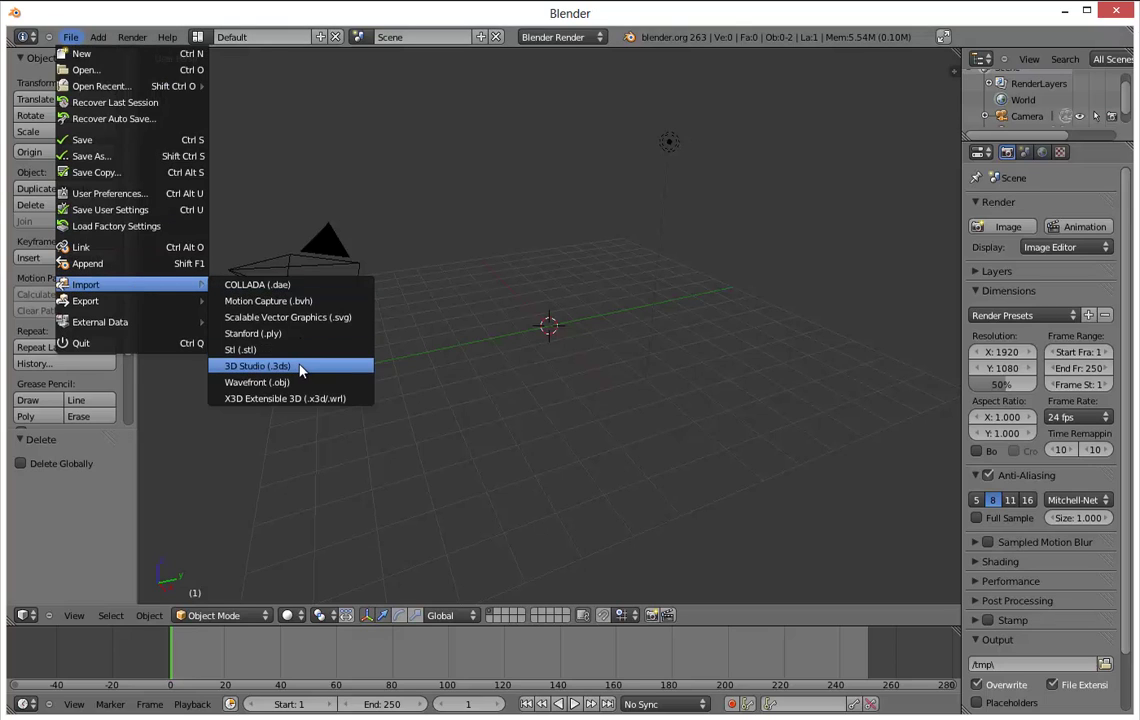
left_click(518, 503)
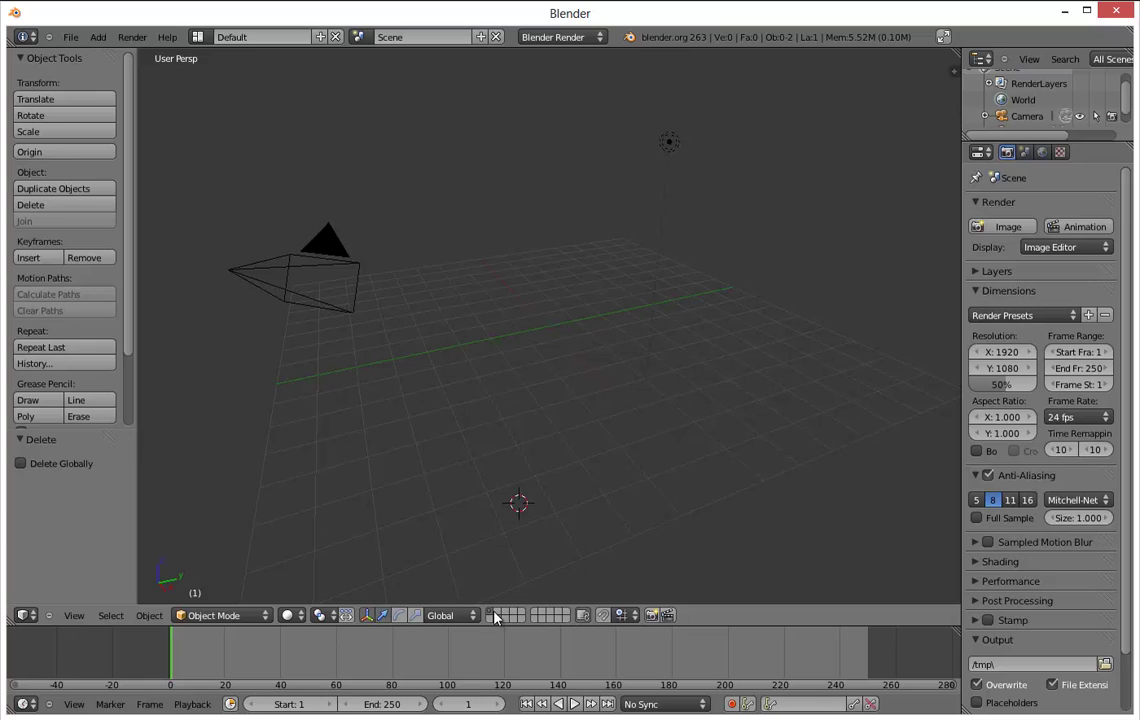
left_click(494, 617)
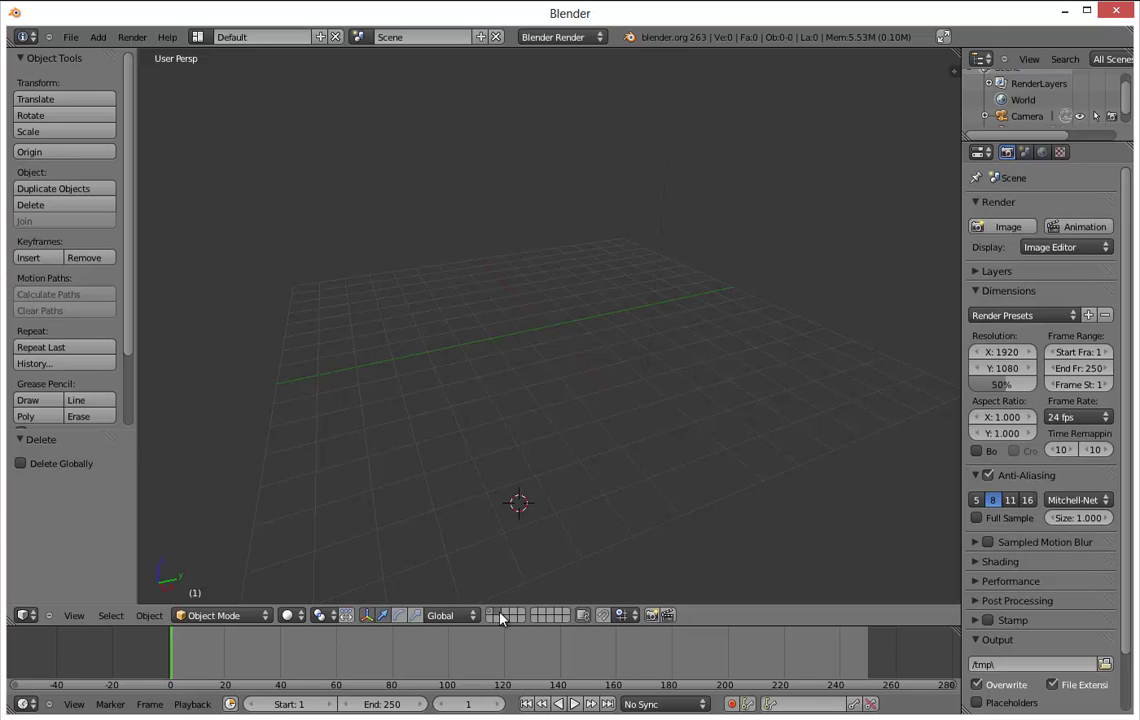
left_click(490, 613)
left_click(494, 617)
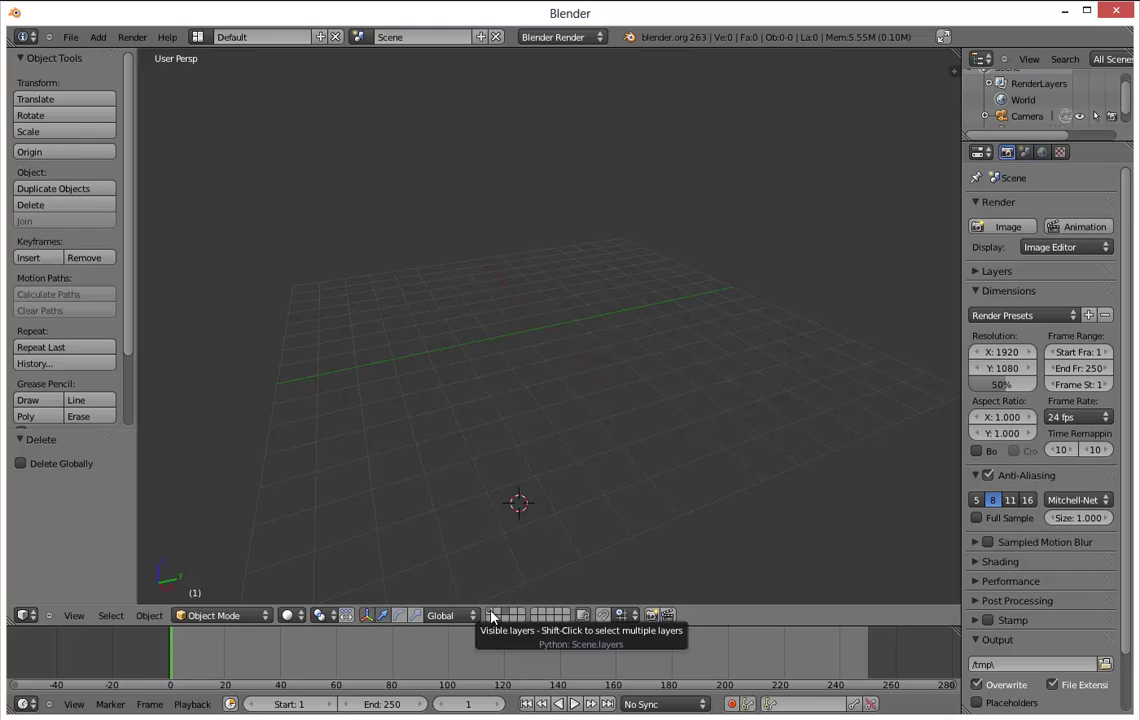
left_click(491, 612)
Start a Wavefront OBJ import and browse to the blender-2.63a-release-windows32\phinhead\new2\test folder.
left_click(71, 38)
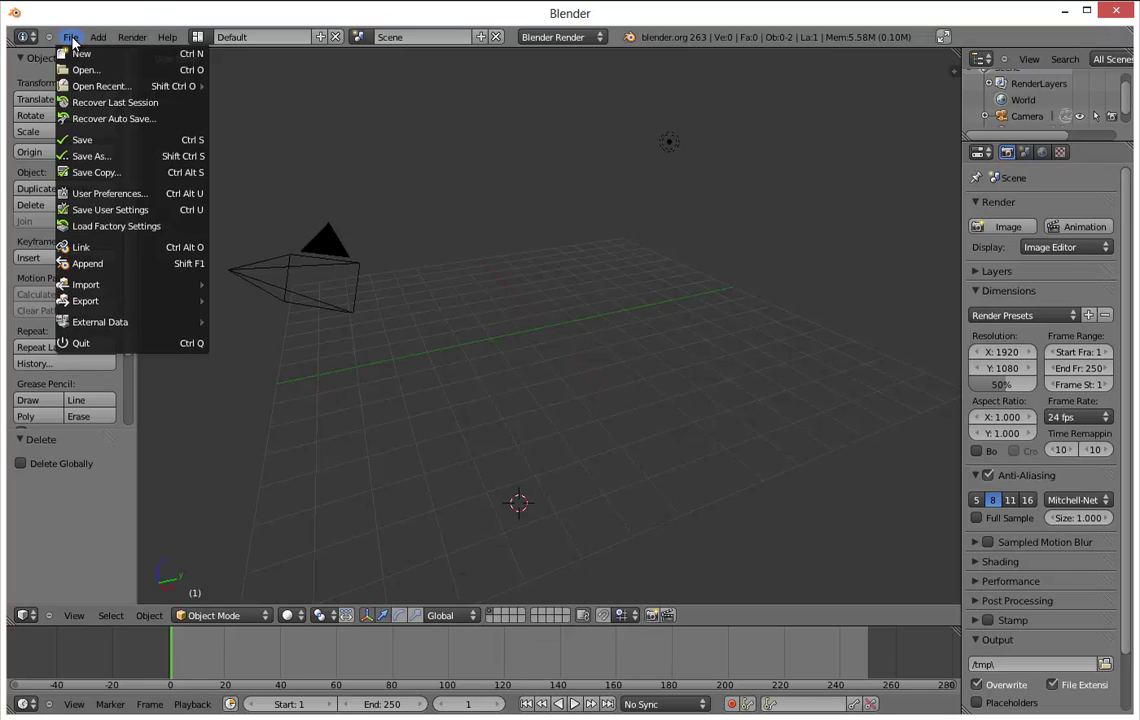
mouse_move(170, 285)
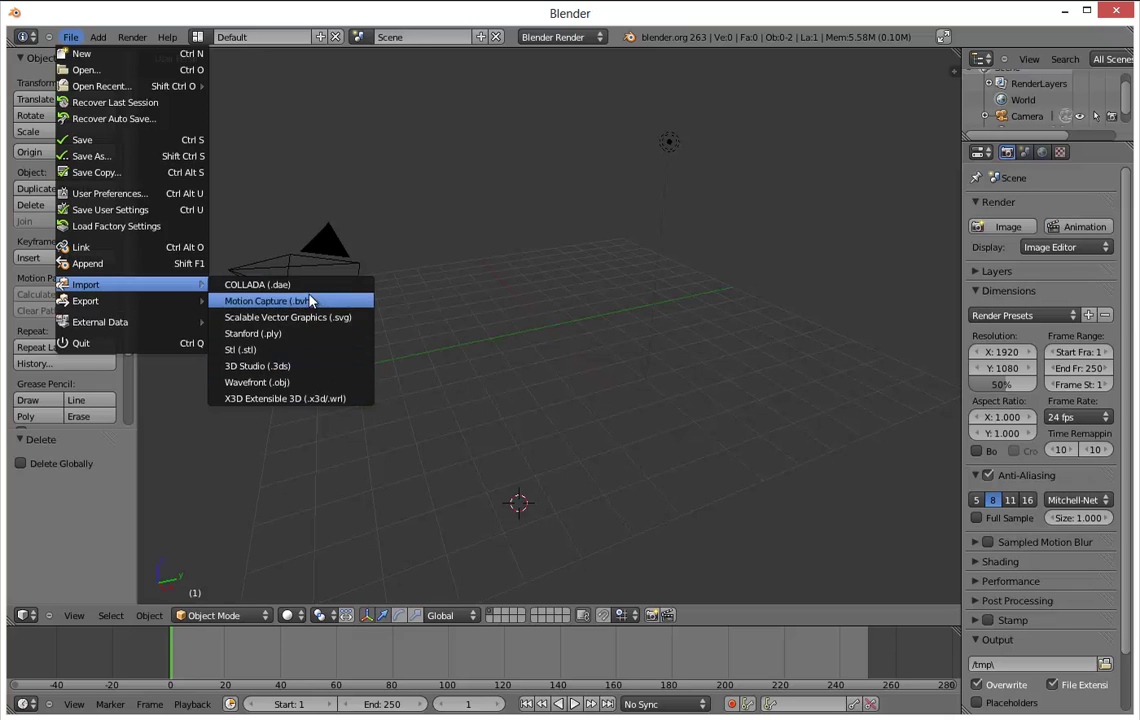
left_click(284, 386)
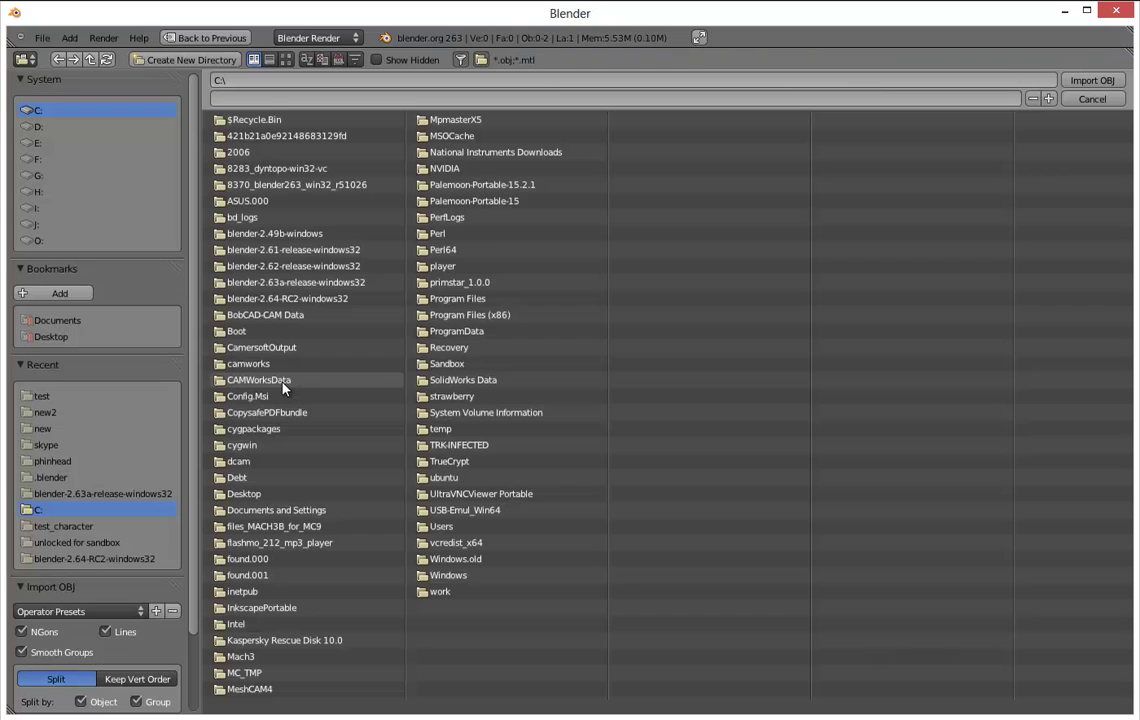
left_click(300, 284)
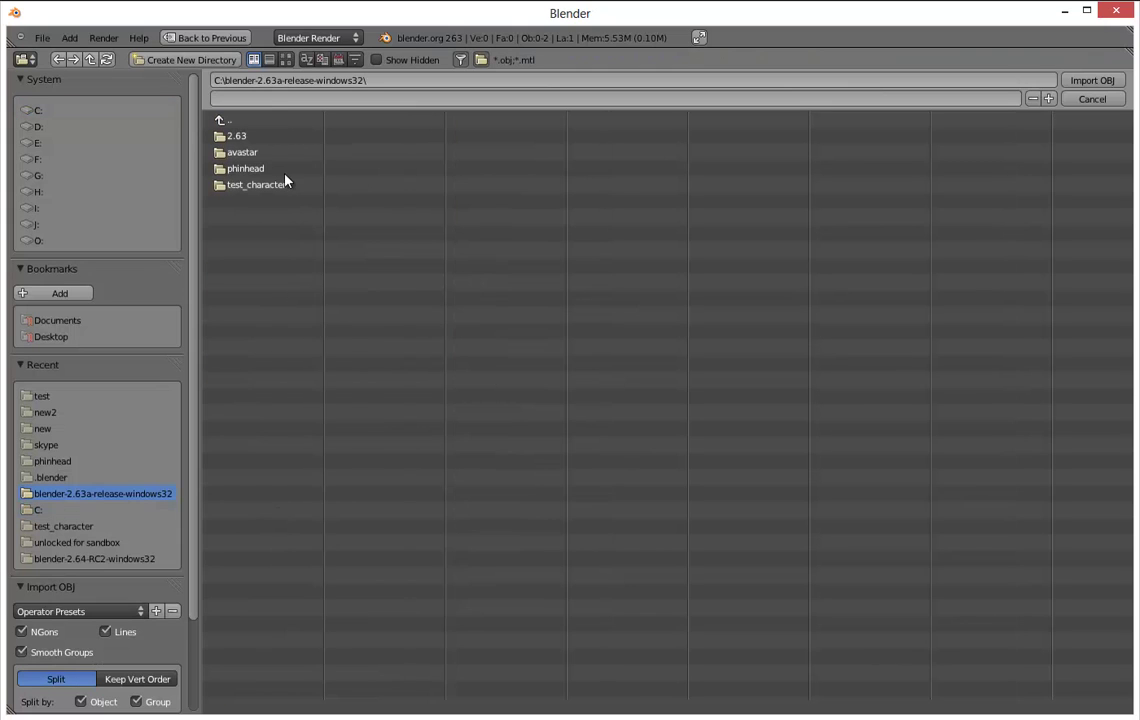
left_click(270, 169)
left_click(252, 145)
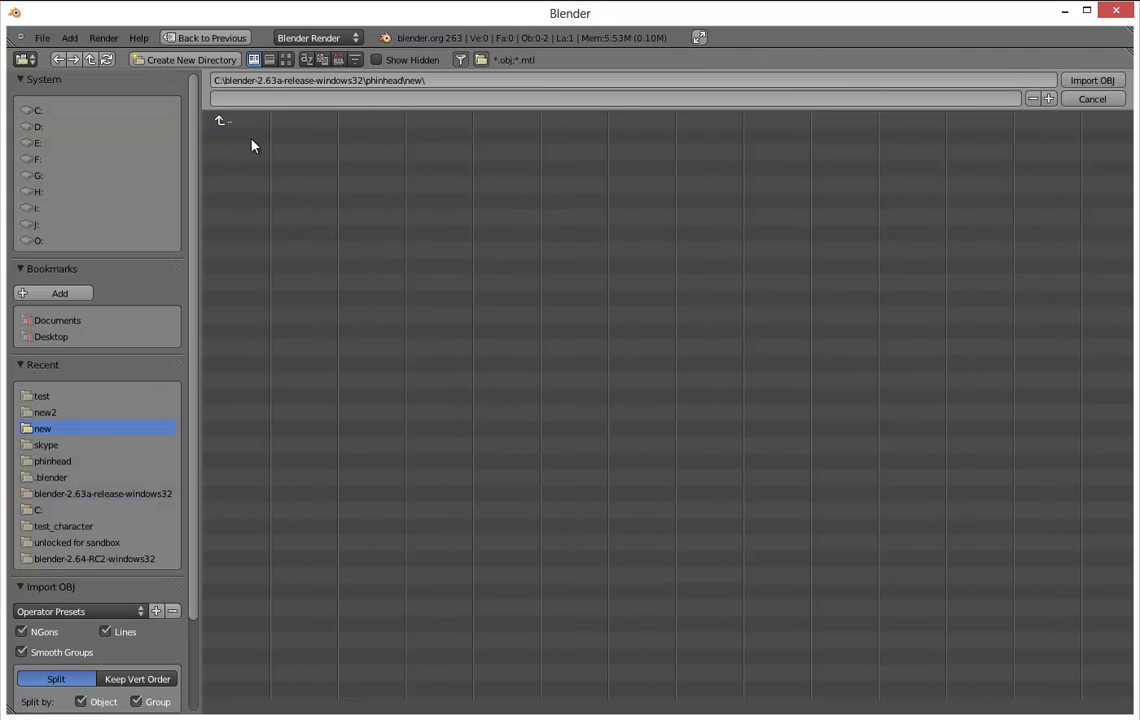
key("BackSpace")
left_click(247, 154)
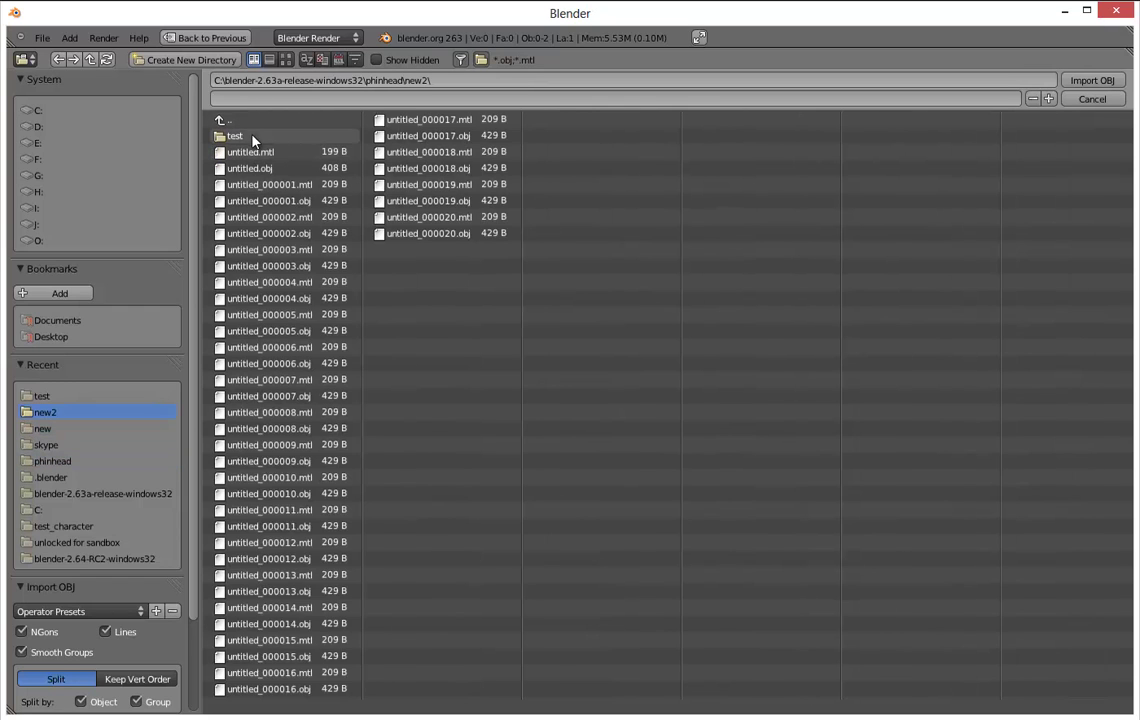
left_click(238, 137)
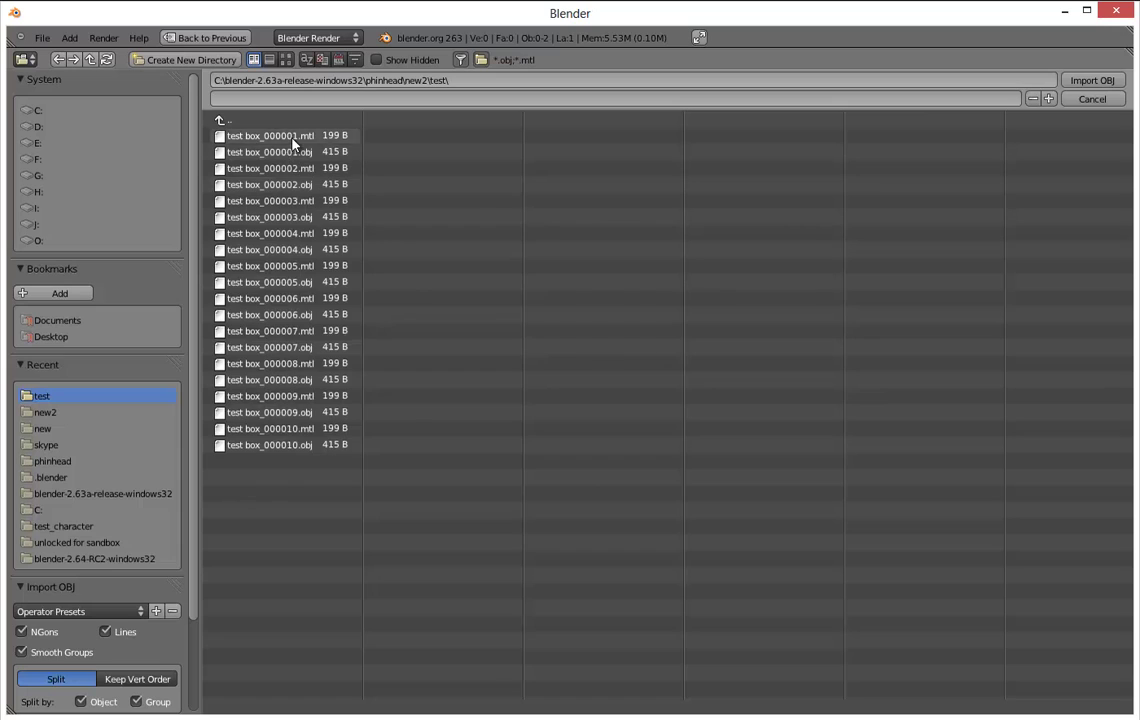
Try to import all the test box .mtl and .obj files, 000001 through 000010, together.
left_click(268, 136)
left_click(291, 429, "shift")
left_click(292, 447)
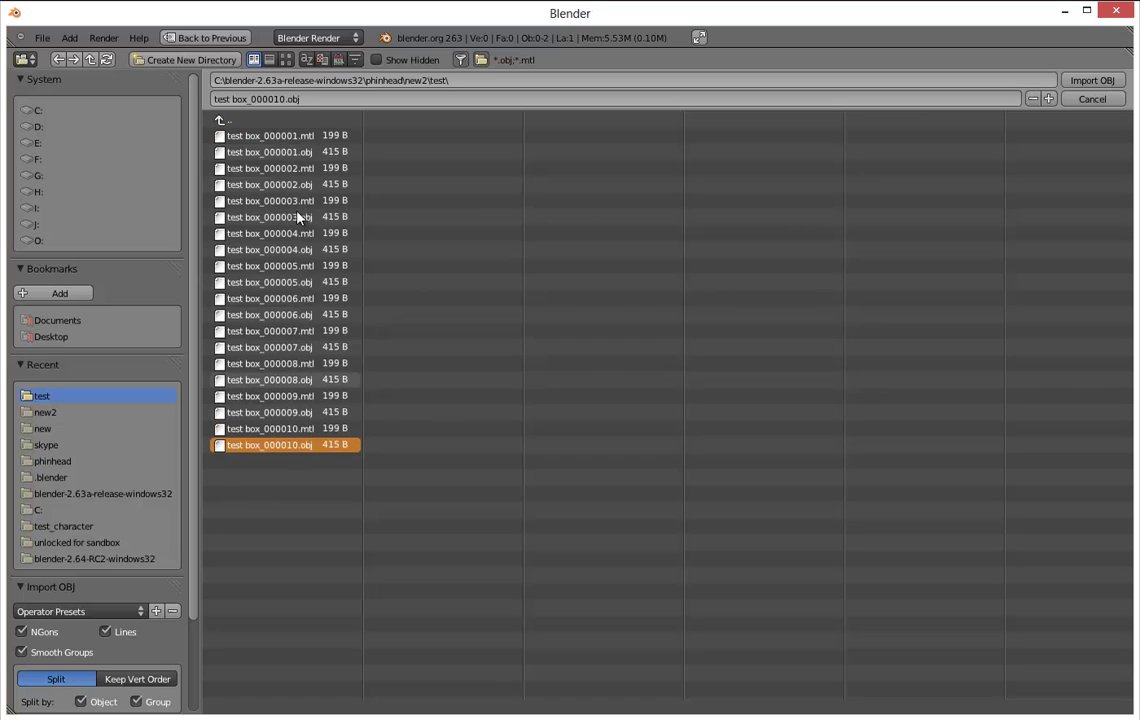
left_click(297, 137)
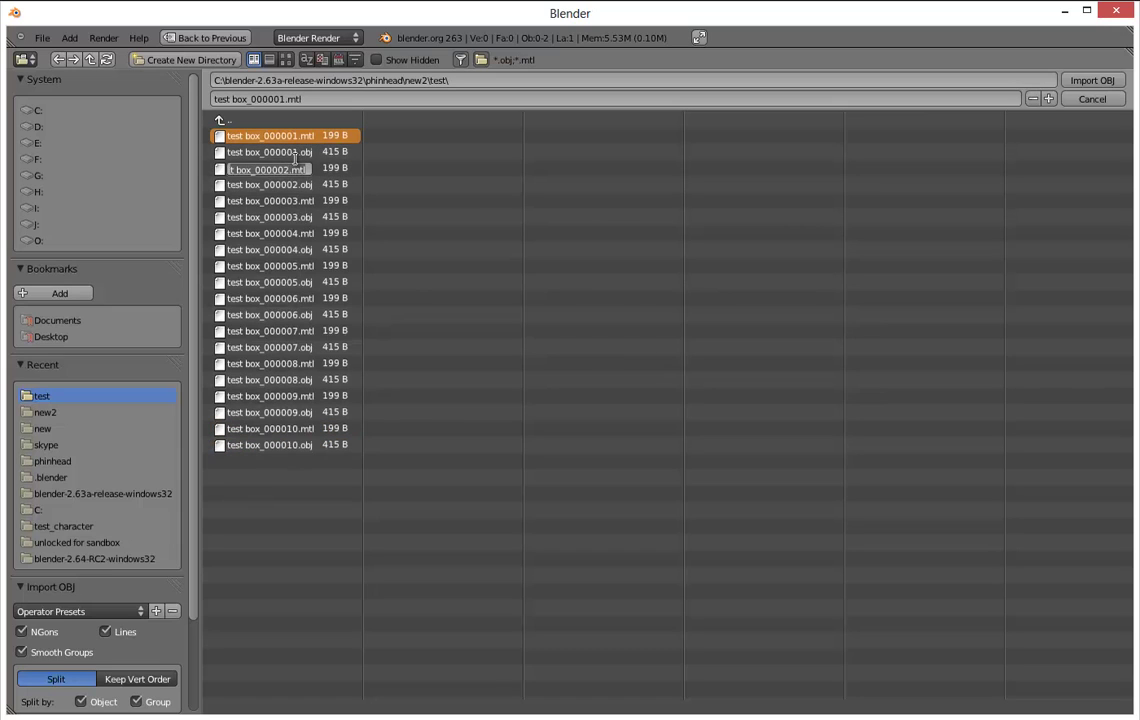
left_click(300, 155, "alt")
left_click(299, 204, "alt")
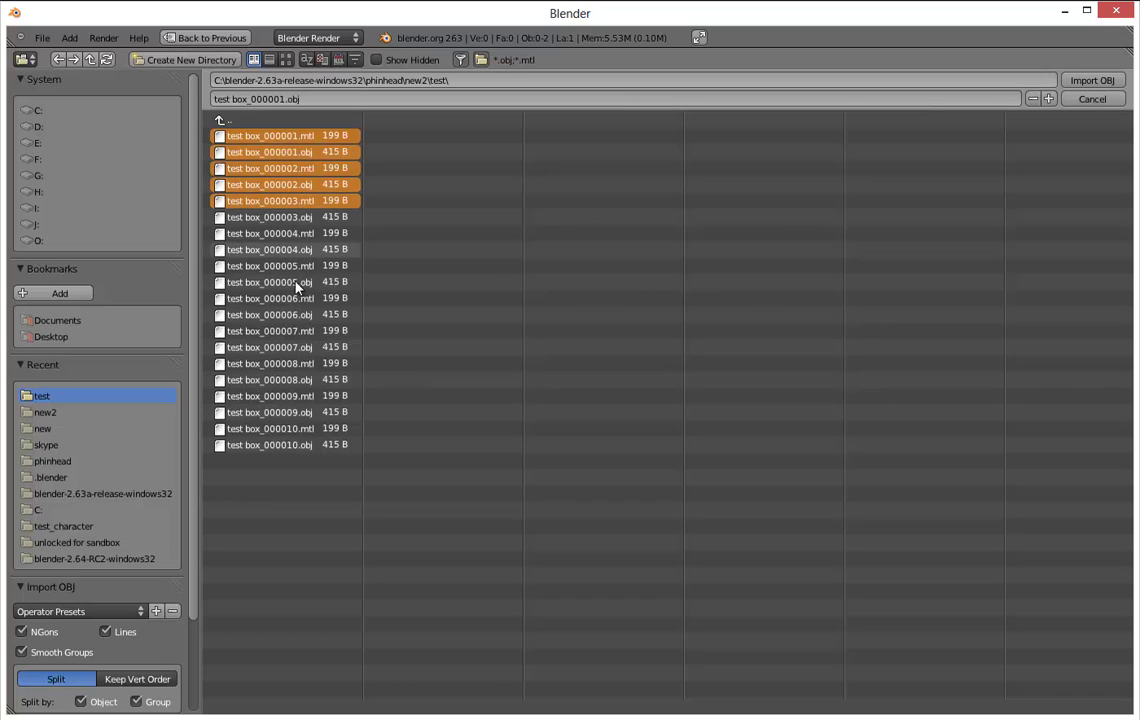
left_click(303, 141)
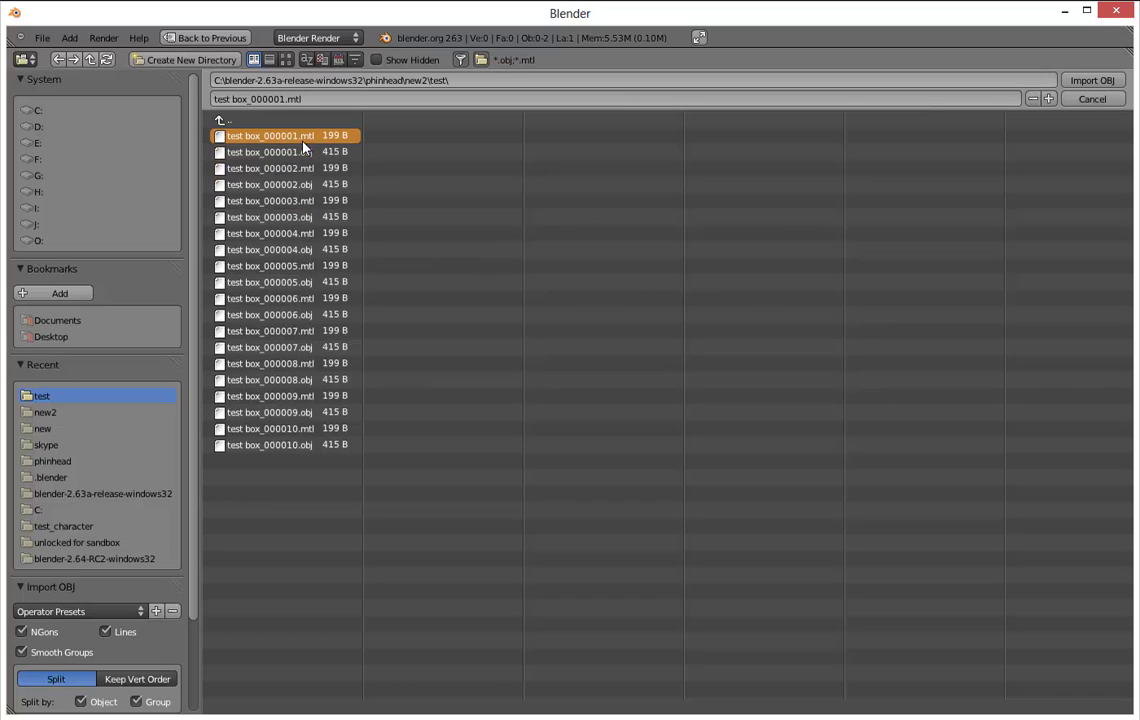
left_click(286, 446, "alt")
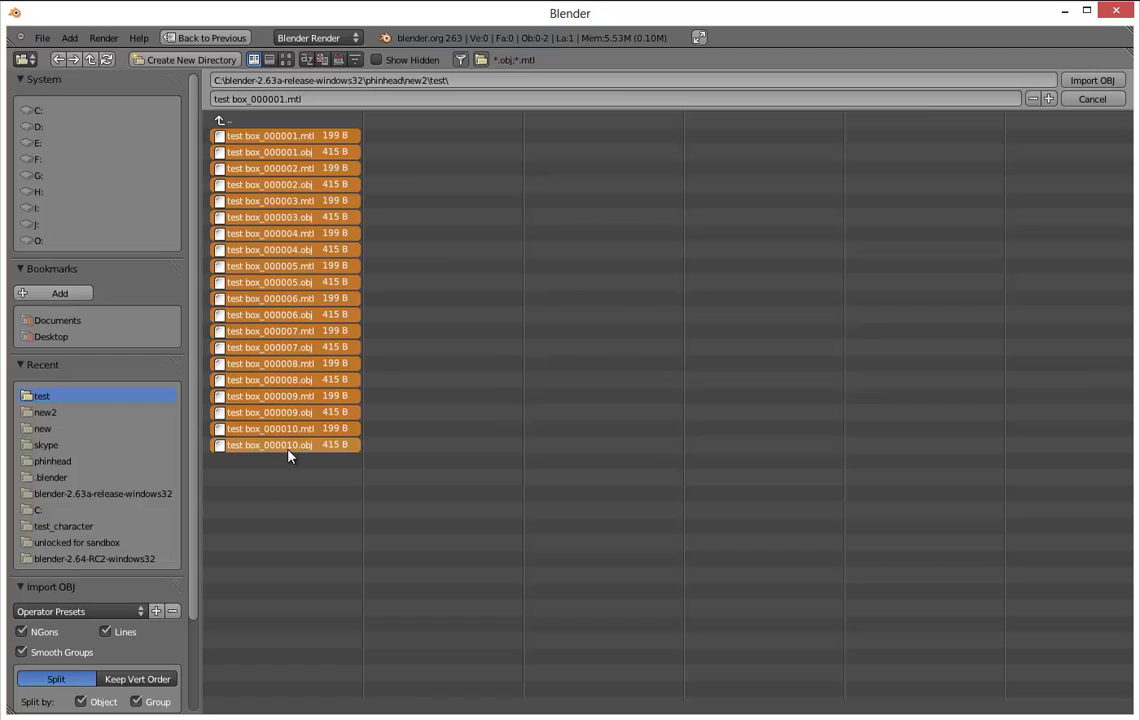
left_click(1094, 81)
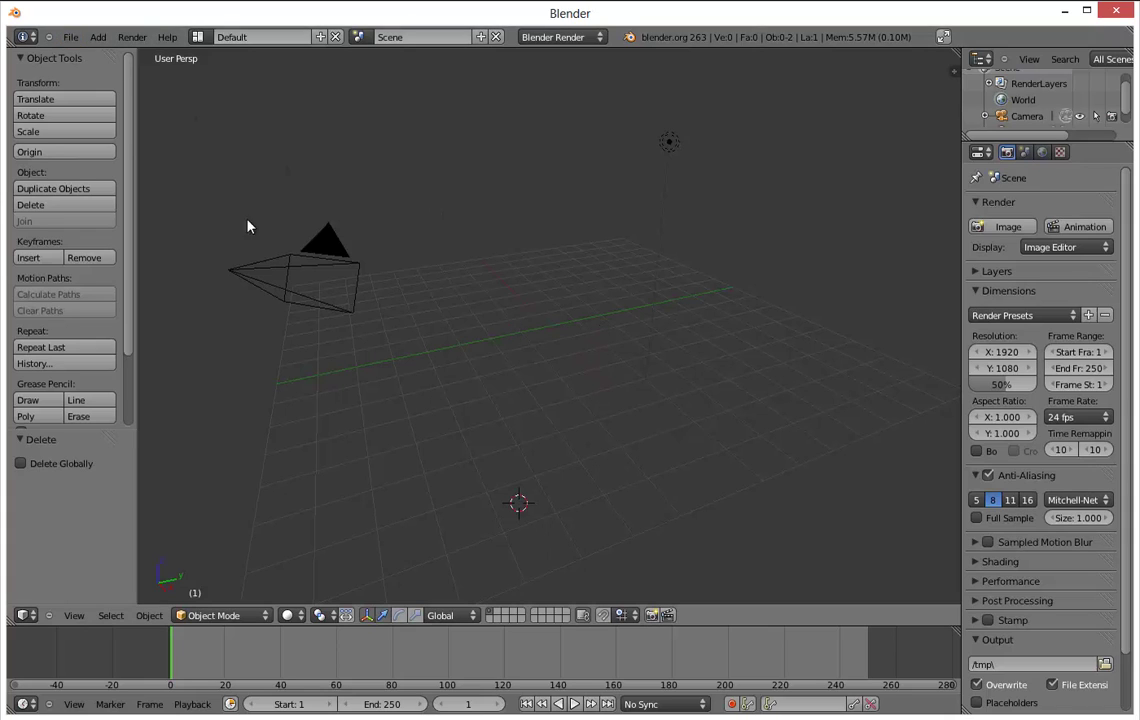
left_click(559, 303)
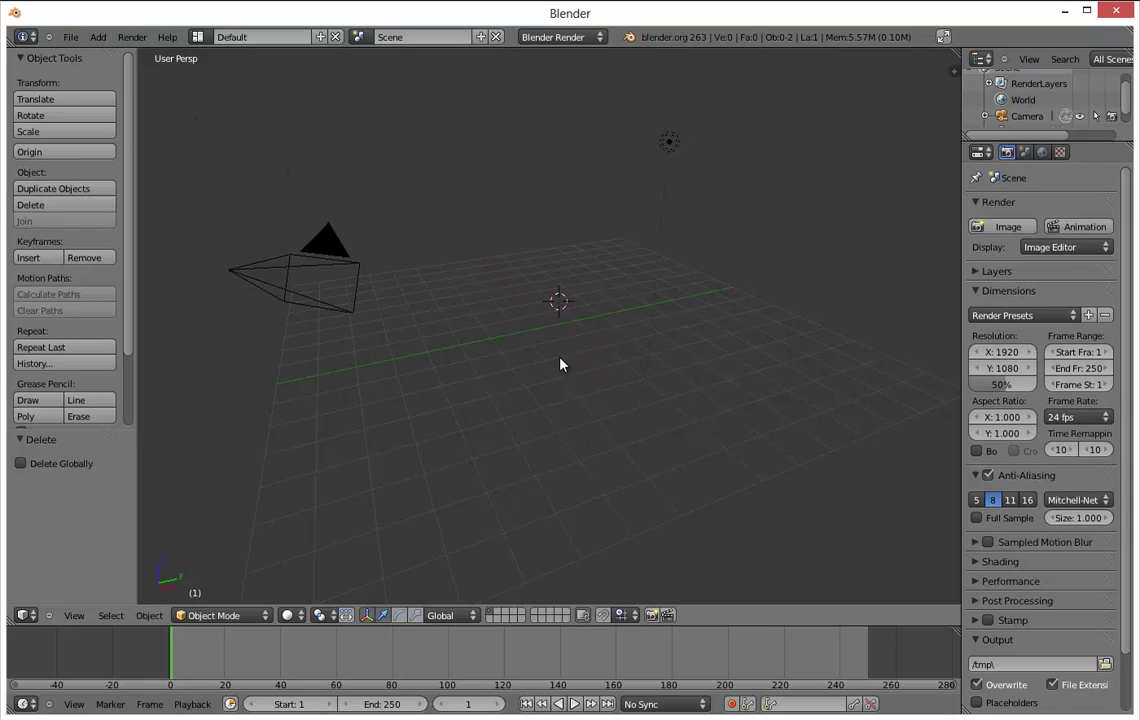
left_click(70, 37)
mouse_move(190, 286)
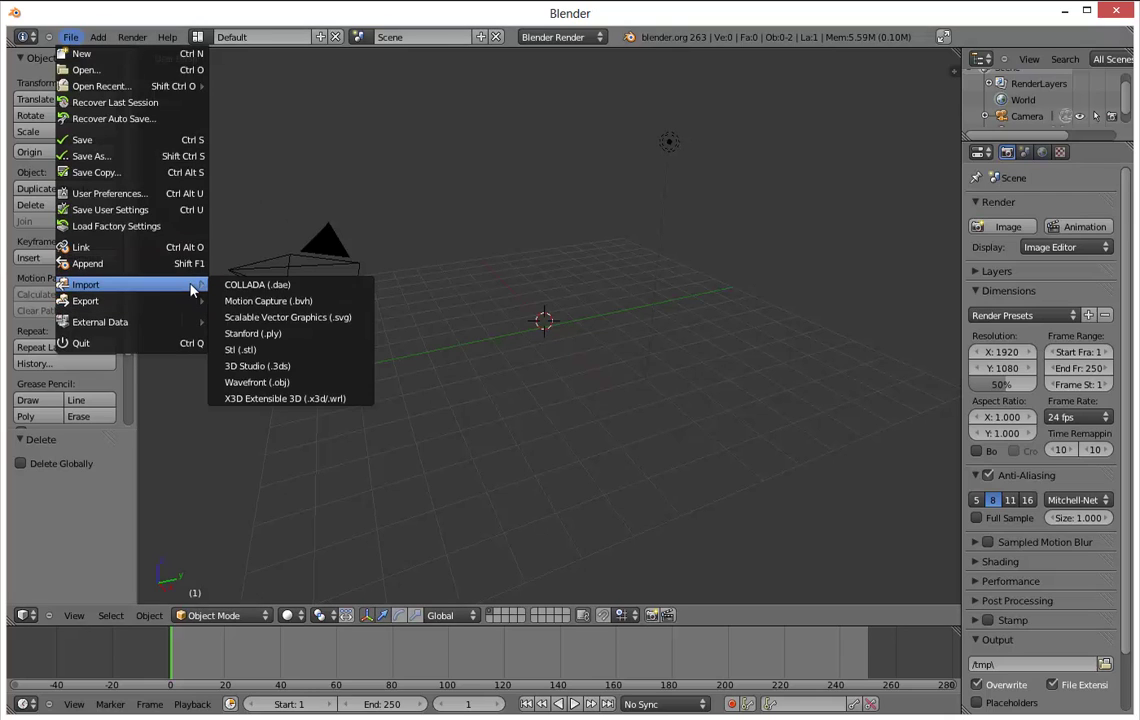
left_click(290, 350)
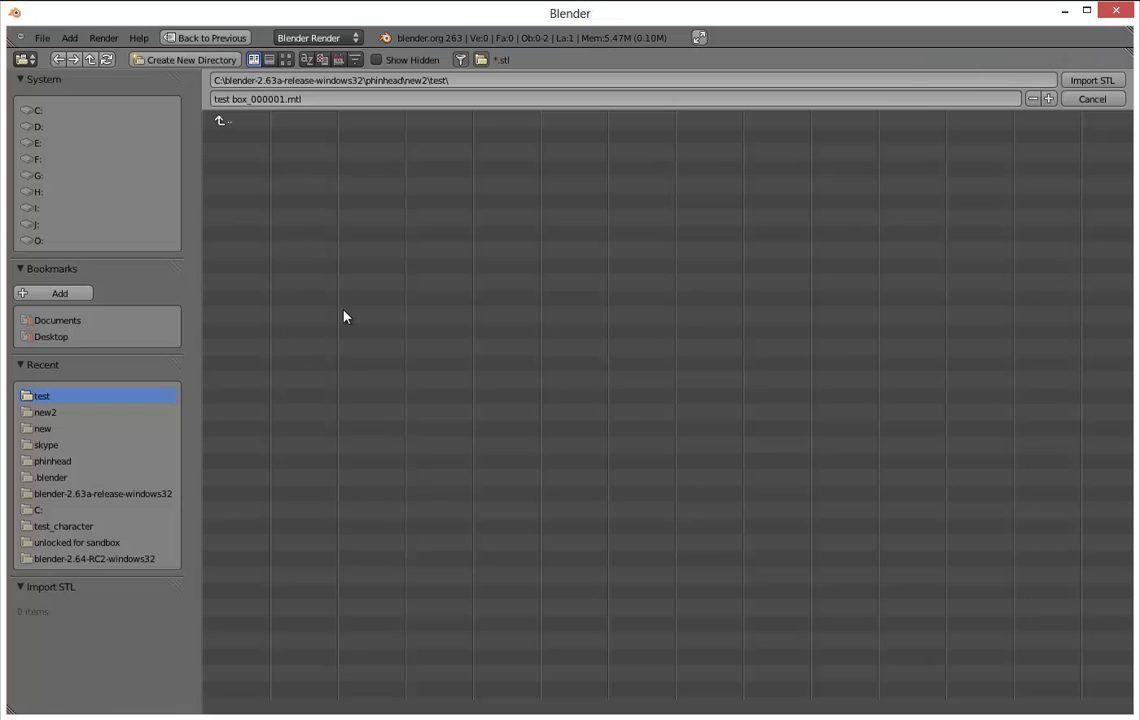
left_click(240, 122)
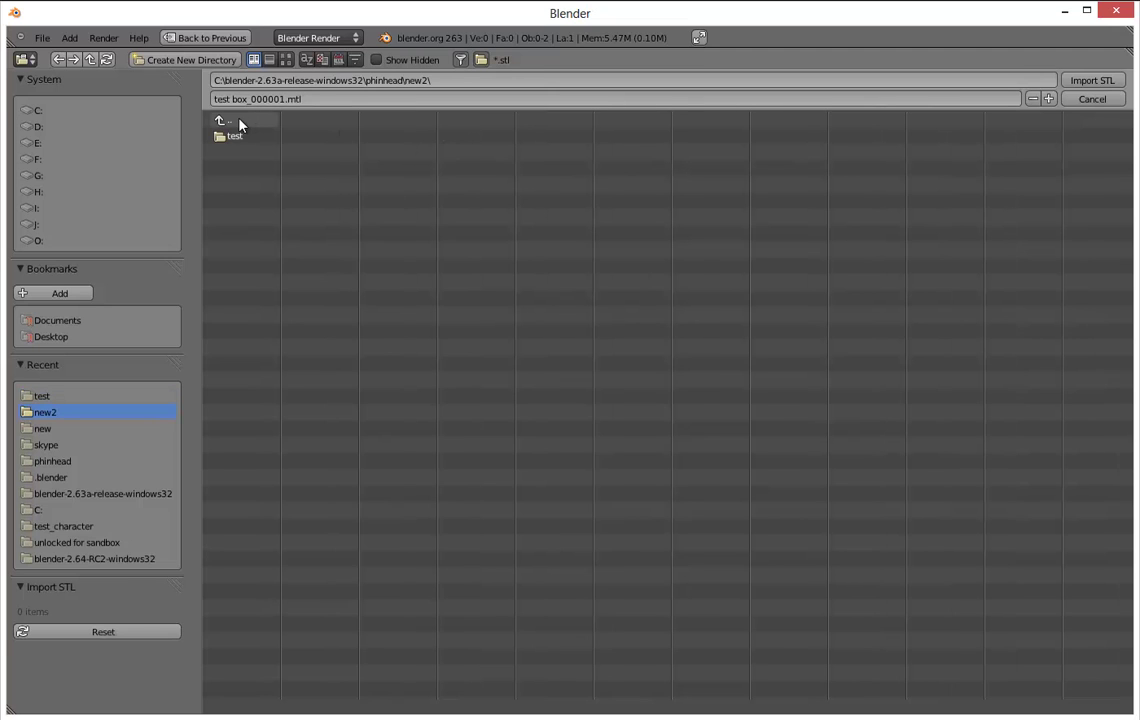
left_click(240, 136)
left_click(240, 122)
left_click(240, 122)
left_click(242, 152)
left_click(234, 136)
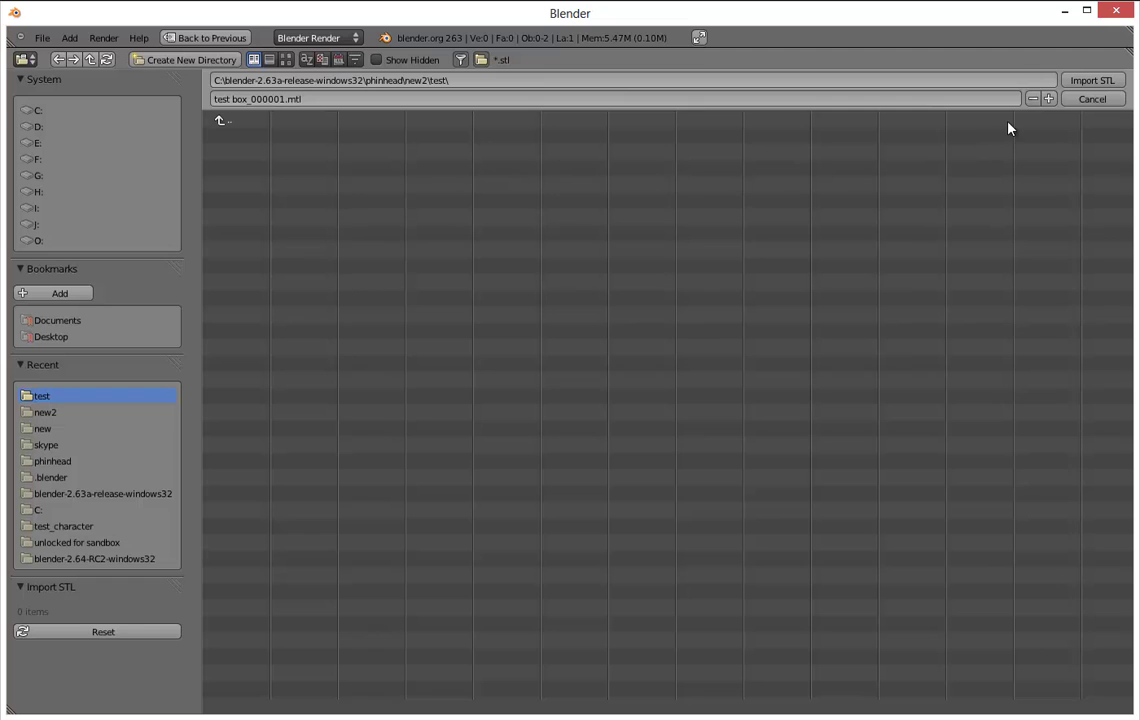
left_click(1085, 99)
Try to import only test box_000001.mtl with the Wavefront OBJ importer.
left_click(71, 37)
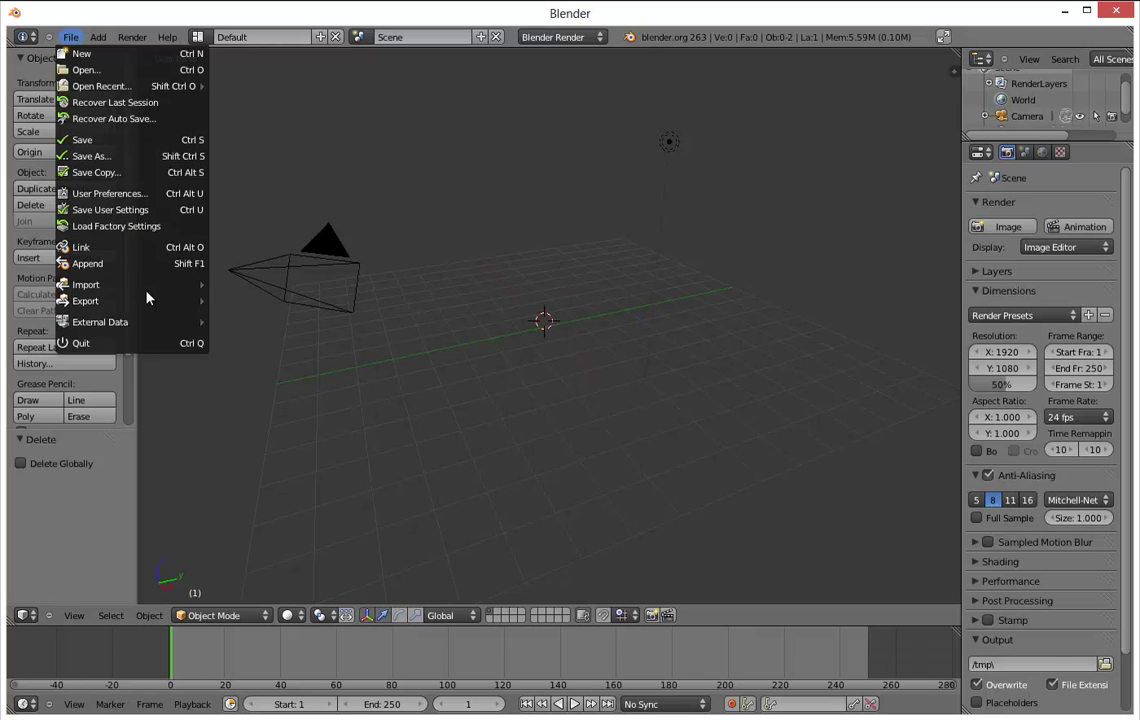
mouse_move(150, 284)
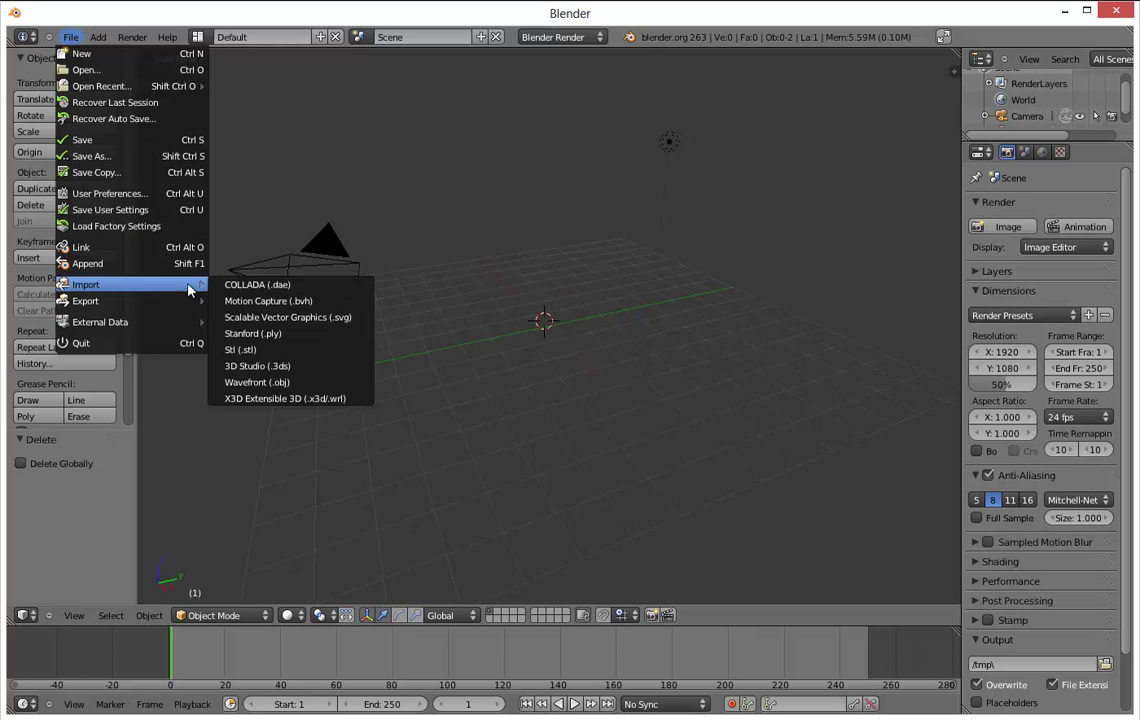
left_click(320, 388)
double_click(313, 135)
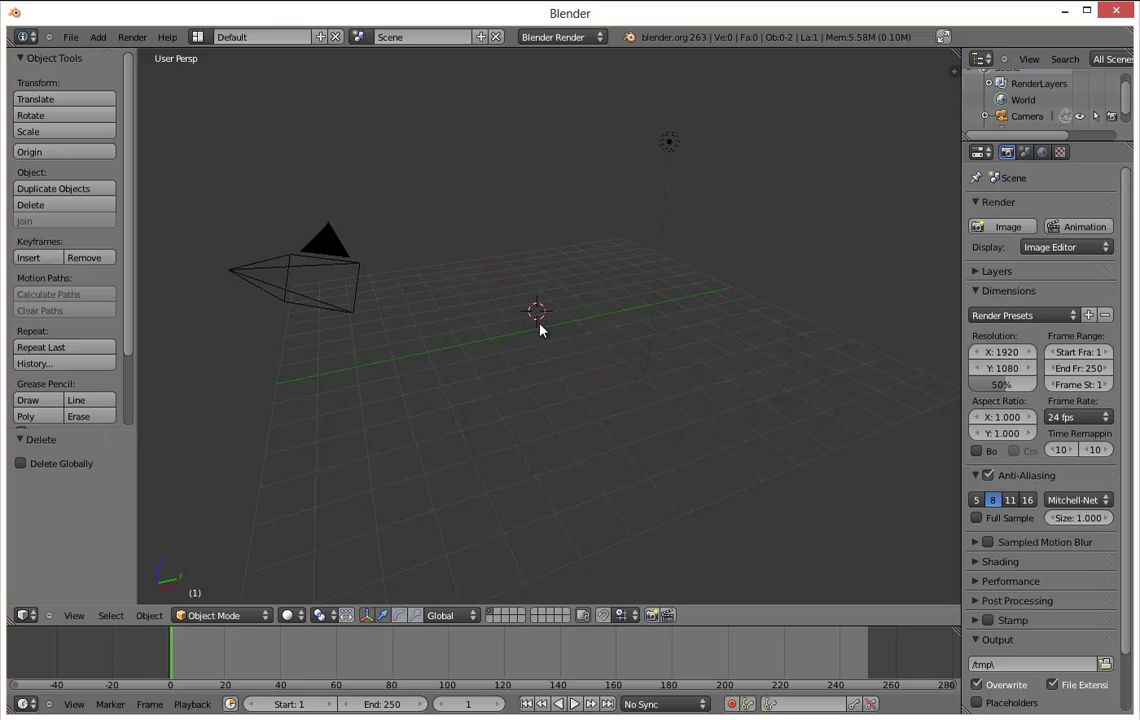
scroll(541, 330, "up", 4)
scroll(541, 330, "down", 3)
Start another Wavefront OBJ import and select test box_000001.obj in the test folder.
left_click(70, 38)
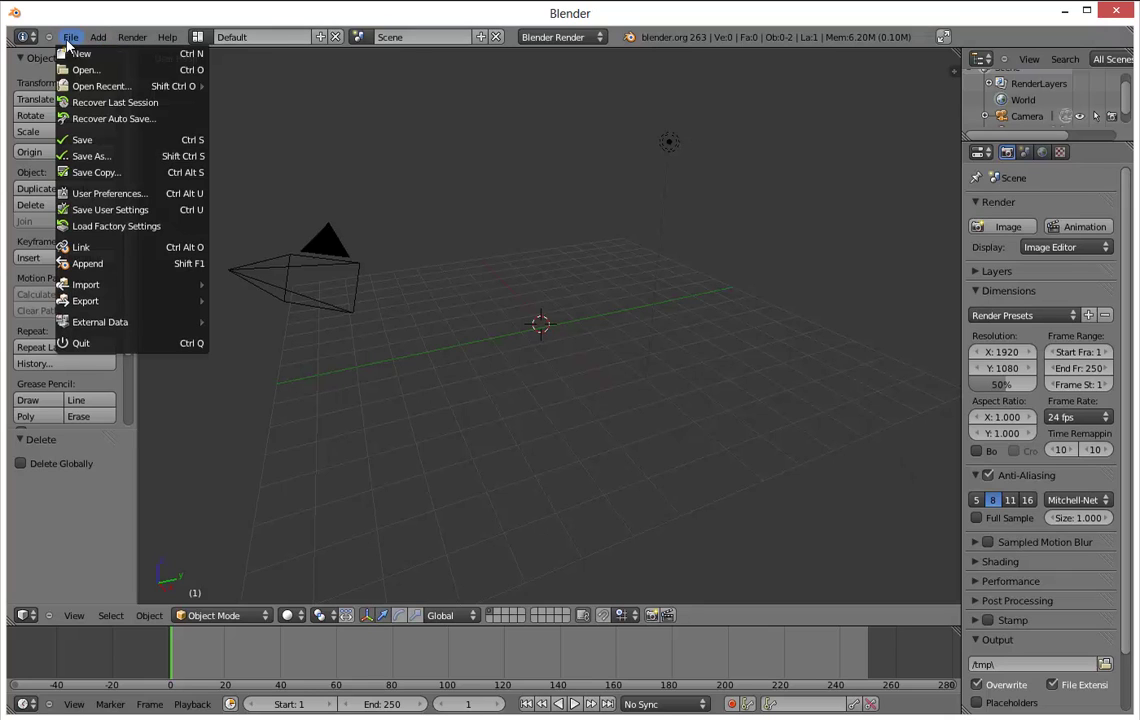
mouse_move(174, 288)
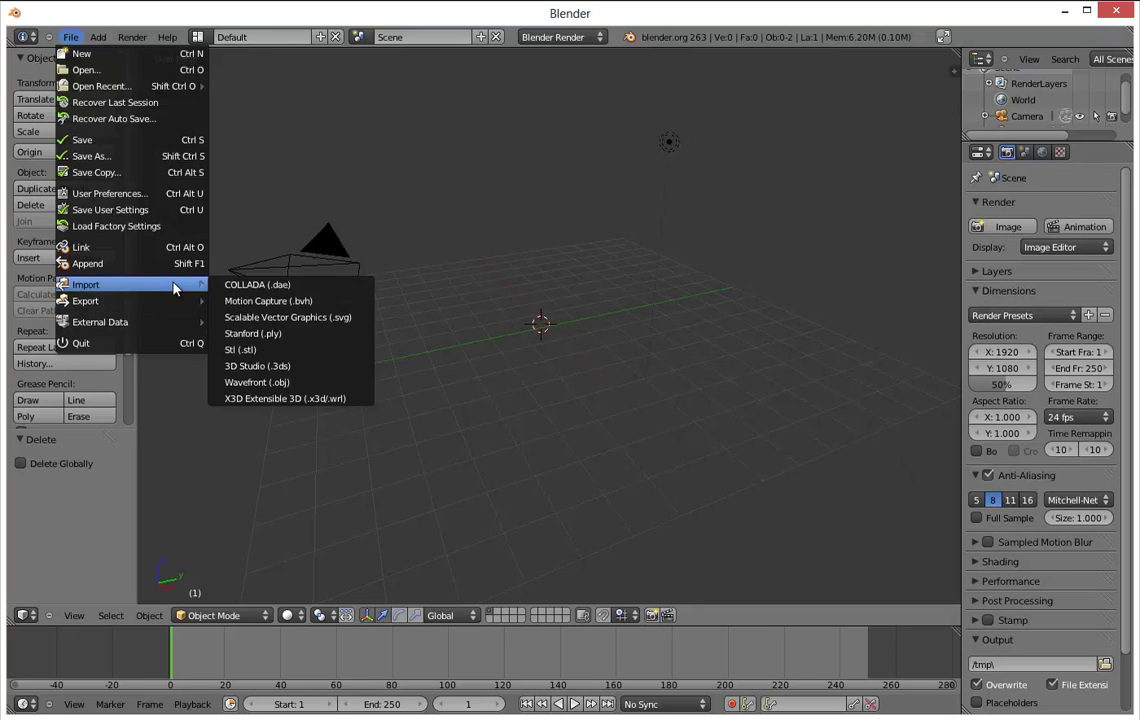
left_click(270, 383)
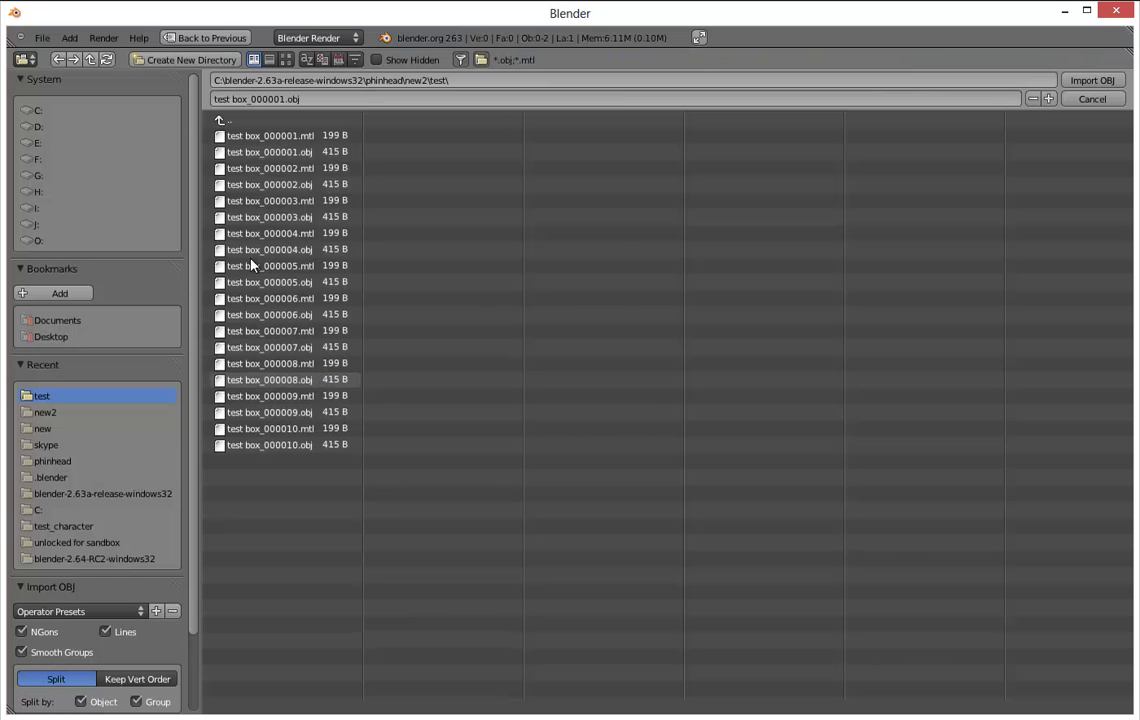
left_click(264, 137)
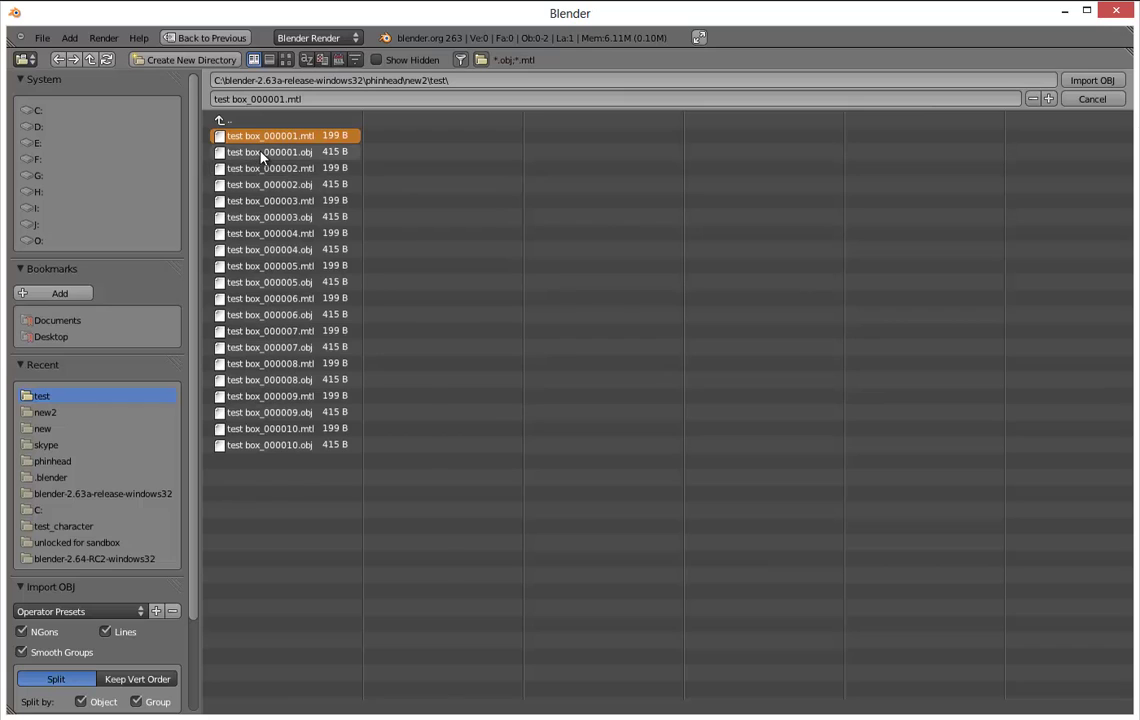
left_click(261, 154)
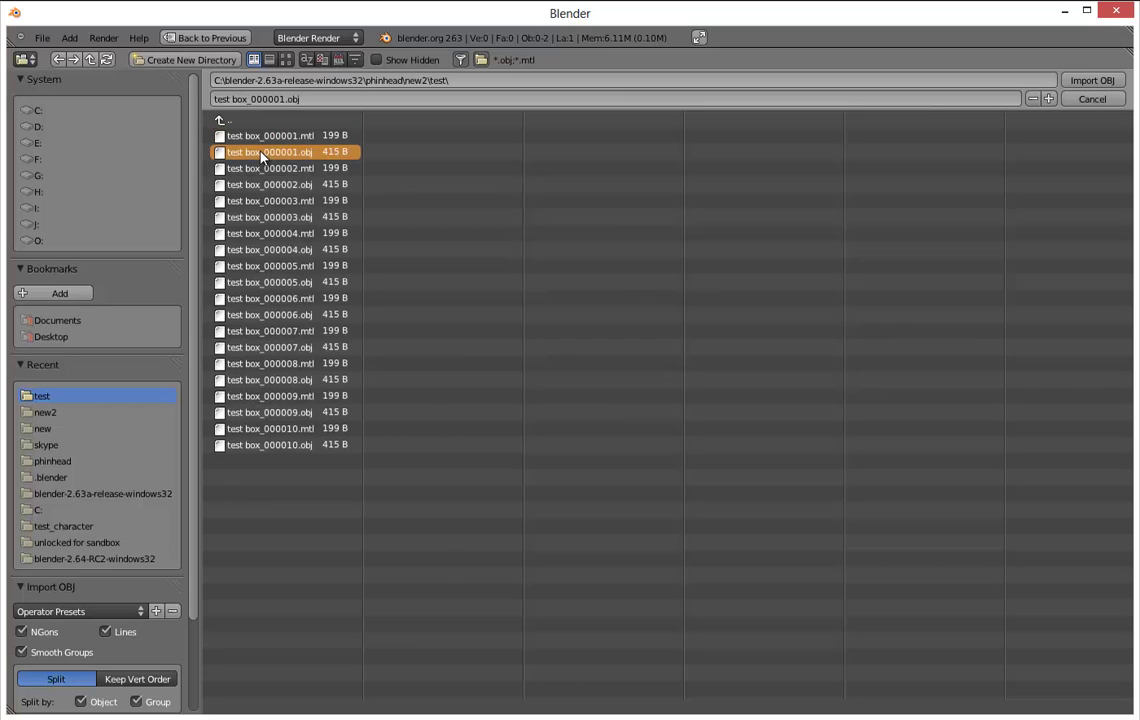
left_click_drag(330, 182, 334, 170)
left_click(331, 154)
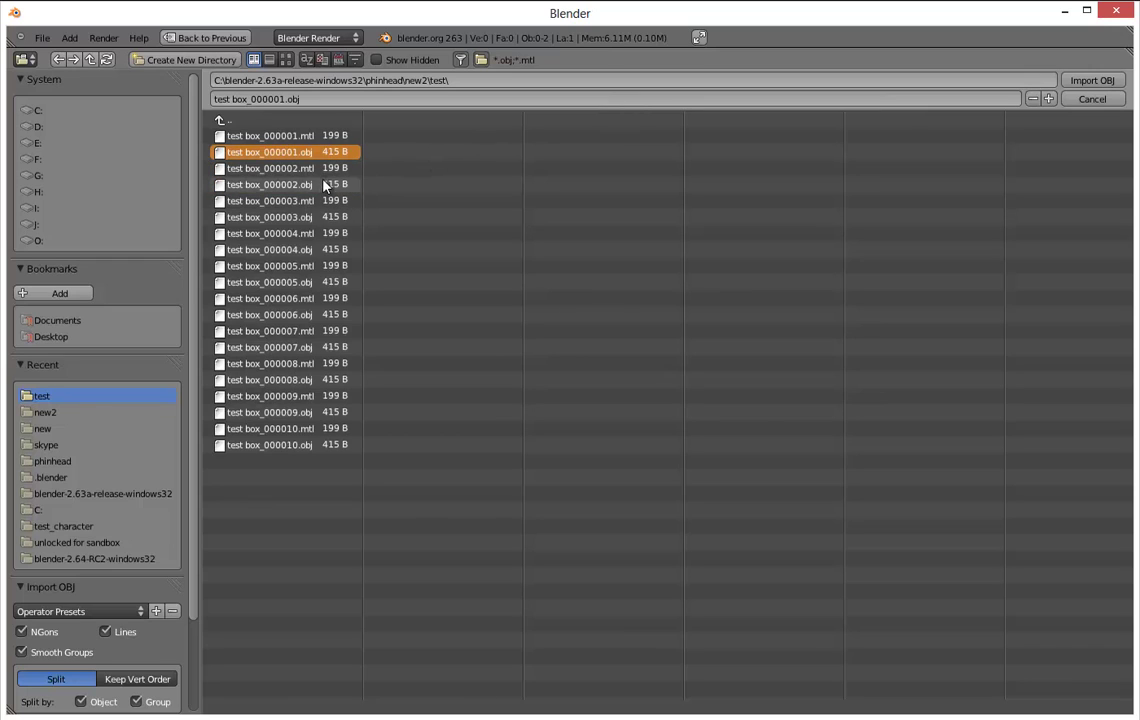
Extend the selection to test box_000002.obj through test box_000010.obj, skipping the .mtl files, and import them.
left_click(342, 185, "ctrl")
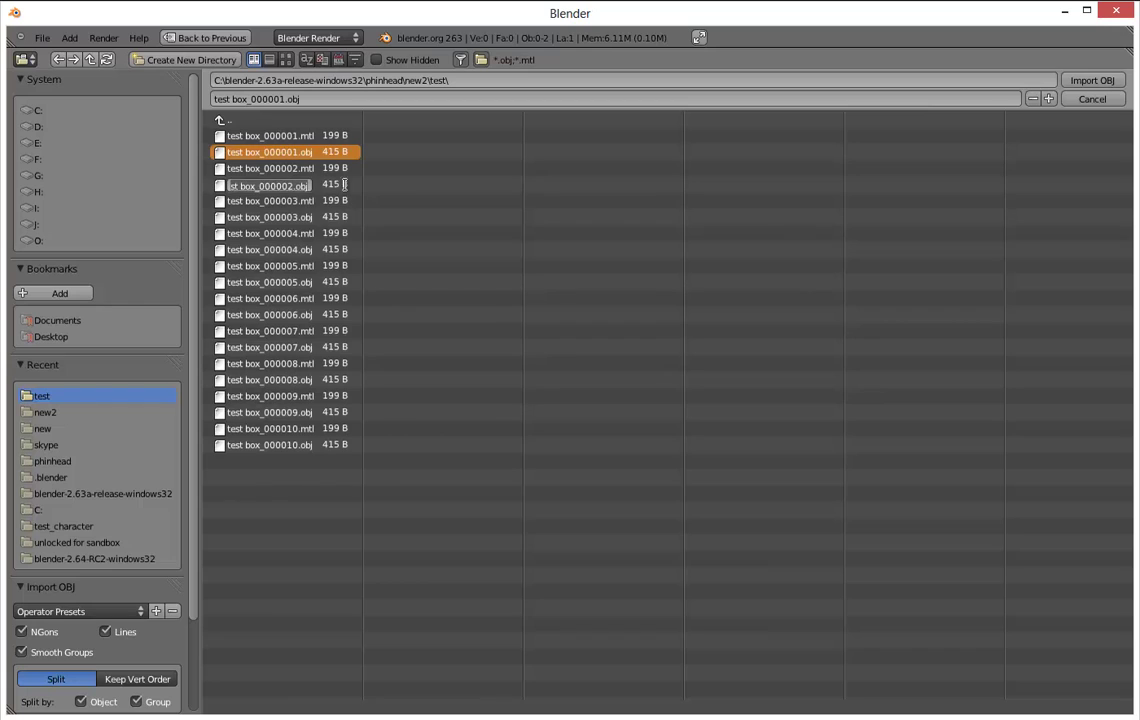
left_click(347, 185, "shift")
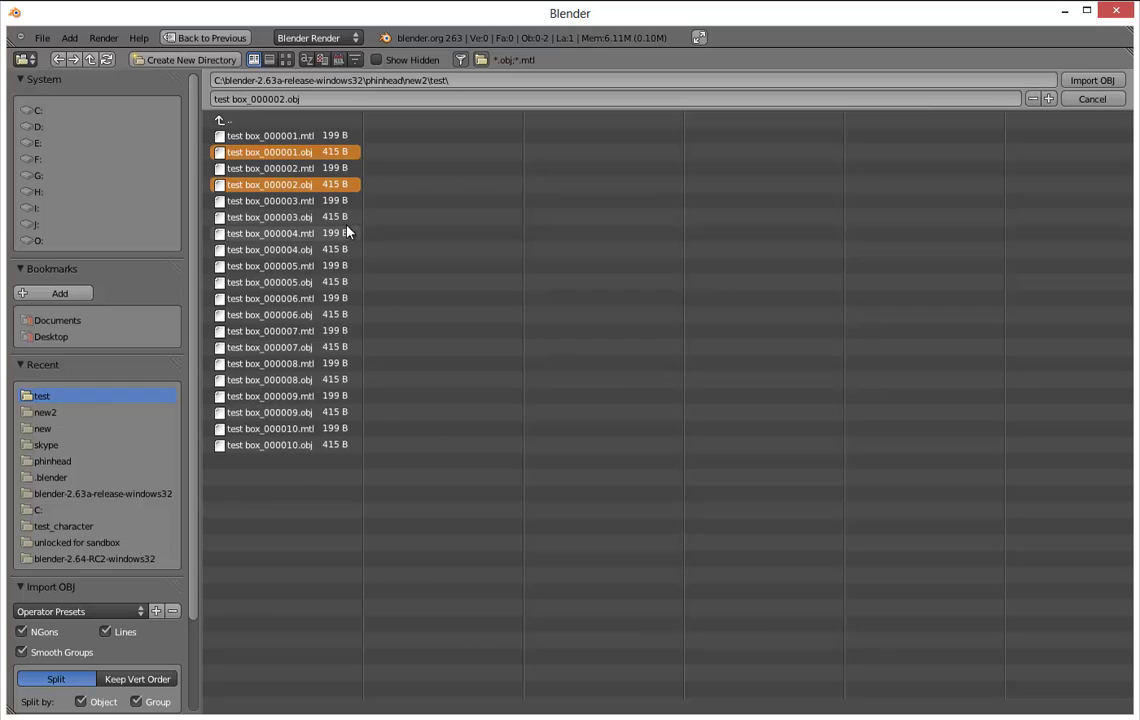
left_click(345, 218, "shift")
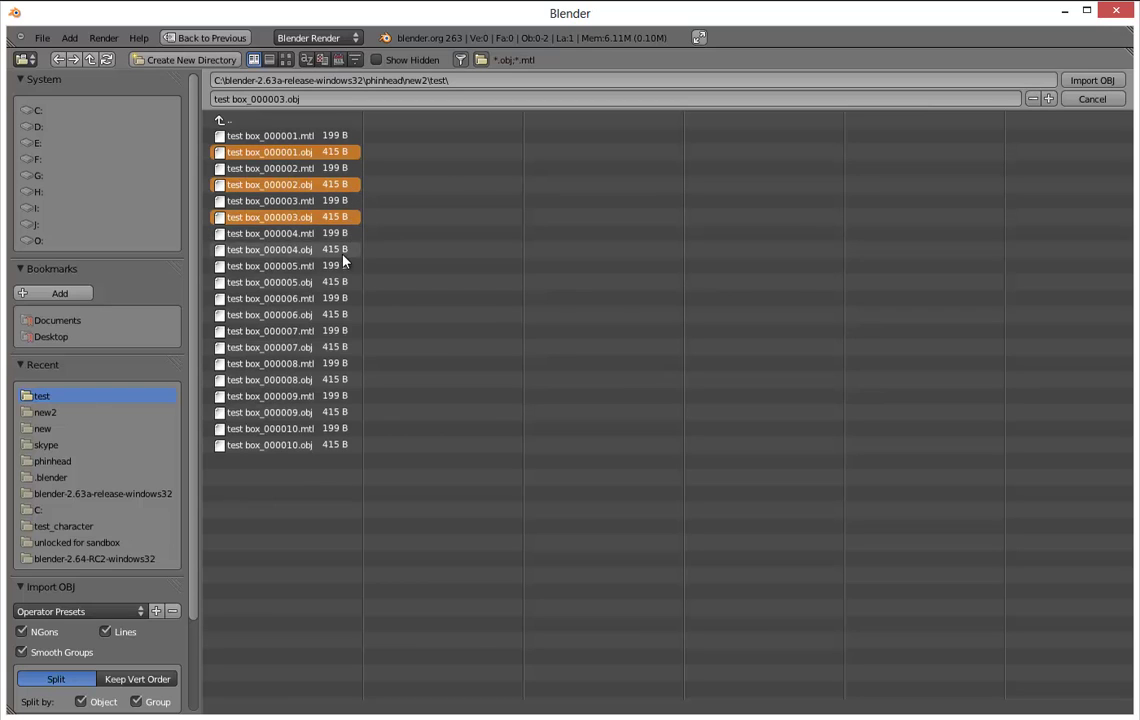
left_click(343, 252, "shift")
left_click(343, 282, "shift")
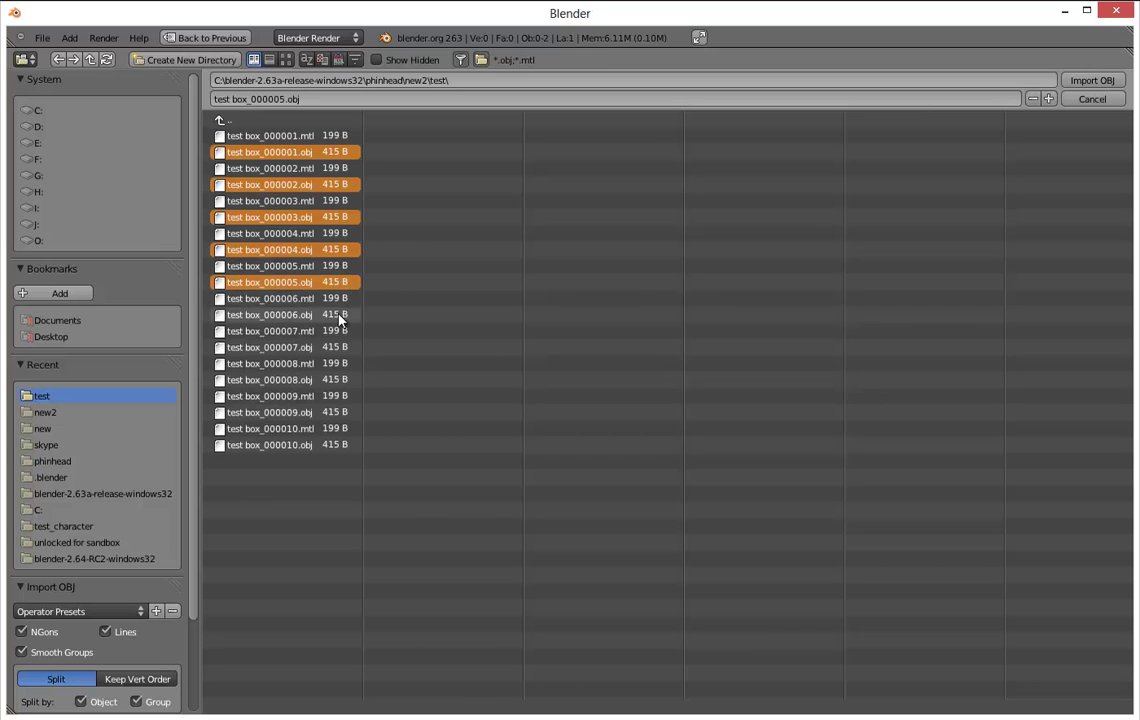
left_click(303, 315, "shift")
left_click(302, 347, "shift")
left_click(334, 381, "shift")
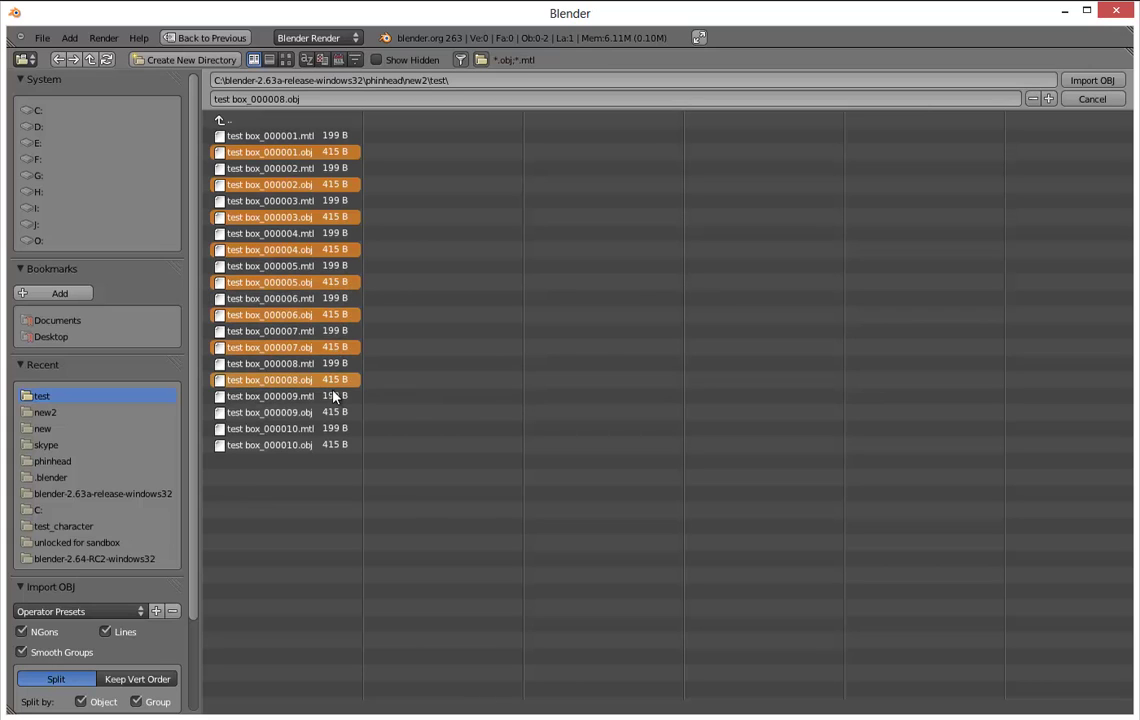
left_click(337, 412, "shift")
left_click(333, 444, "shift")
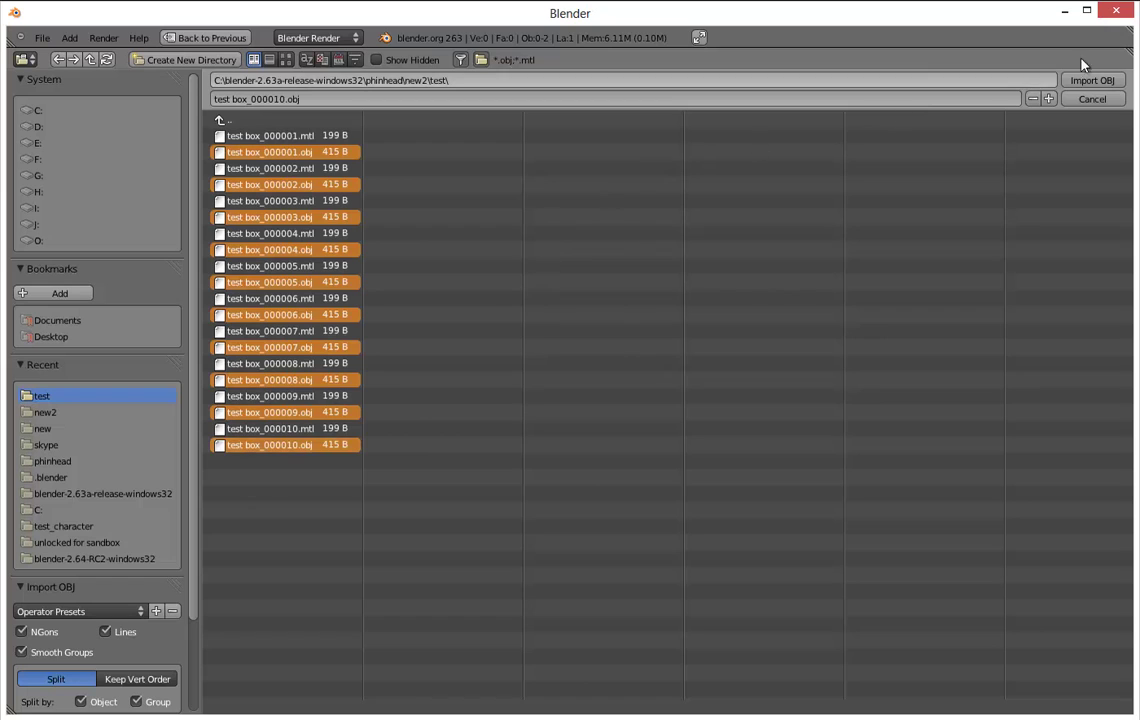
left_click(1105, 80)
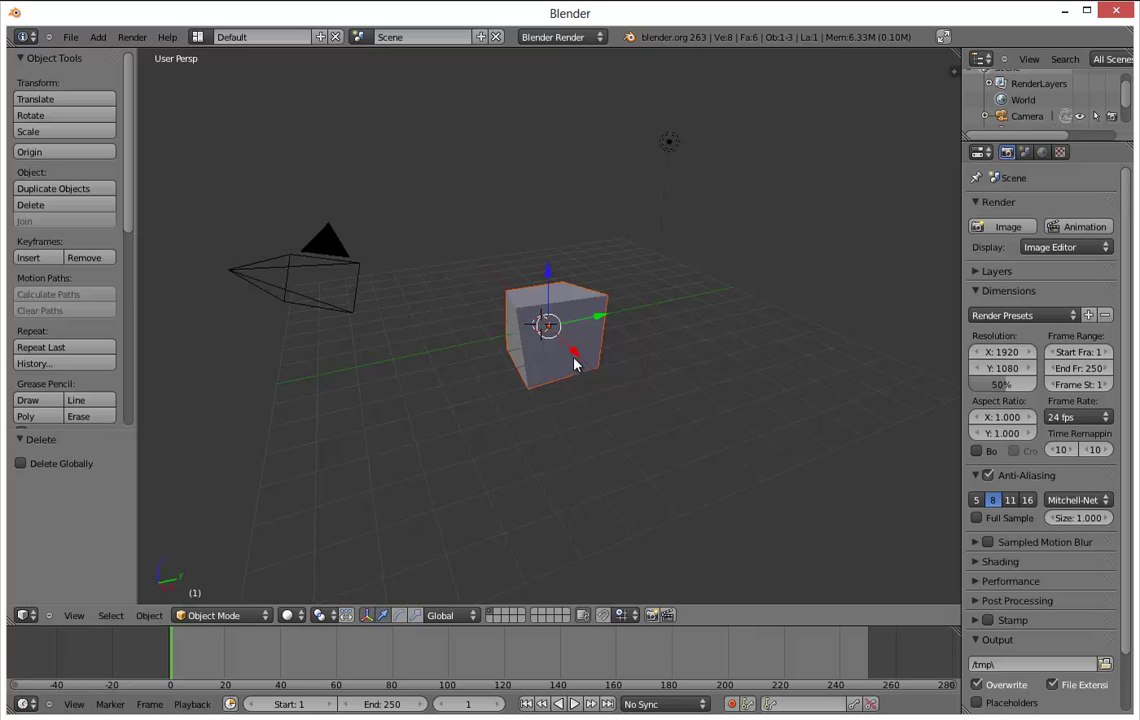
Delete the imported cube from the scene.
key("x")
left_click(564, 328)
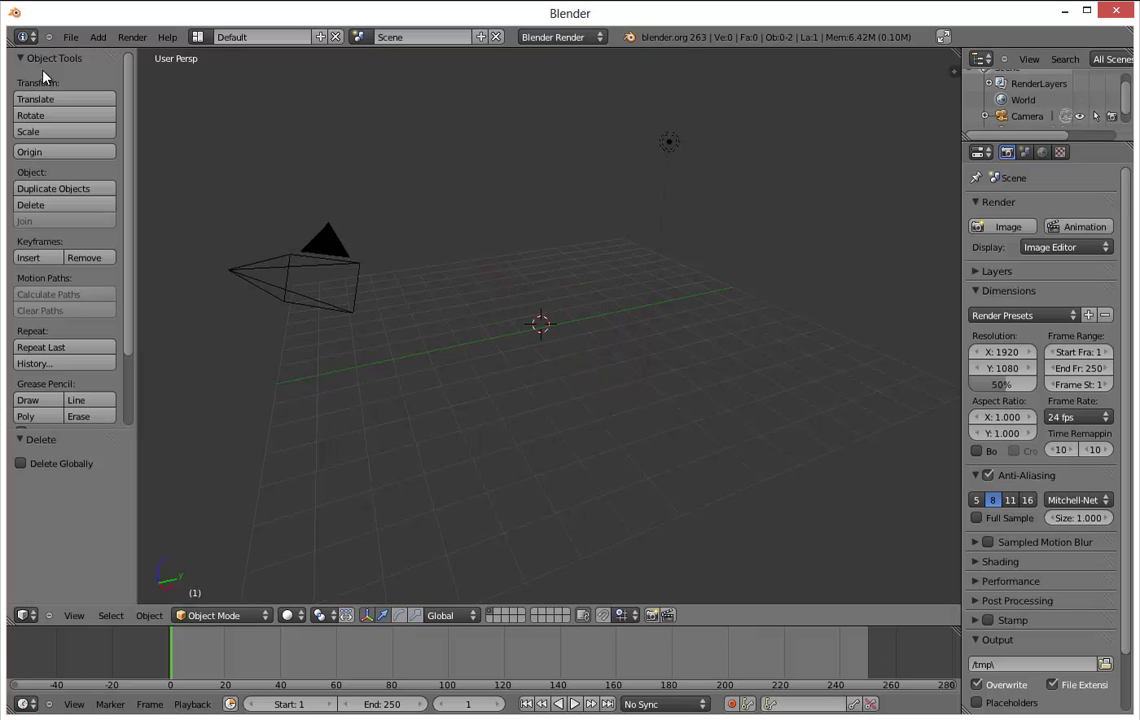
Export the empty scene as Wavefront OBJ over test box_000001.obj in the phinhead\new2\test folder.
left_click(71, 37)
mouse_move(141, 290)
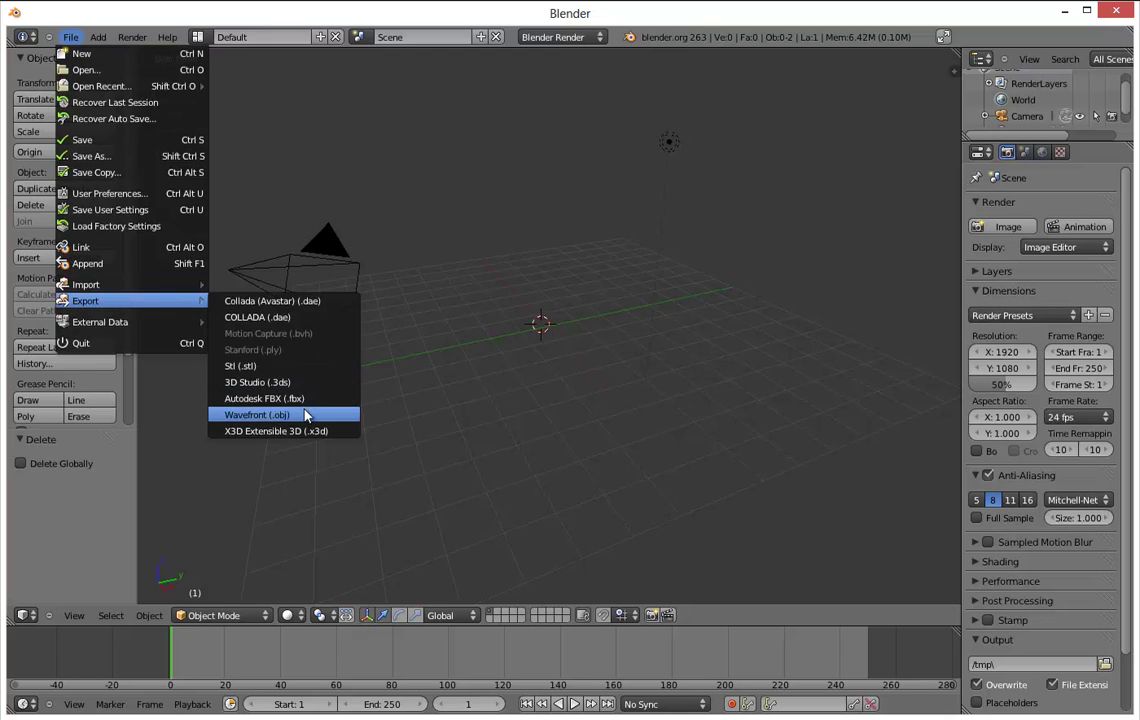
left_click(300, 414)
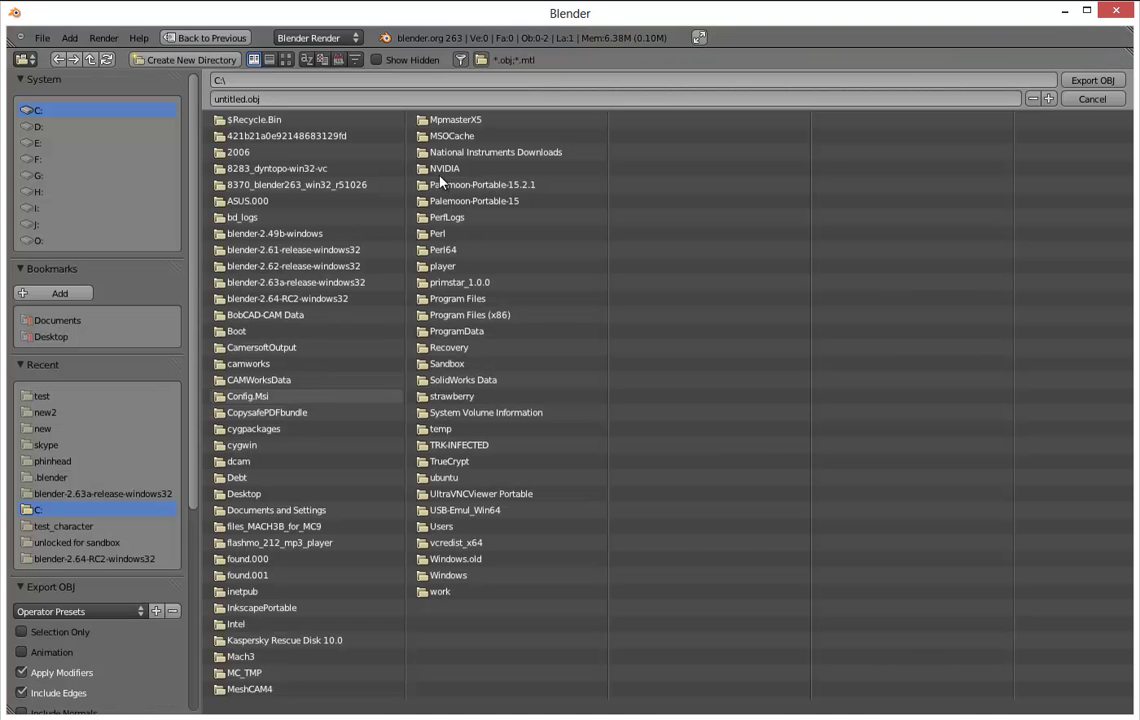
left_click(307, 284)
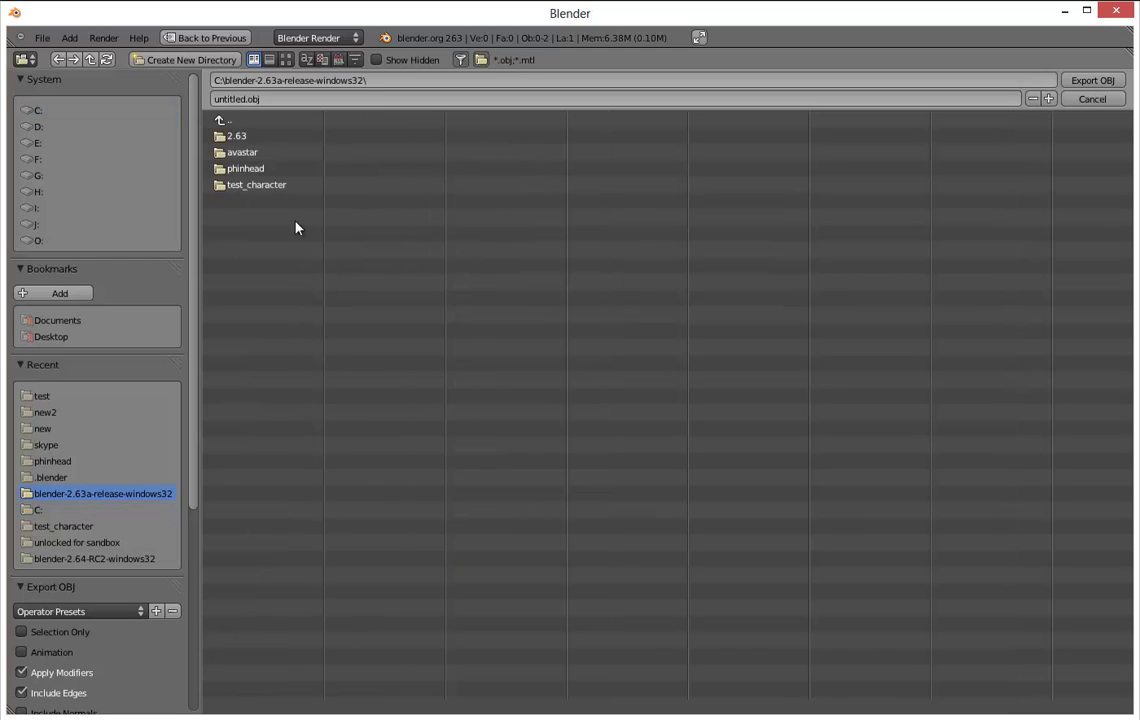
left_click(262, 170)
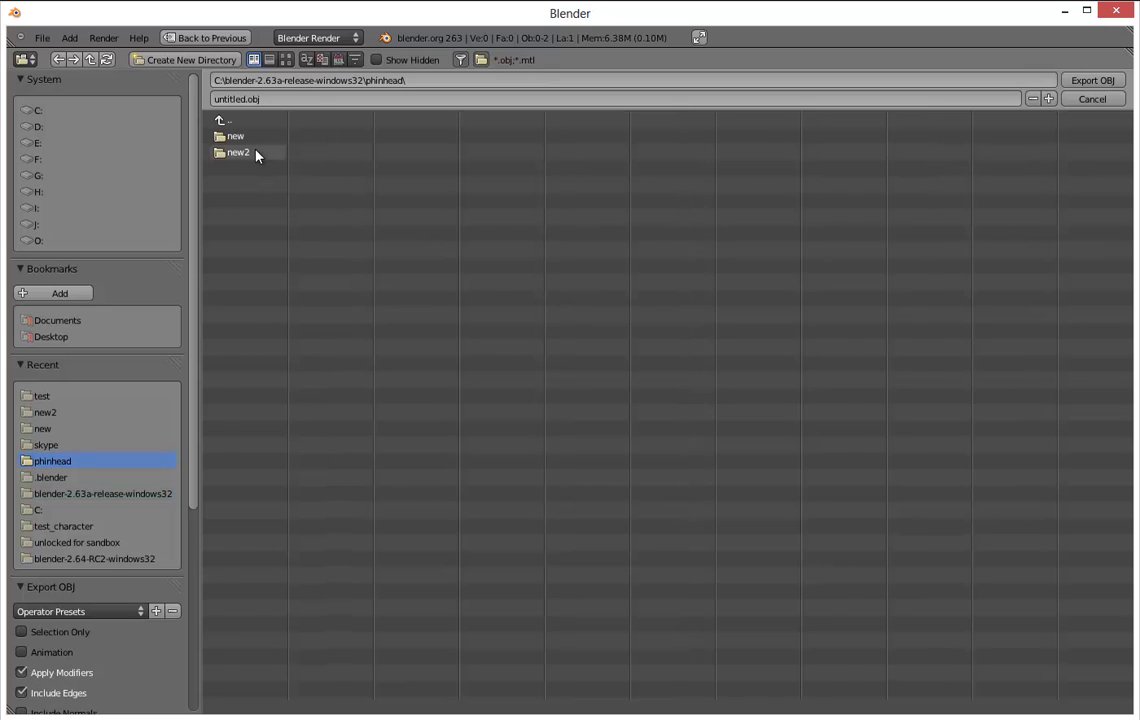
left_click(255, 152)
left_click(258, 137)
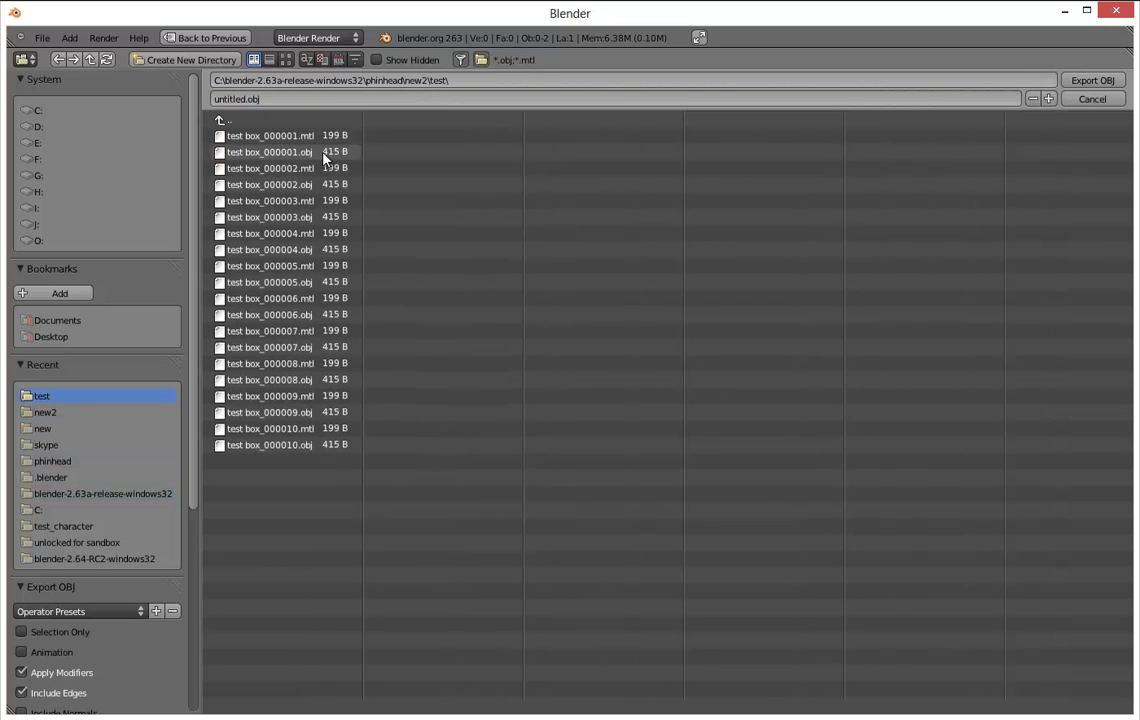
left_click(320, 152)
left_click(1092, 80)
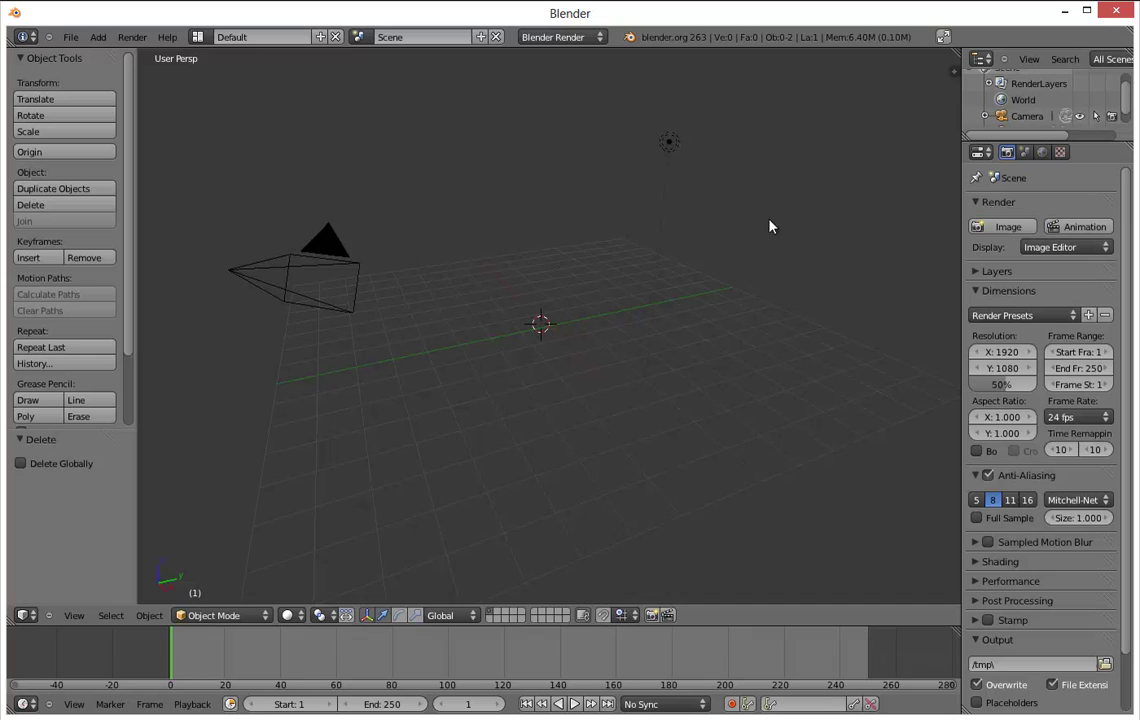
Try to import test box_000001.obj with the Wavefront OBJ importer.
left_click(68, 37)
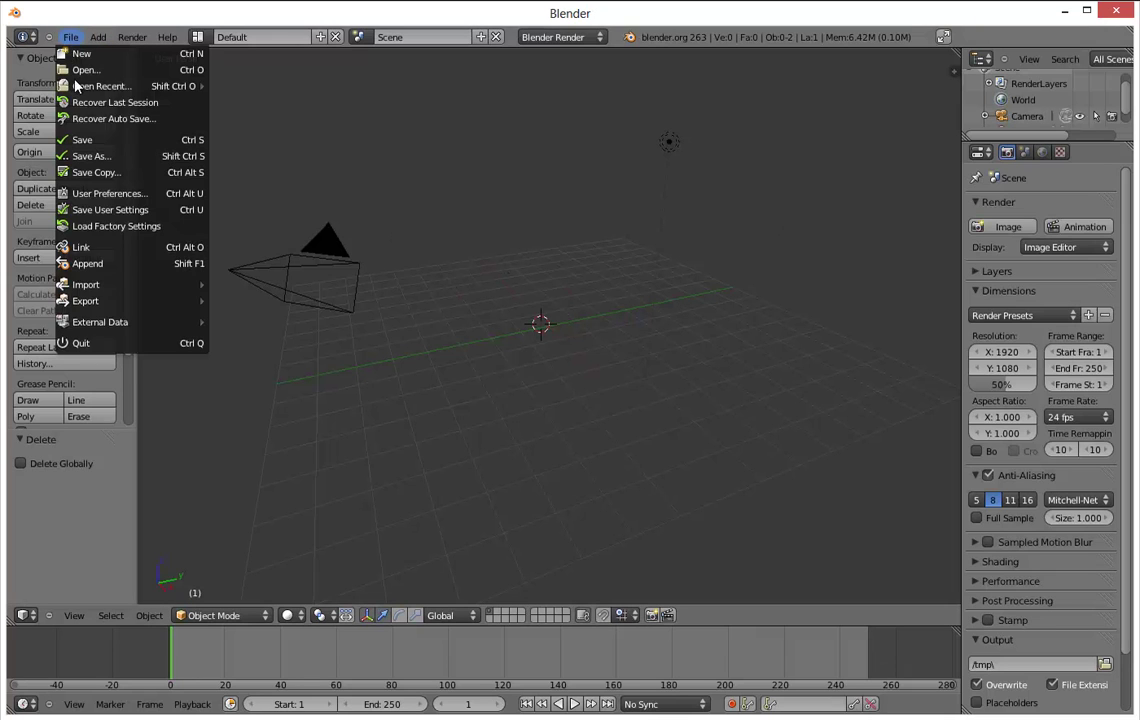
mouse_move(156, 303)
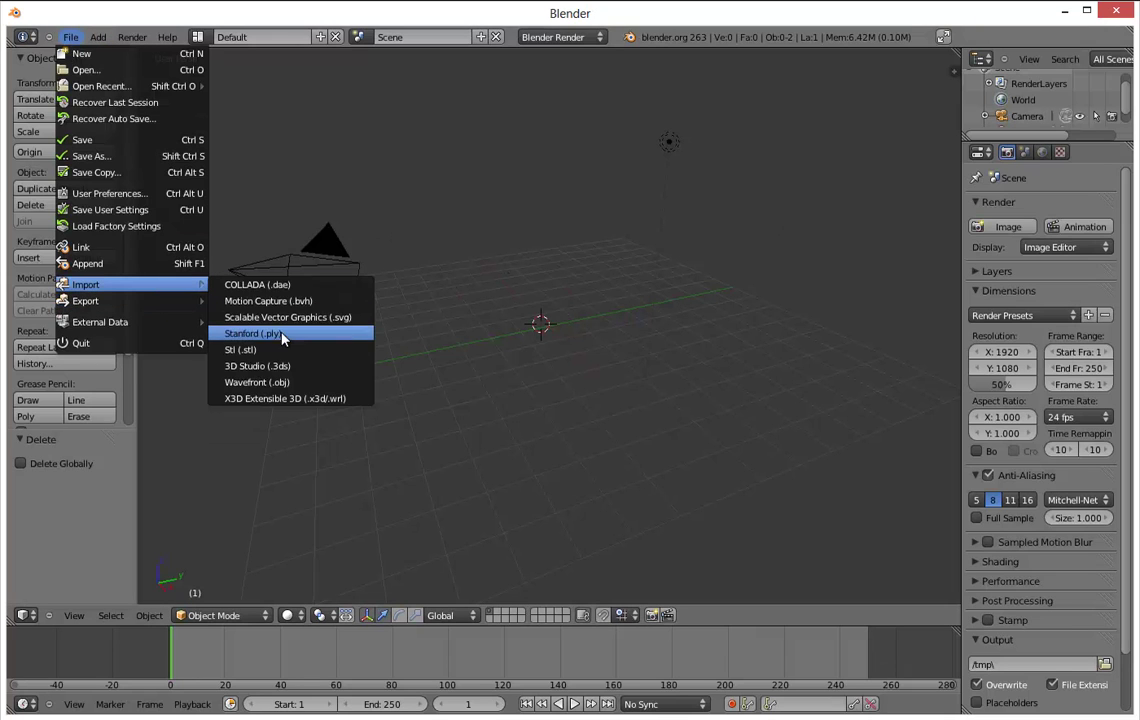
left_click(296, 383)
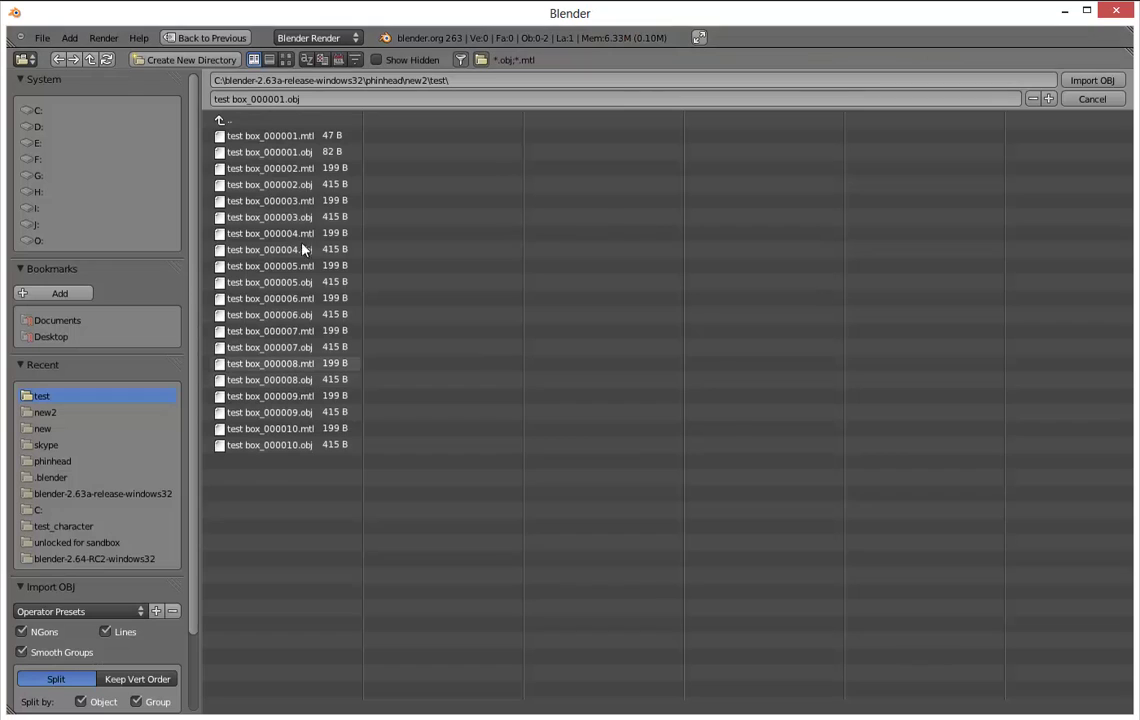
left_click(290, 152)
left_click(1088, 80)
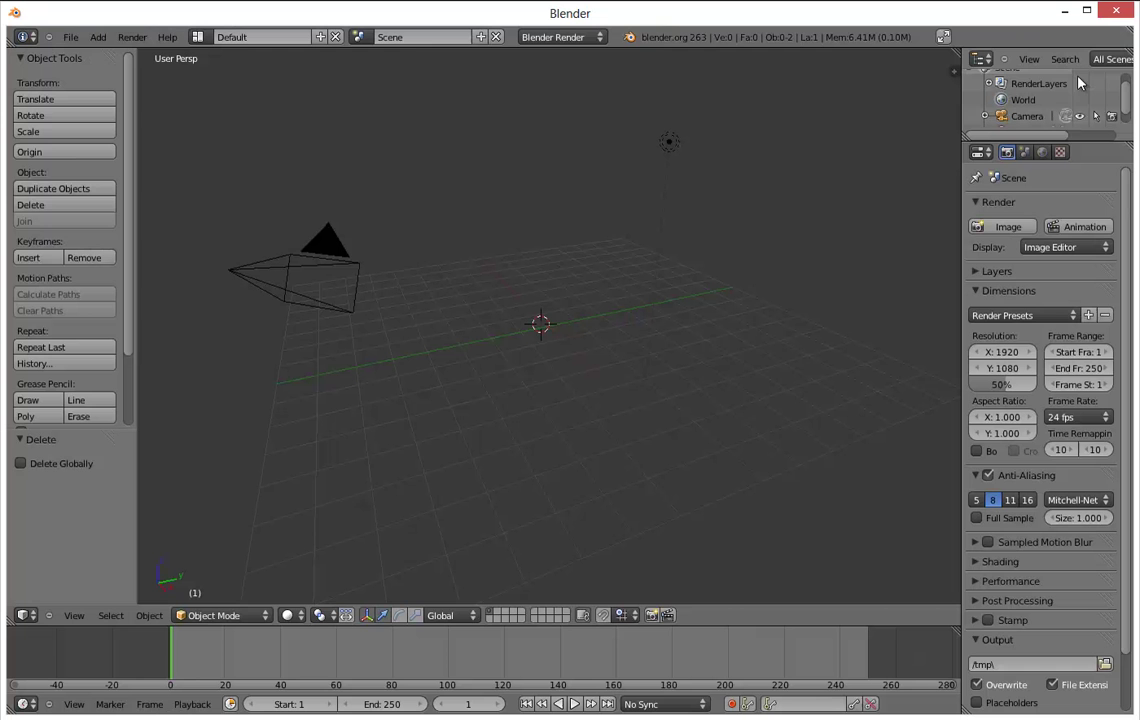
Import test box_000002.obj from the test folder with the Wavefront OBJ importer.
left_click(71, 37)
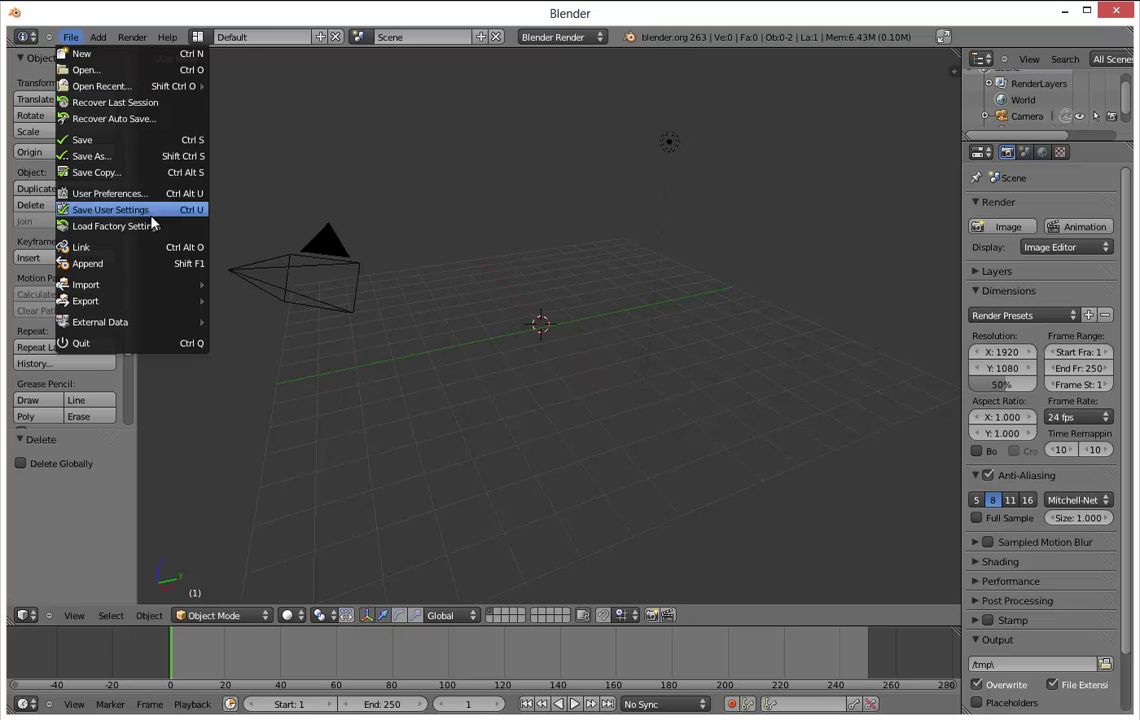
mouse_move(176, 298)
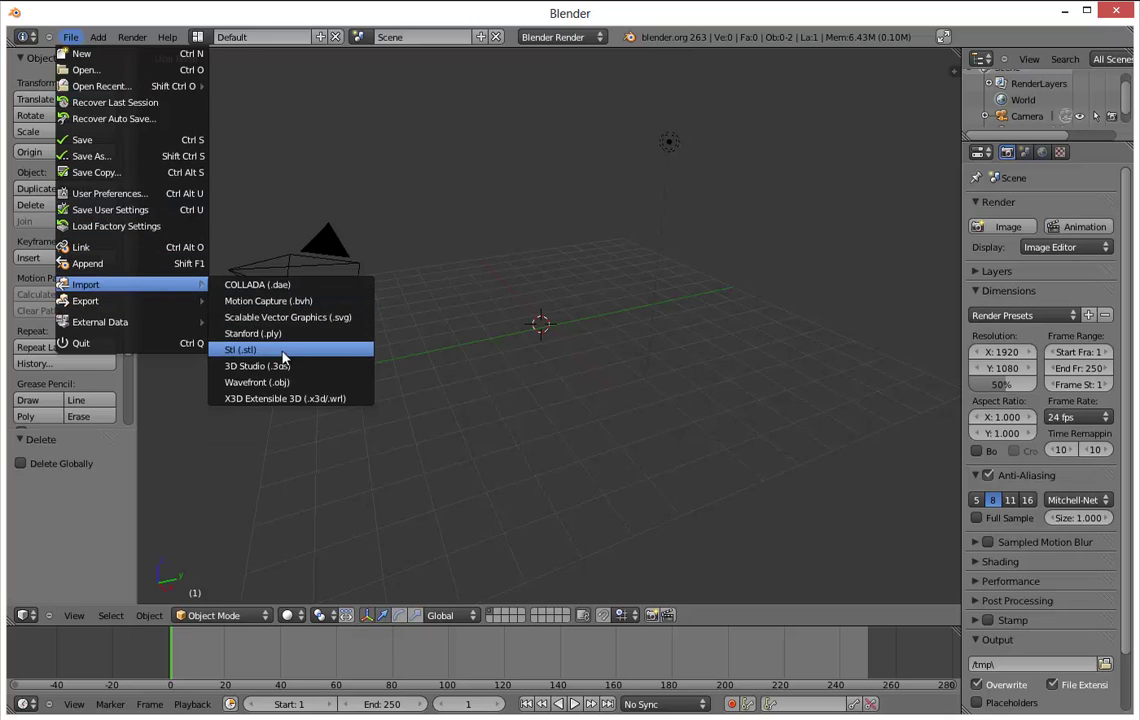
left_click(289, 389)
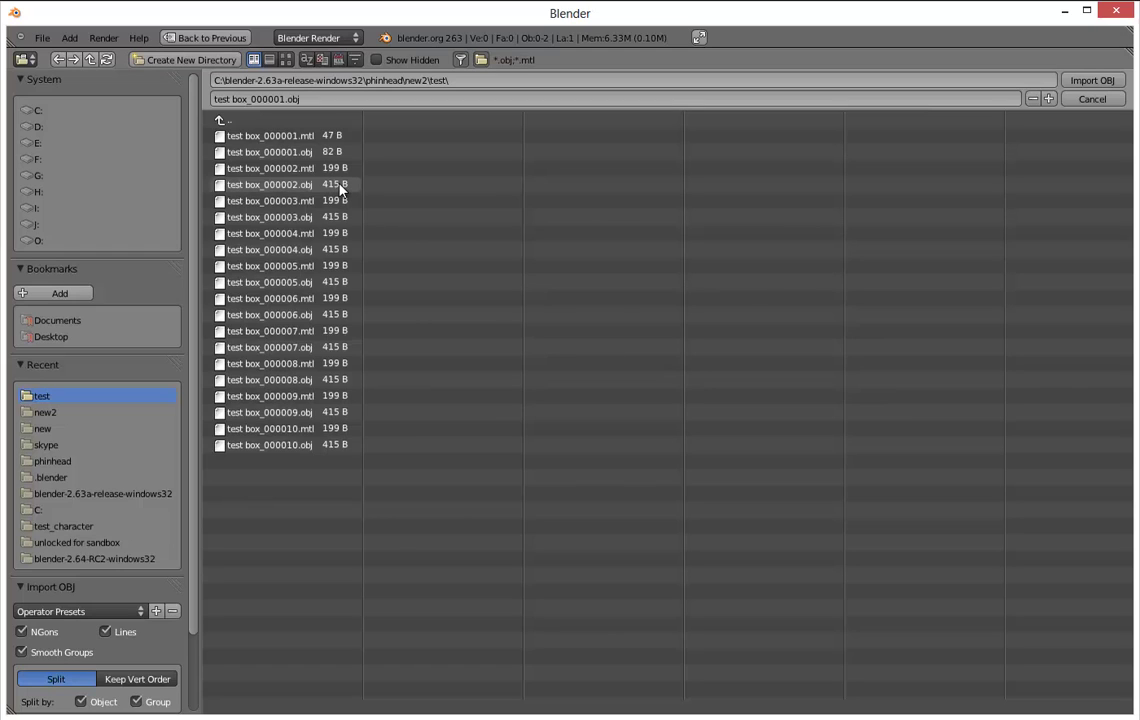
left_click(340, 186)
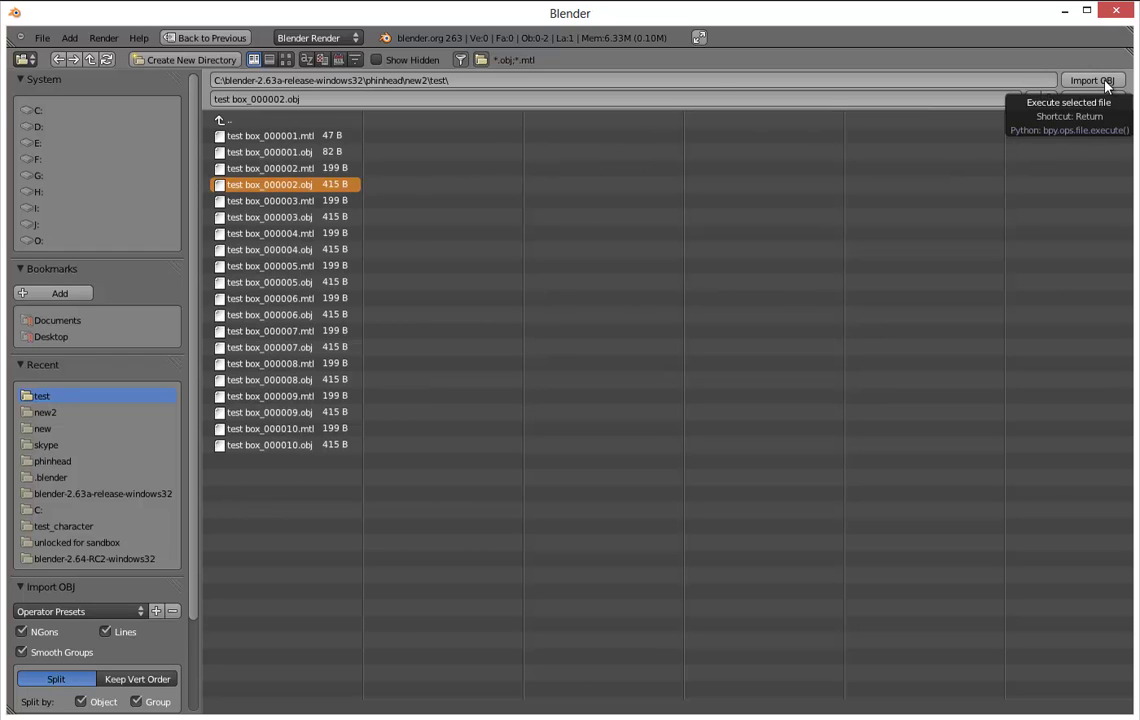
left_click(1092, 80)
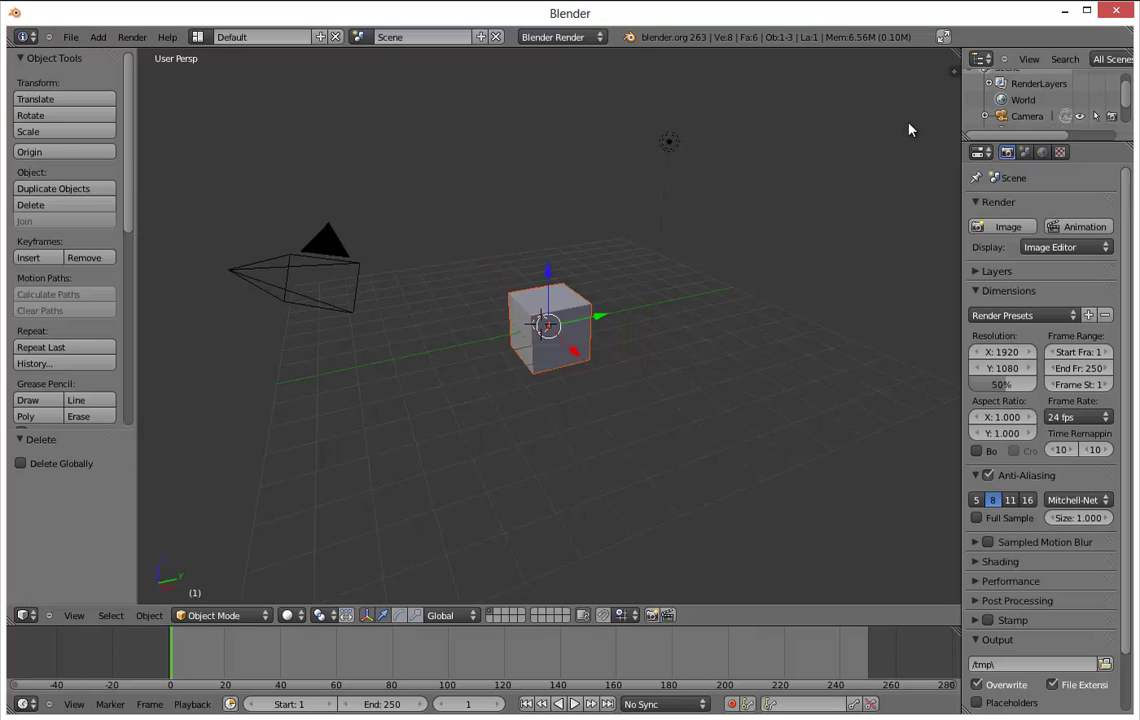
Start another Wavefront OBJ import and select test box_000003.obj in the test folder.
left_click(69, 38)
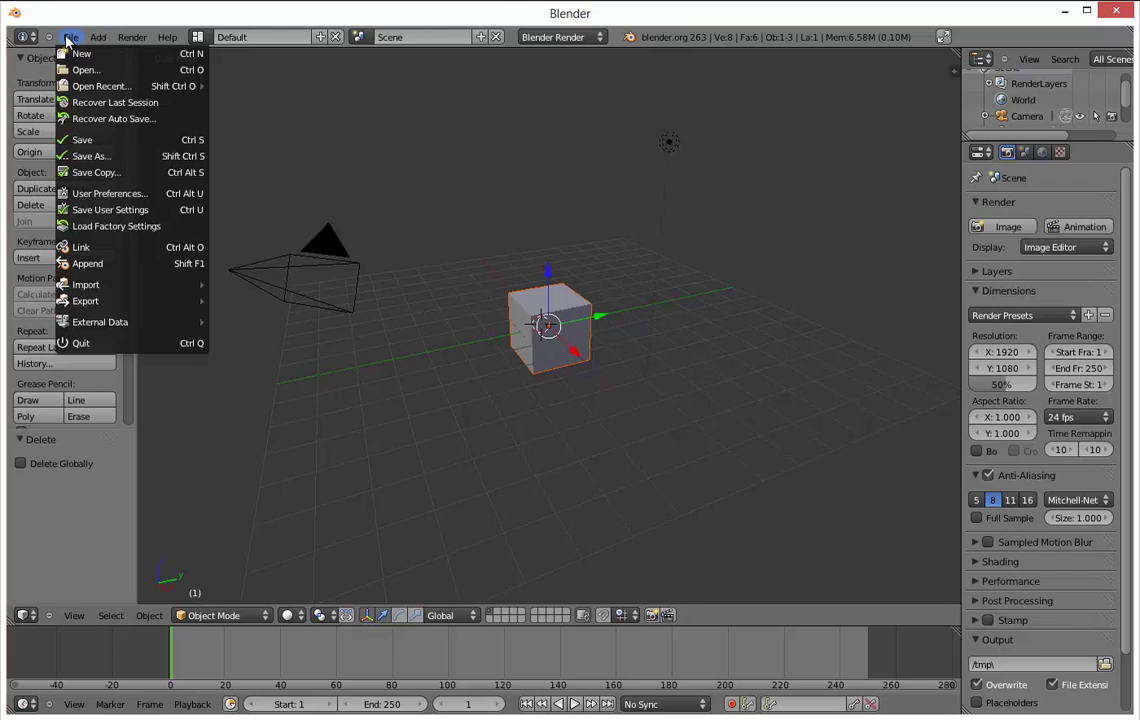
mouse_move(145, 288)
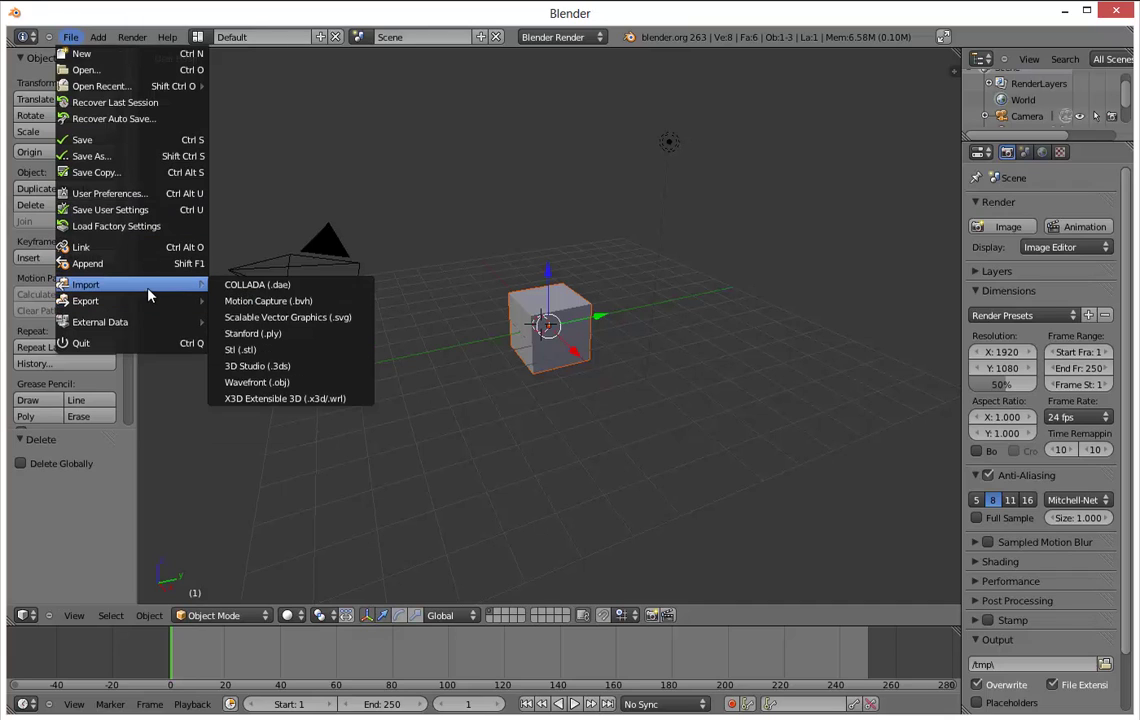
left_click(322, 384)
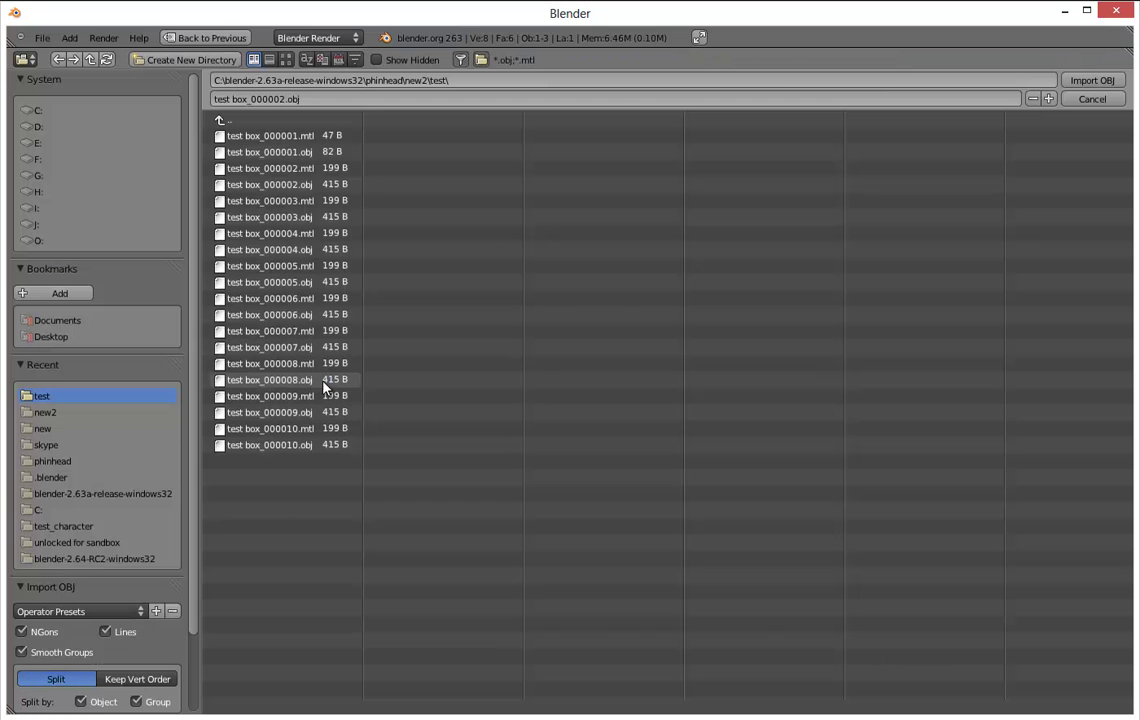
left_click(334, 220)
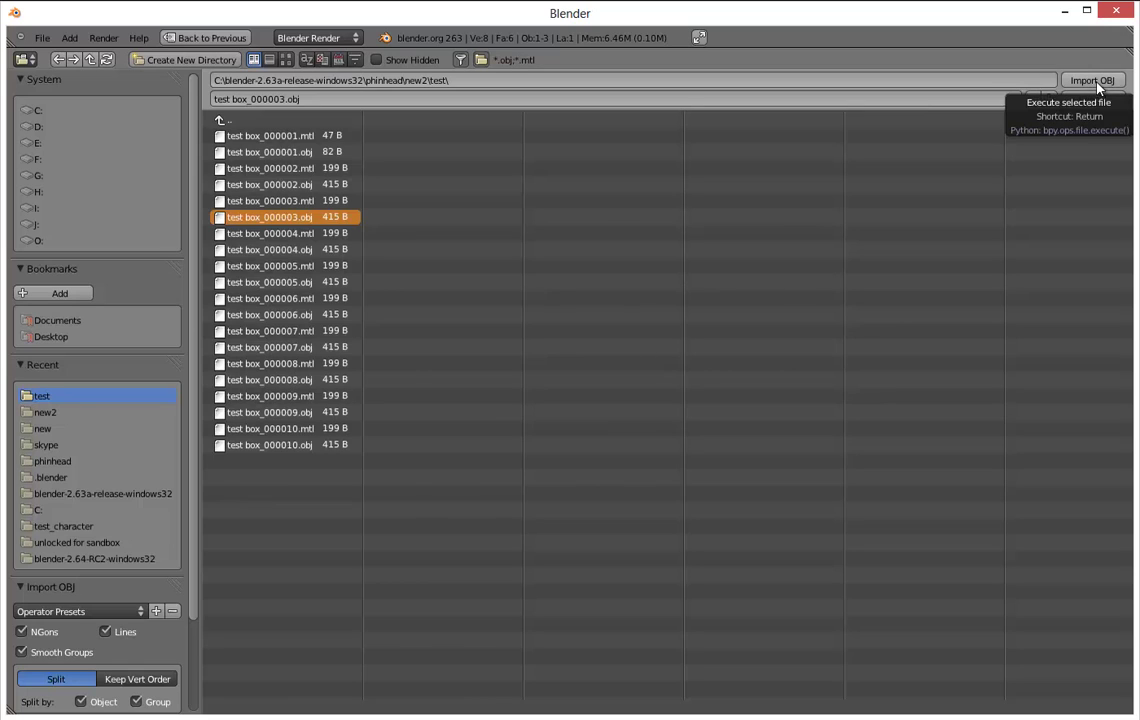
Try to limit the import file list to OBJ files by toggling file filtering and appending *.obj to the folder path.
left_click(610, 79)
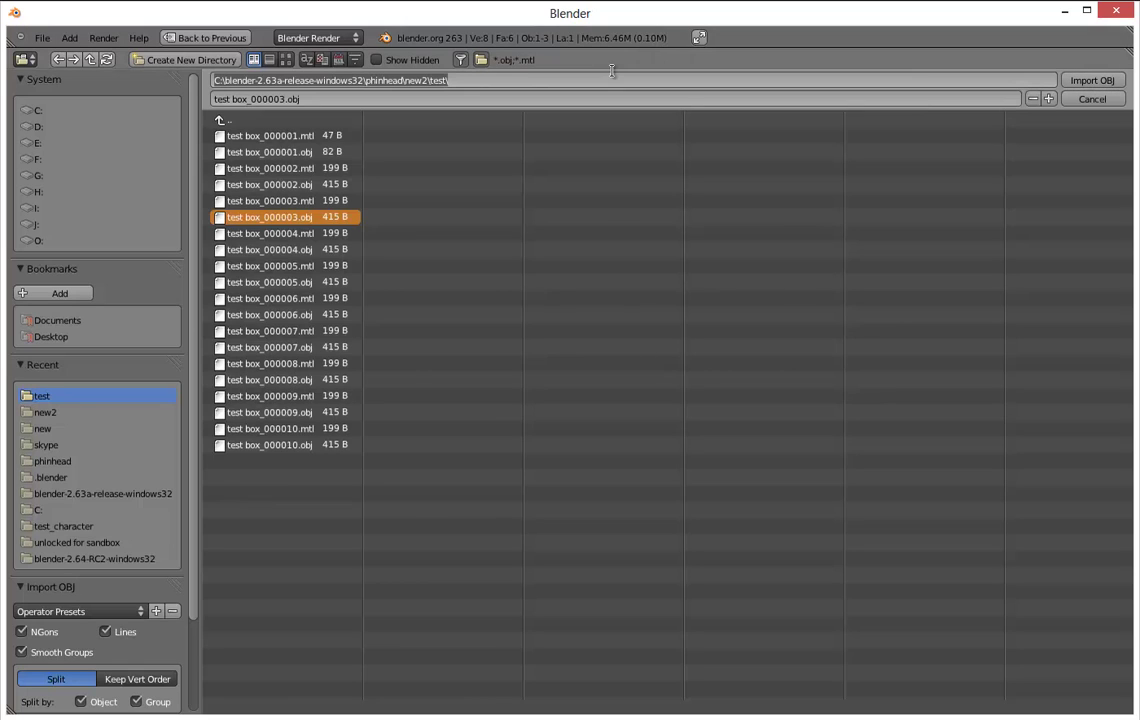
key("ctrl+a")
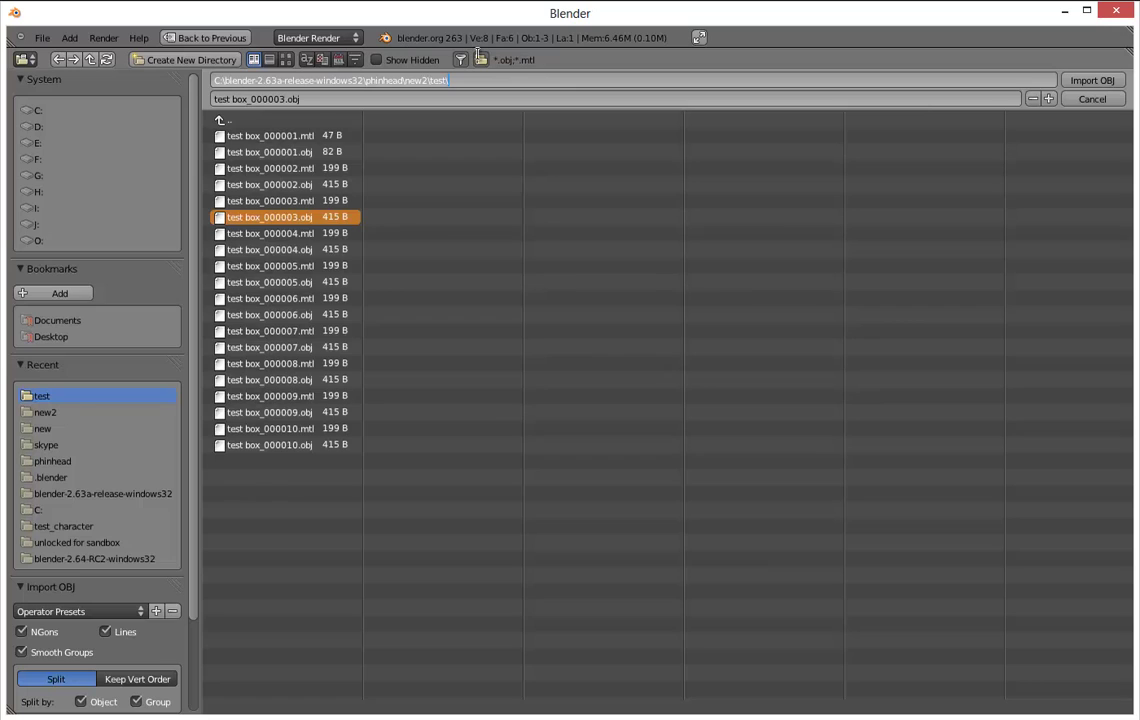
key("Return")
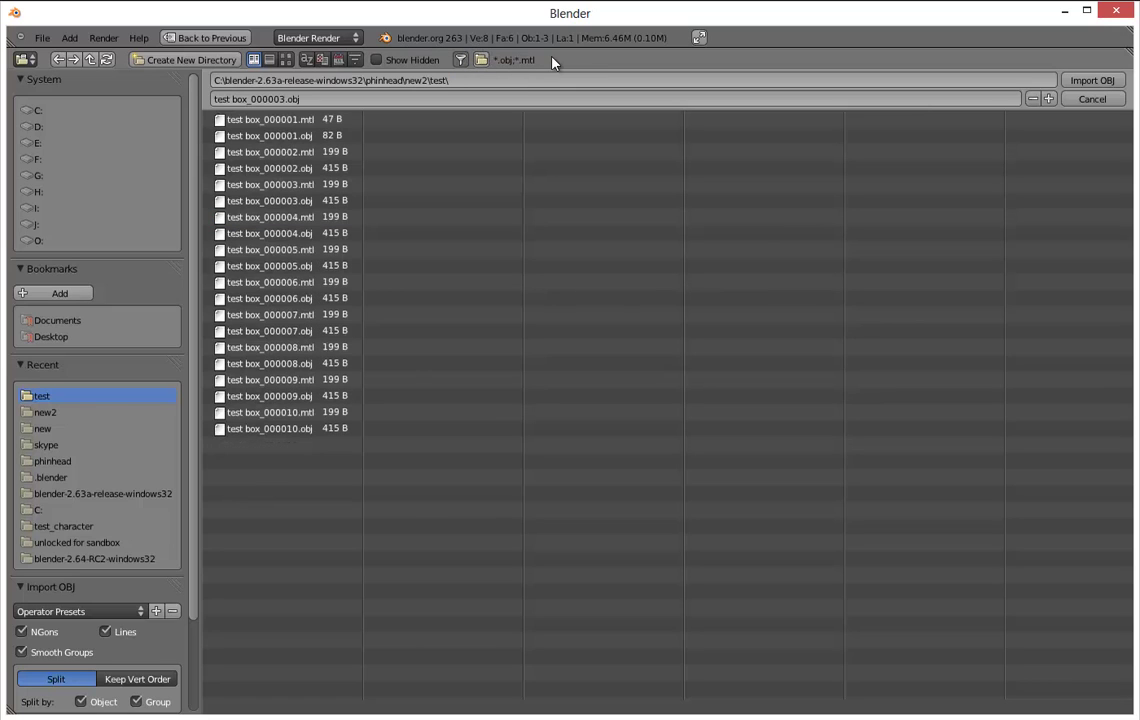
left_click(460, 60)
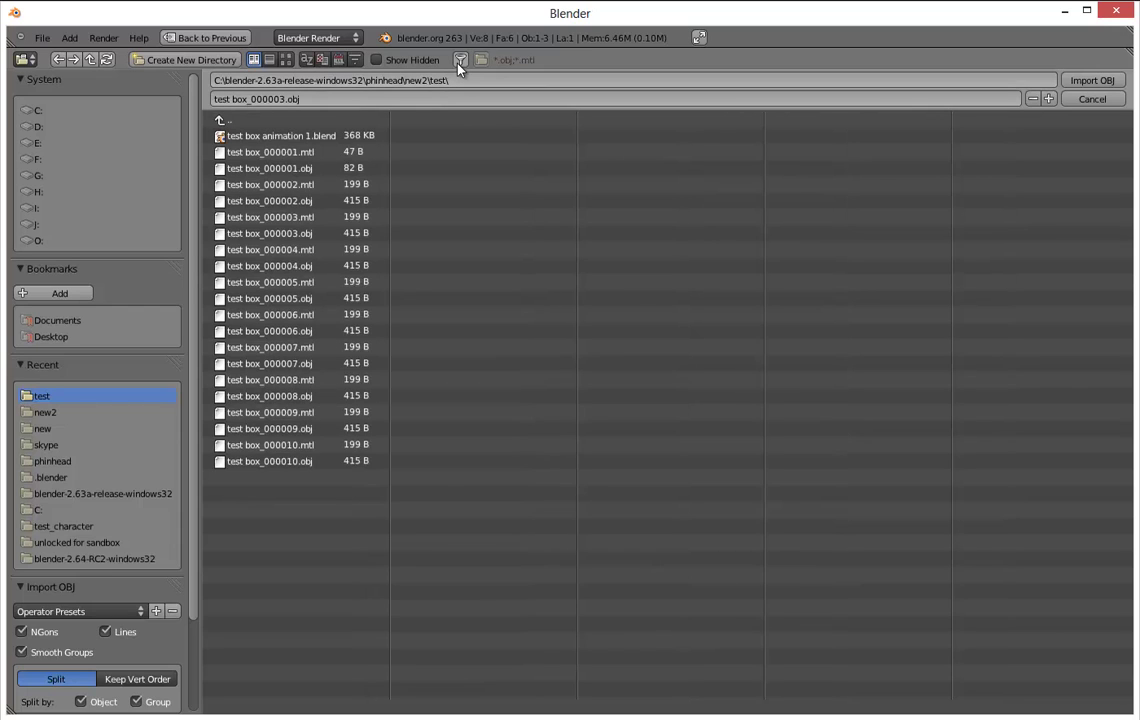
left_click(460, 60)
left_click(460, 60)
left_click(478, 79)
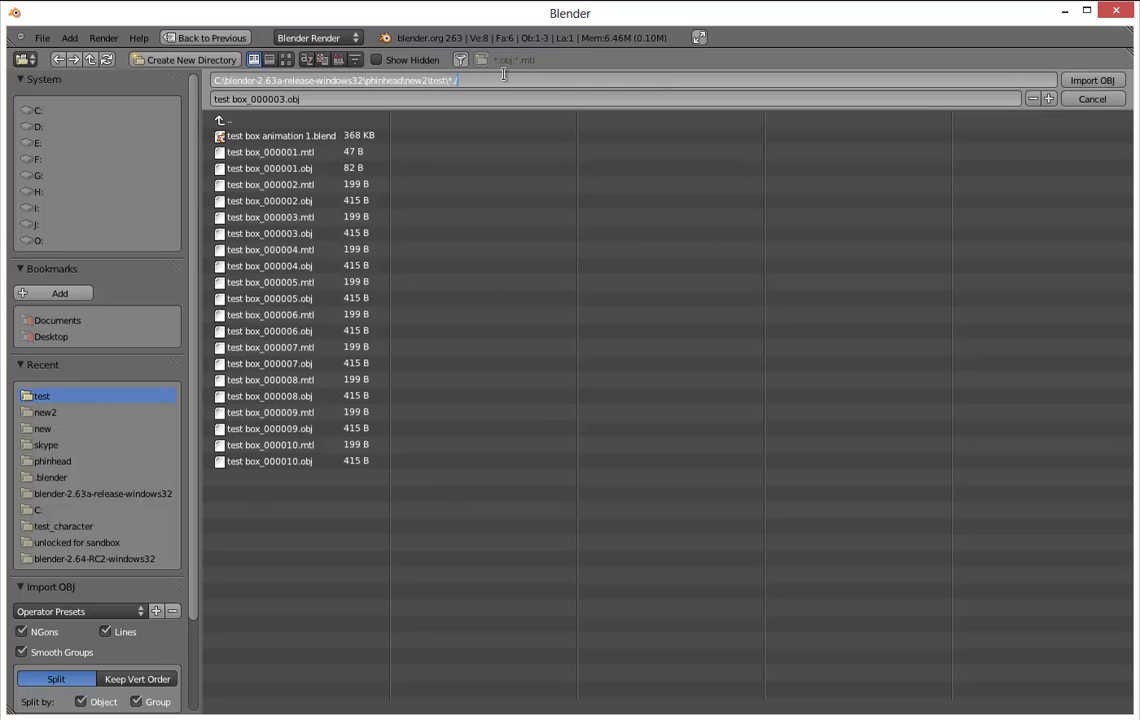
type("*.obj")
key("Return")
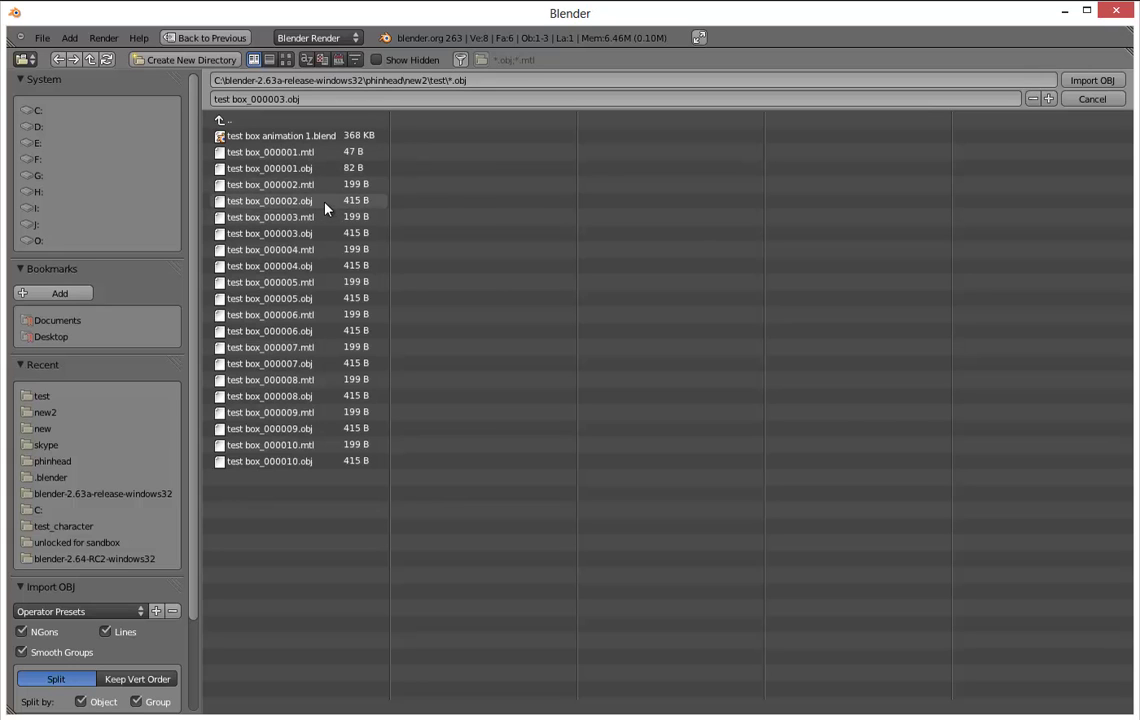
Try to import test box_000002.obj from the filtered path, then shift the cube along the Y axis as a check and undo the move.
left_click(352, 202)
left_click(1087, 85)
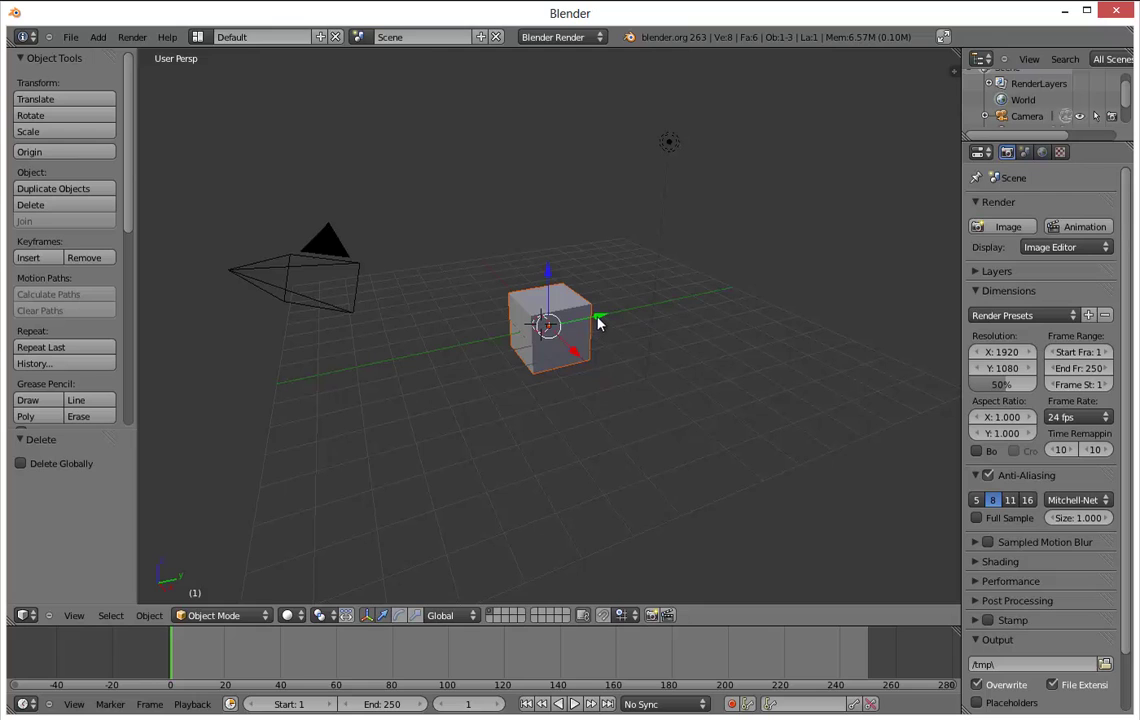
left_click_drag(599, 318, 743, 295)
key("ctrl+z")
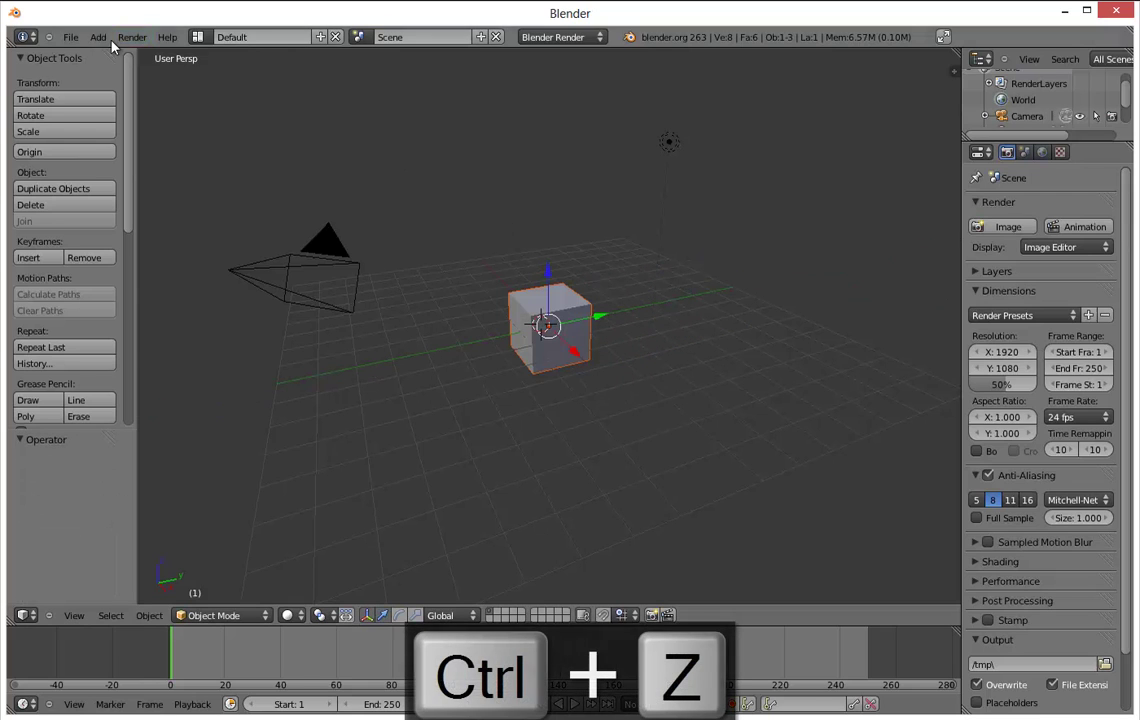
Start another Wavefront OBJ import and restore the folder path to C:\blender-2.63a-release-windows32\phinhead\new2\test\.
left_click(71, 37)
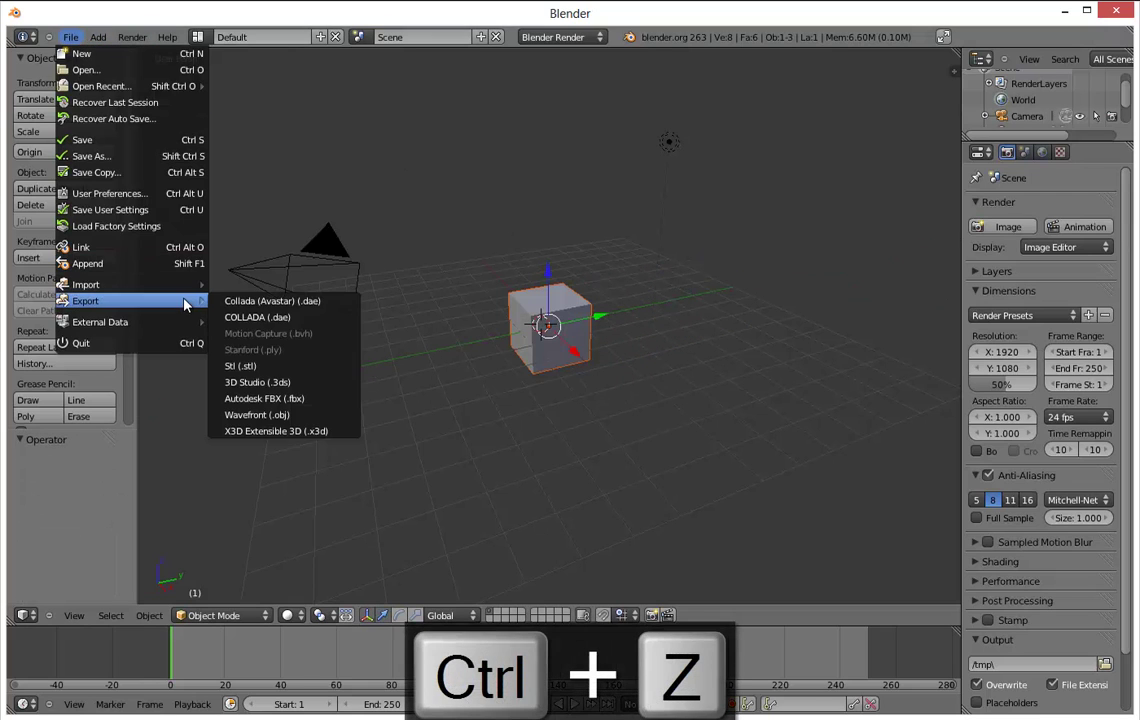
mouse_move(190, 285)
left_click(262, 382)
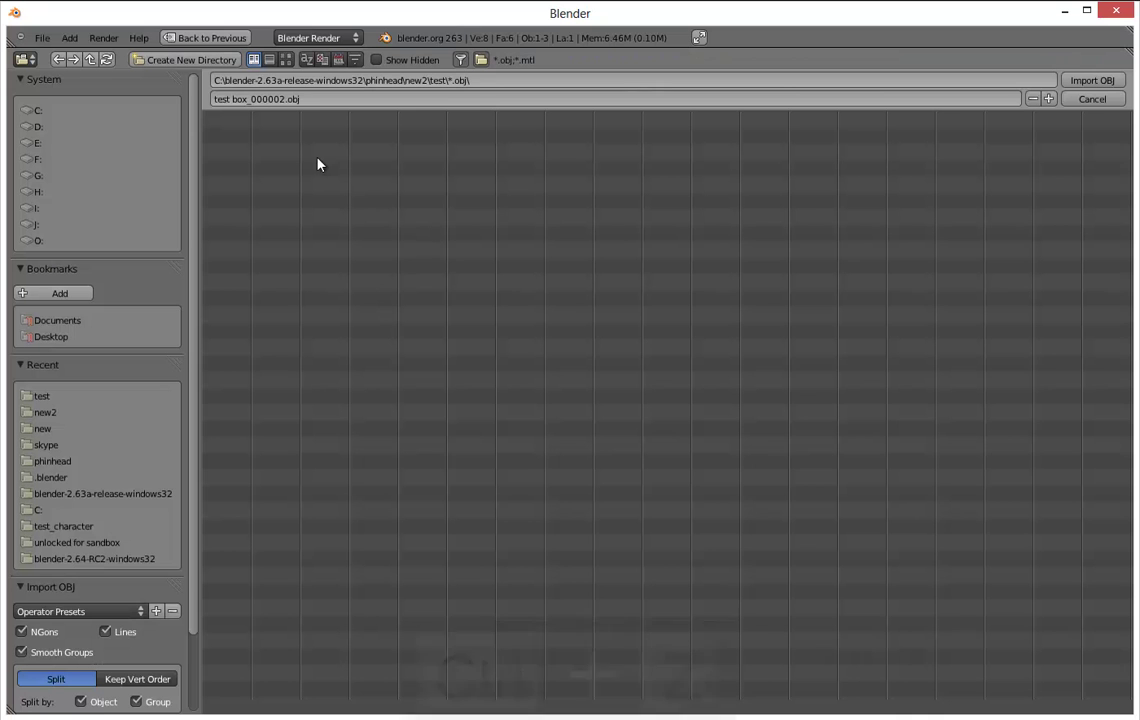
left_click(525, 79)
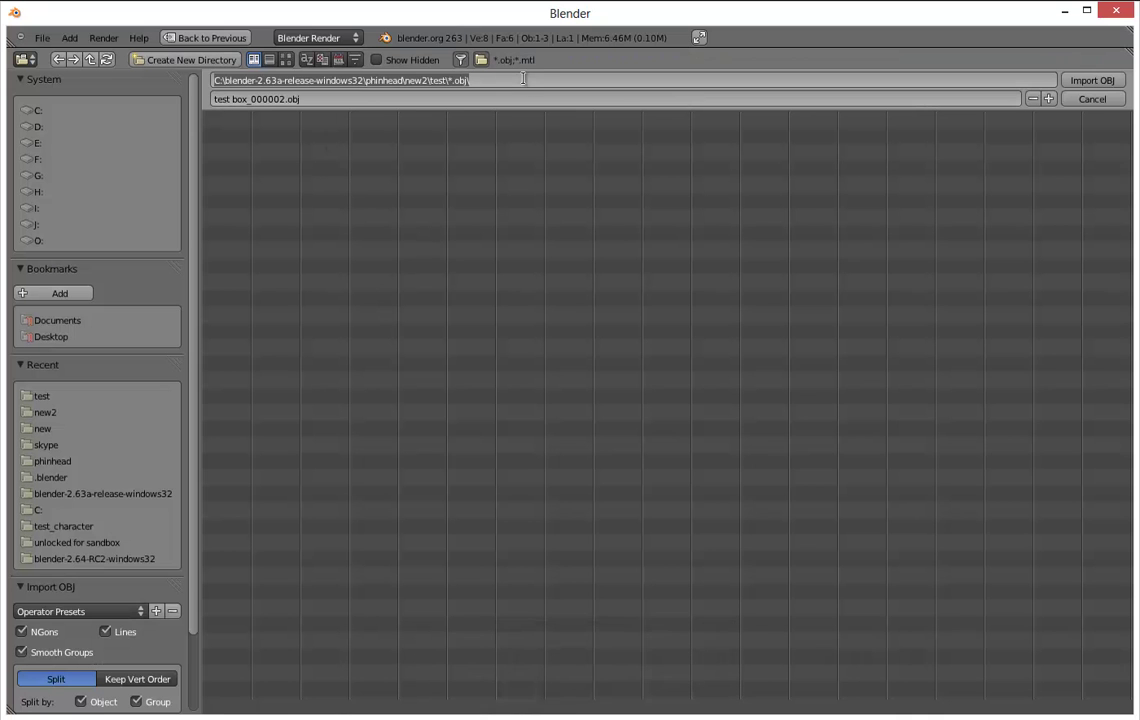
left_click(543, 81)
key("Return")
left_click(543, 84)
left_click(625, 81)
key("BackSpace")
key("BackSpace")
key("BackSpace")
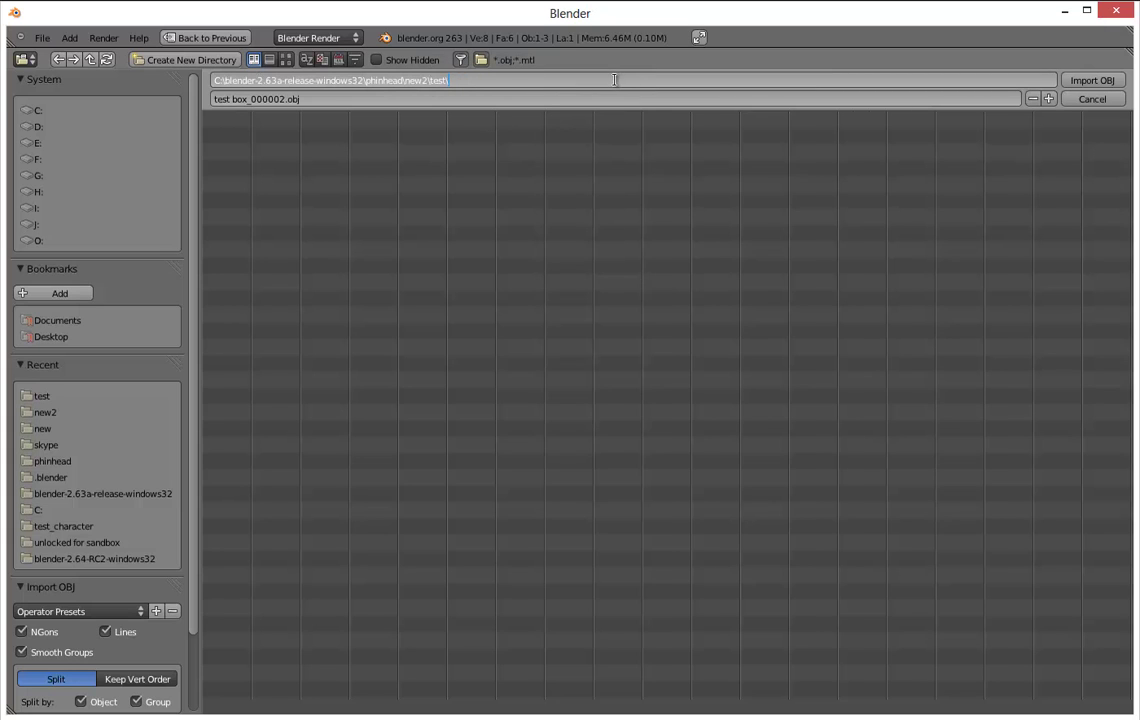
key("Return")
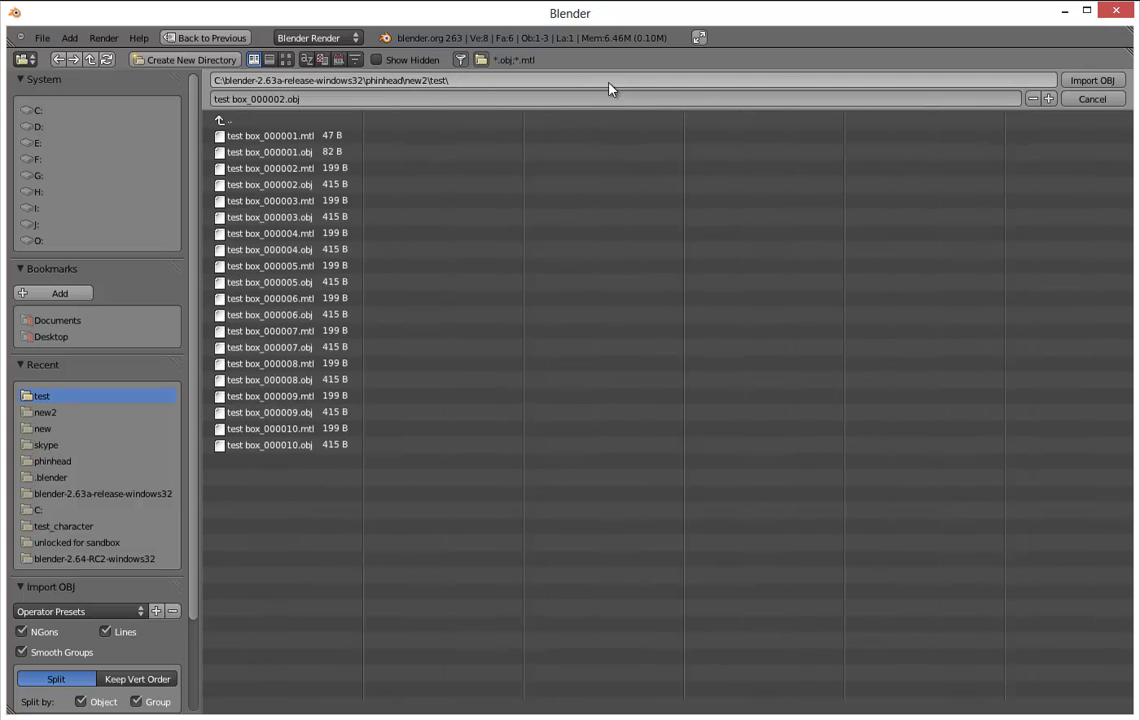
Import test box_000003.obj and try moving the newly imported cube along the Y axis.
left_click(310, 220)
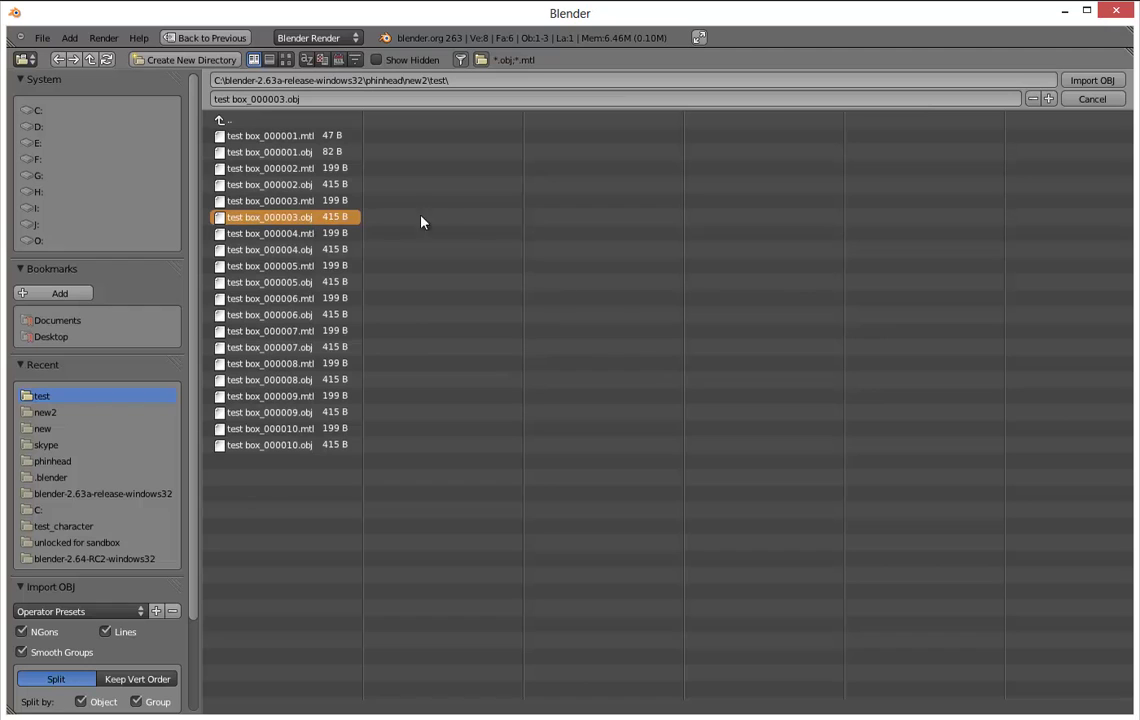
left_click(1075, 82)
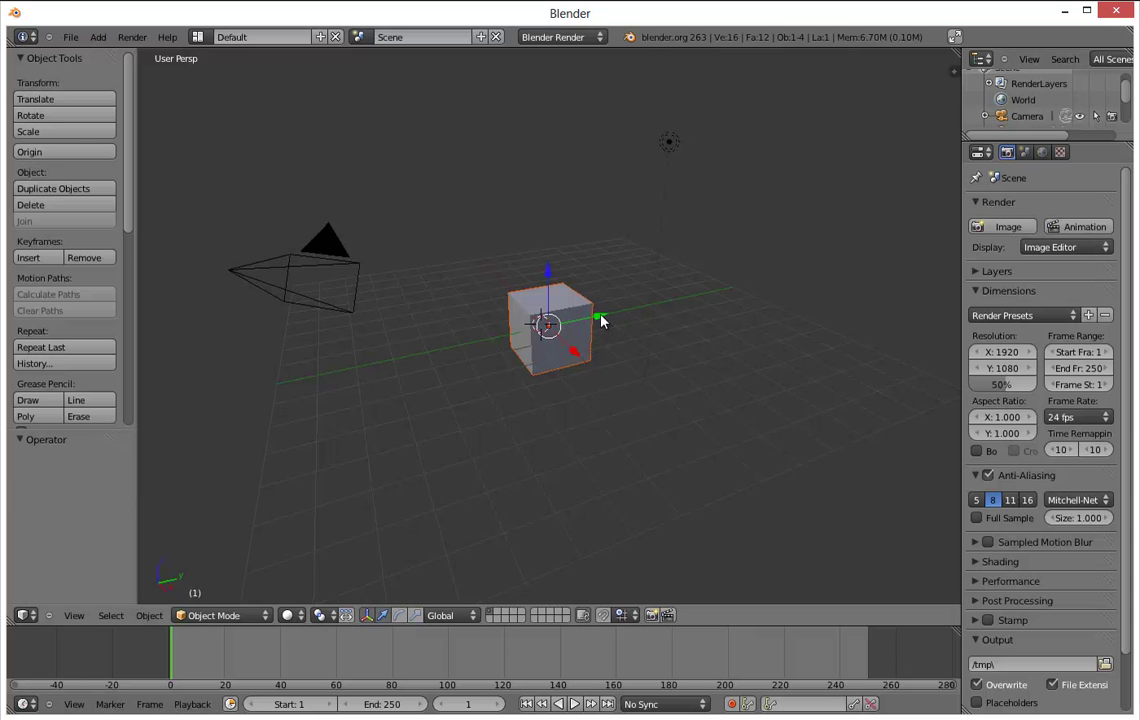
left_click_drag(599, 318, 742, 305)
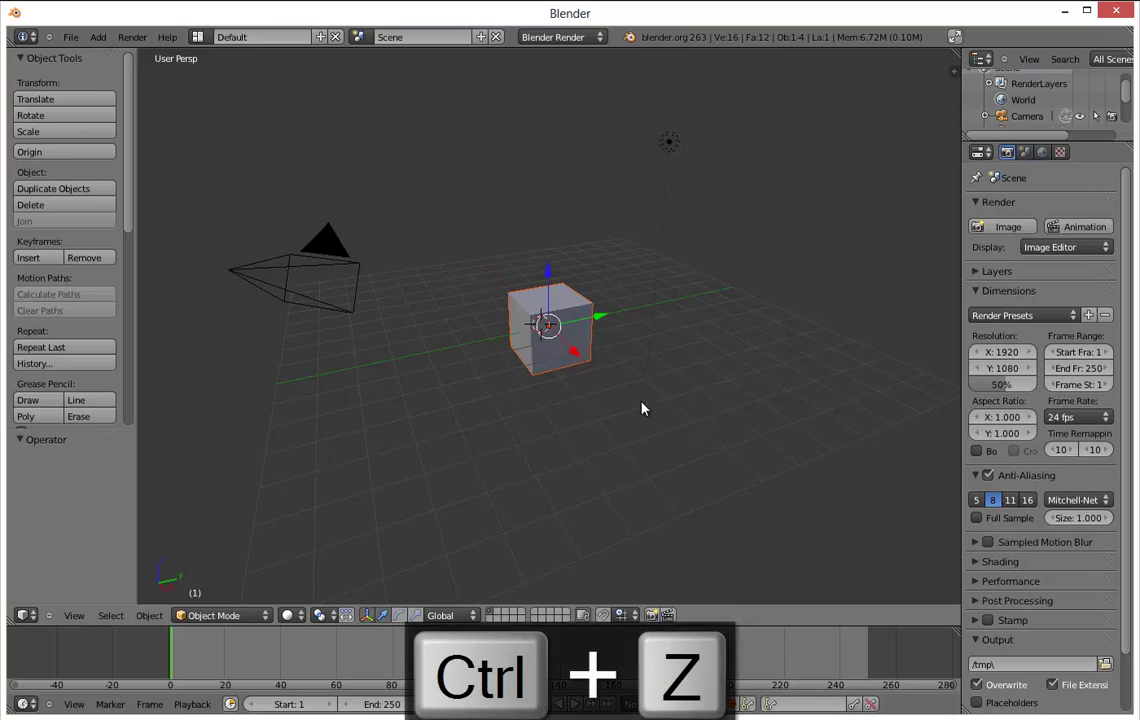
Import test box_000004.obj from the test folder as a Wavefront OBJ.
left_click(70, 37)
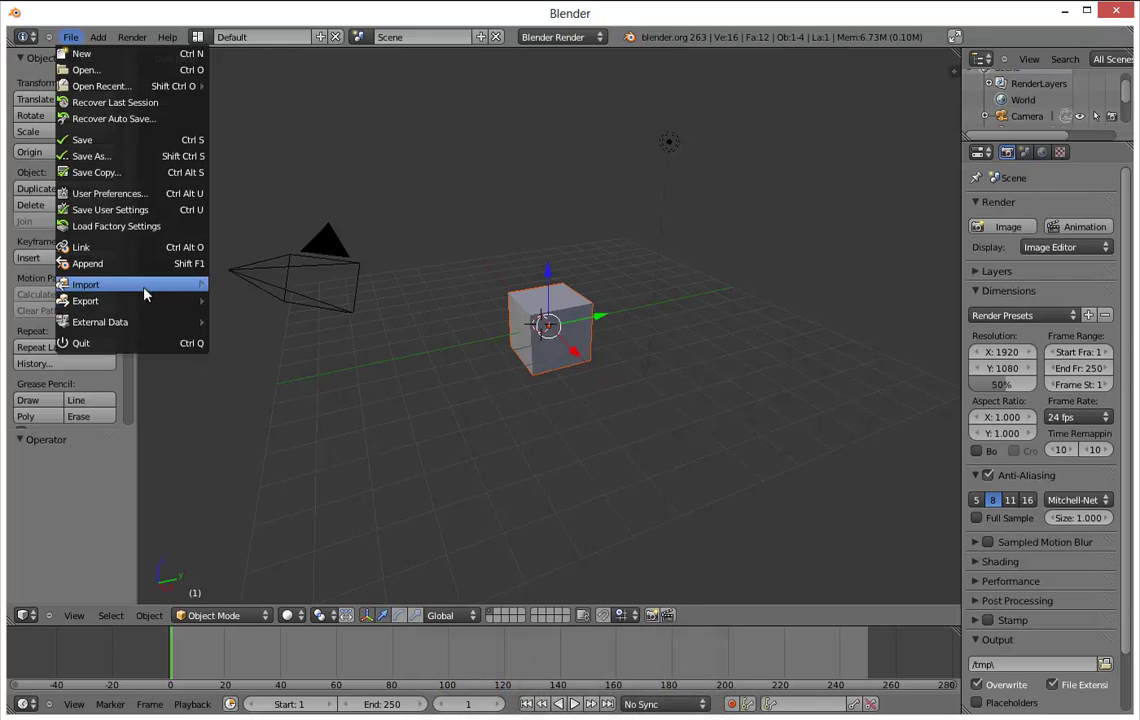
mouse_move(186, 288)
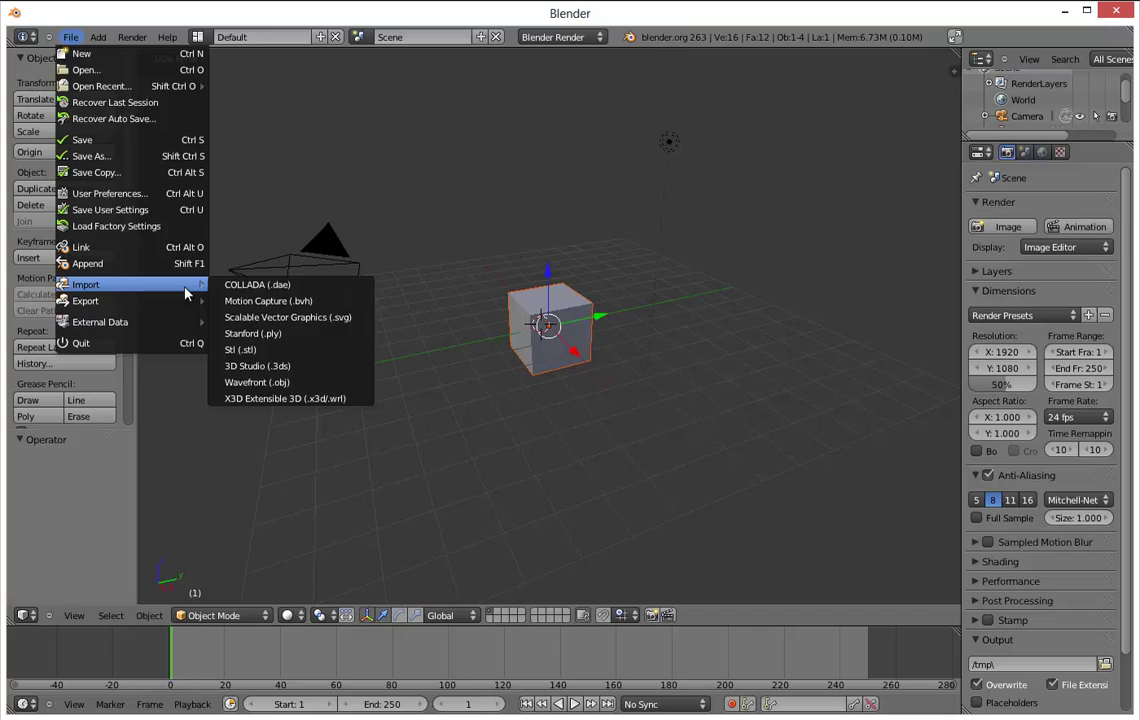
left_click(323, 384)
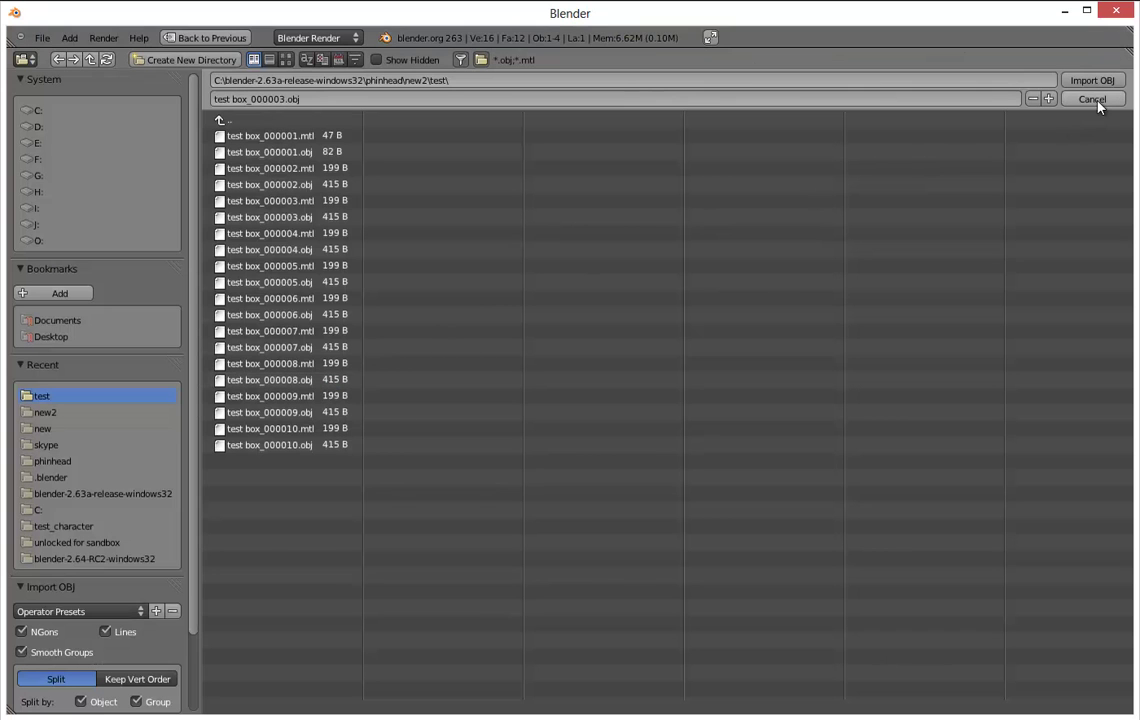
left_click(318, 218)
left_click(318, 250)
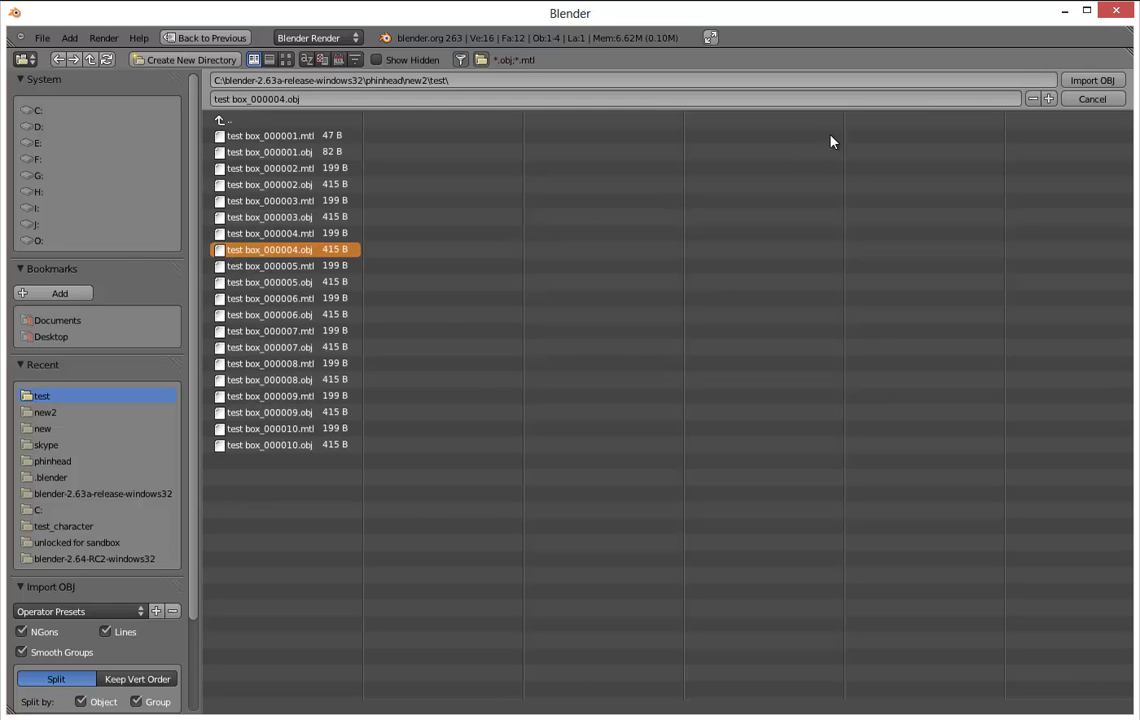
left_click(1076, 84)
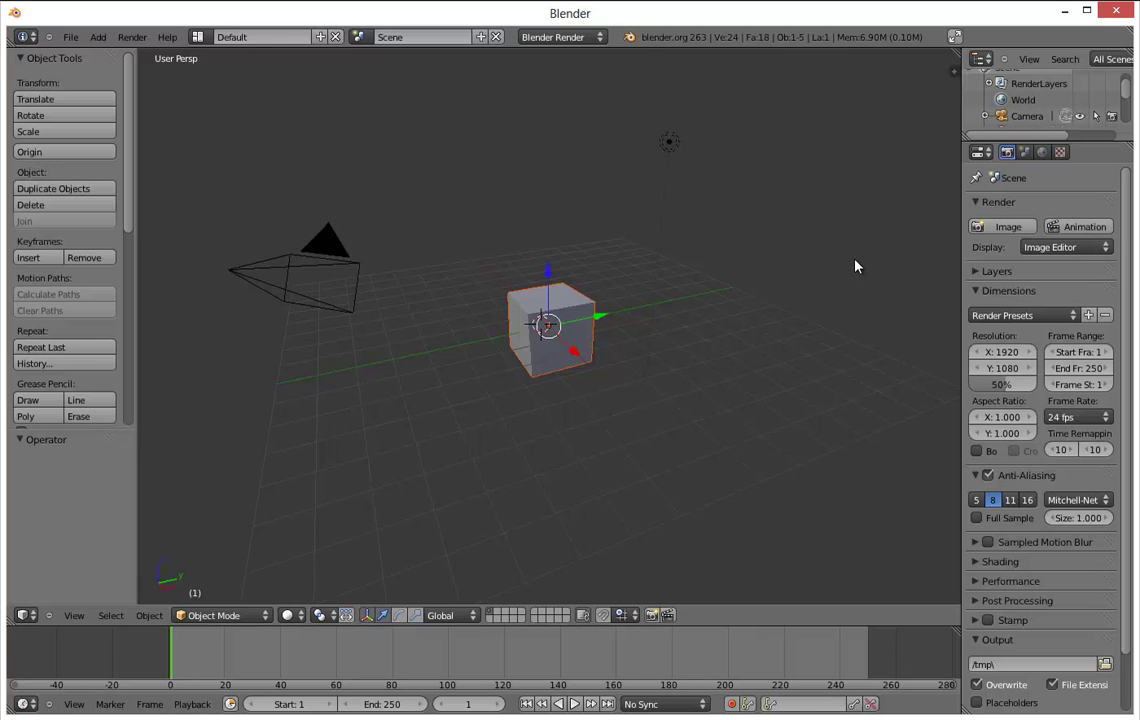
Import the next sequence file, test box_000005.obj, as a Wavefront OBJ.
left_click(70, 38)
mouse_move(140, 284)
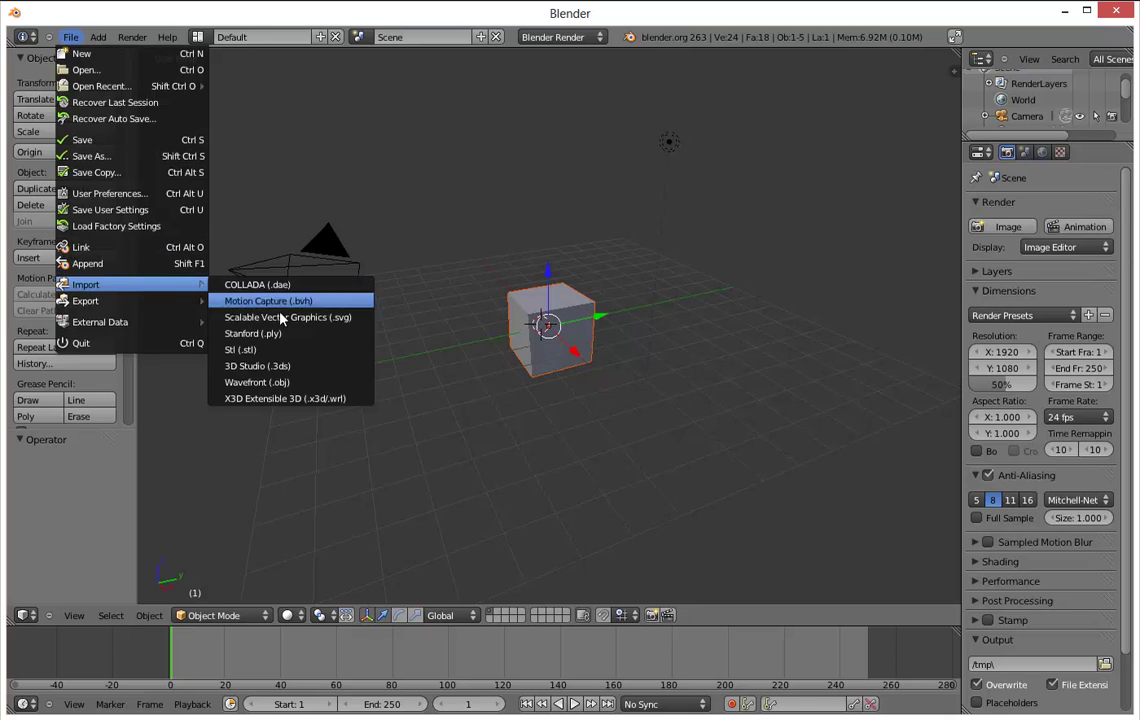
left_click(279, 382)
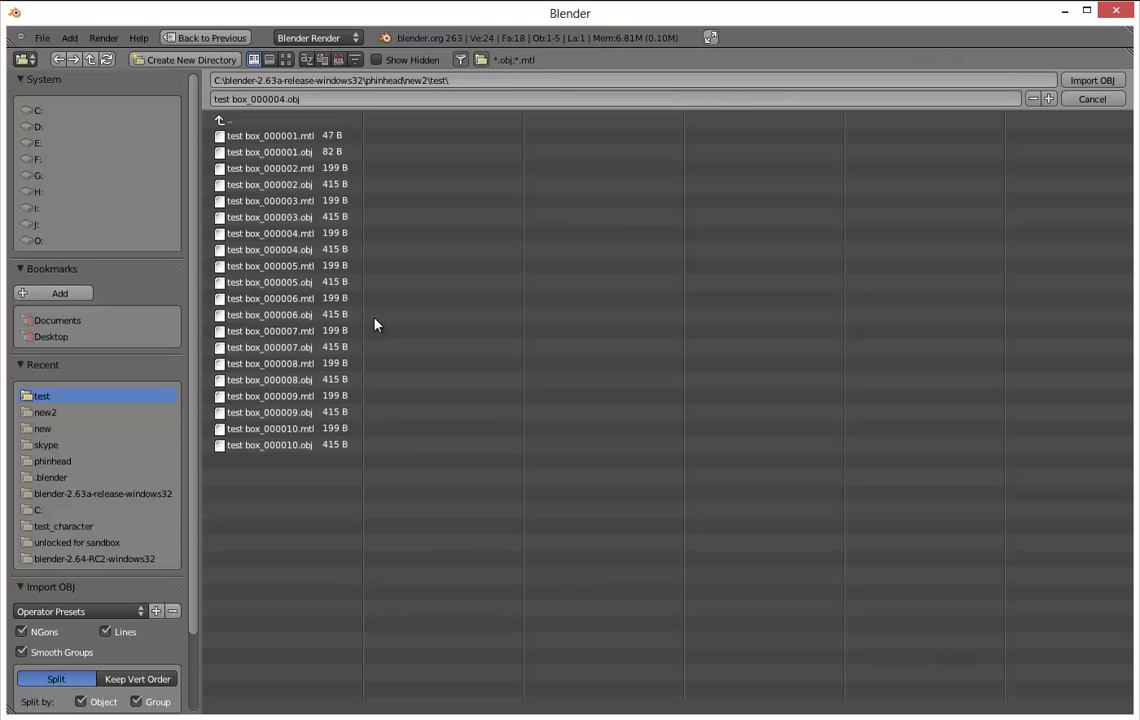
left_click(300, 282)
left_click(1092, 80)
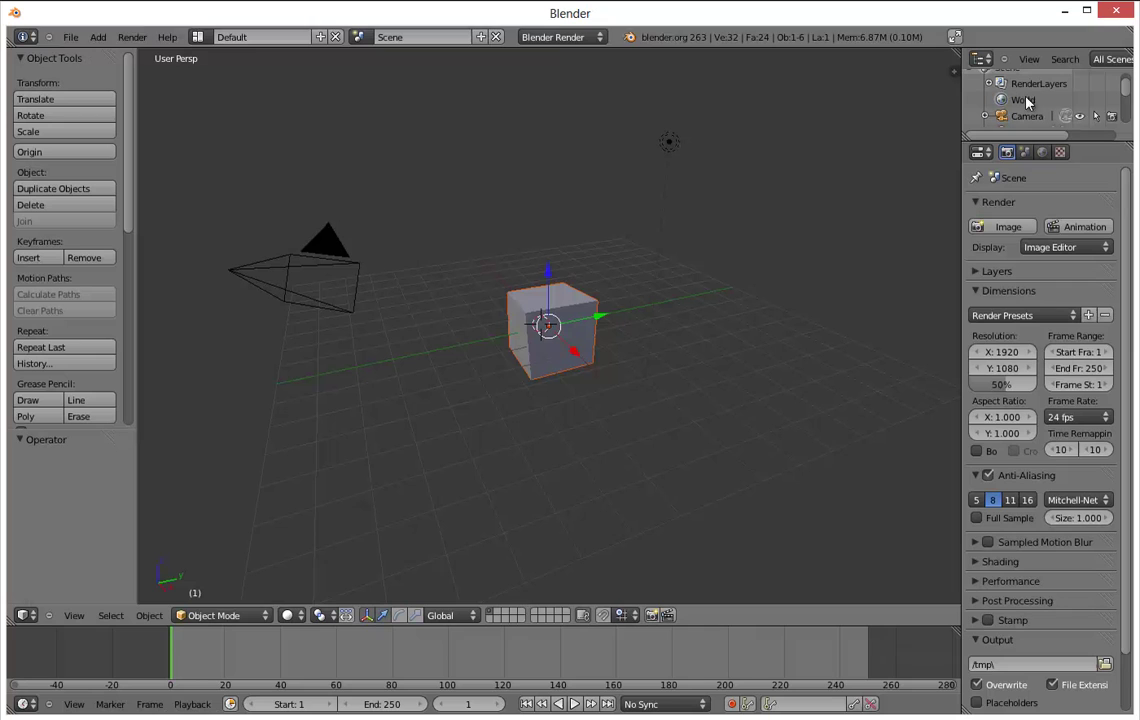
Import test box_000006.obj into the scene as a Wavefront OBJ.
left_click(70, 37)
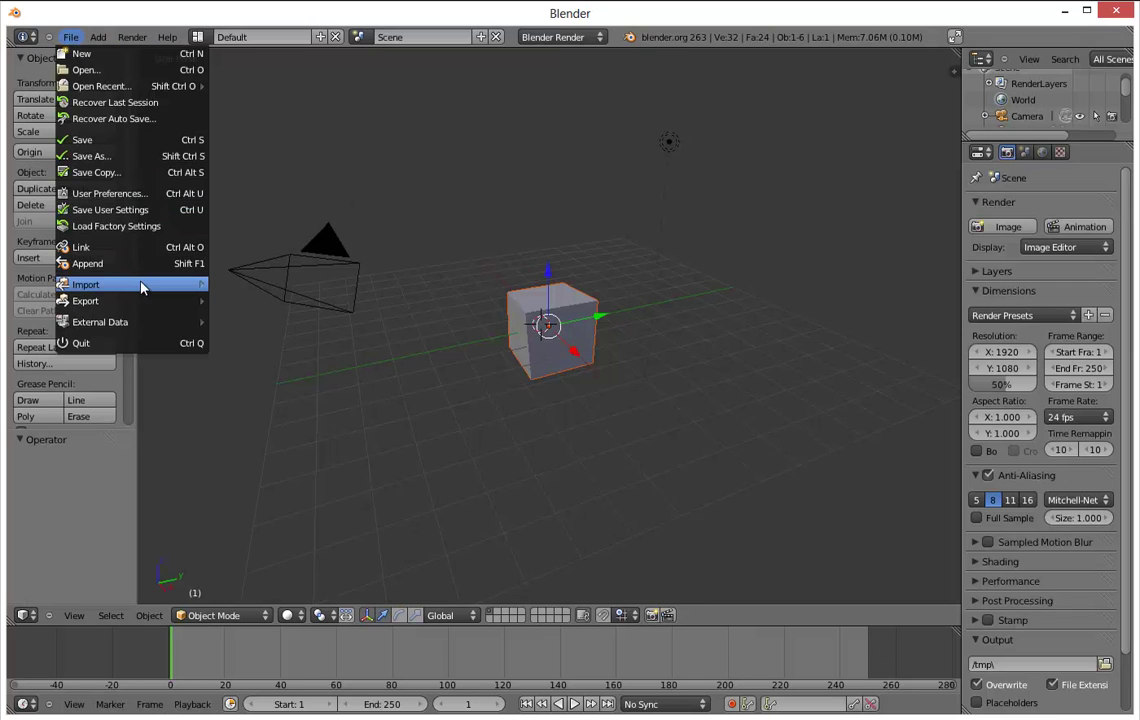
mouse_move(140, 285)
left_click(285, 382)
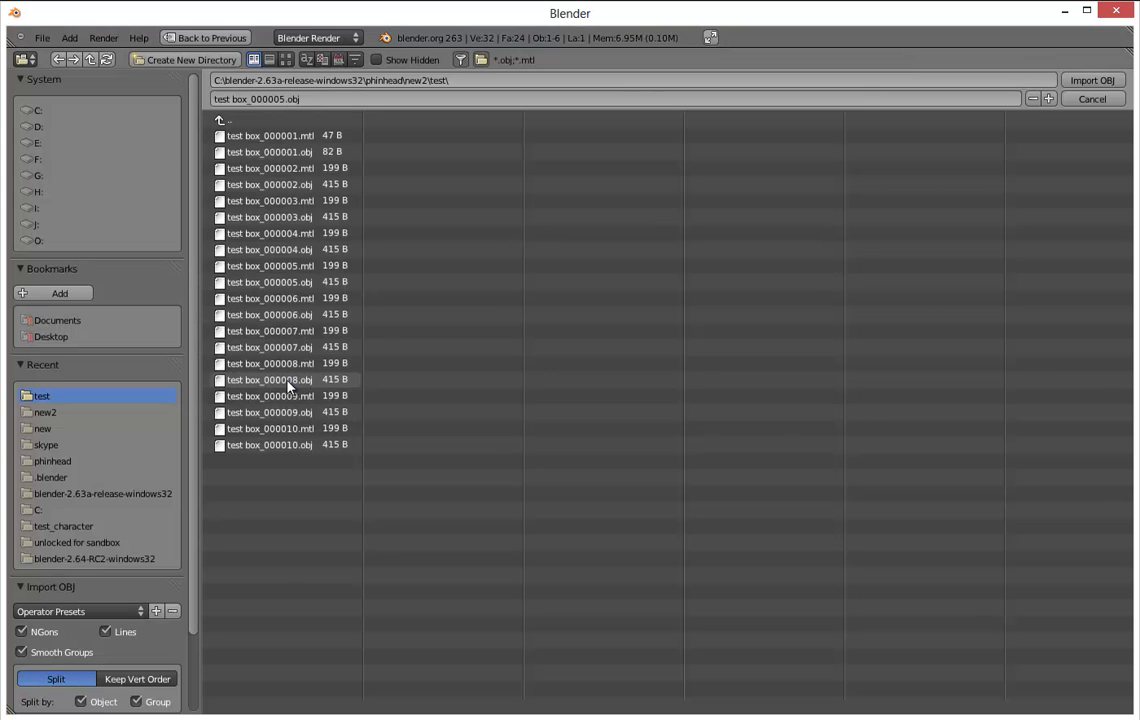
left_click(300, 314)
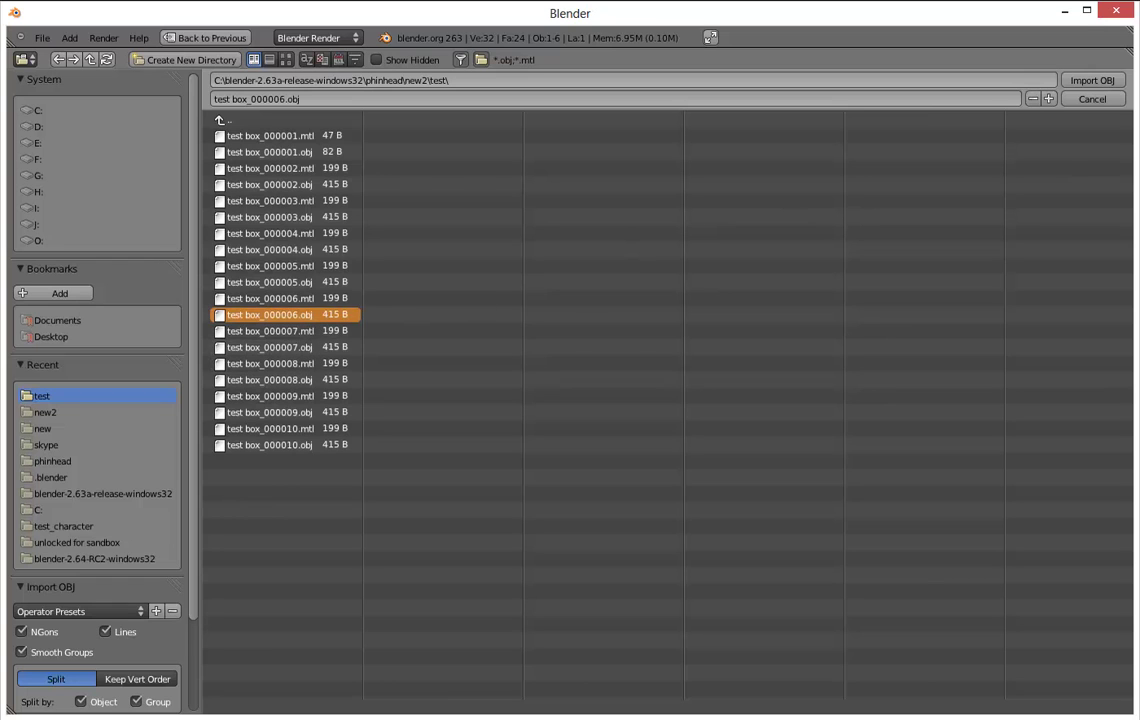
left_click(1091, 80)
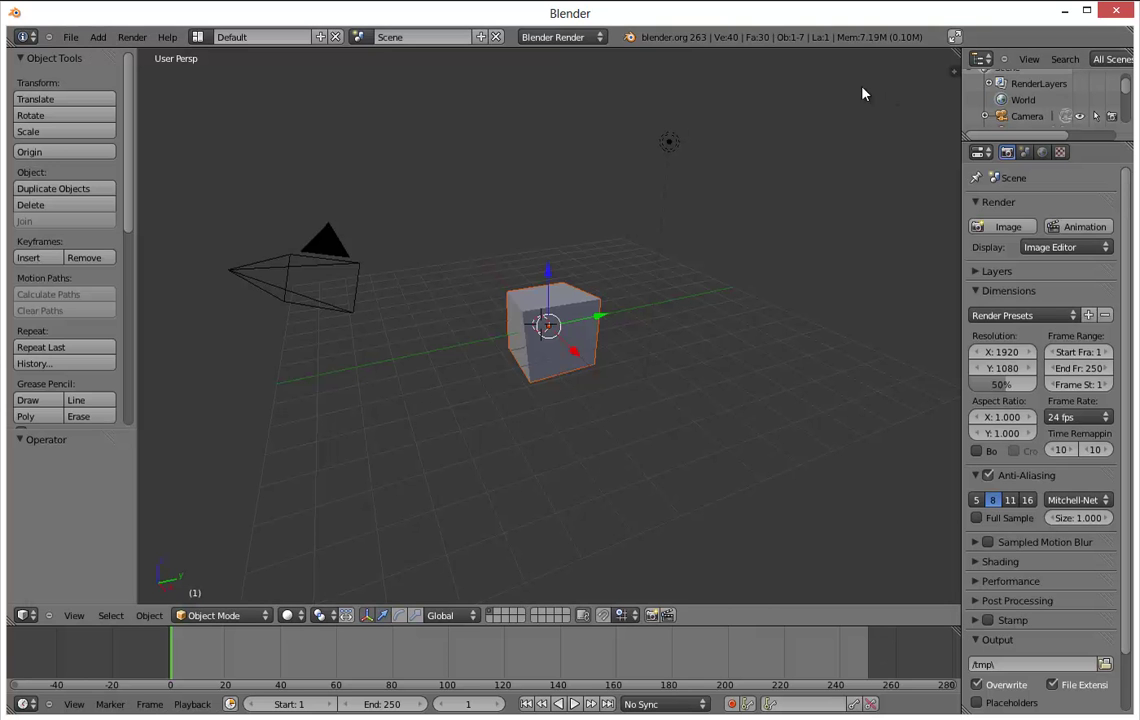
Import test box_000007.obj into the scene as a Wavefront OBJ.
left_click(70, 37)
mouse_move(130, 286)
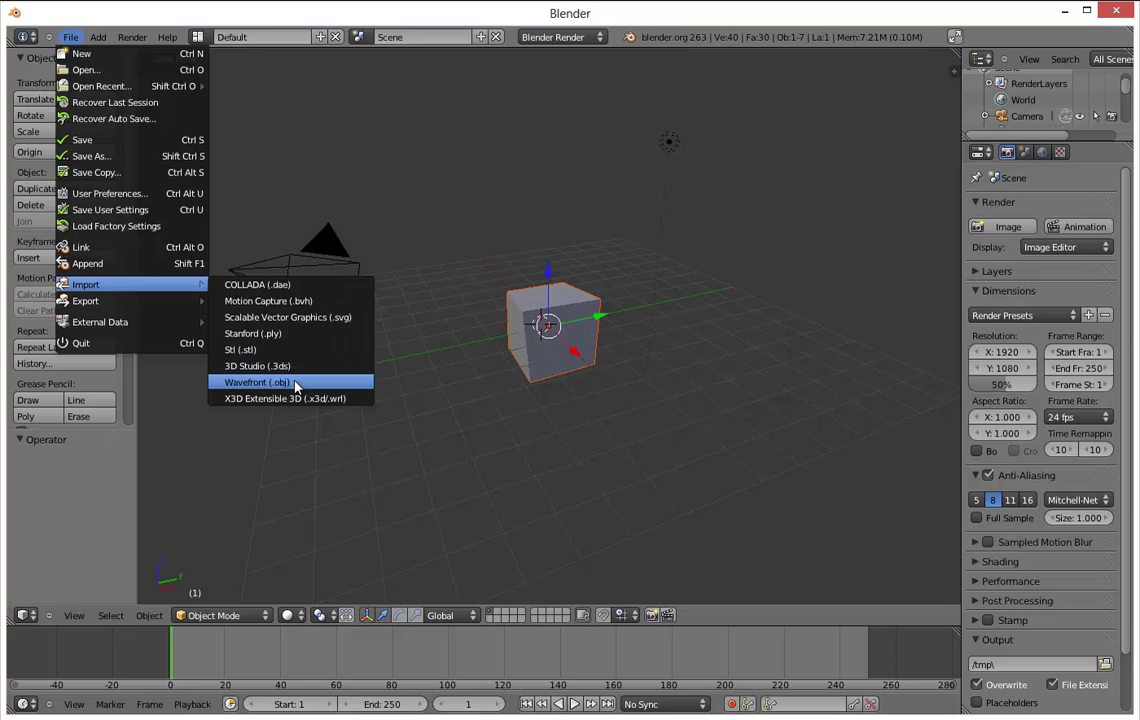
left_click(250, 380)
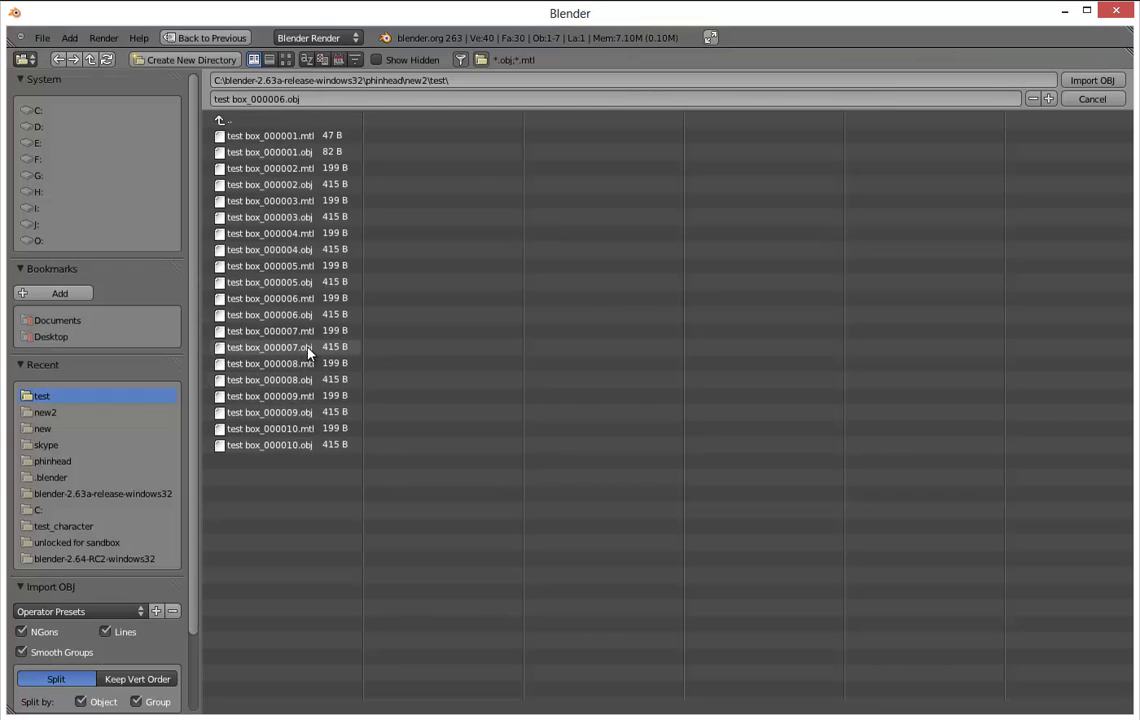
left_click(300, 347)
left_click(1092, 80)
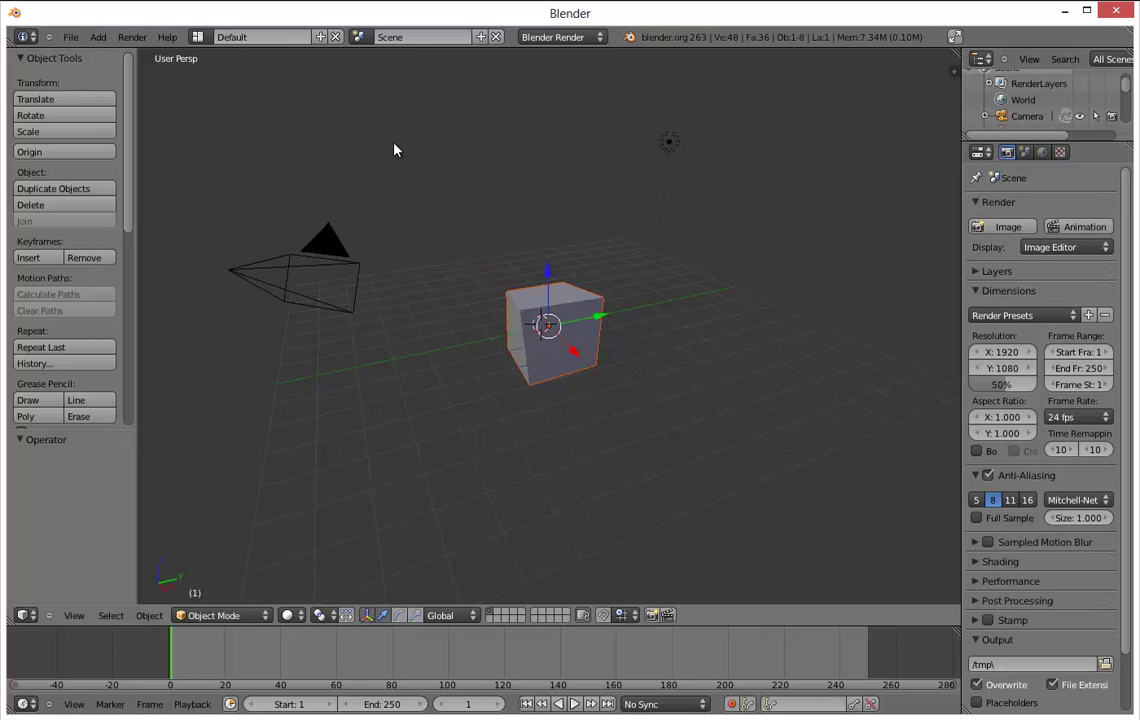
Import test box_000008.obj into the scene as a Wavefront OBJ.
left_click(70, 38)
mouse_move(130, 285)
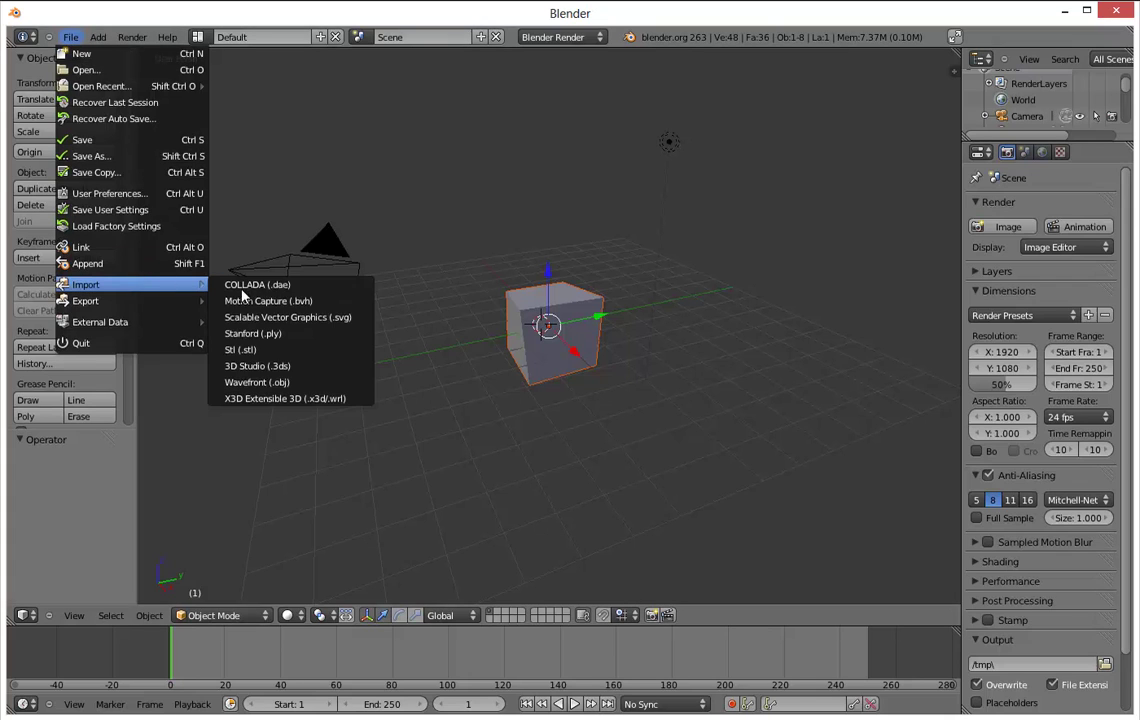
left_click(297, 381)
left_click(305, 380)
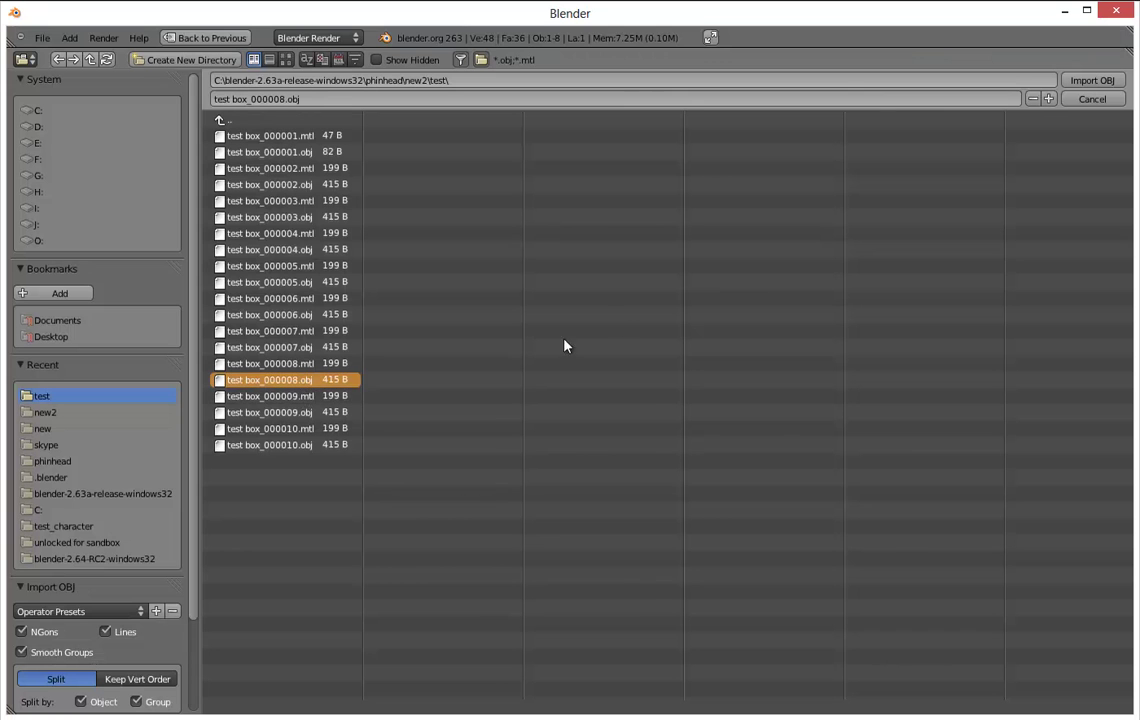
left_click(1092, 80)
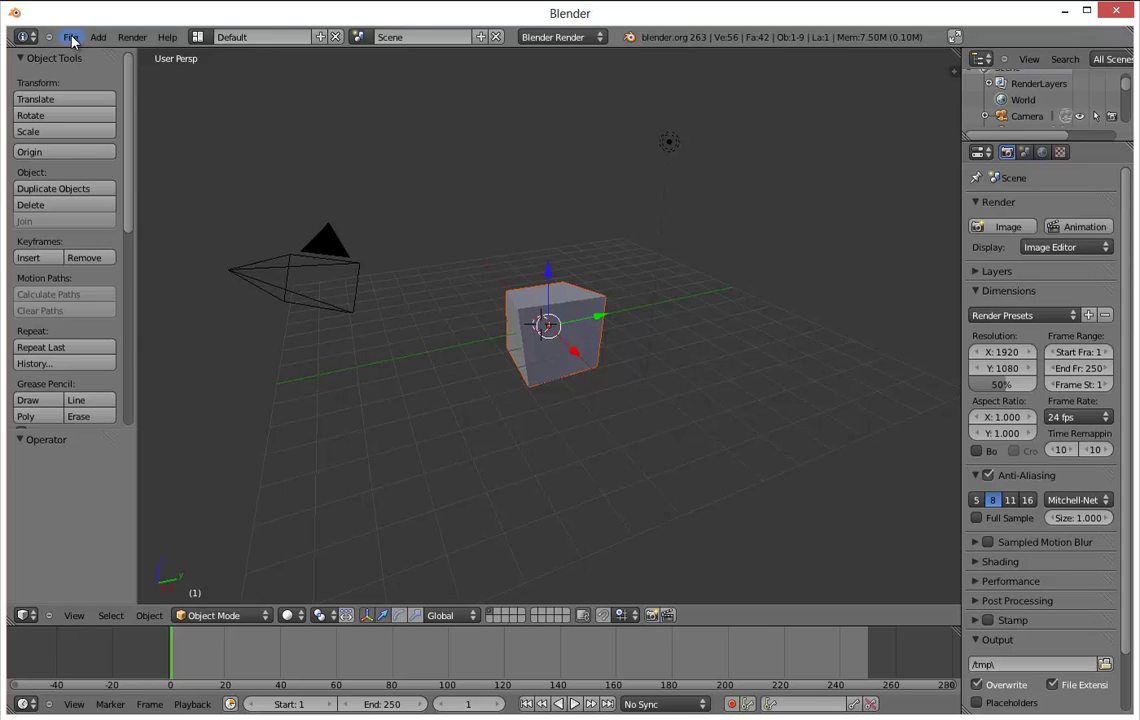
Import test box_000009.obj into the scene as a Wavefront OBJ.
left_click(70, 38)
mouse_move(138, 286)
left_click(302, 382)
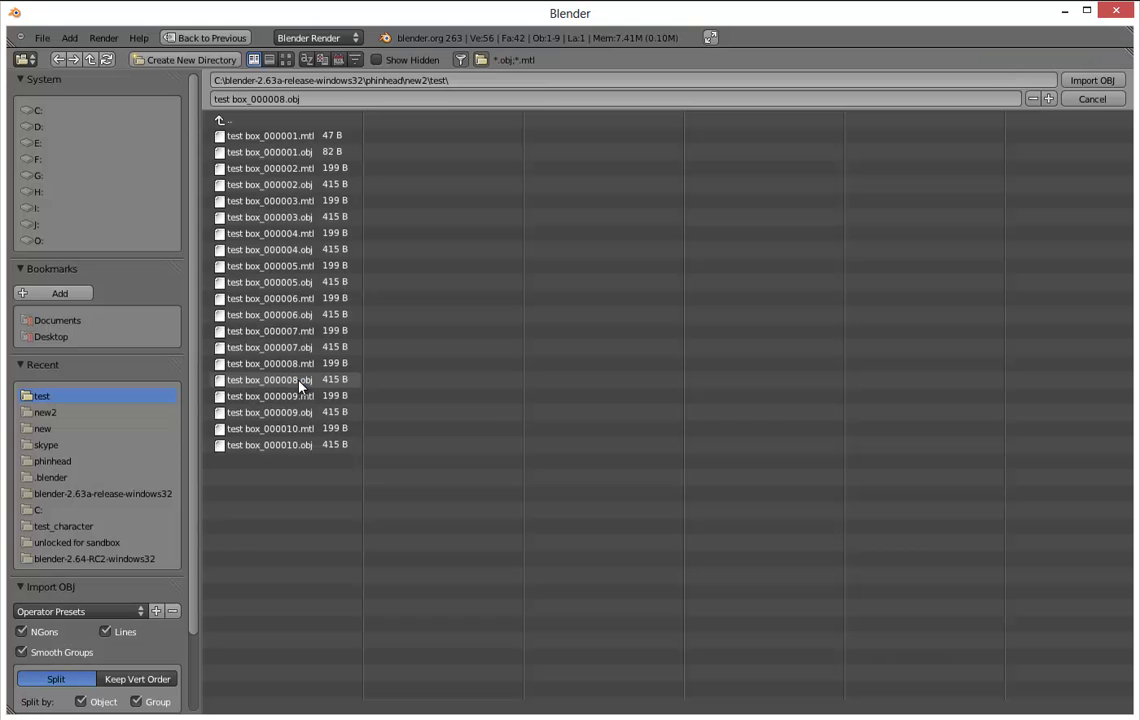
left_click(325, 413)
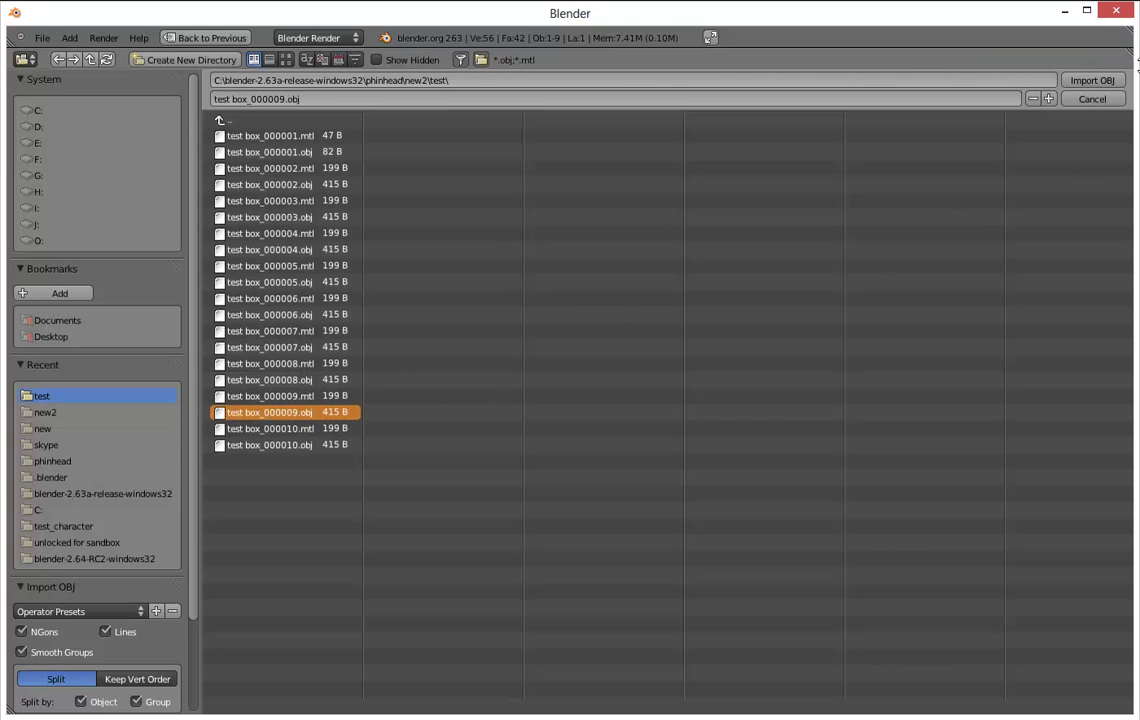
left_click(1092, 81)
Import the last sequence file, test box_000010.obj, as a Wavefront OBJ.
left_click(70, 37)
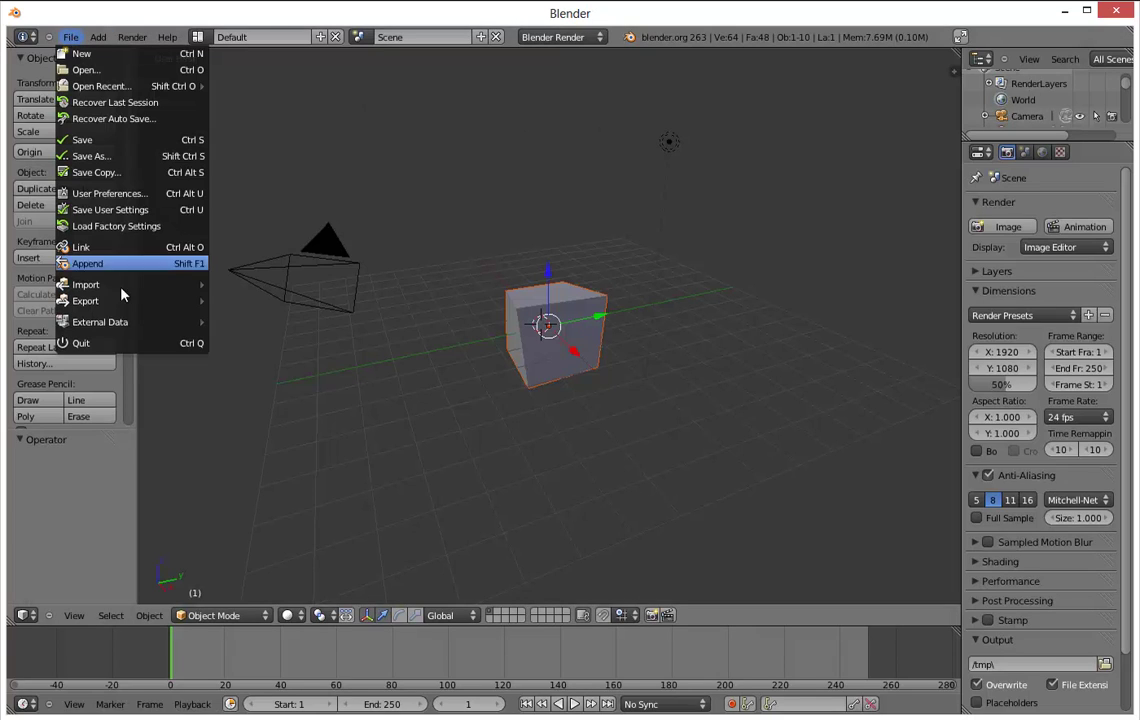
mouse_move(138, 286)
left_click(280, 381)
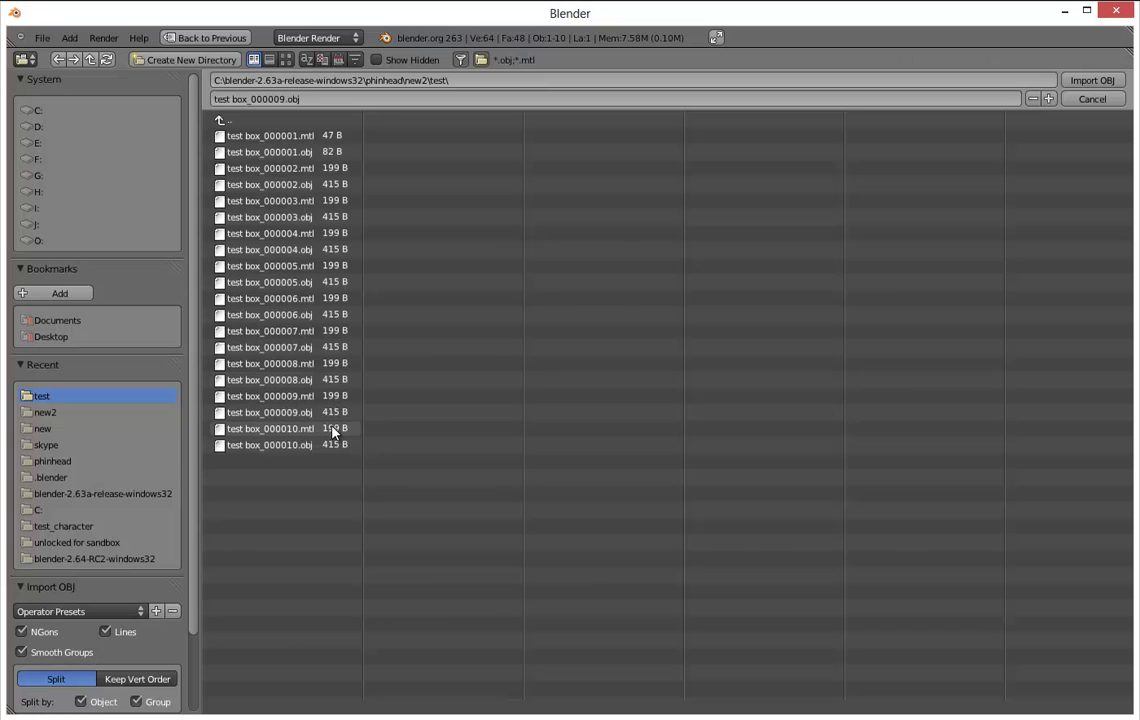
left_click(307, 430)
left_click(303, 445)
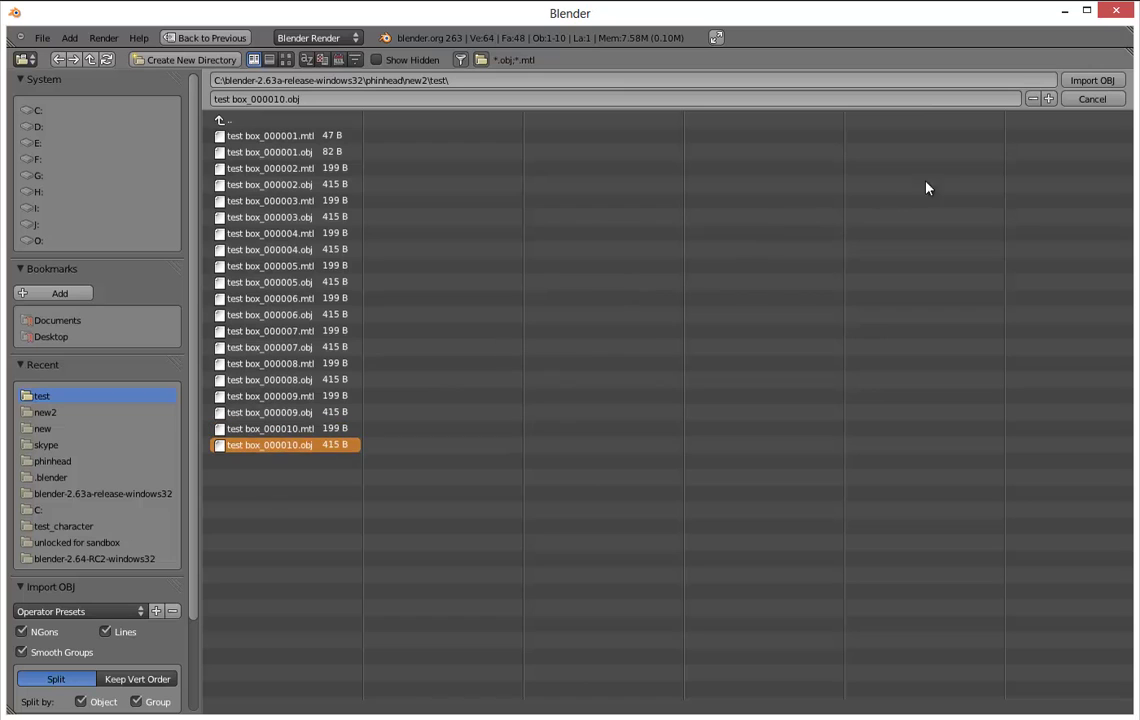
left_click(1088, 80)
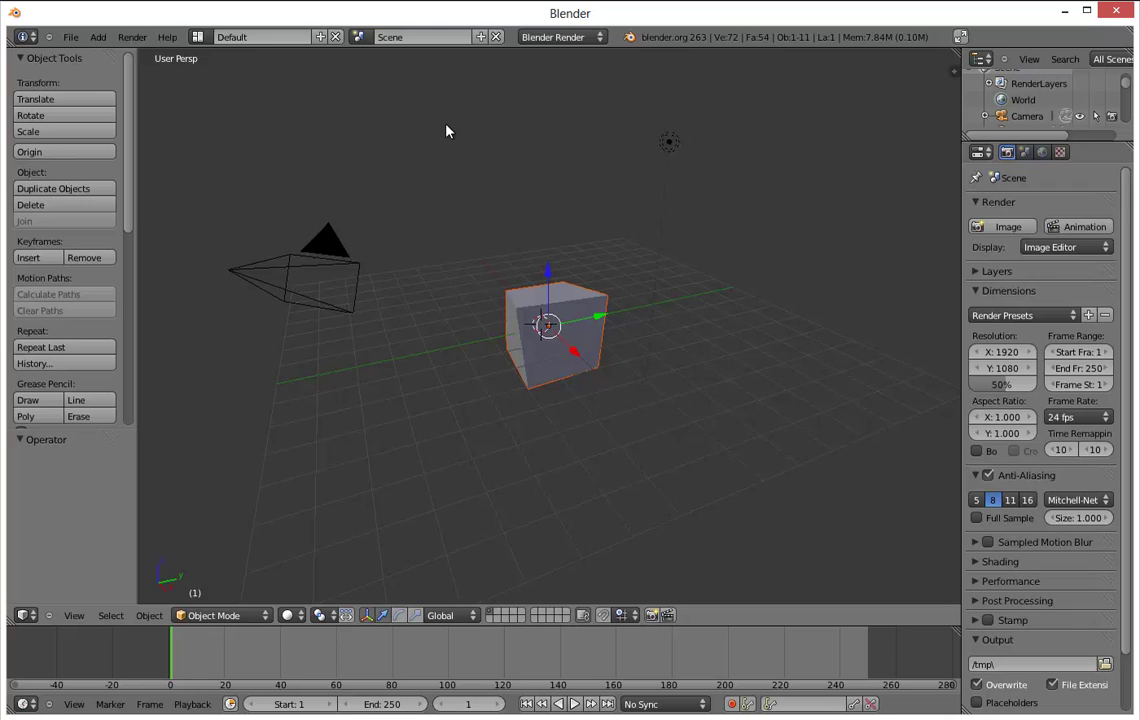
left_click(501, 195)
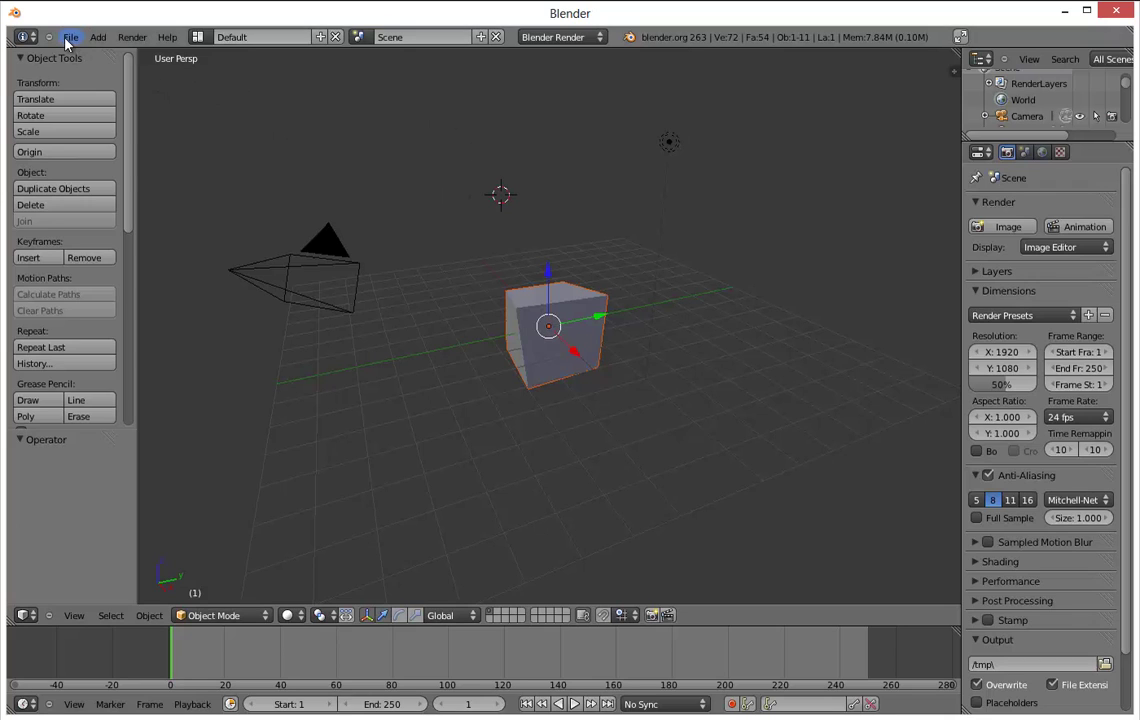
left_click(70, 37)
left_click(581, 240)
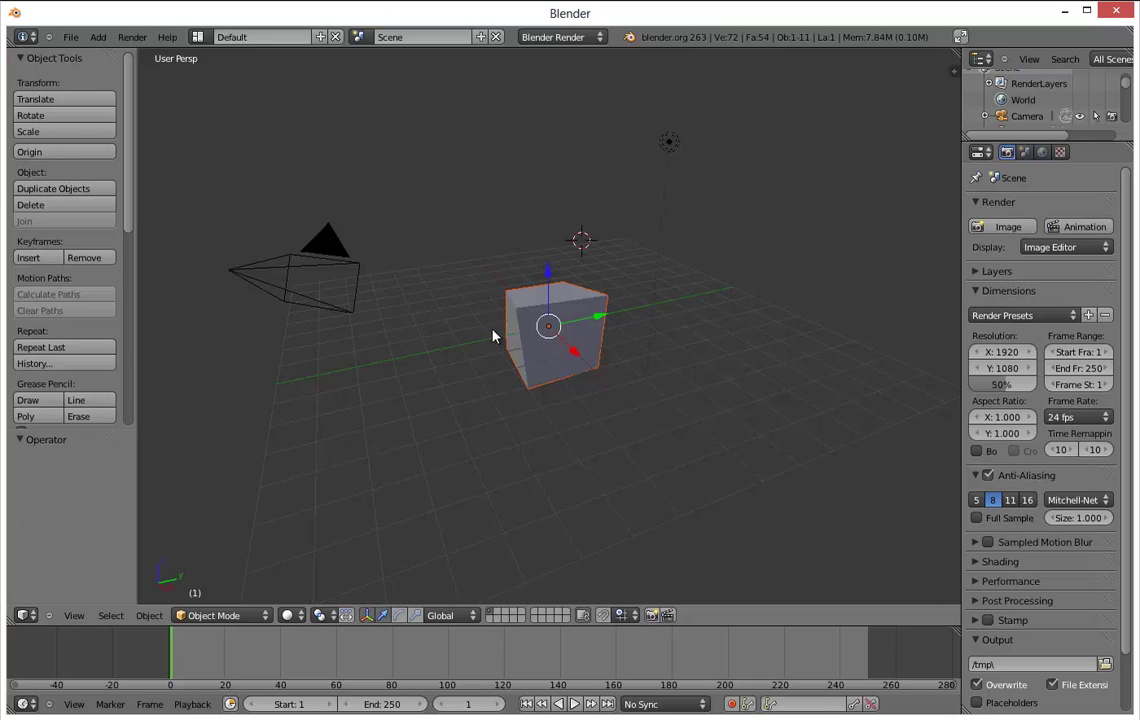
Start a COLLADA (.dae) export of the scene with the Export for Second Life option enabled.
left_click(70, 37)
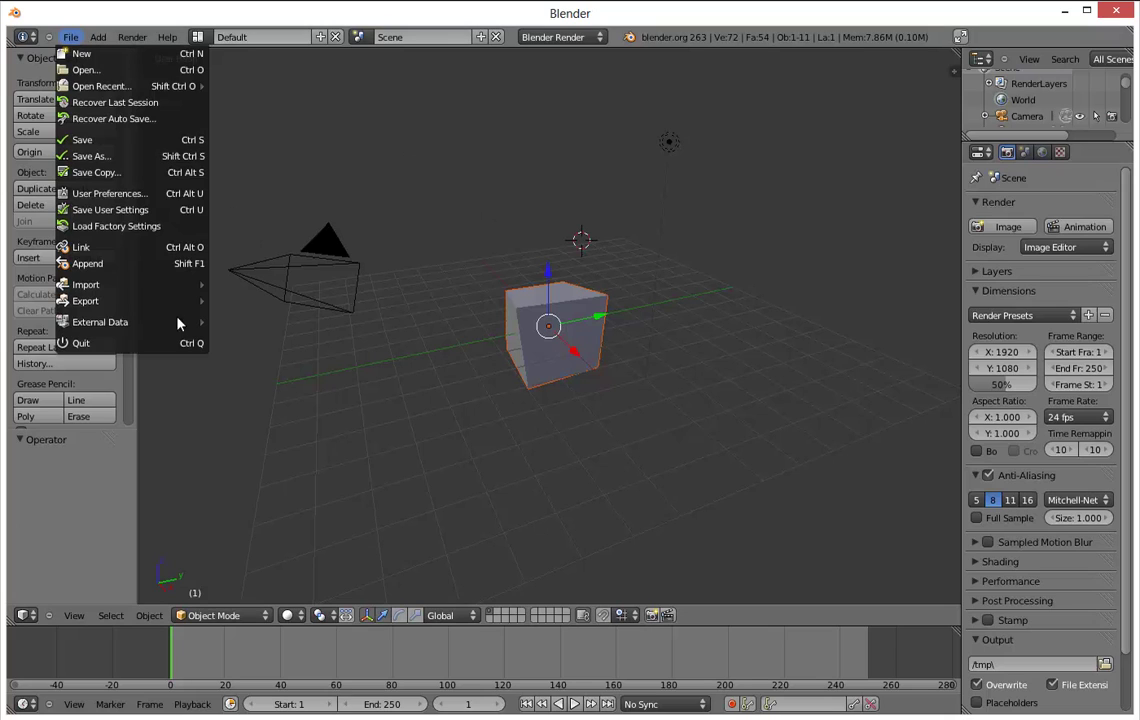
mouse_move(183, 301)
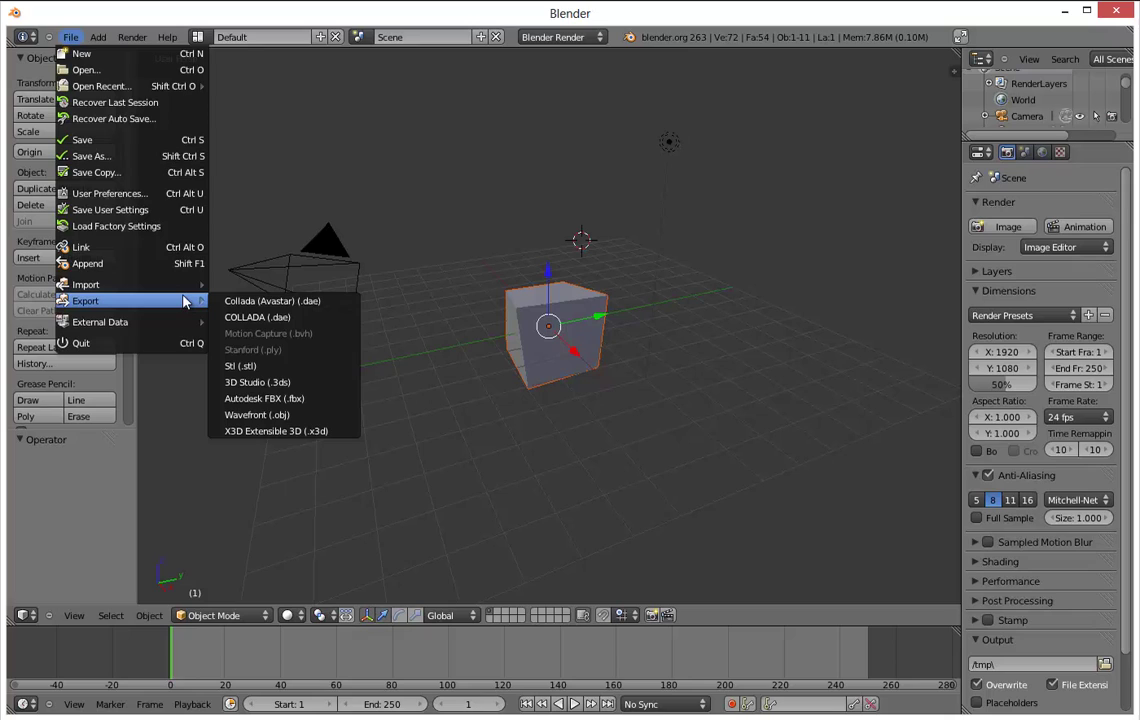
left_click(284, 321)
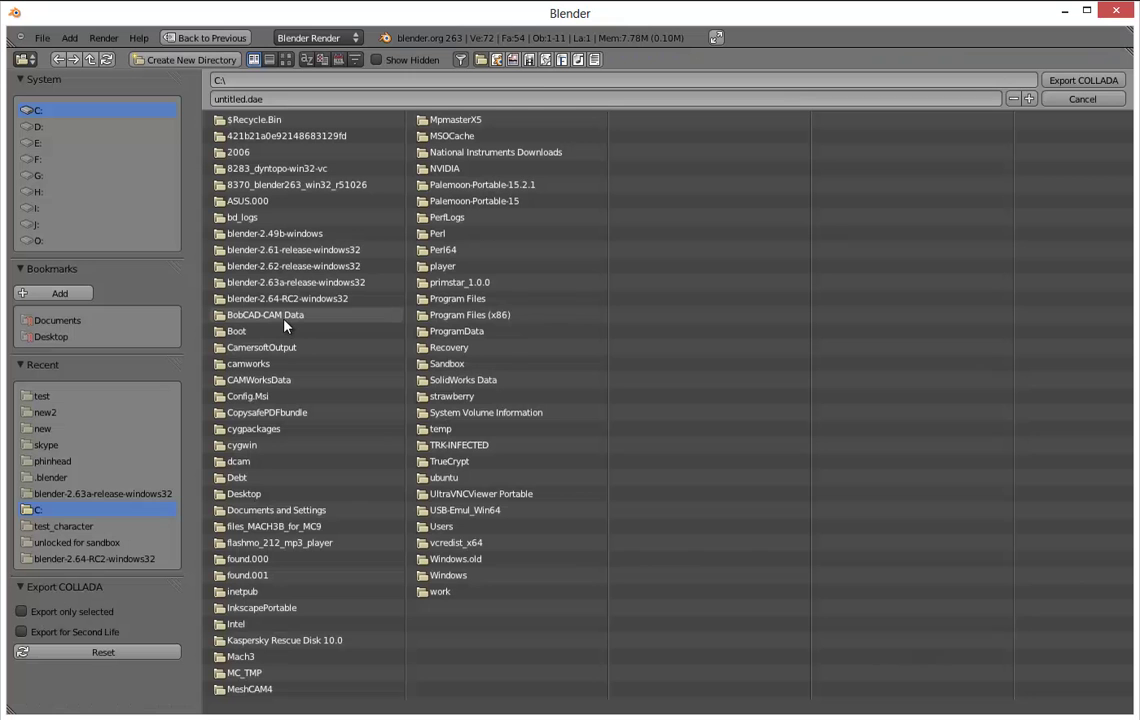
left_click(78, 638)
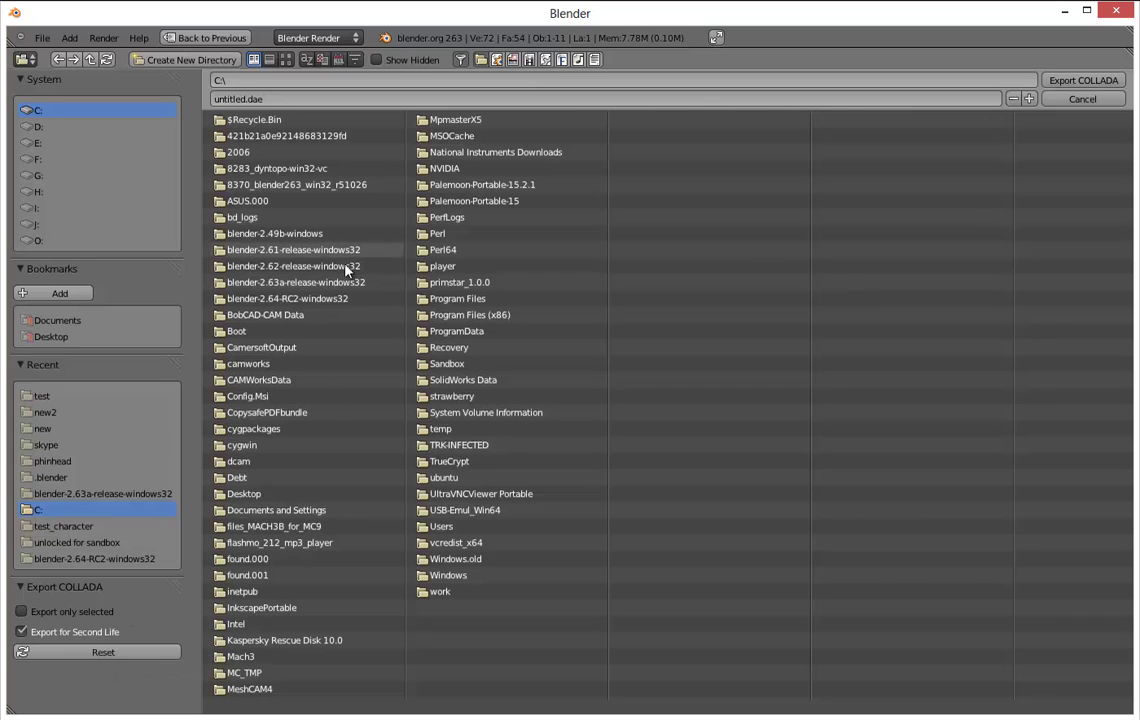
Set the export destination to the folder C:\blender-2.63a-release-windows32\phinhead\new2\test\.
left_click(300, 282)
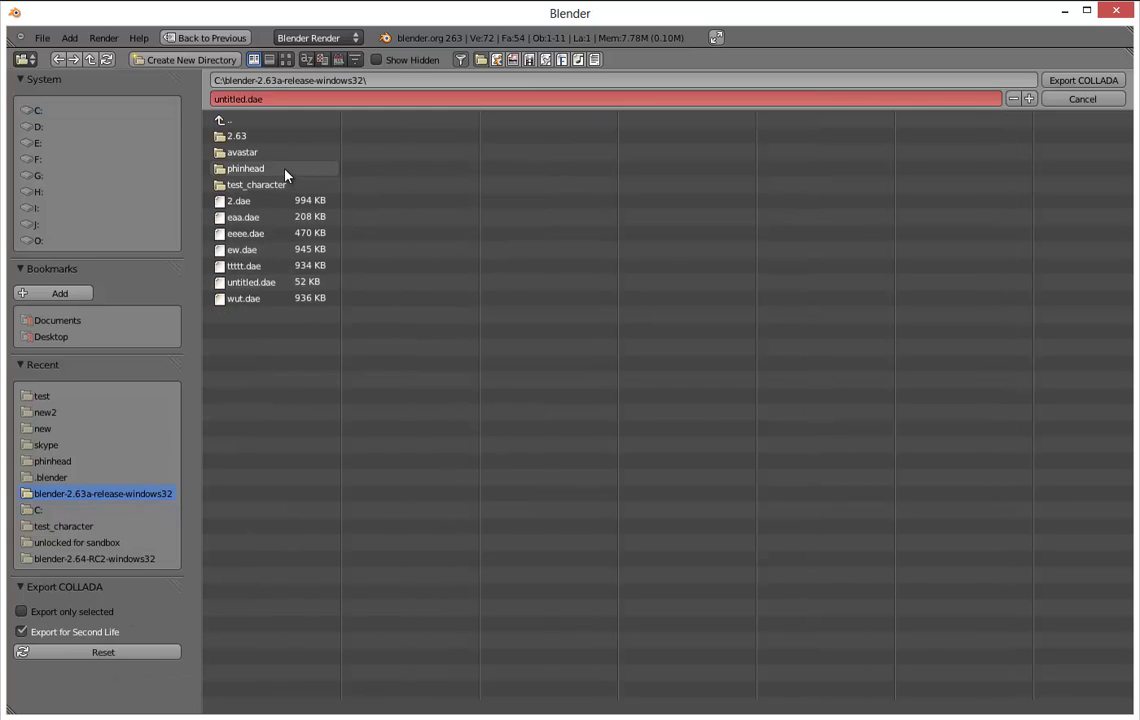
left_click(283, 170)
left_click(266, 155)
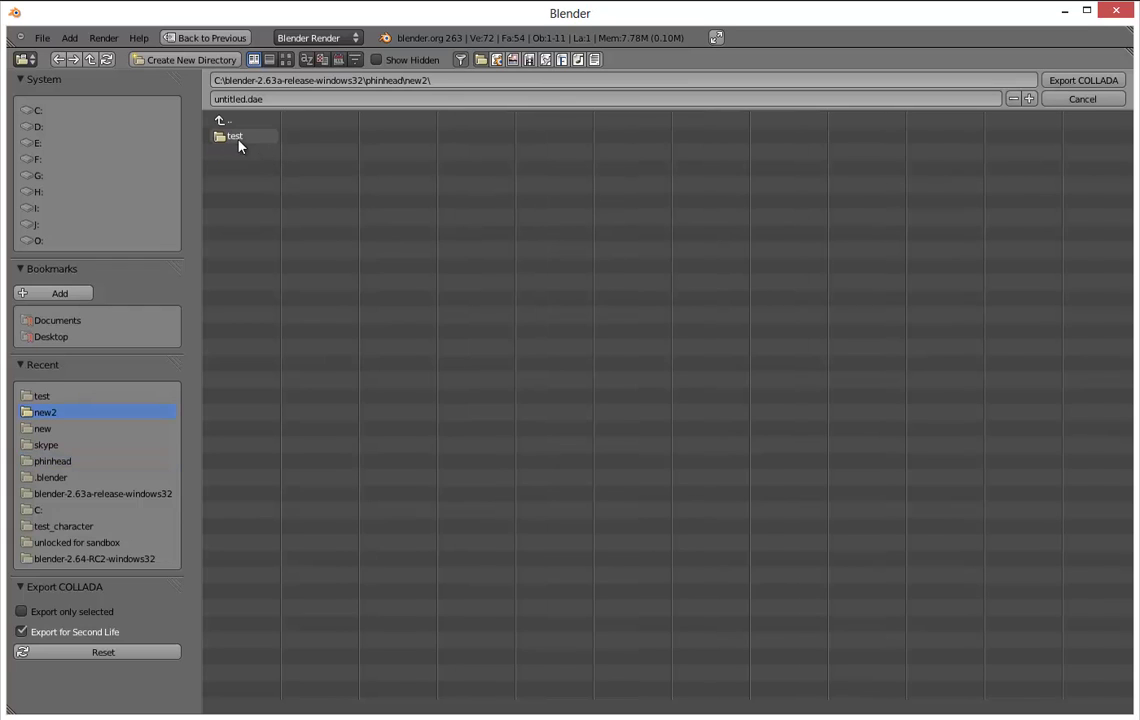
left_click(240, 138)
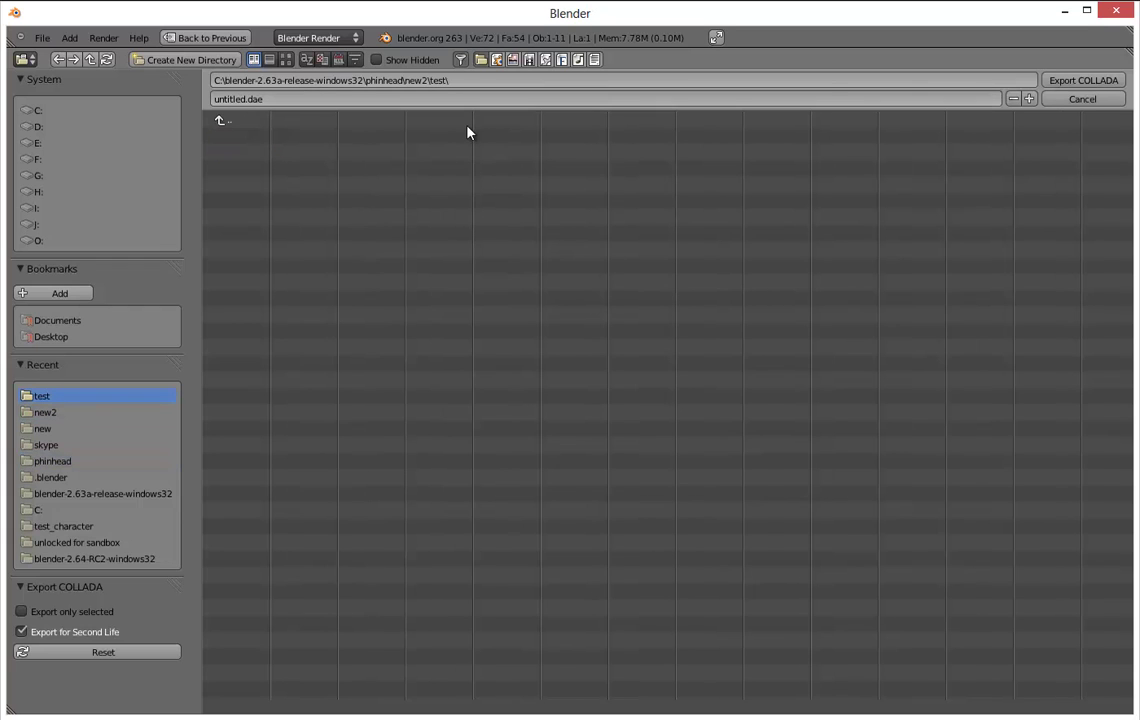
Name the COLLADA file test box 1 and export it with Export for Second Life kept enabled.
left_click(335, 99)
type("box")
key("BackSpace")
key("BackSpace")
type("est bo")
left_click(22, 631)
left_click(22, 631)
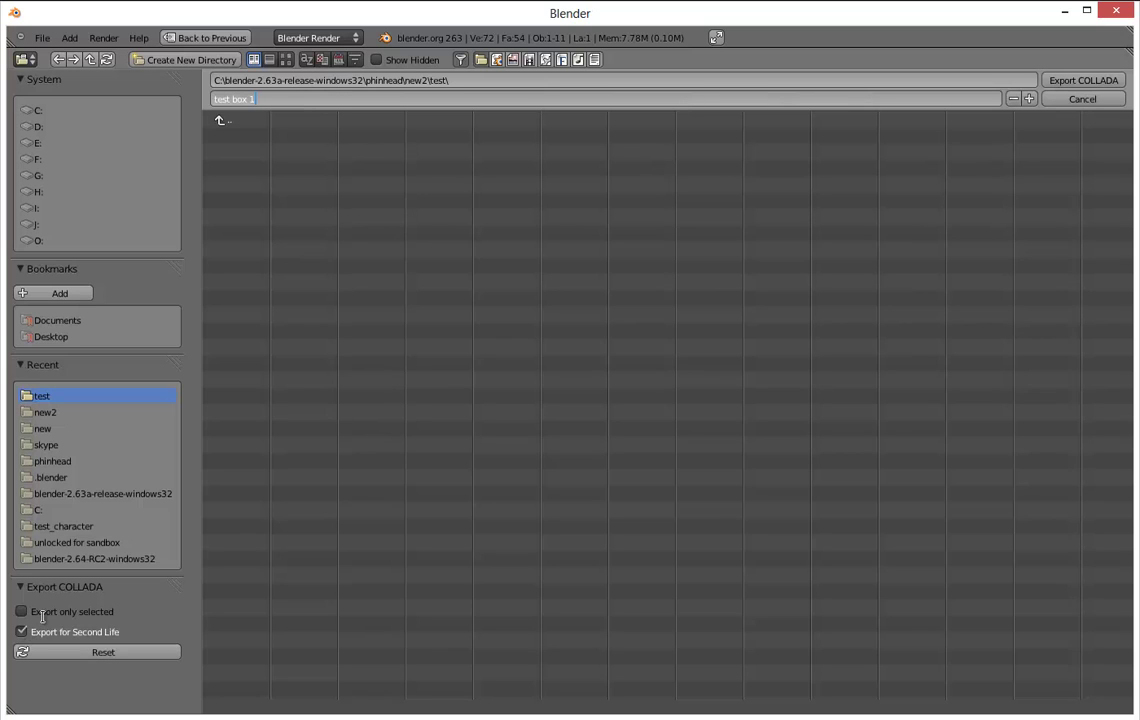
left_click(1110, 80)
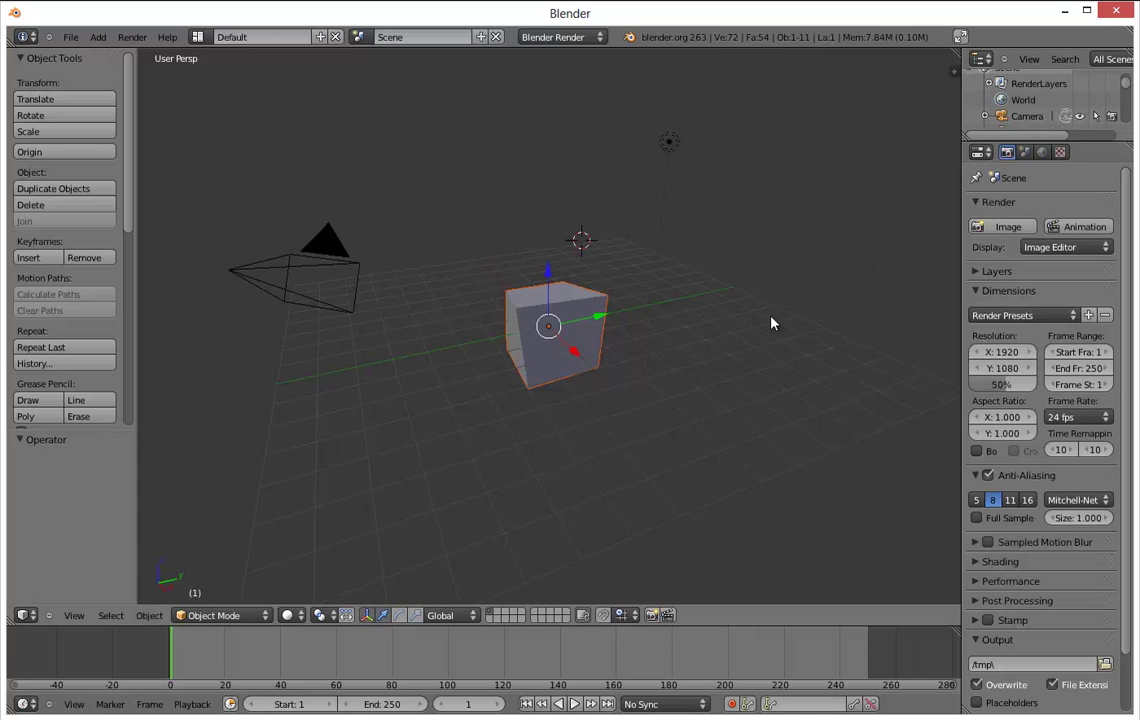
Switch to the Phoenix Firestorm viewer and start a mesh model upload.
left_click(627, 404)
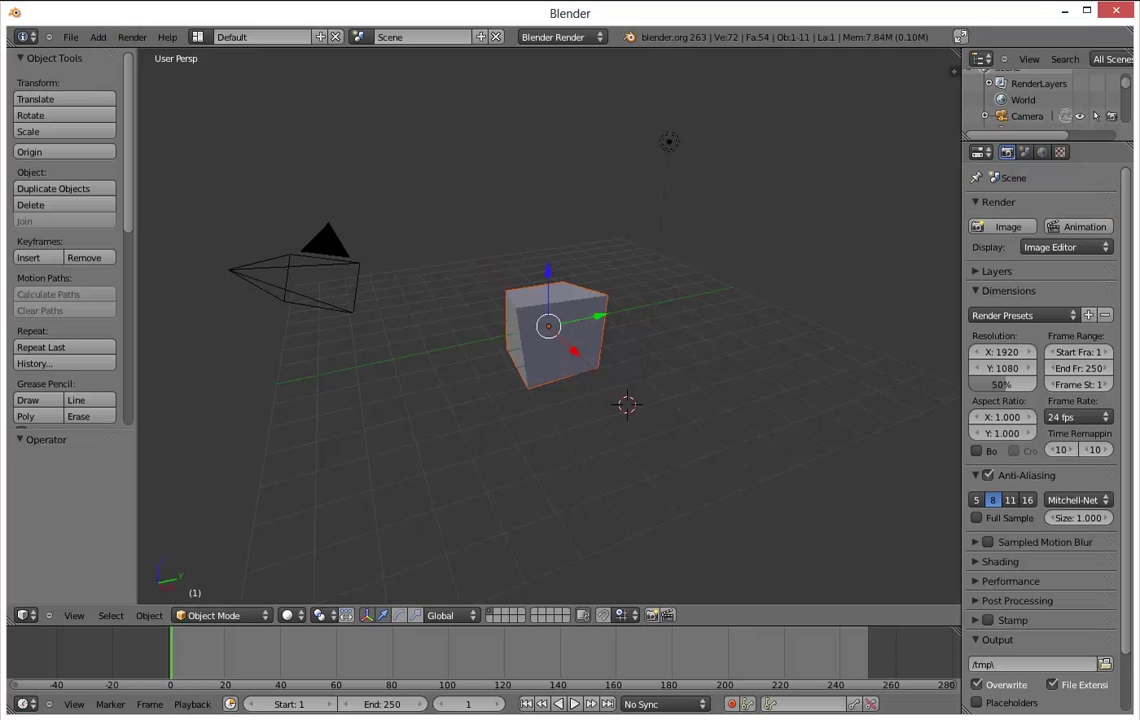
left_click(576, 2)
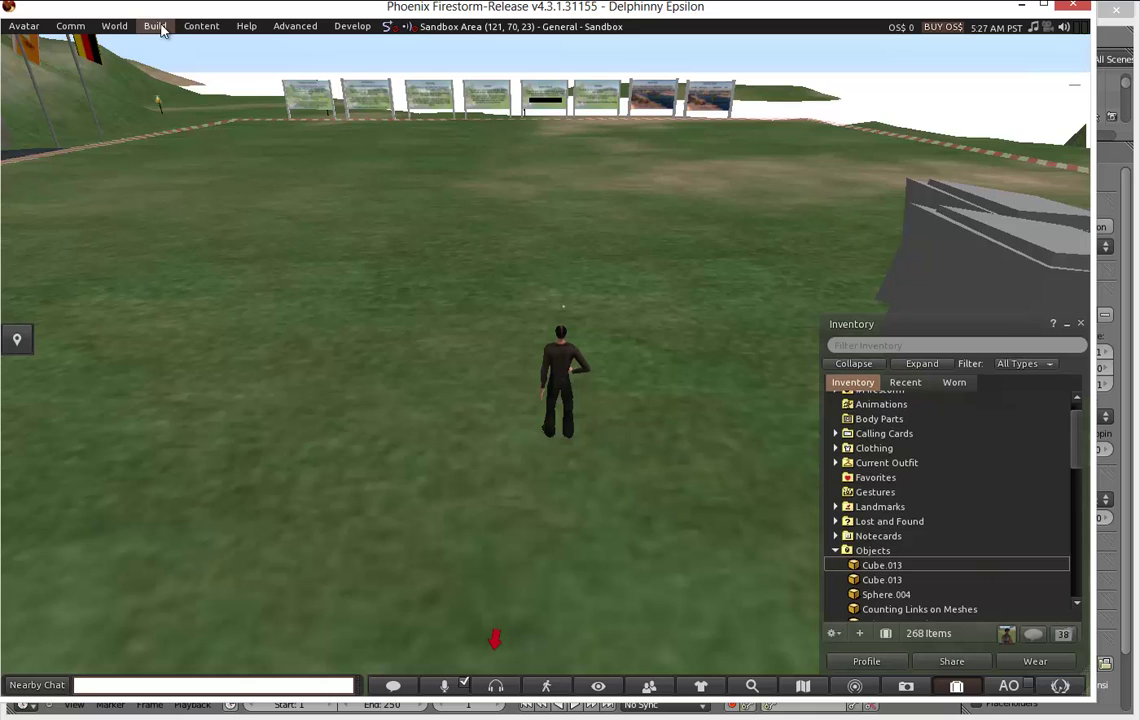
left_click(198, 27)
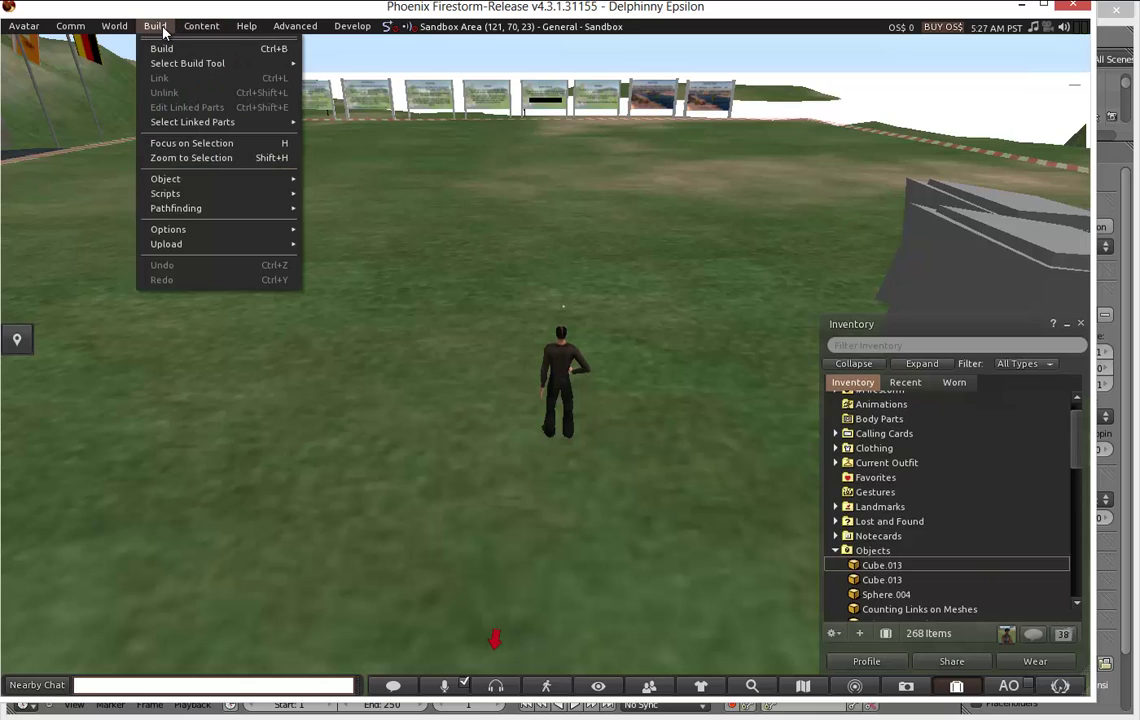
mouse_move(250, 28)
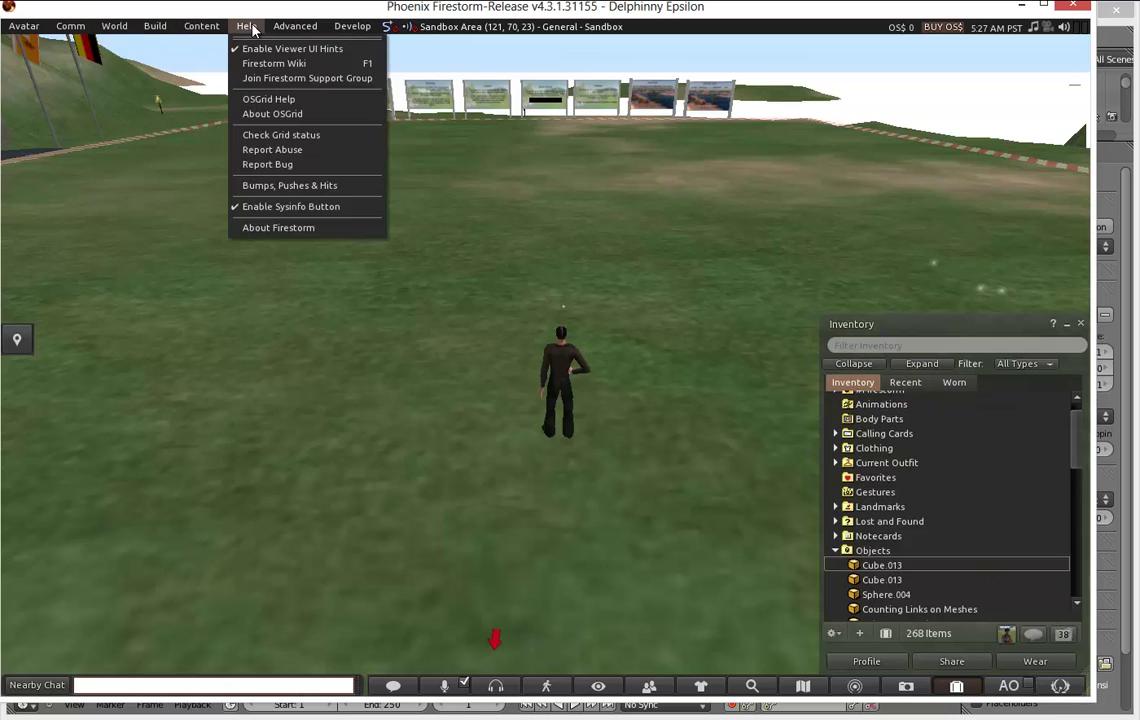
mouse_move(168, 34)
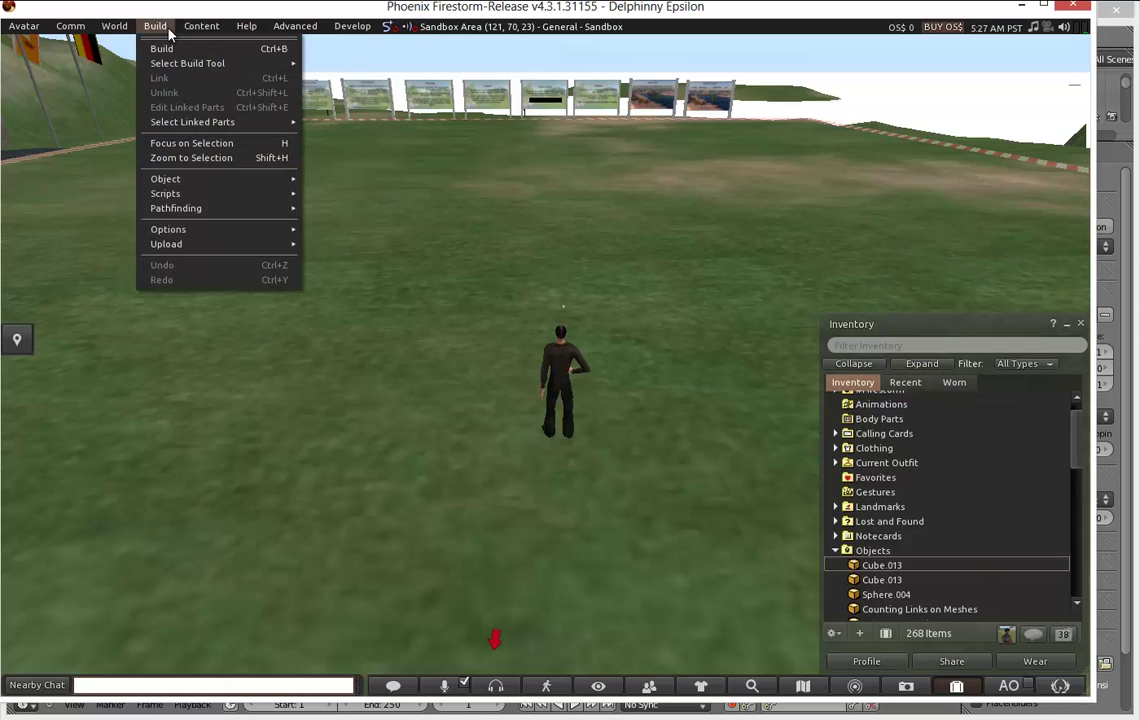
mouse_move(200, 244)
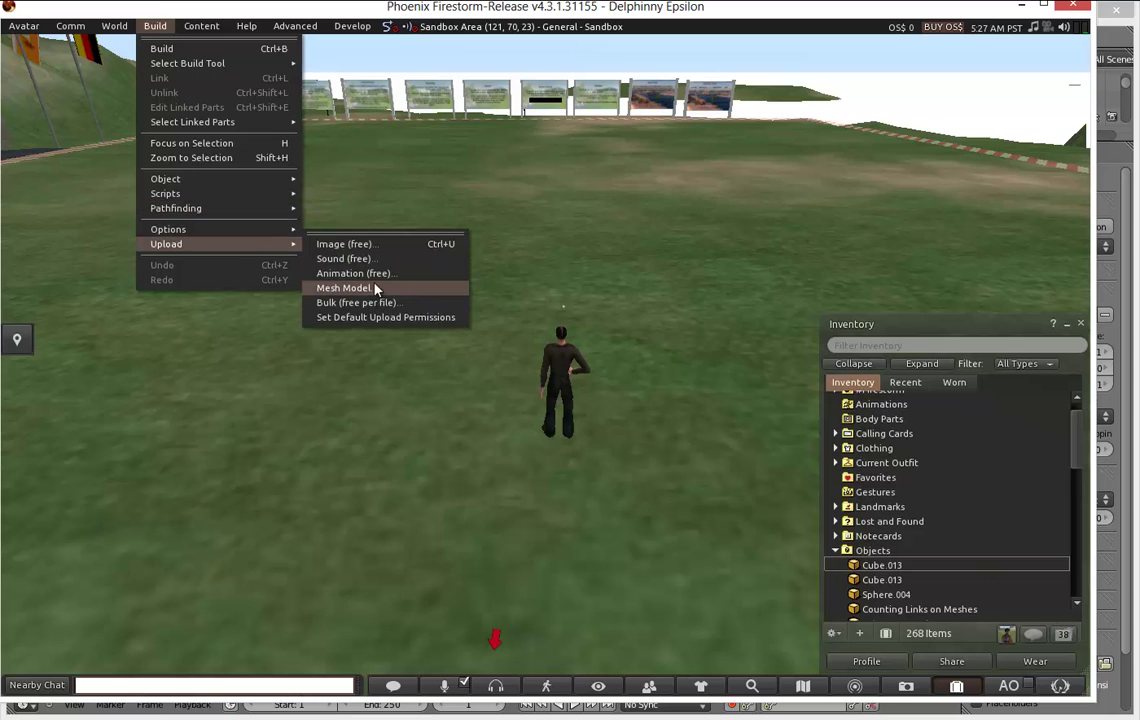
left_click(360, 288)
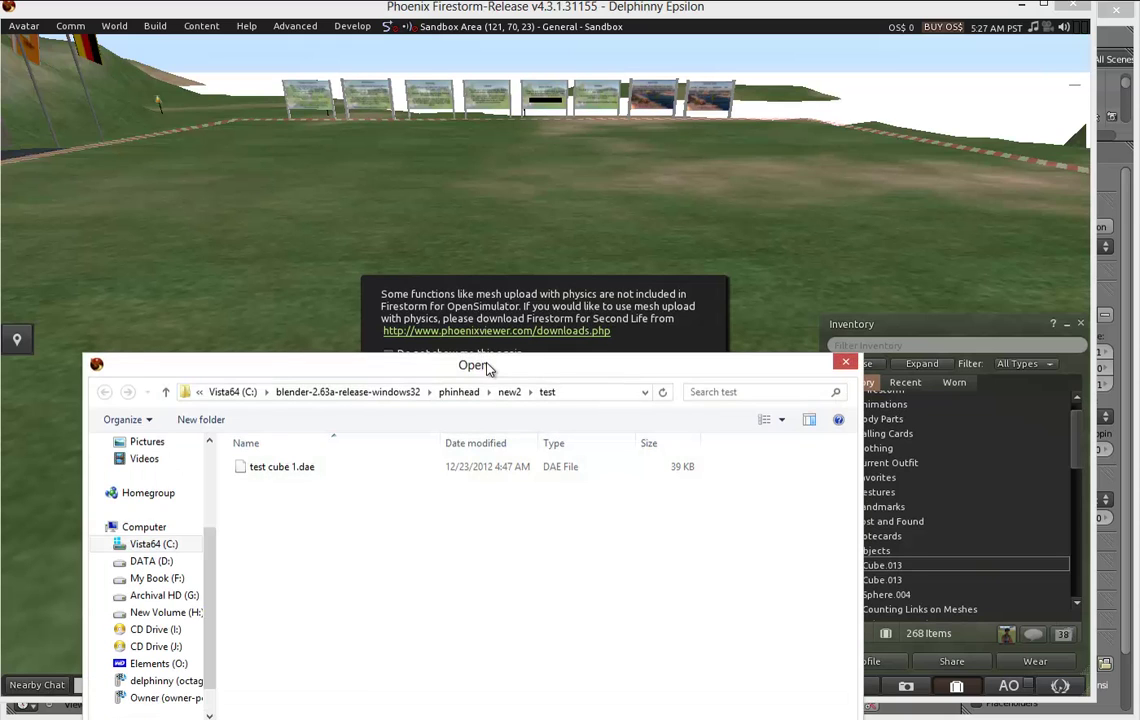
Load test cube 1.dae from the test folder into the model upload, dismiss the physics notice, and calculate its weights and fee.
left_click_drag(491, 366, 563, 153)
left_click(400, 257)
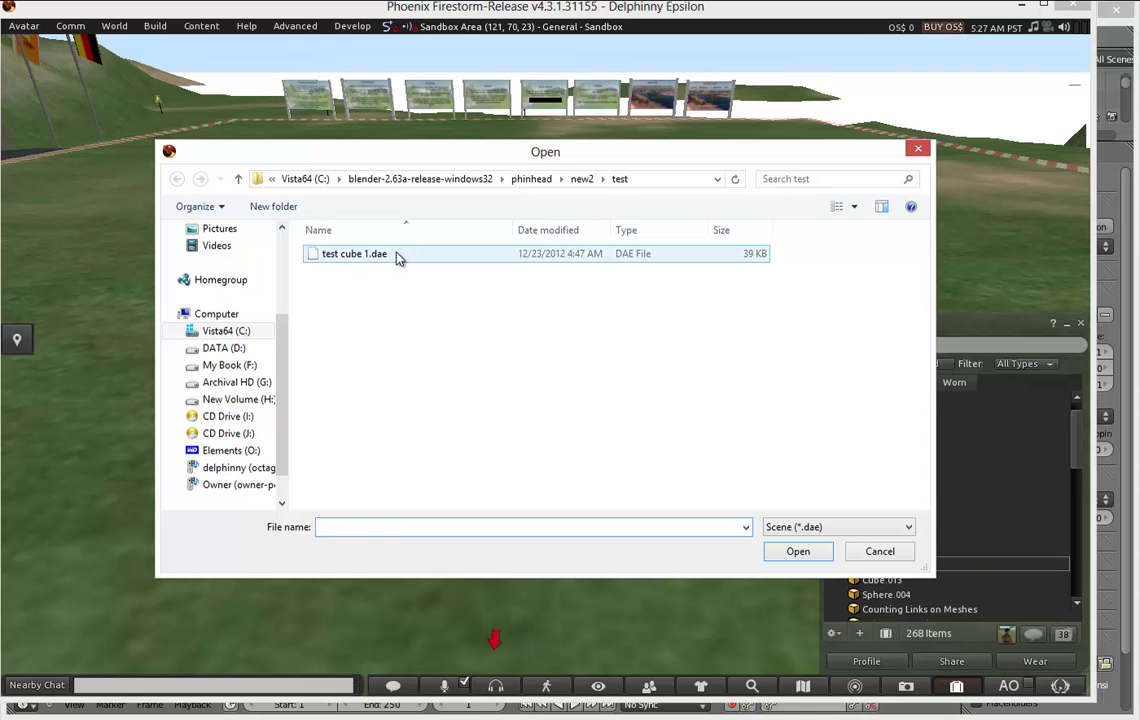
left_click(796, 552)
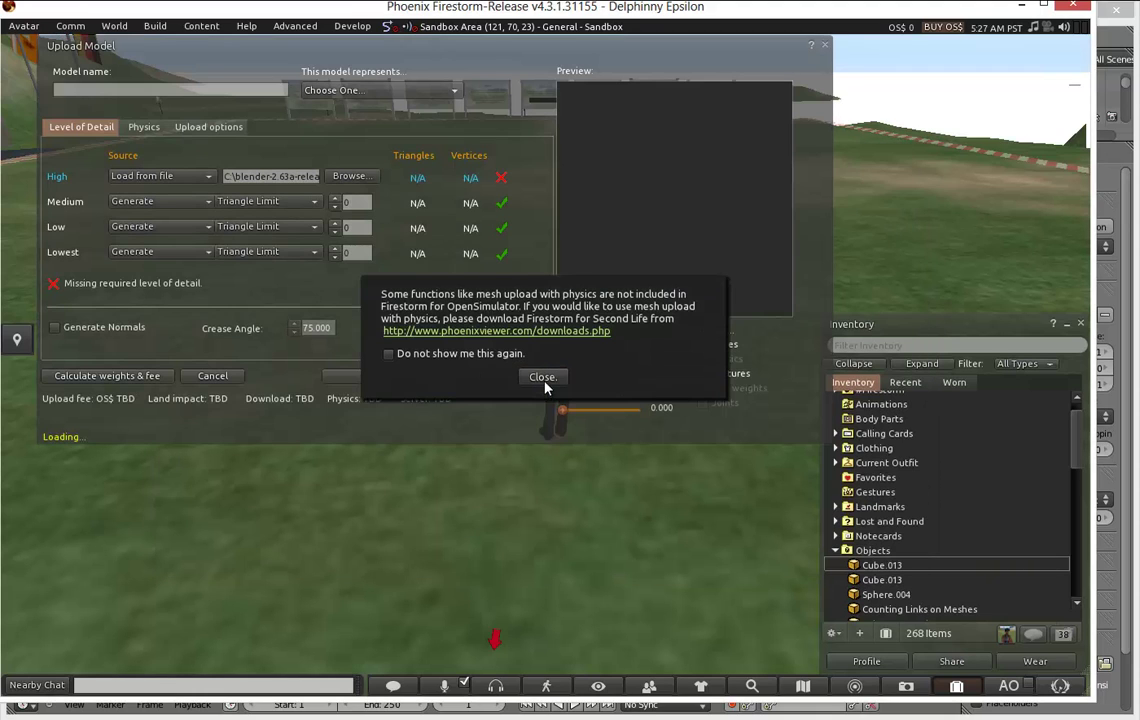
left_click(542, 377)
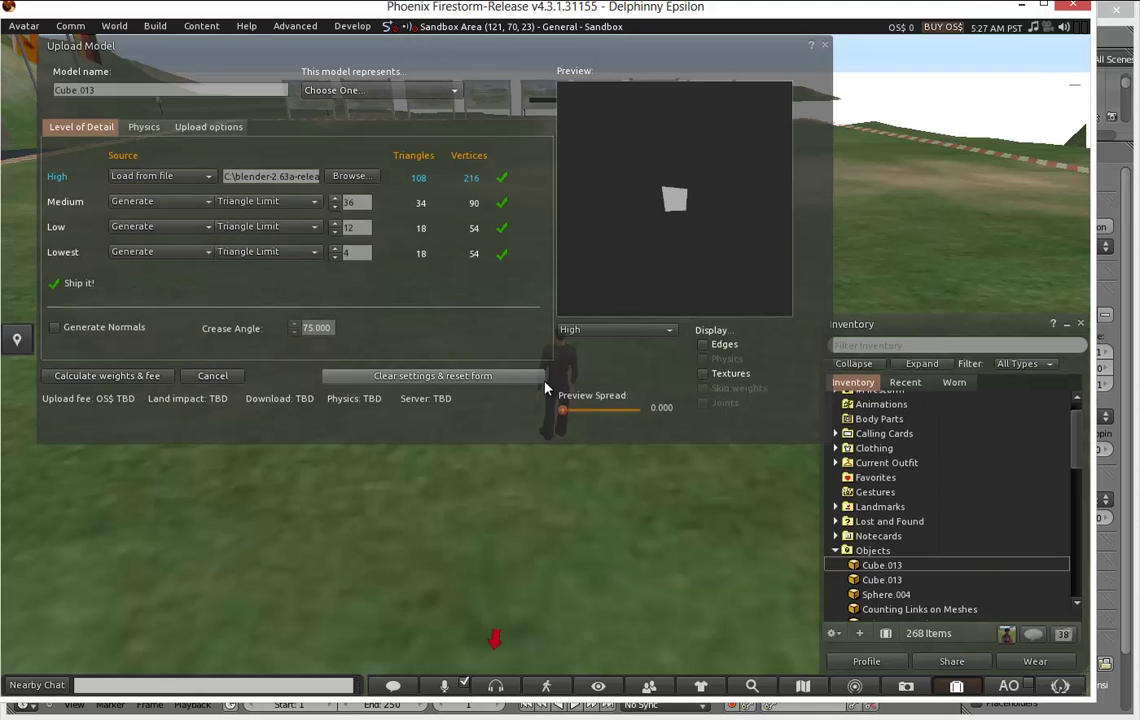
left_click(140, 378)
left_click(140, 378)
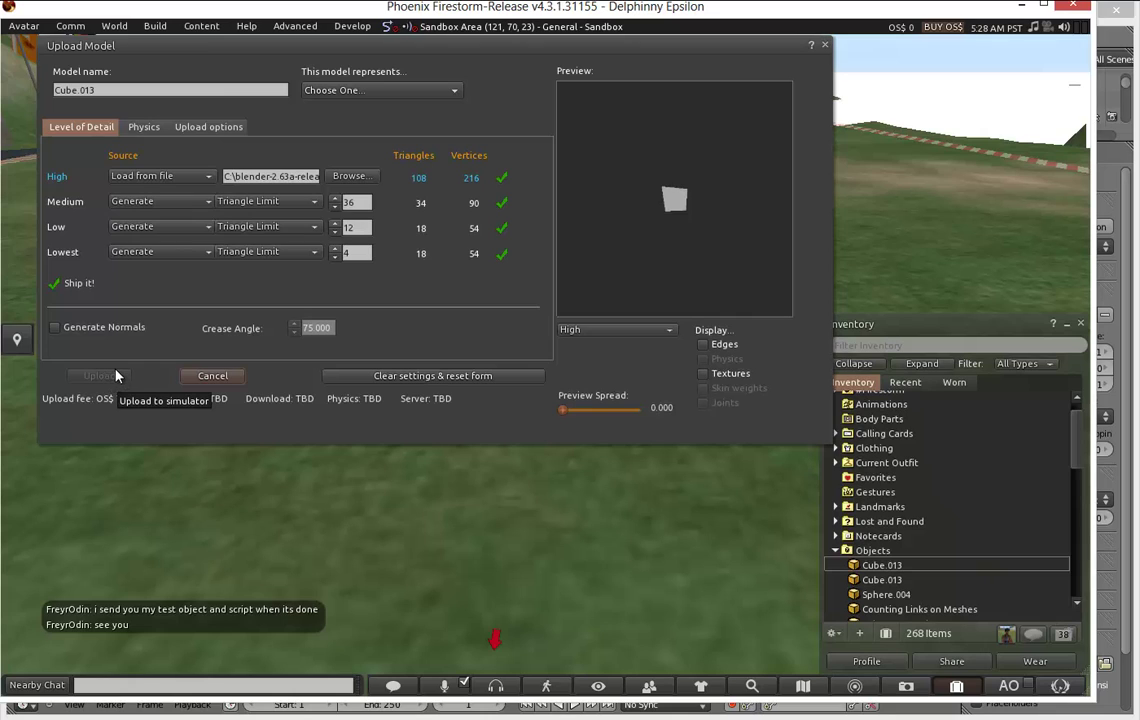
Send the reply "ok later" in nearby chat.
left_click(234, 686)
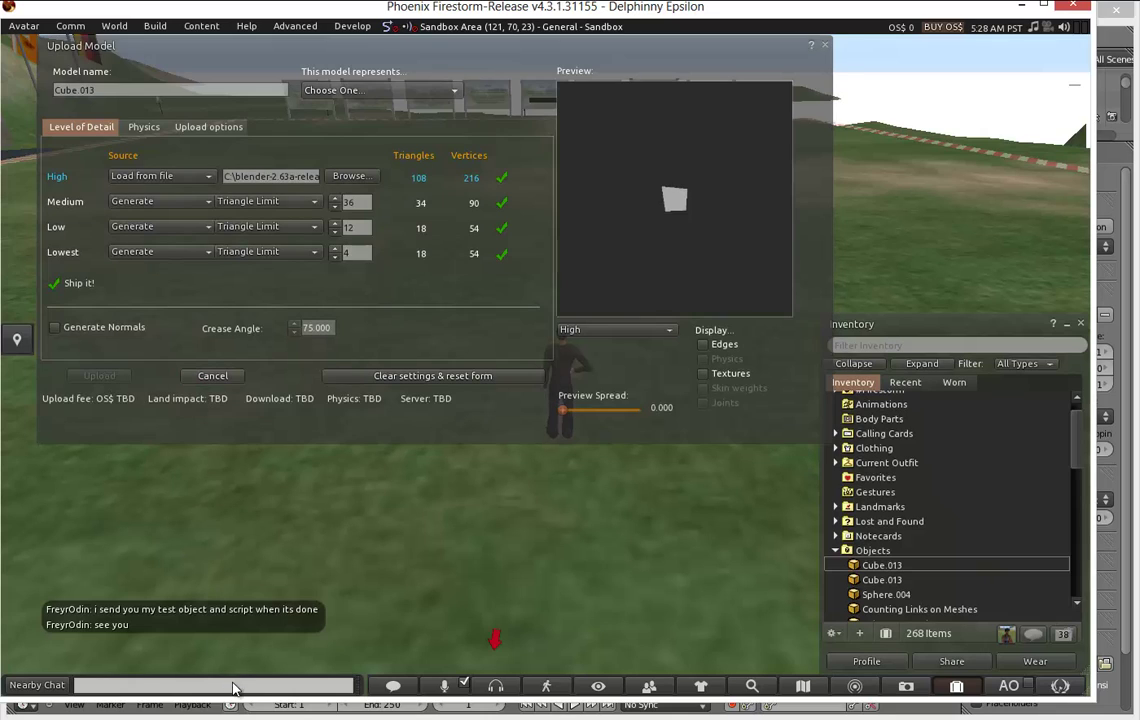
left_click(245, 686)
type("o")
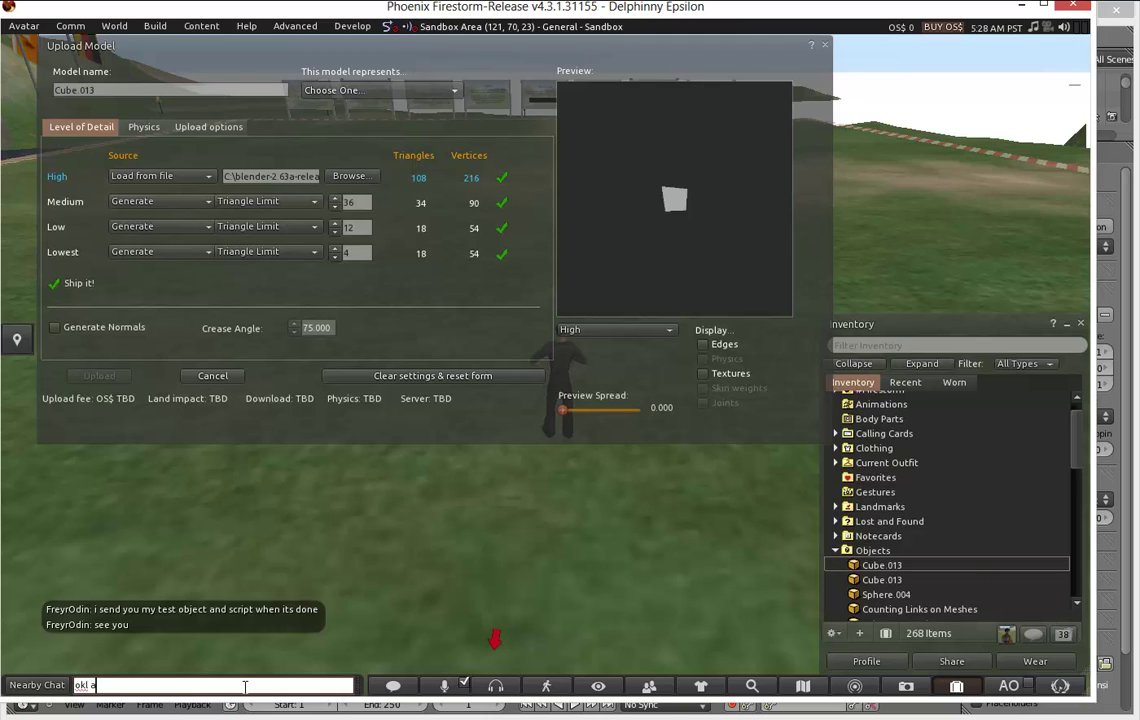
type("k later")
key("Return")
Upload the calculated mesh model and place the first Cube.013 from the inventory's Objects folder on the grass near the avatar.
left_click(509, 327)
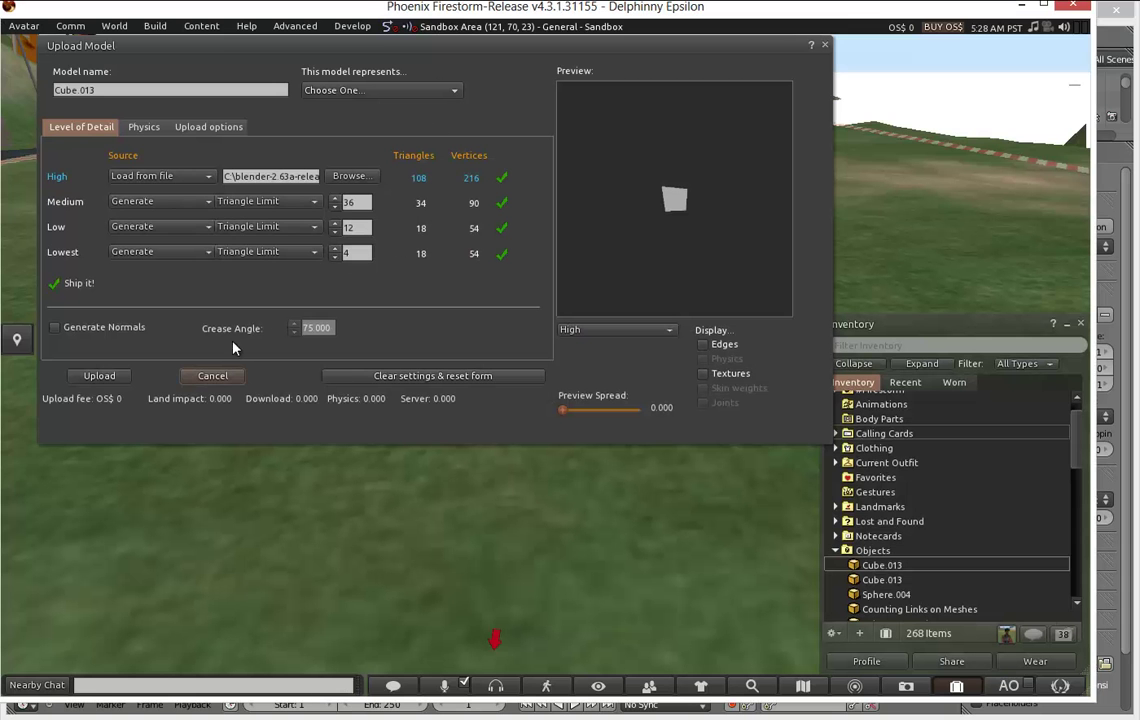
left_click(88, 377)
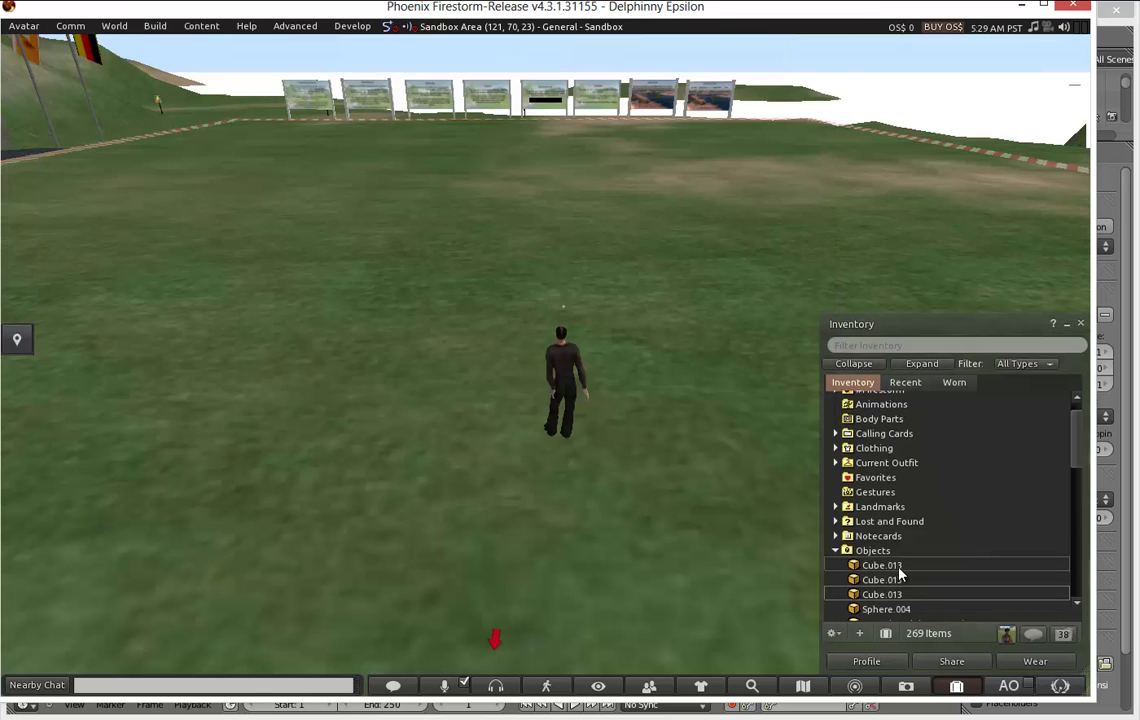
left_click_drag(895, 567, 413, 381)
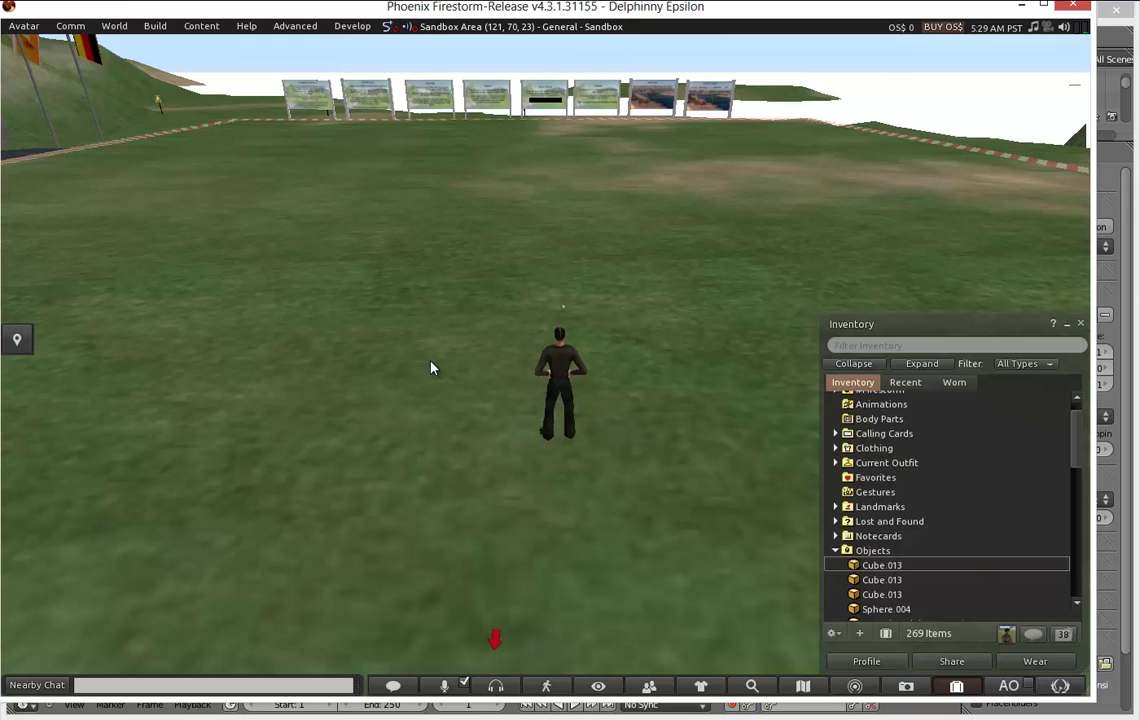
Turn on transparent-surface highlighting and inspect the placed cube from several sides.
left_click(458, 298, "alt")
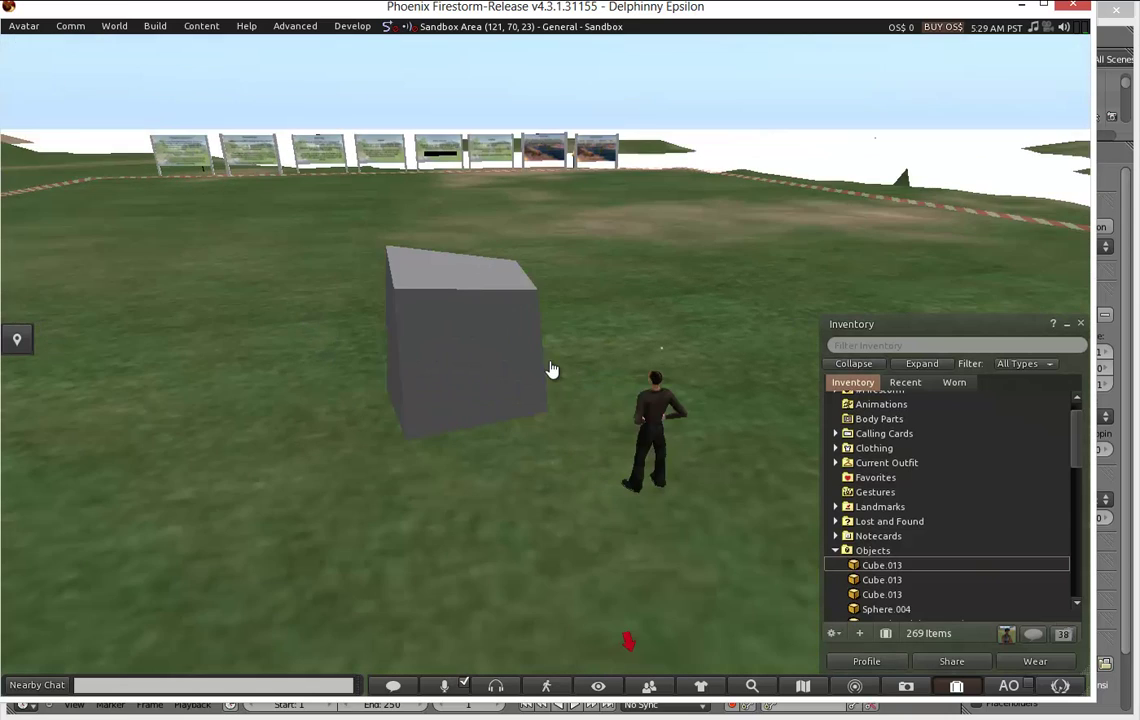
left_click_drag(560, 359, 548, 374, "alt")
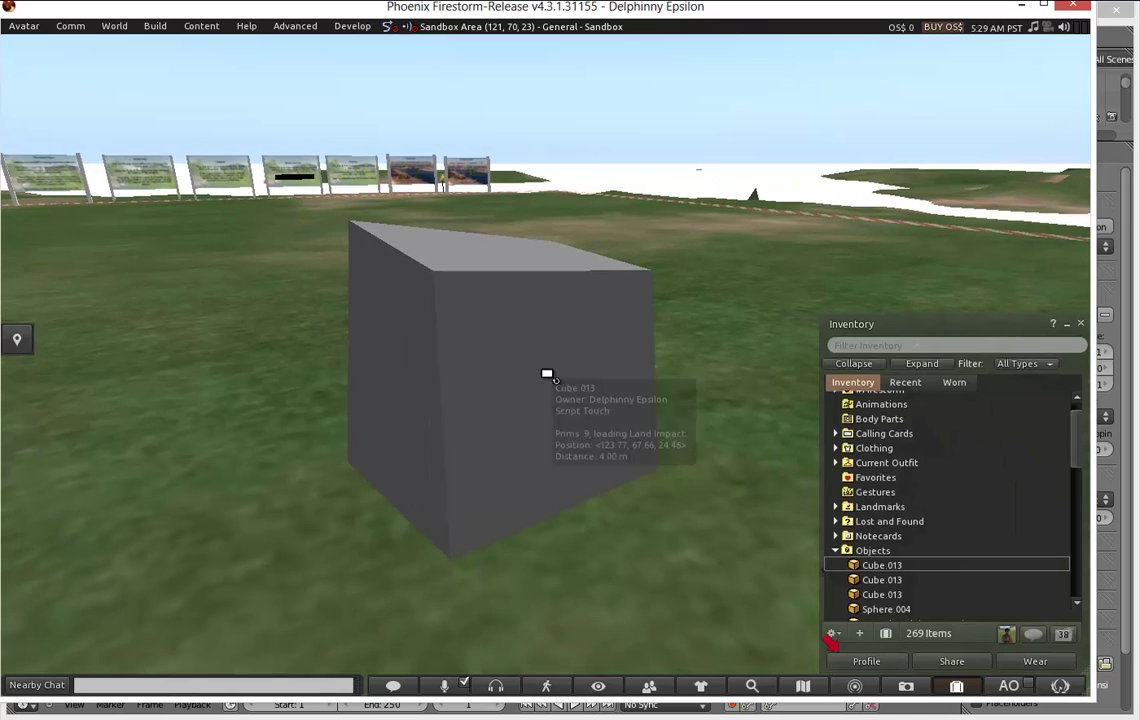
key("ctrl+alt+t")
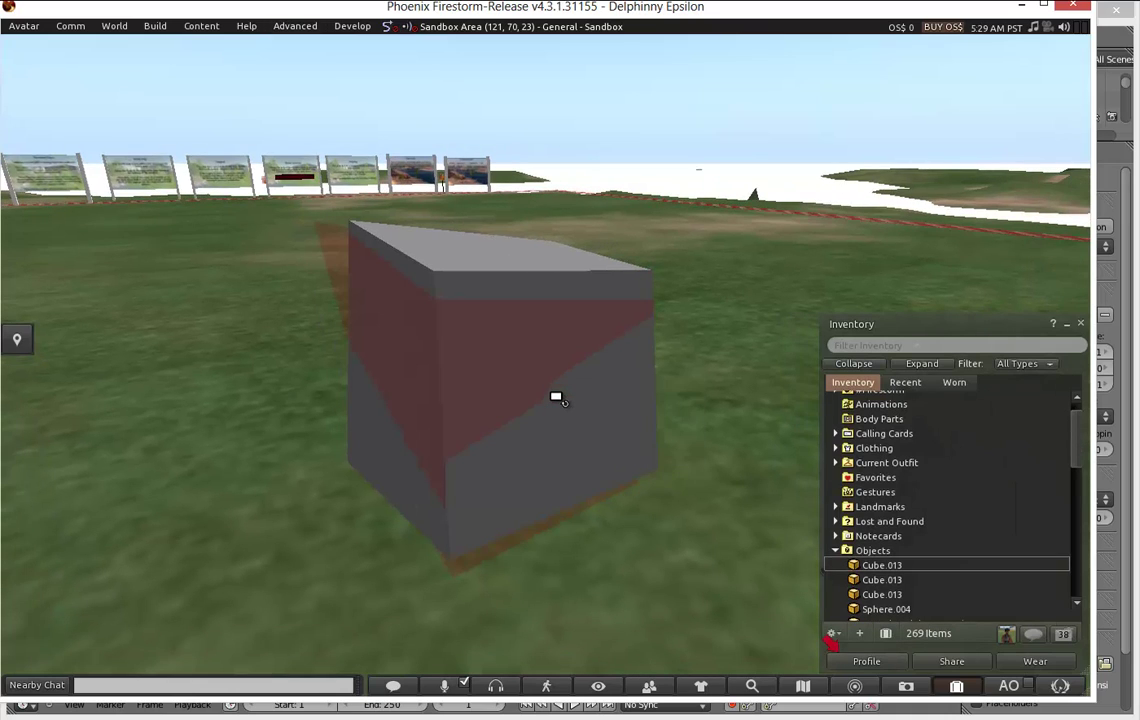
mouse_move(558, 406)
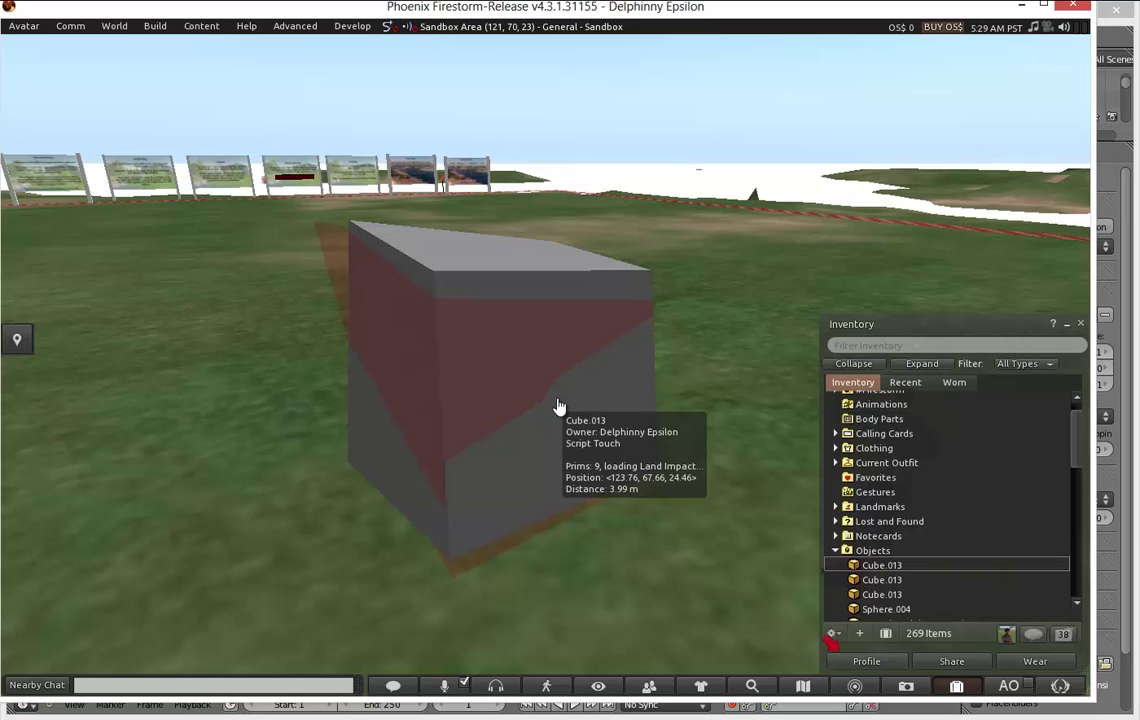
key("Escape")
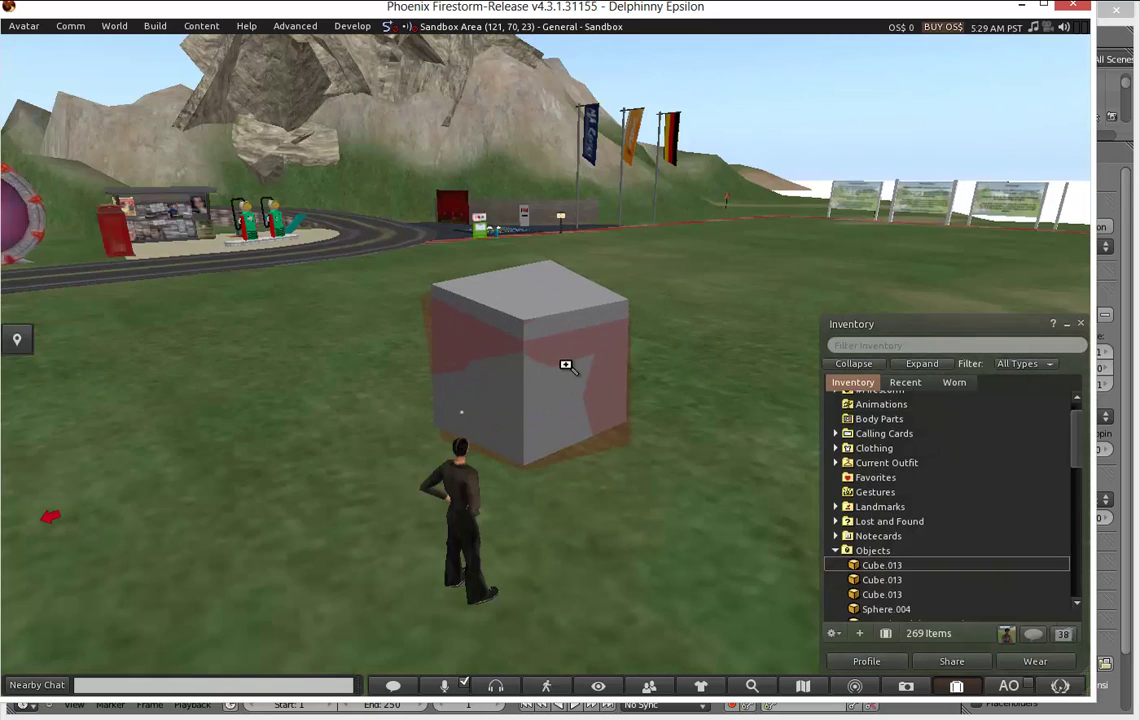
left_click_drag(567, 366, 547, 369, "alt")
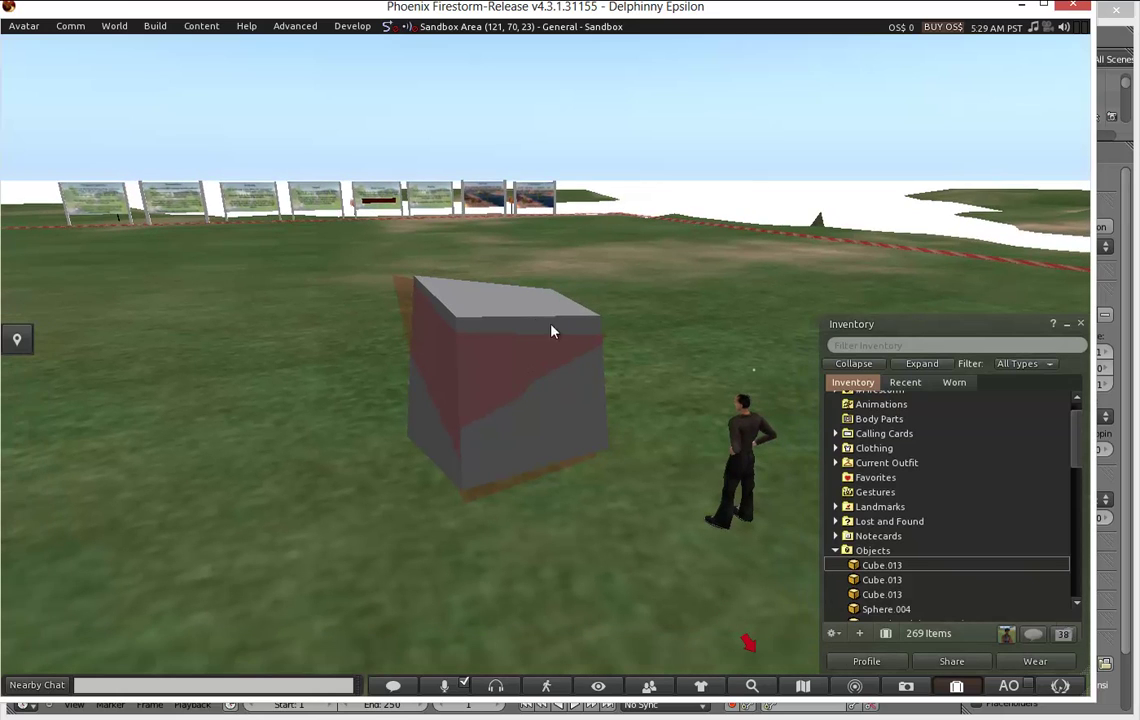
Examine the New Script in the placed cube's contents and close the script and build windows.
right_click(522, 372)
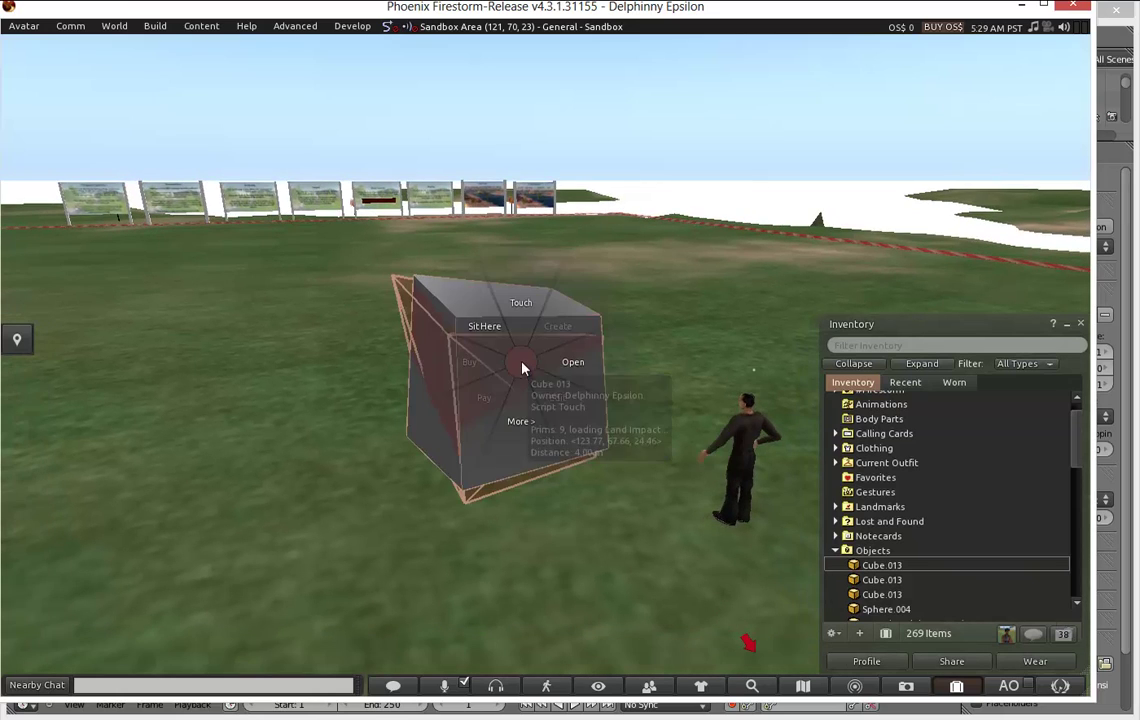
left_click(575, 413)
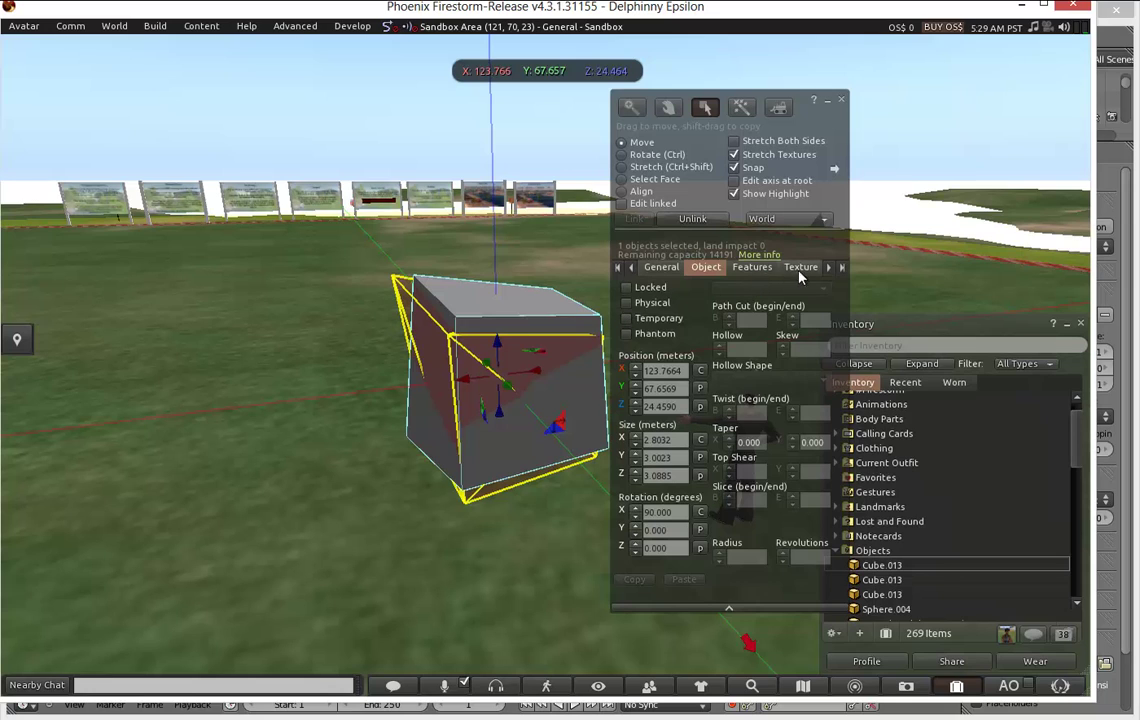
left_click(842, 267)
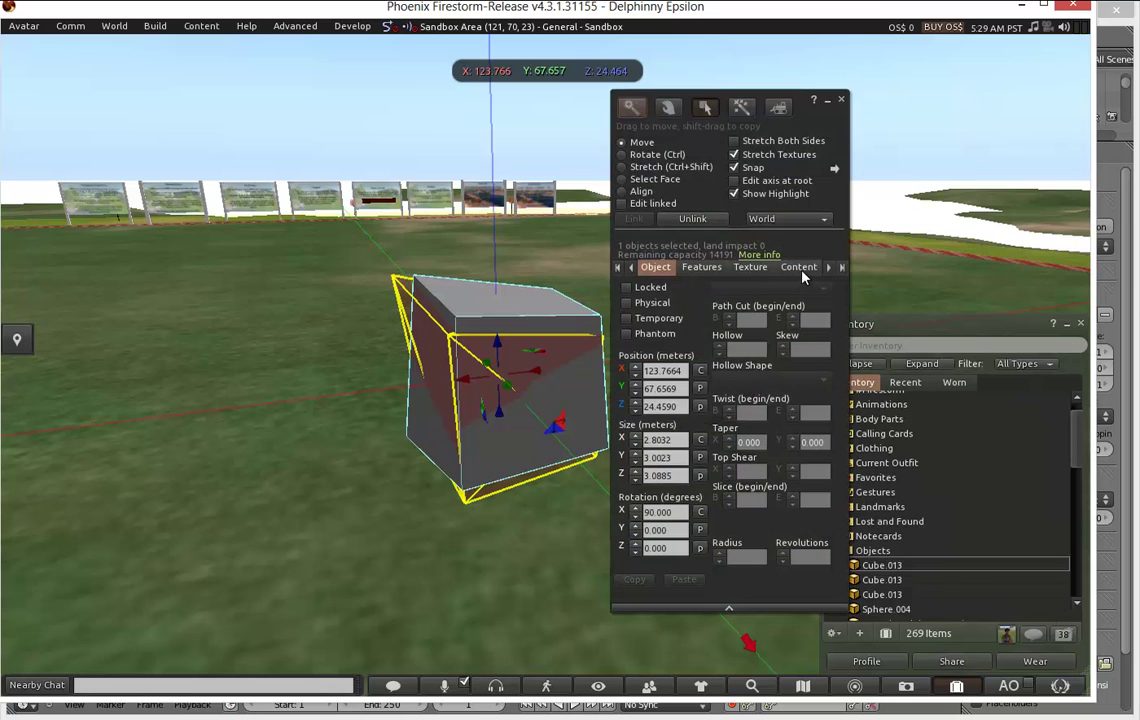
left_click(799, 267)
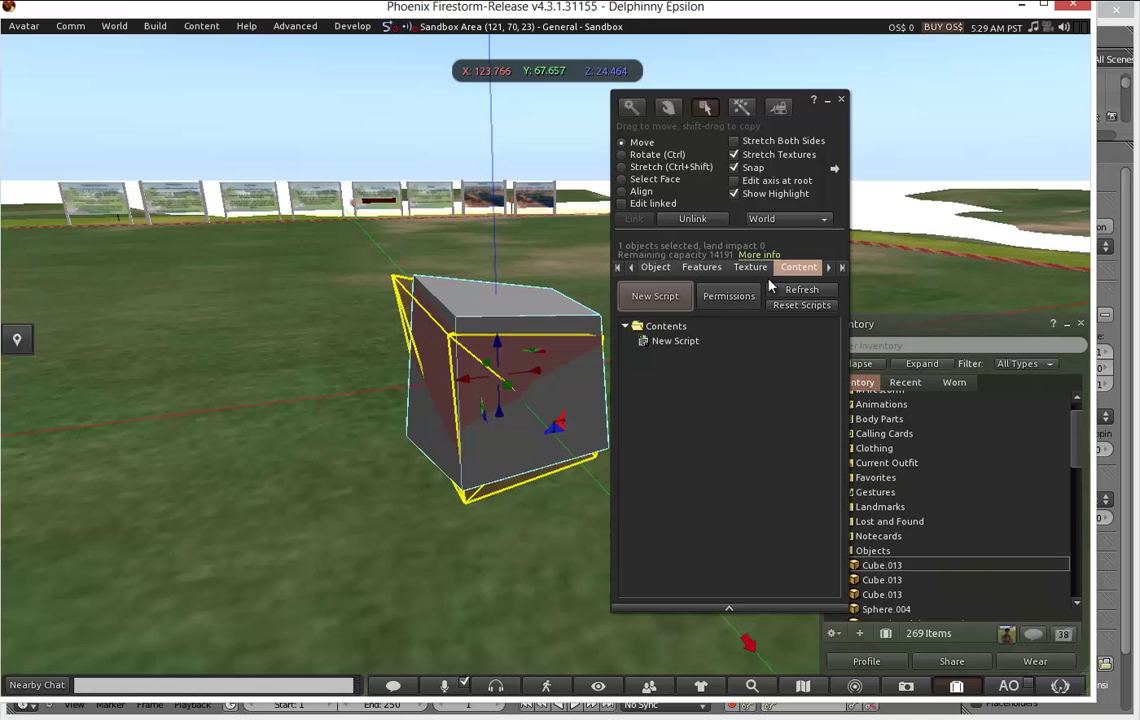
double_click(687, 344)
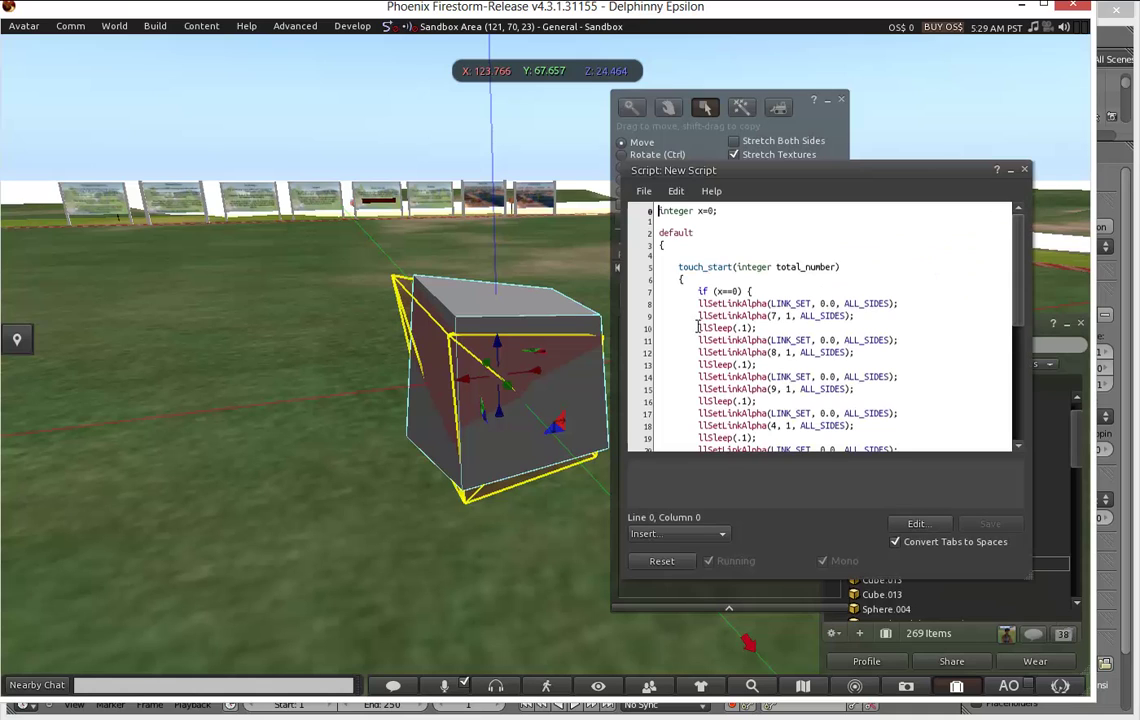
left_click(1025, 170)
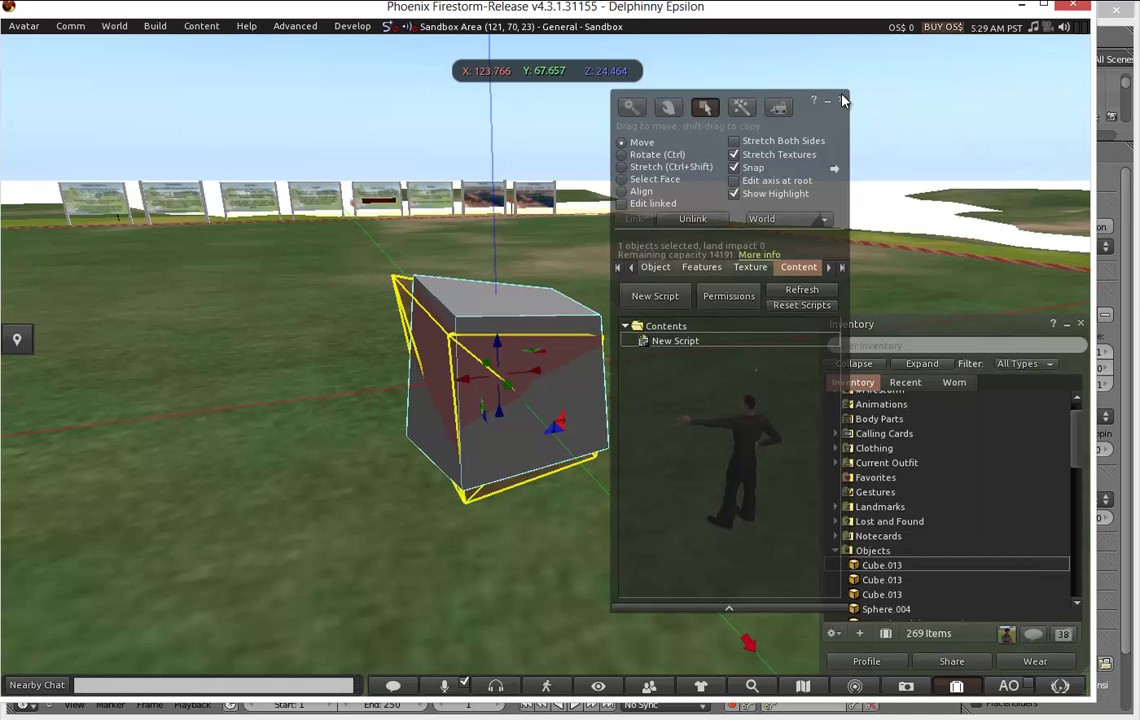
left_click(842, 100)
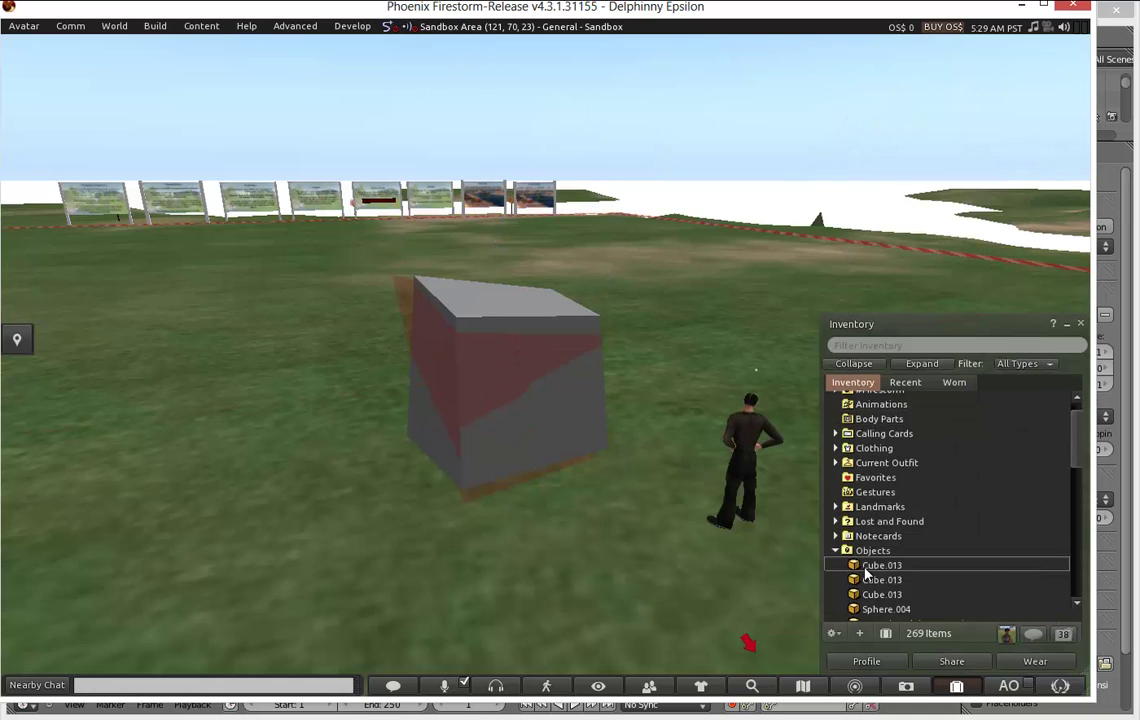
Place another Cube.013 from the inventory beside the first cube and delete New Script from its contents.
left_click_drag(866, 568, 267, 536)
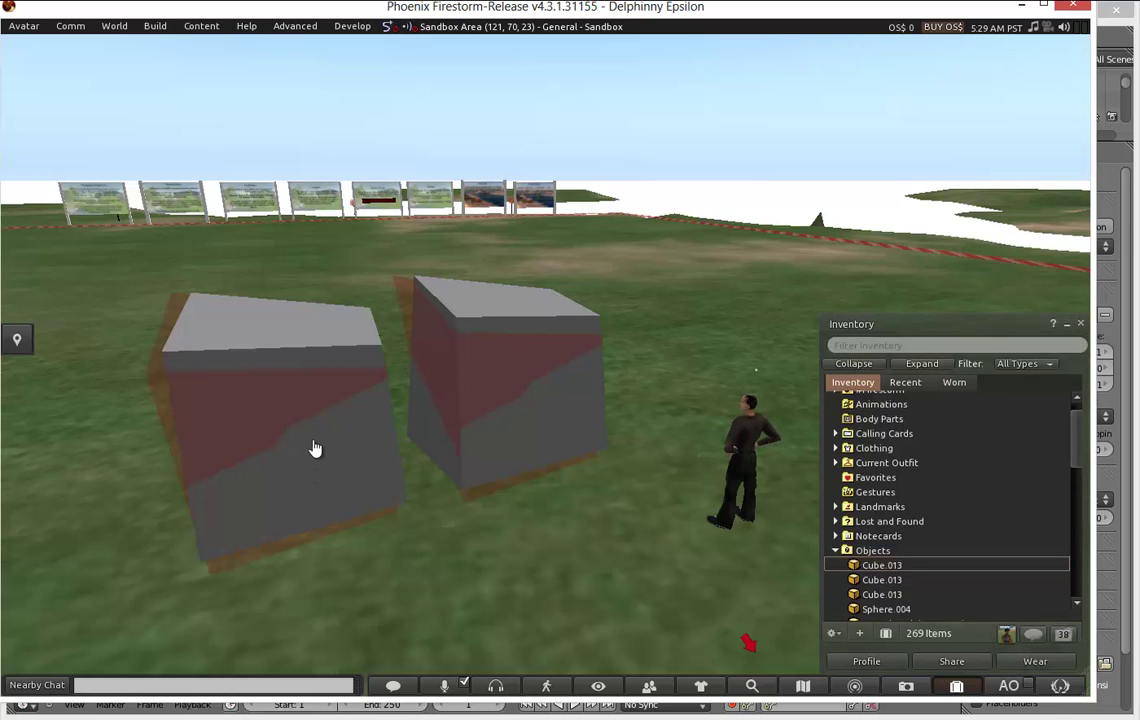
right_click(314, 449)
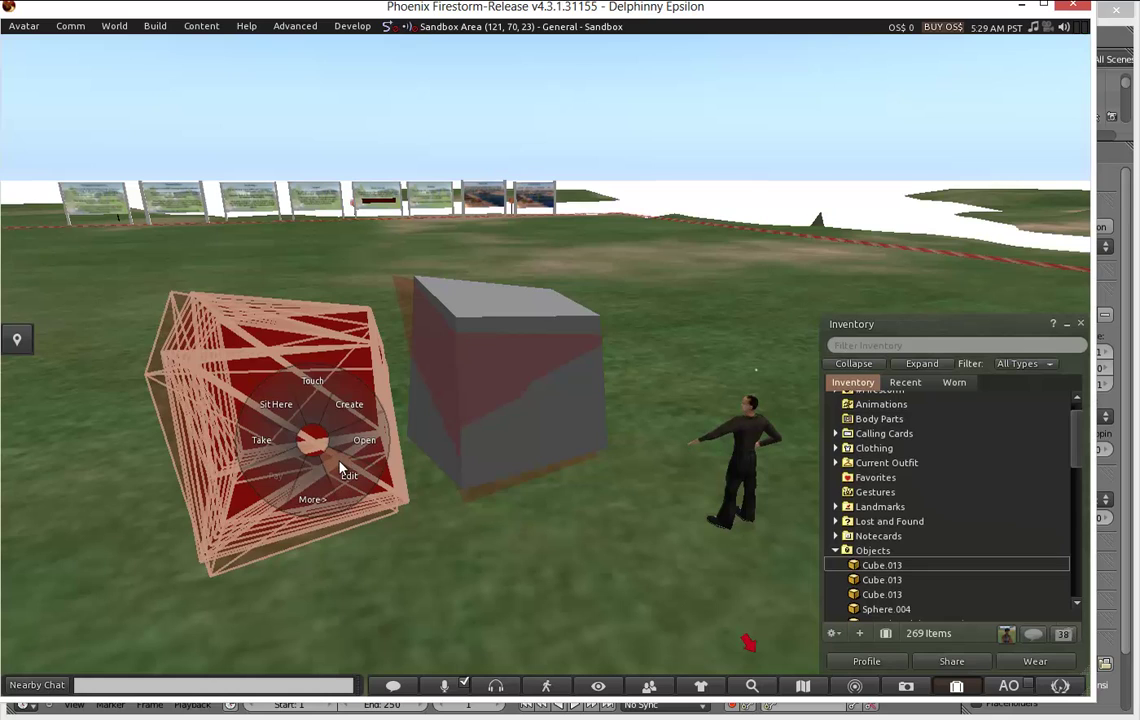
left_click(414, 432)
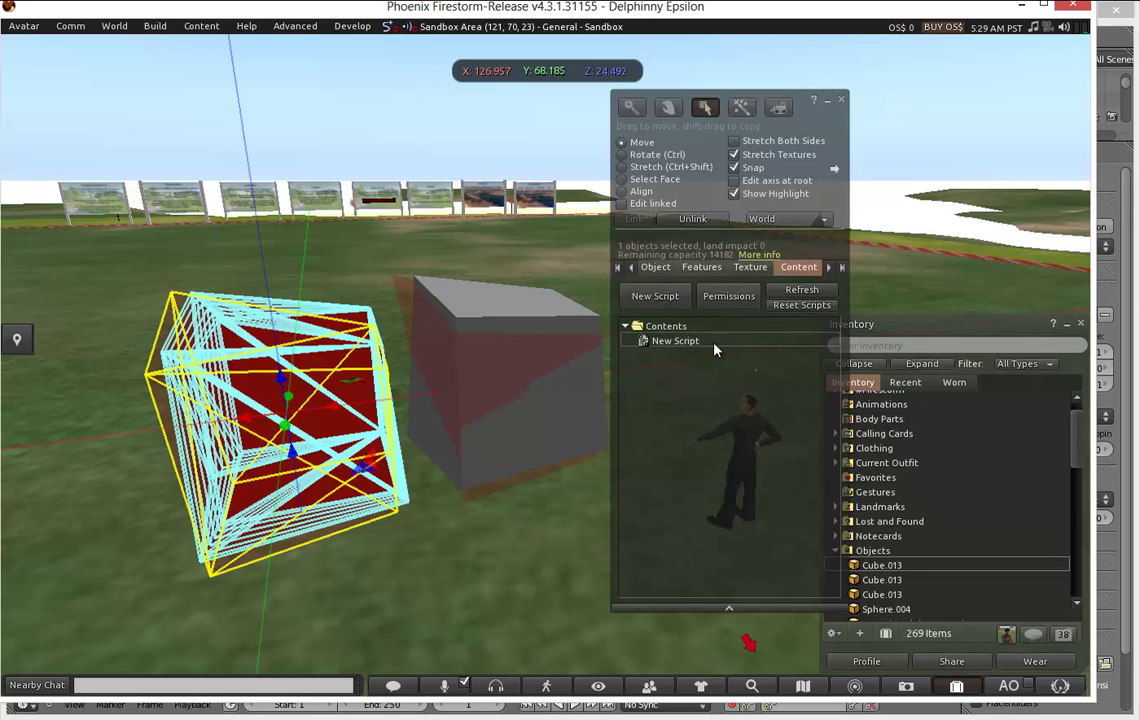
left_click(713, 343)
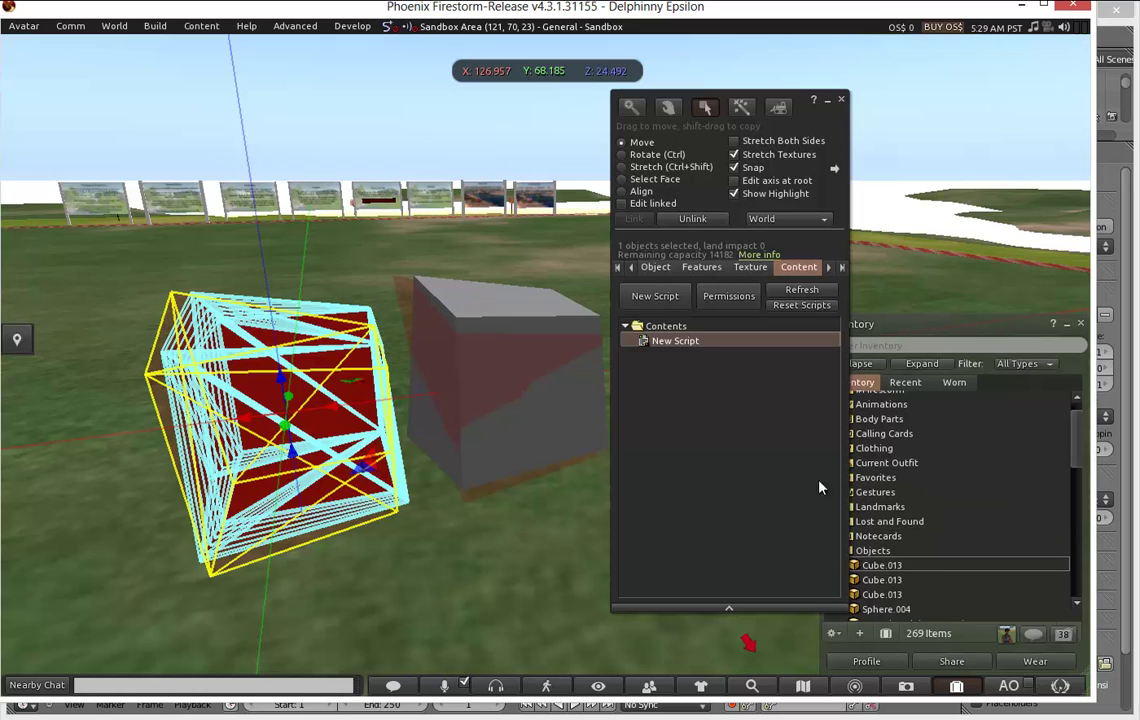
key("Delete")
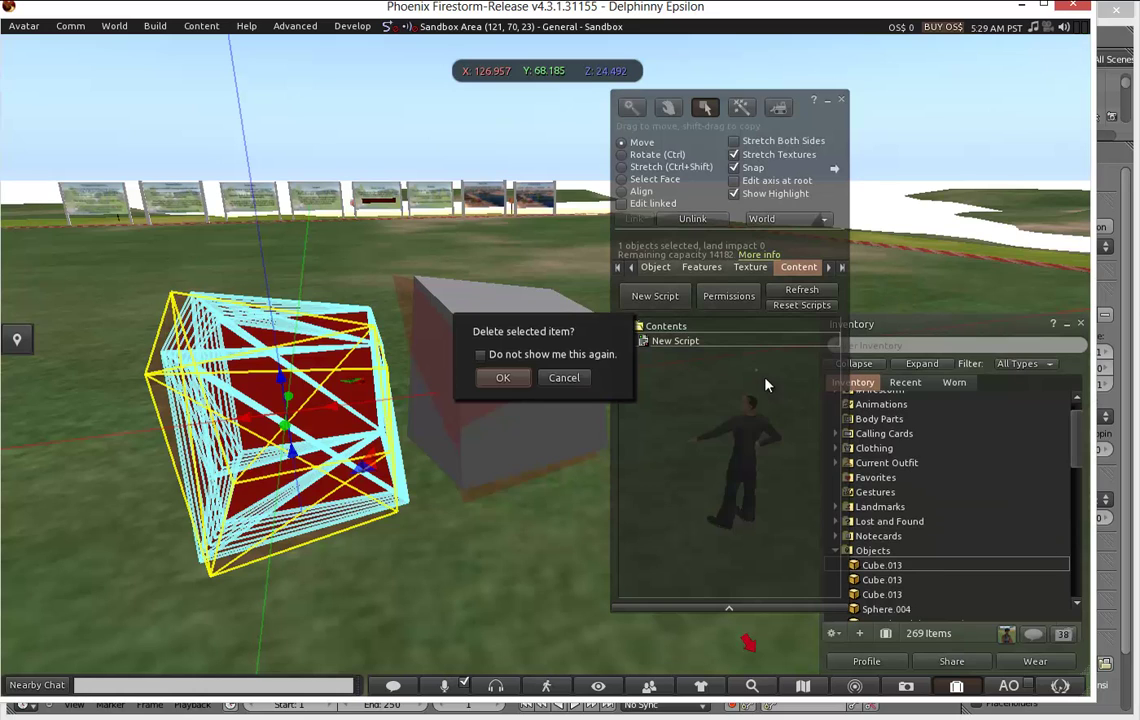
left_click(520, 384)
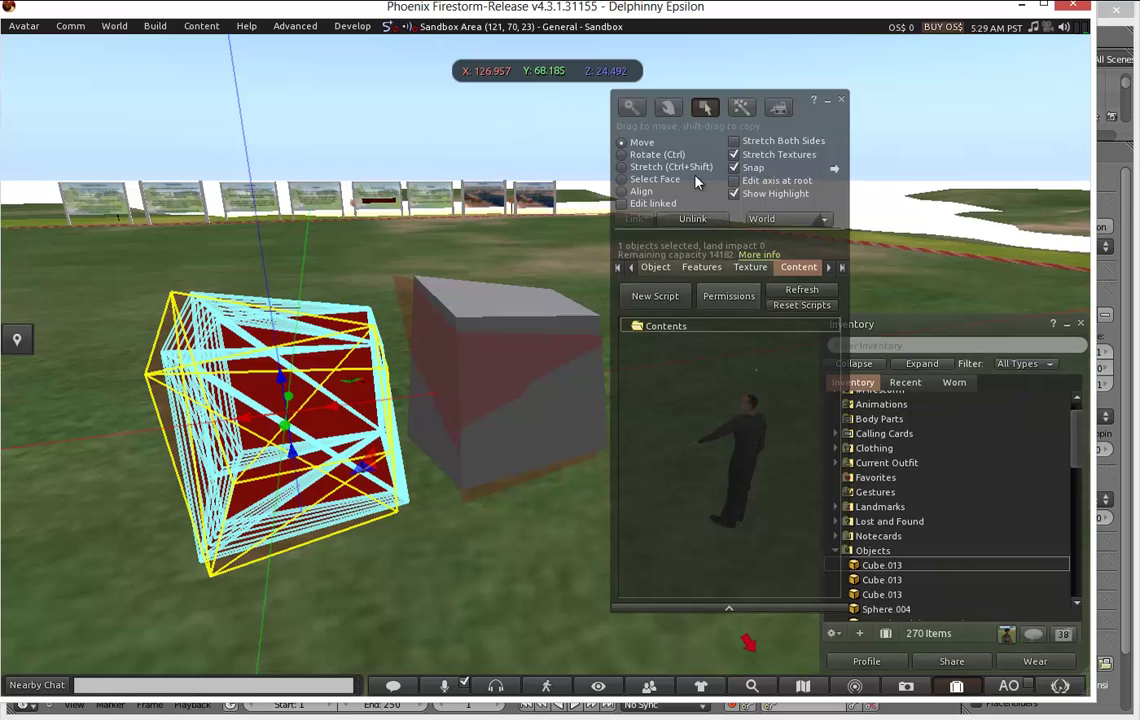
Open New Script from the contents of the grey cube placed first and copy its entire code.
left_click(349, 288)
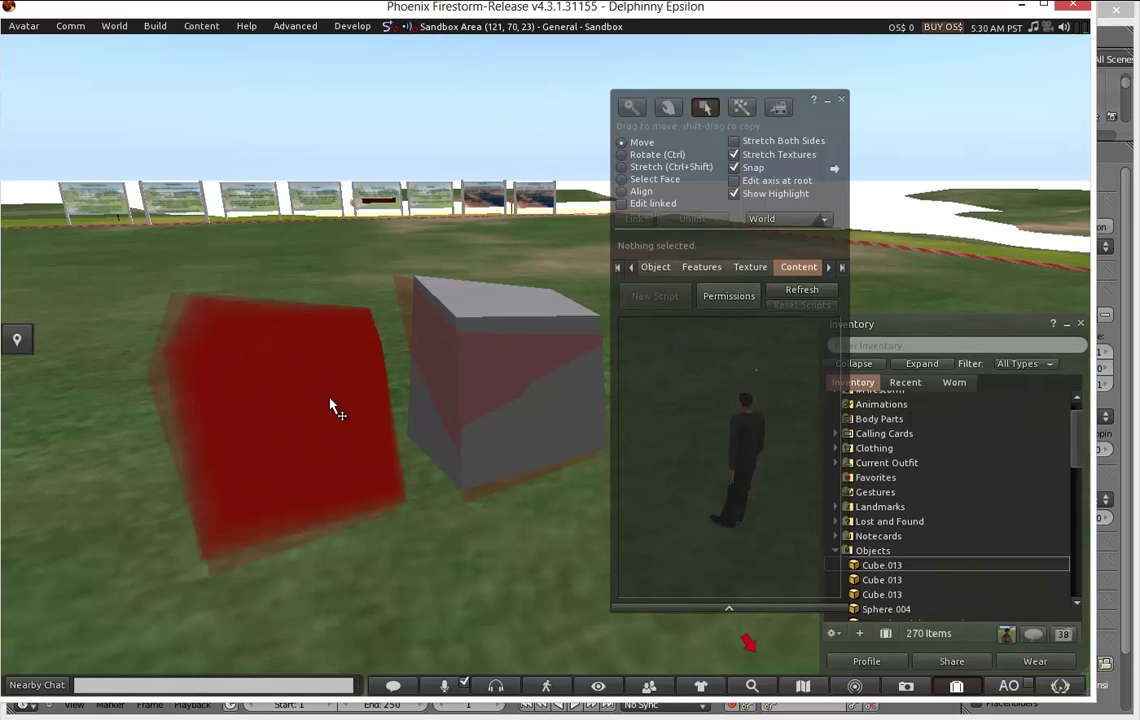
left_click(330, 399)
left_click(539, 367)
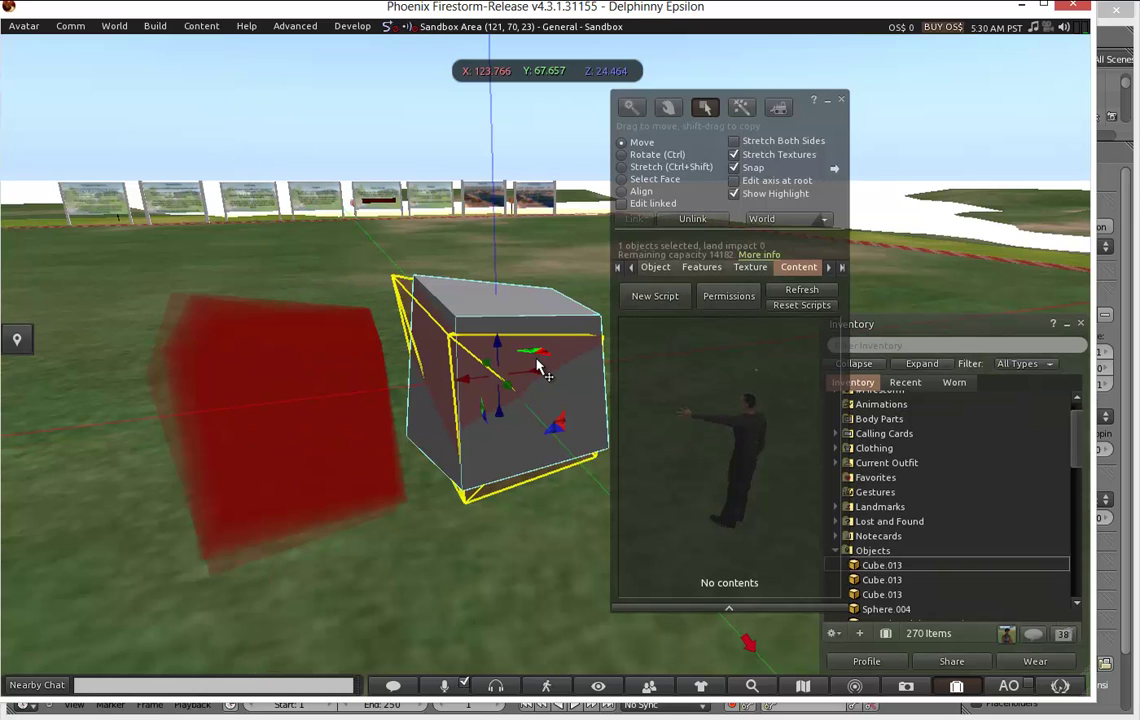
left_click(670, 343)
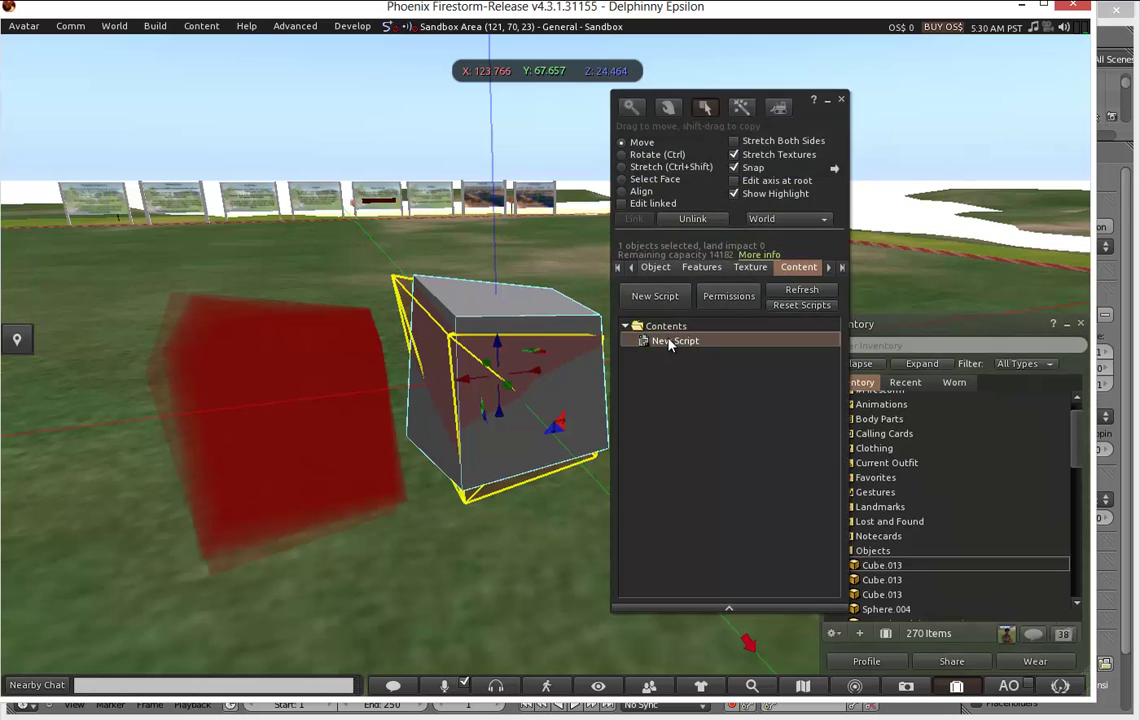
double_click(670, 341)
key("ctrl+a")
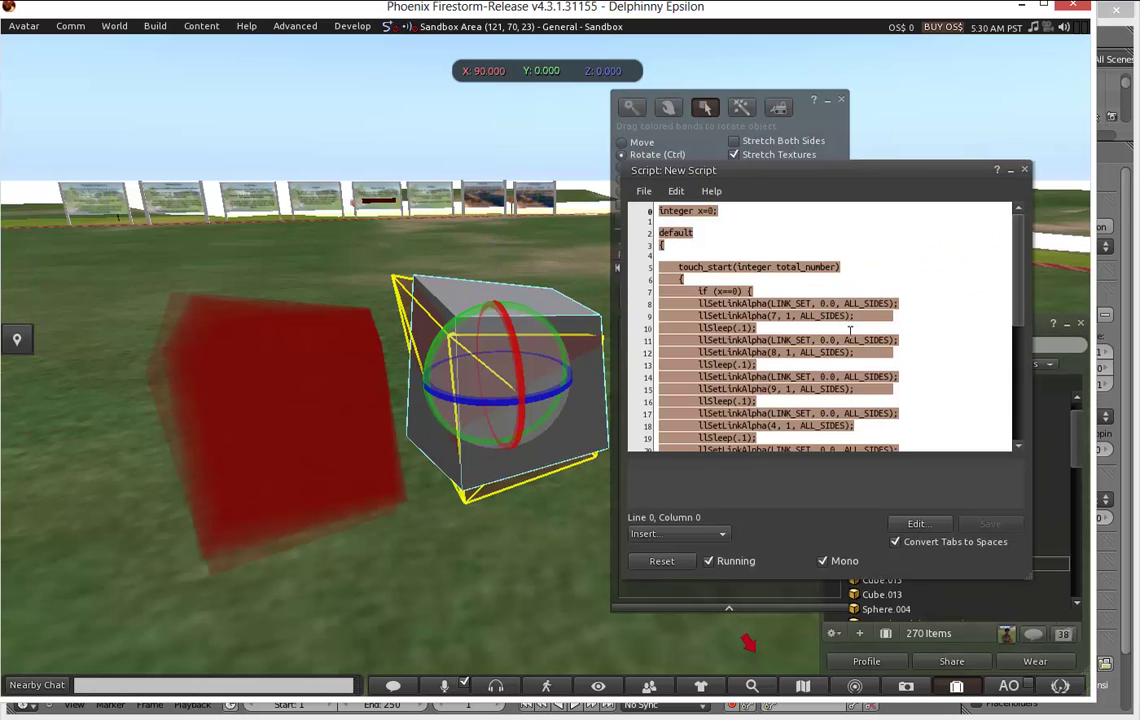
Create a new script in the red transparent cube's contents and replace its default code with the copied link-alpha script.
left_click(300, 422)
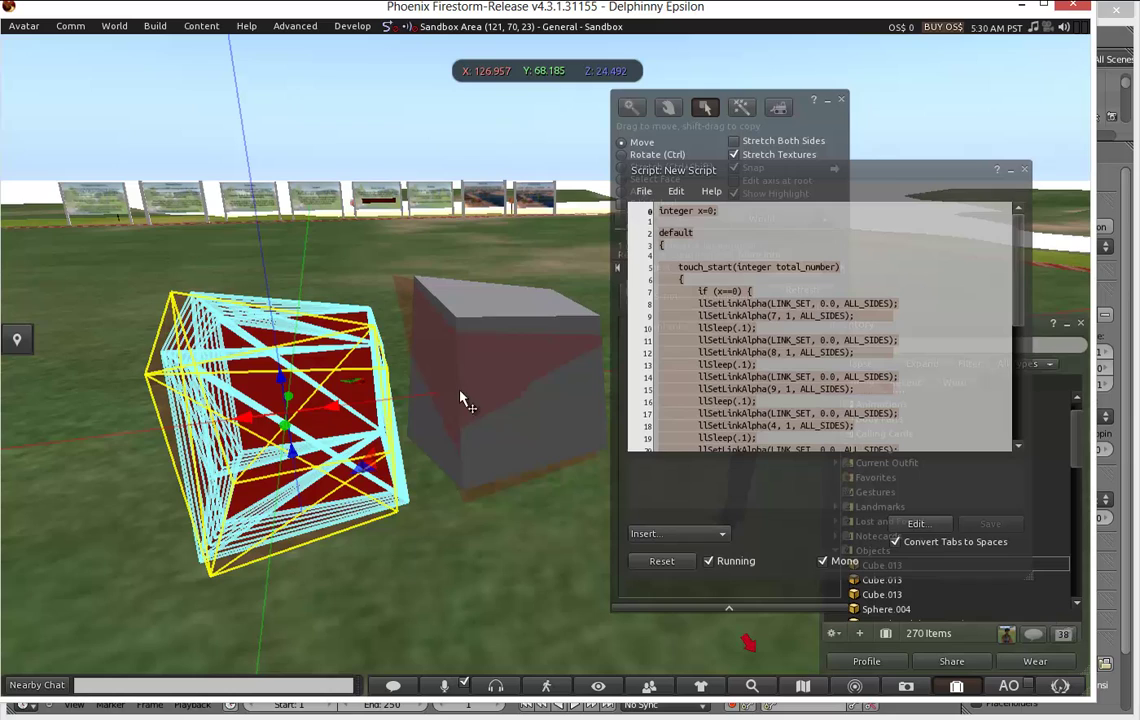
left_click(772, 105)
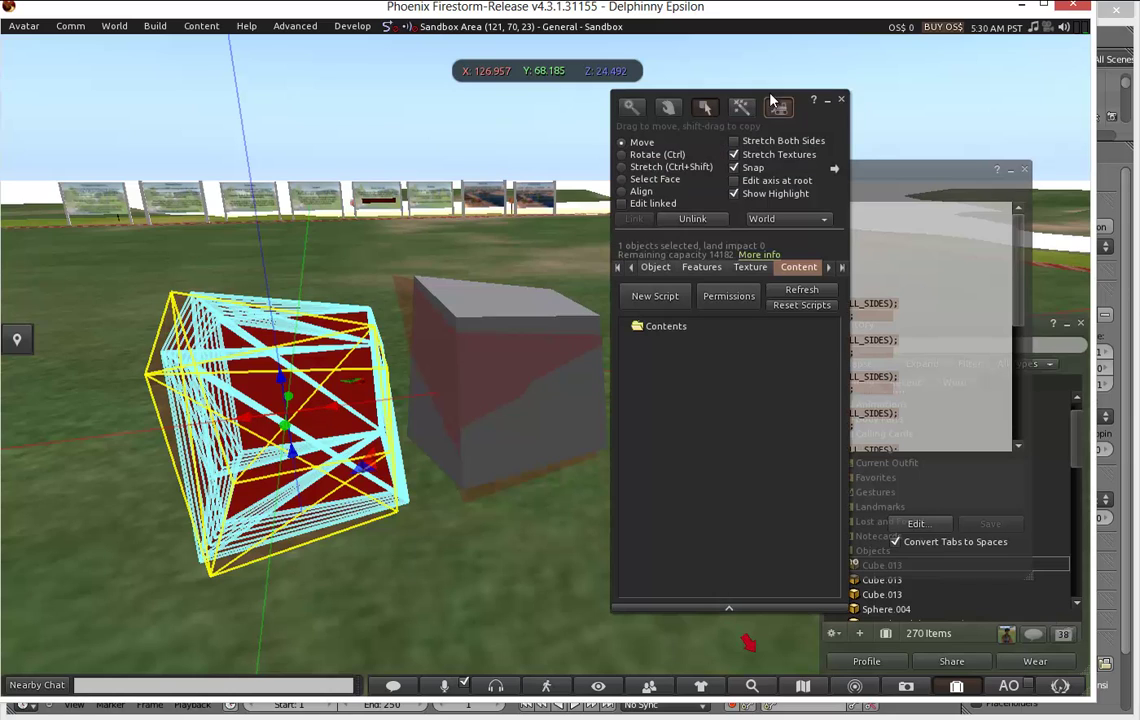
left_click(655, 296)
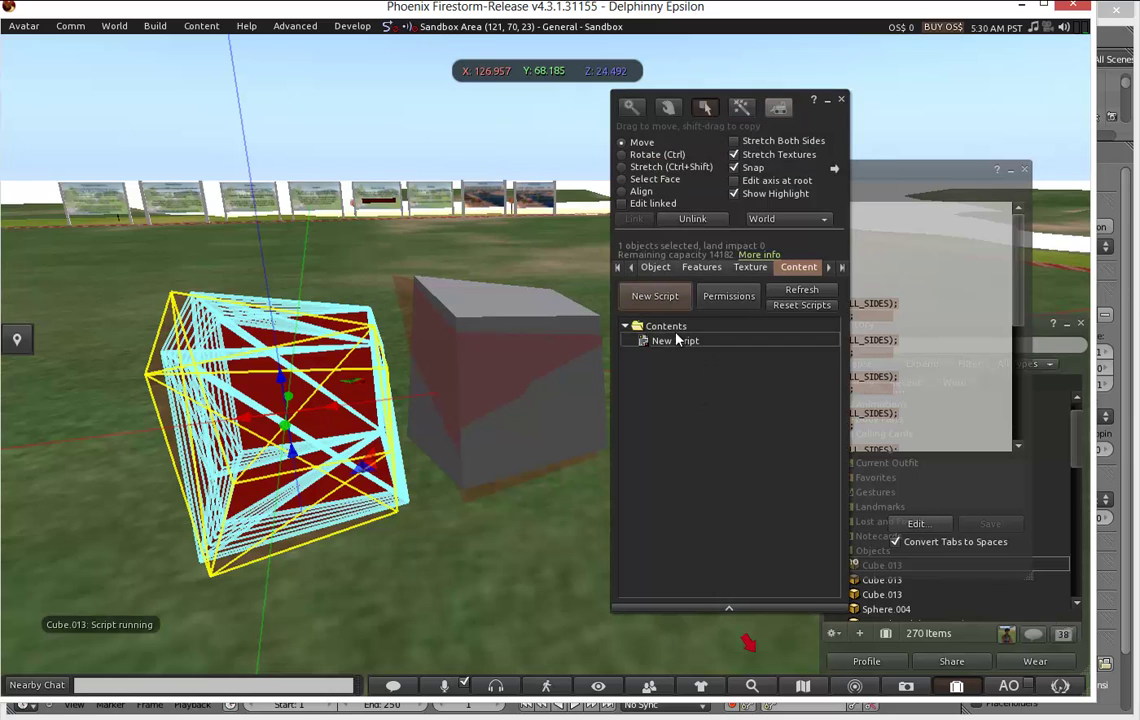
double_click(675, 341)
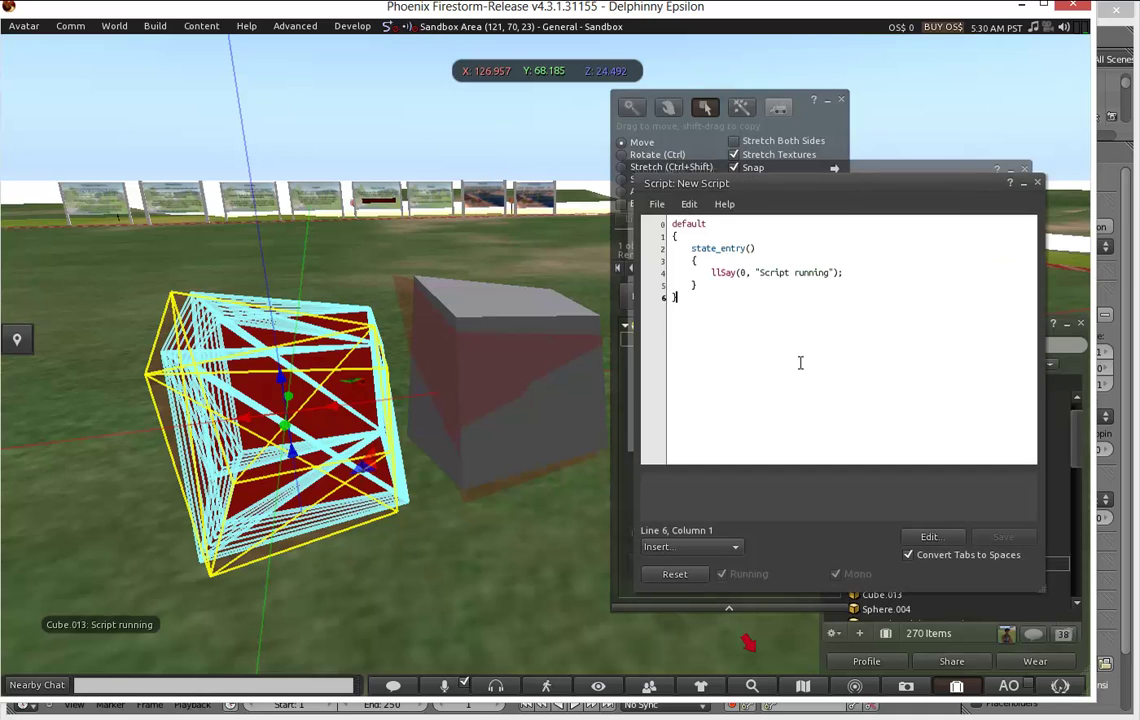
key("ctrl+a")
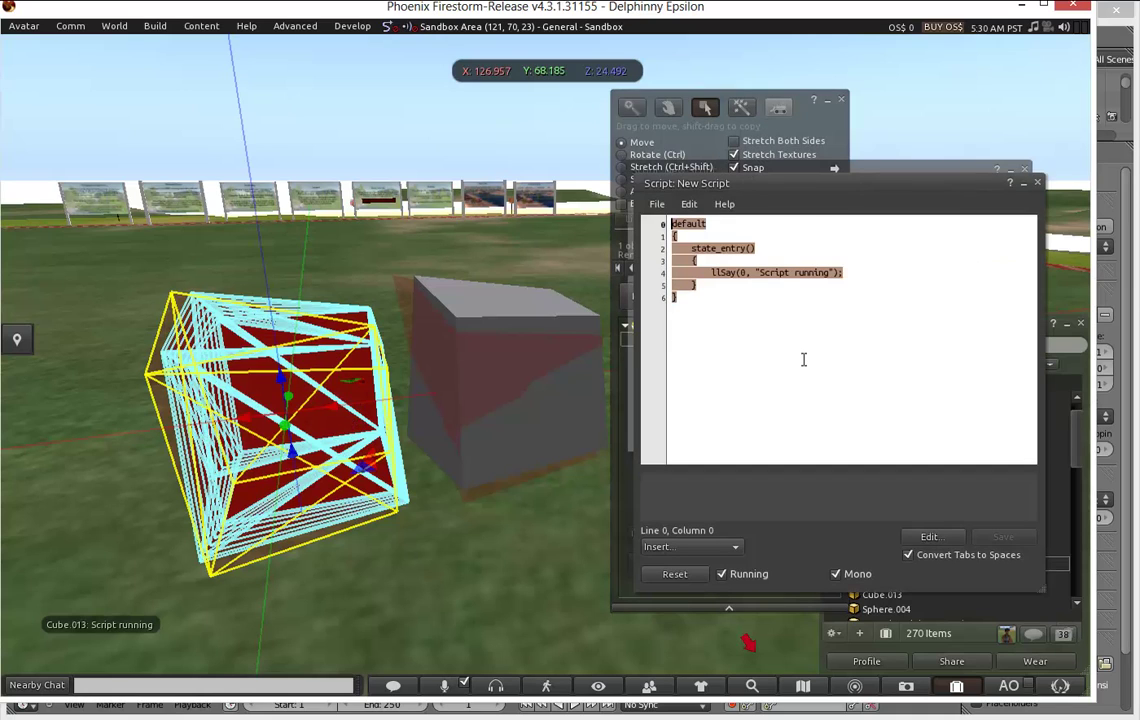
key("ctrl+v")
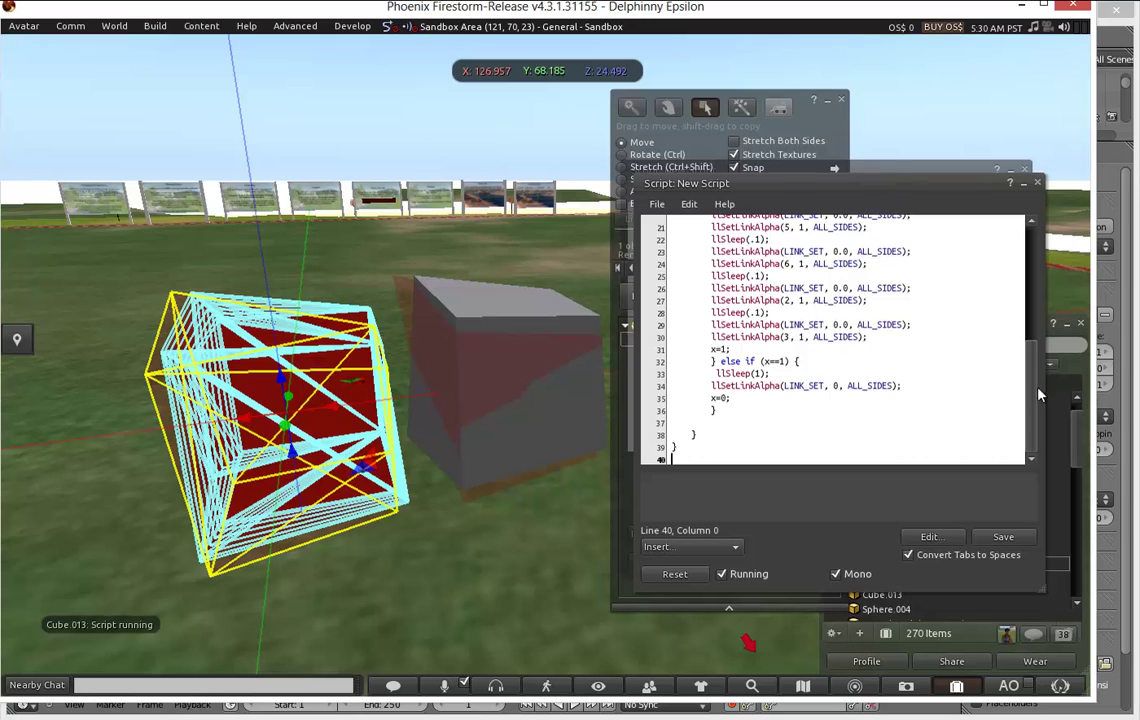
Enlarge the script window and examine the llSetLinkAlpha and llSleep sequence from touch_start through the x==1 branch.
left_click_drag(1030, 368, 1012, 215)
left_click_drag(833, 177, 694, 93)
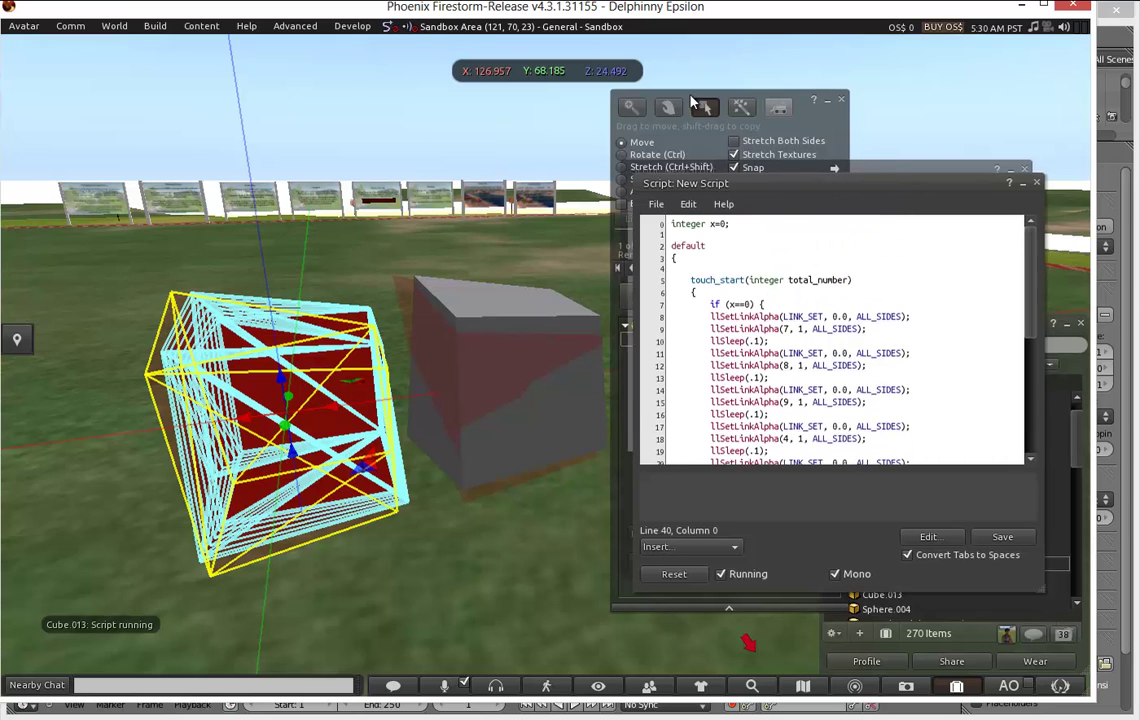
left_click_drag(902, 507, 955, 675)
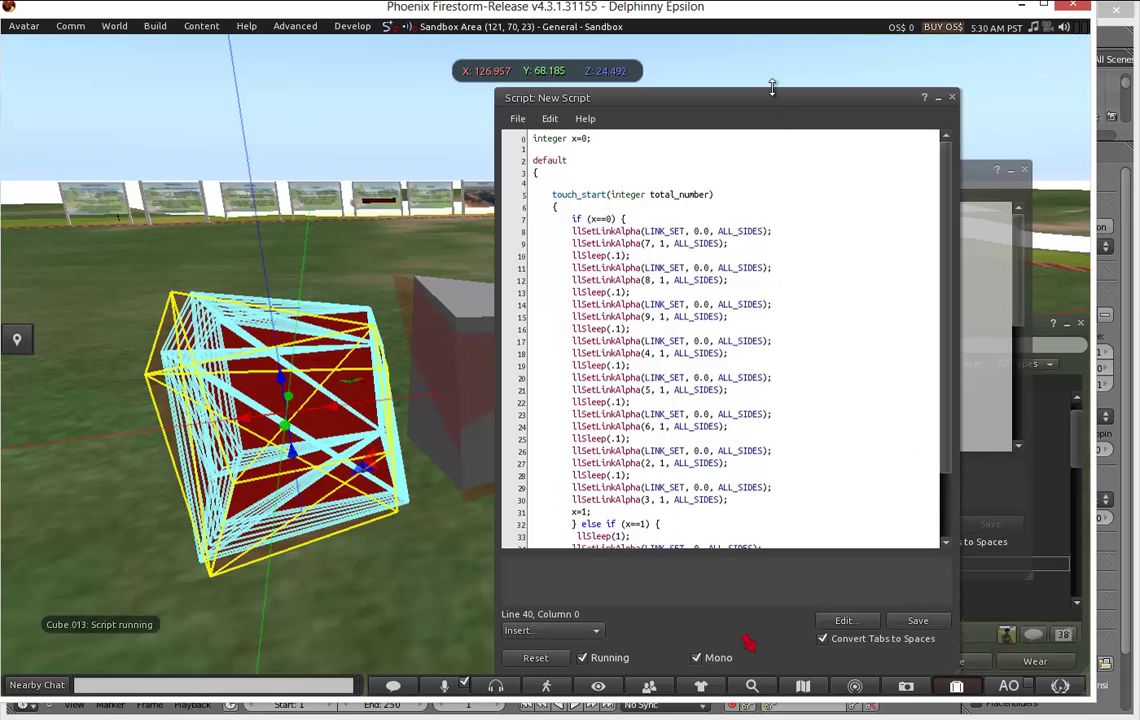
left_click_drag(772, 88, 905, 48)
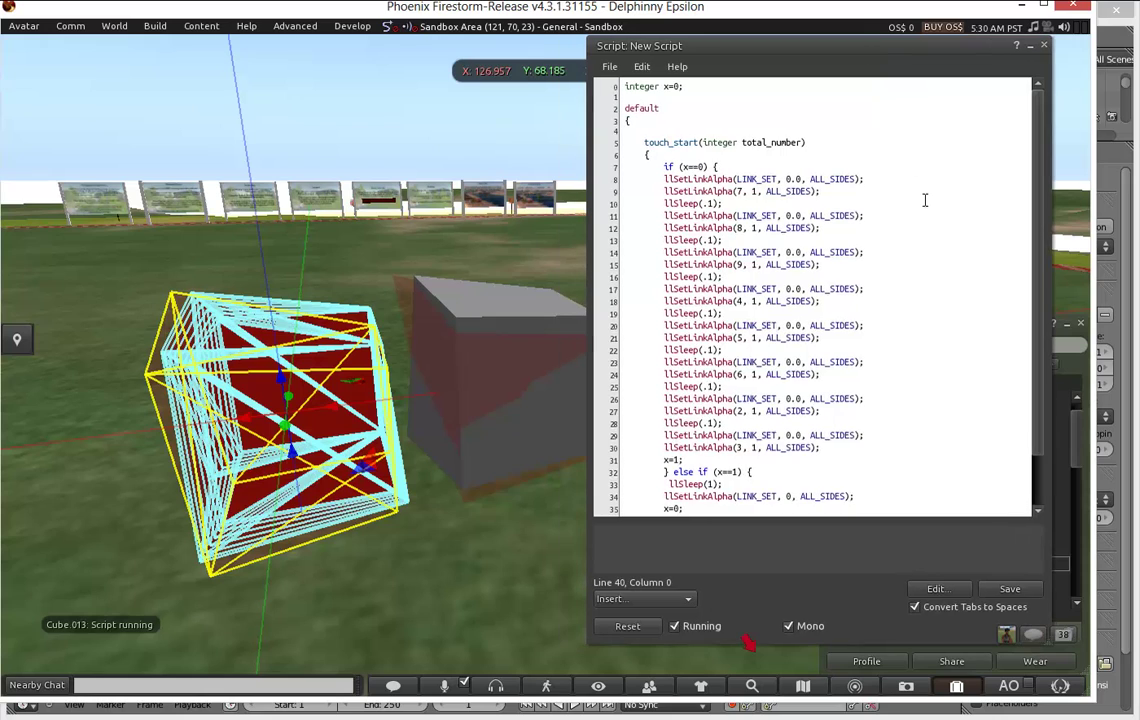
scroll(924, 199, "down", 2)
scroll(835, 155, "up", 1)
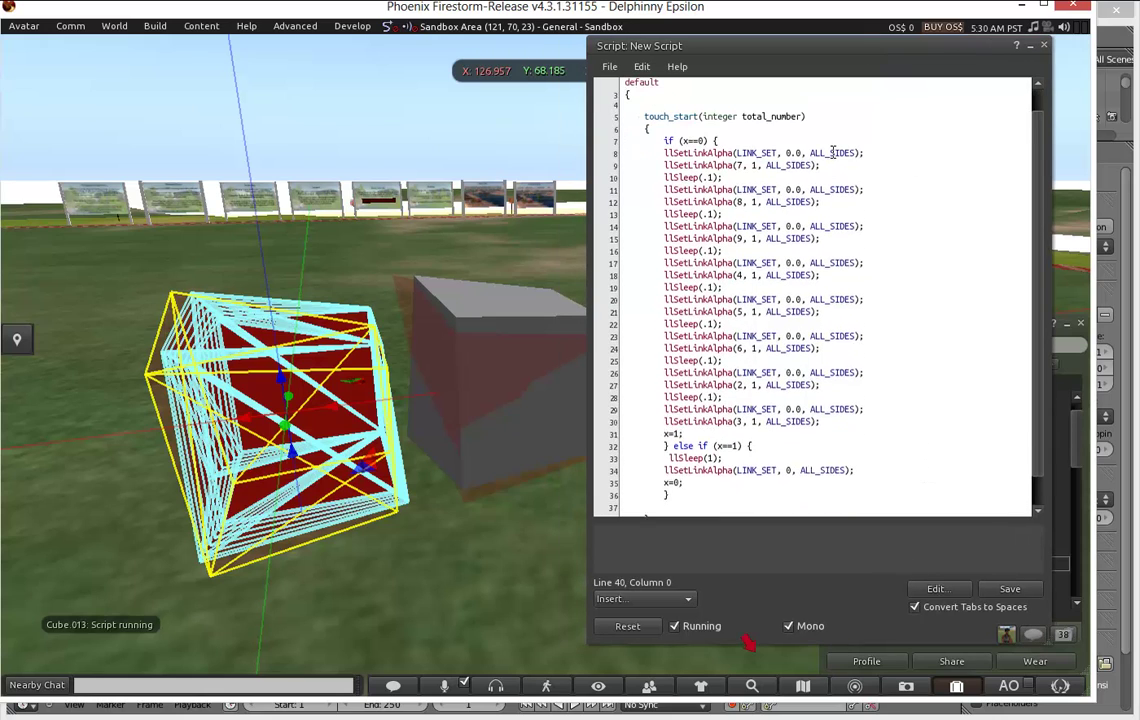
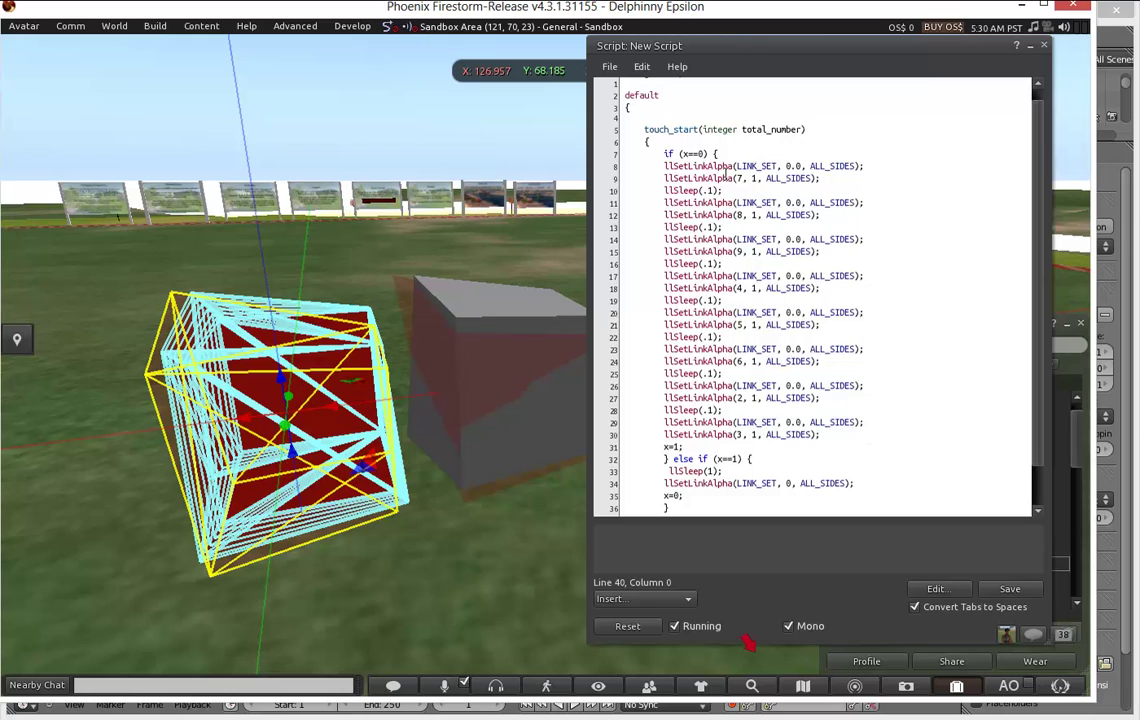
mouse_move(726, 177)
left_click(412, 598)
left_click(779, 362)
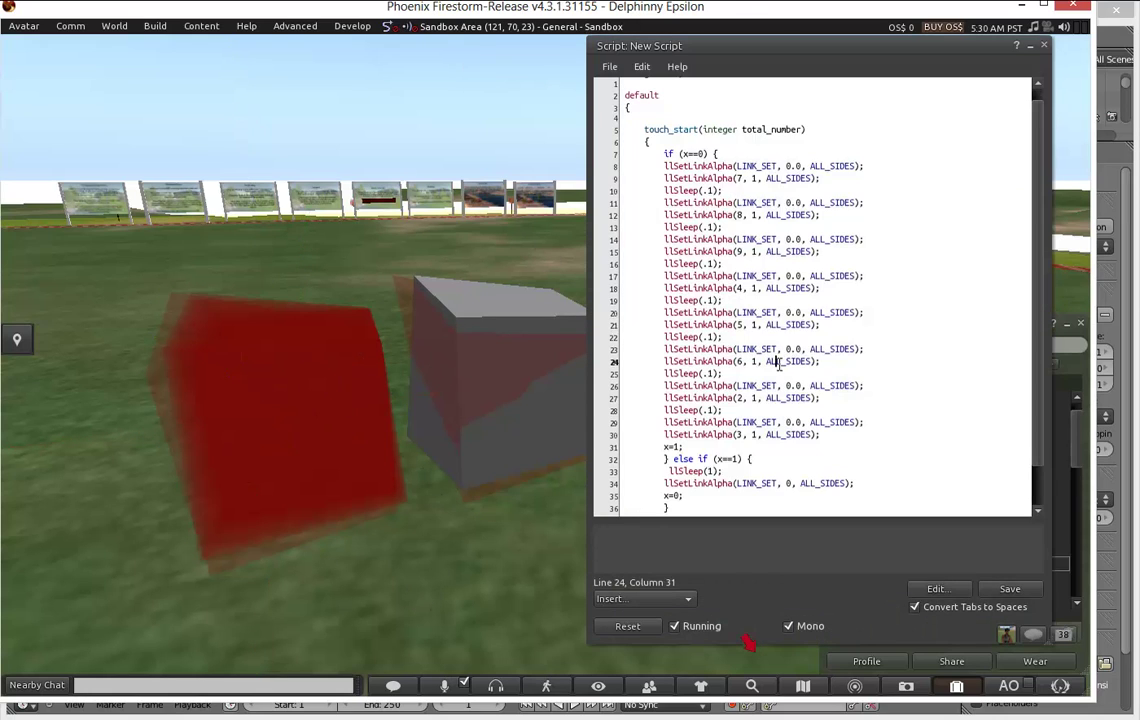
scroll(778, 364, "down", 2)
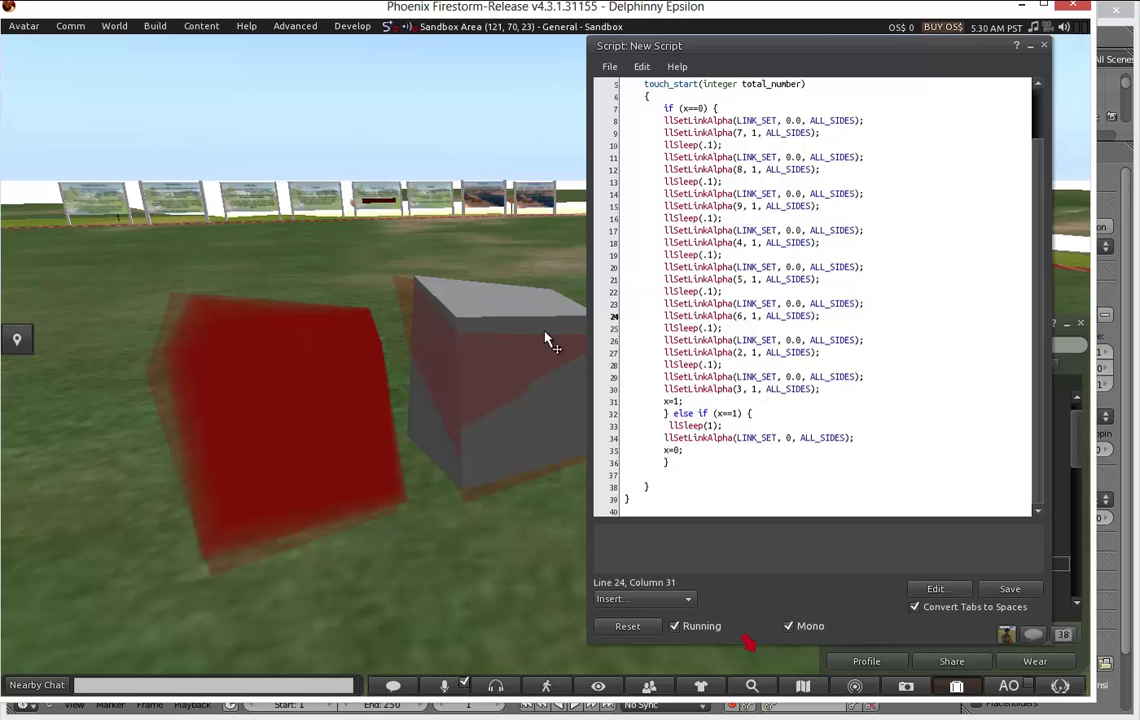
Move the script window aside and set the transparency of all the grey cube's linked parts to 100%.
left_click(519, 382)
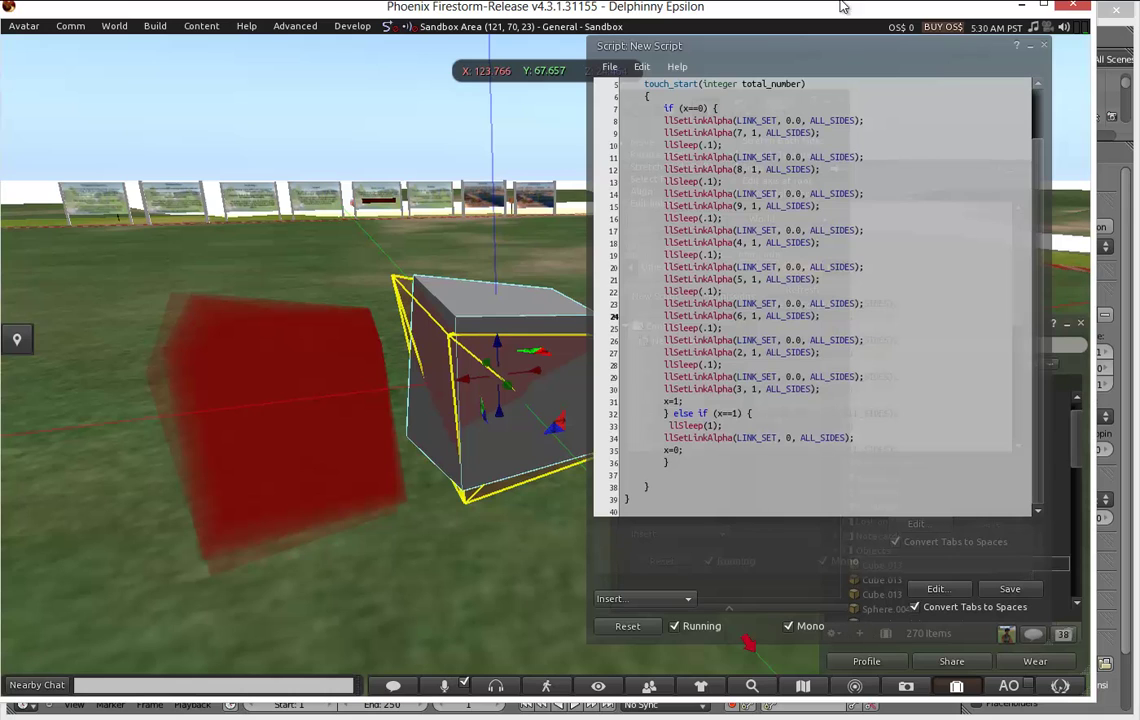
left_click_drag(754, 56, 1008, 508)
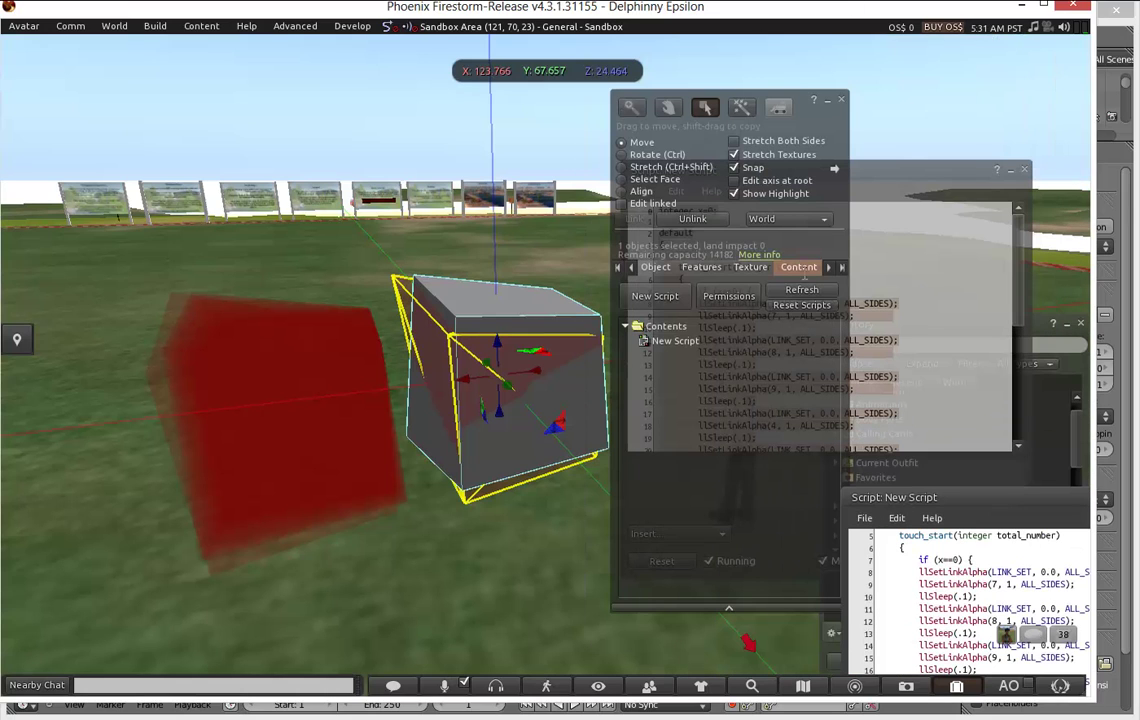
left_click(801, 288)
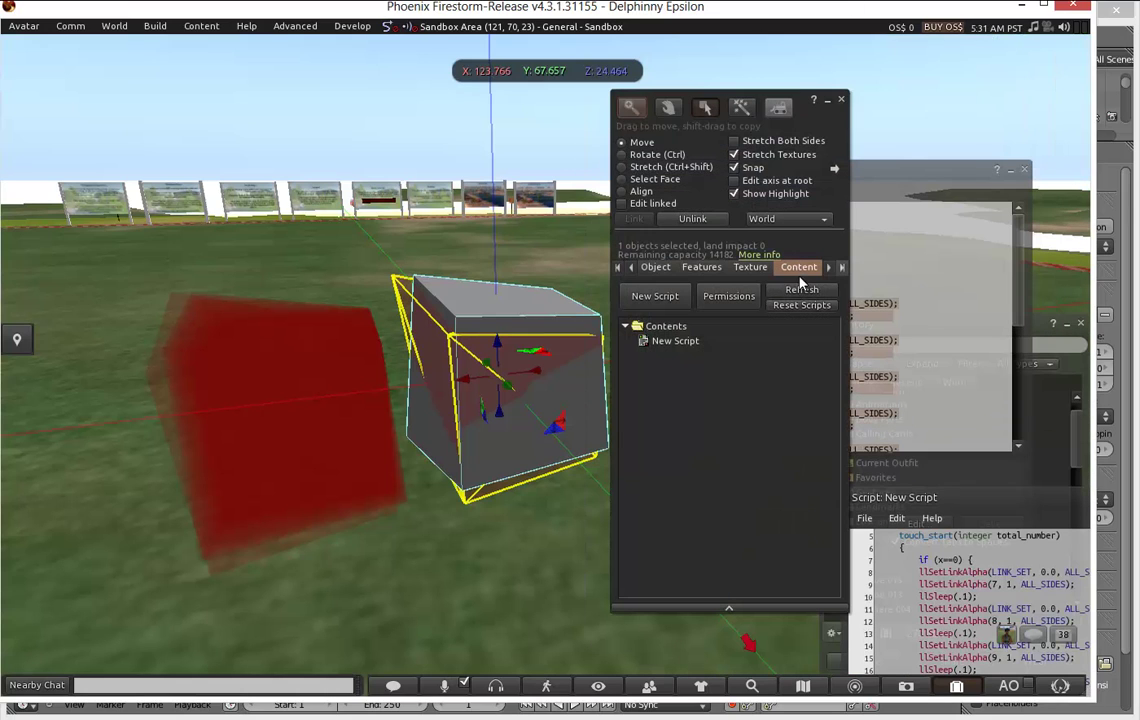
left_click(748, 267)
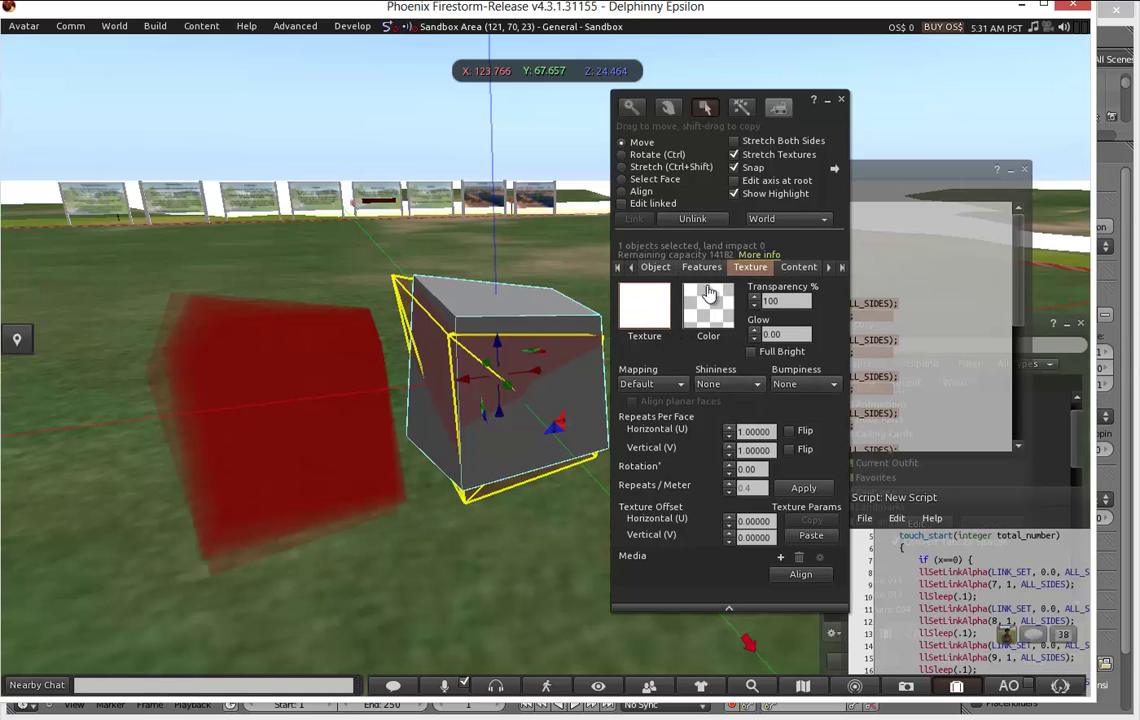
left_click(757, 303)
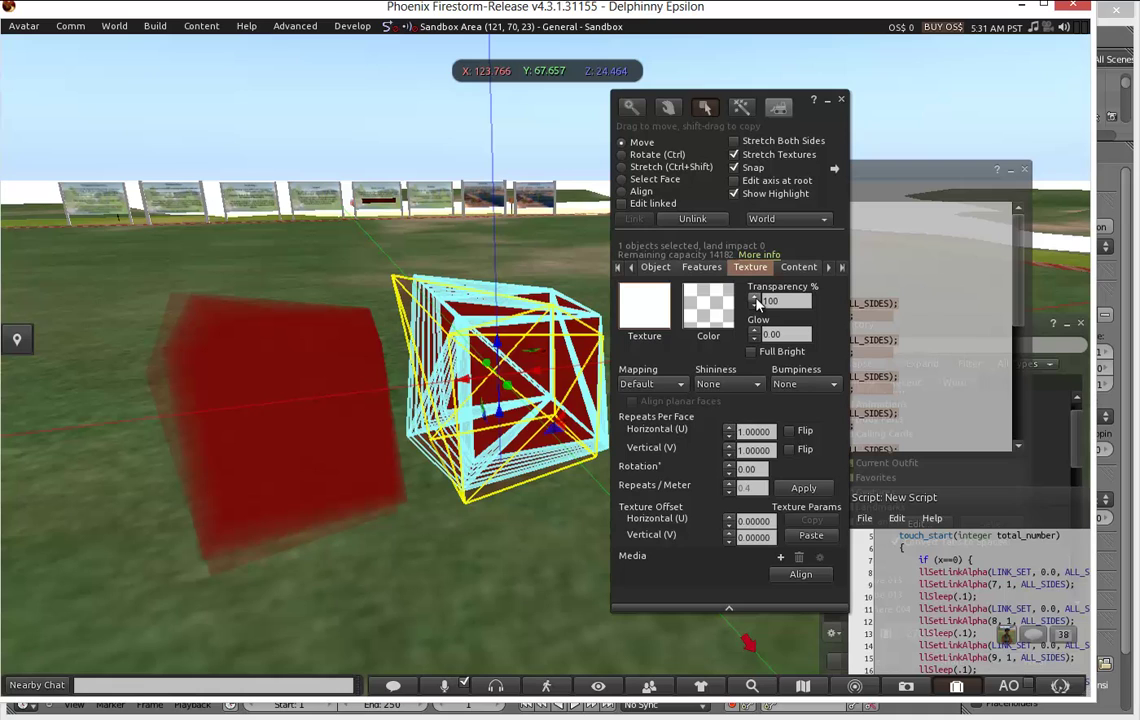
left_click(500, 564)
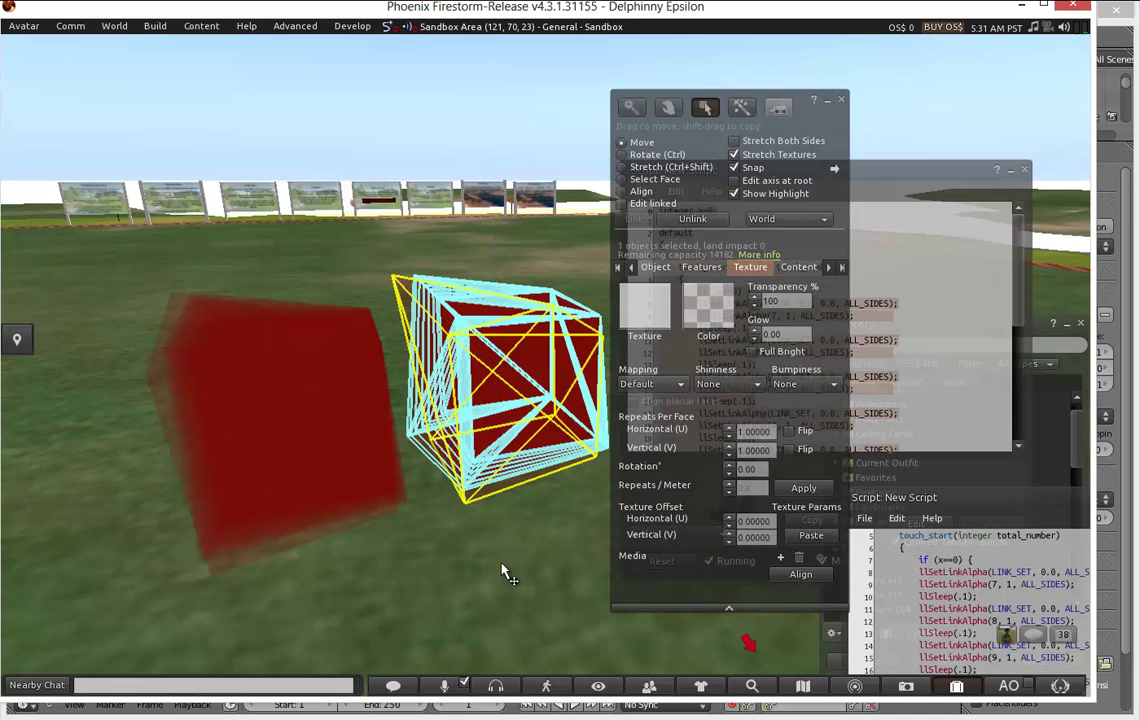
left_click(575, 360)
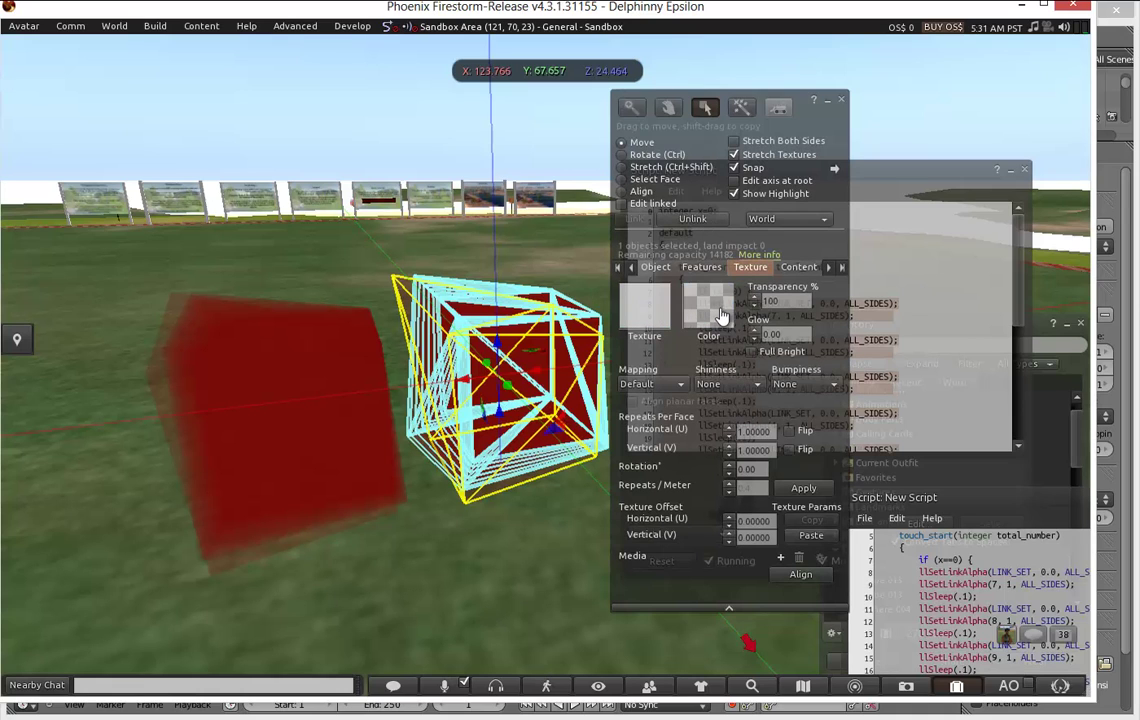
left_click(571, 281)
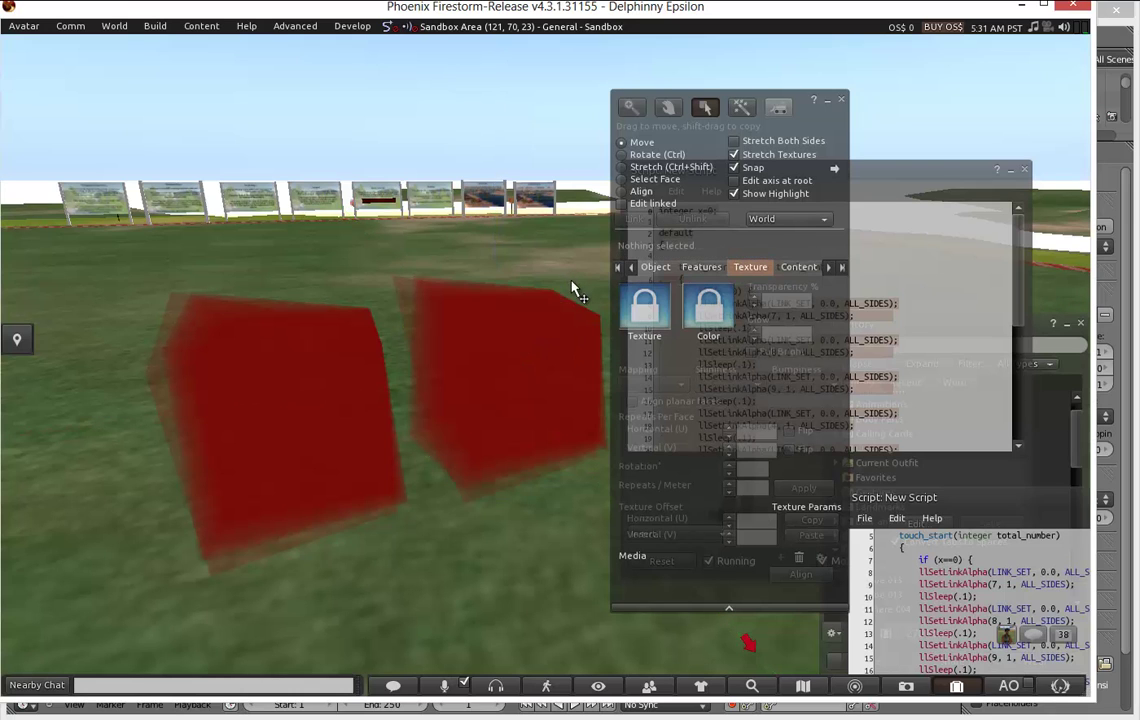
key("Escape")
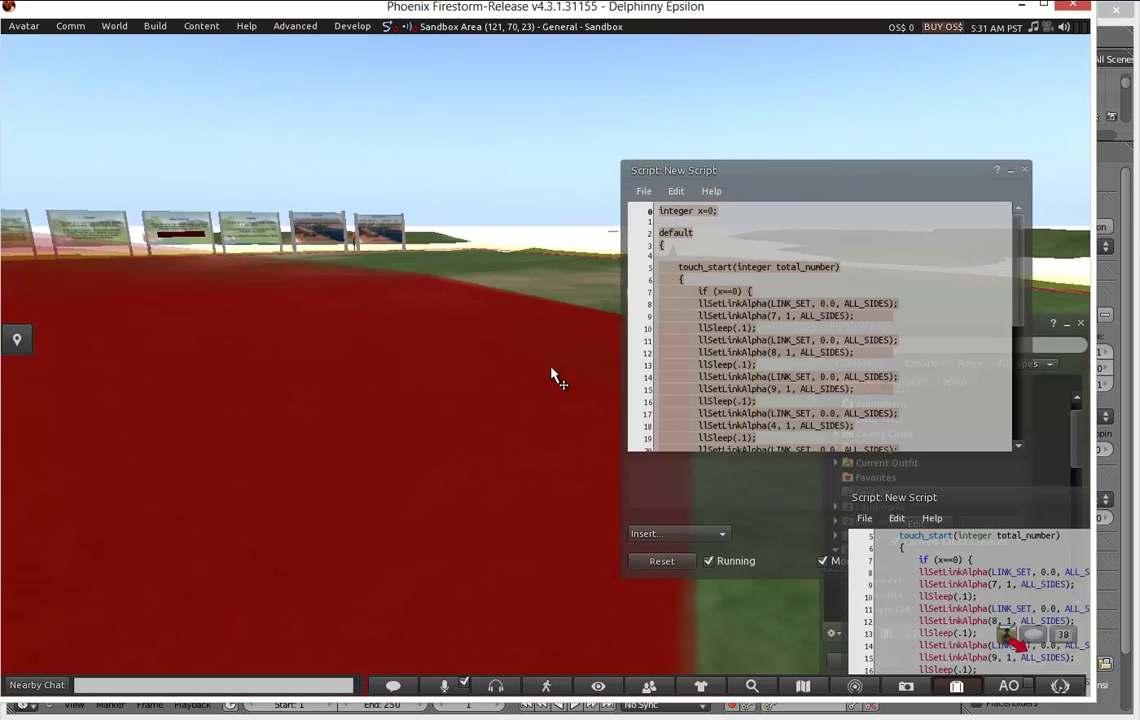
Open the cube placed first for editing from close up and turn on editing of its individual linked parts.
left_click(554, 376)
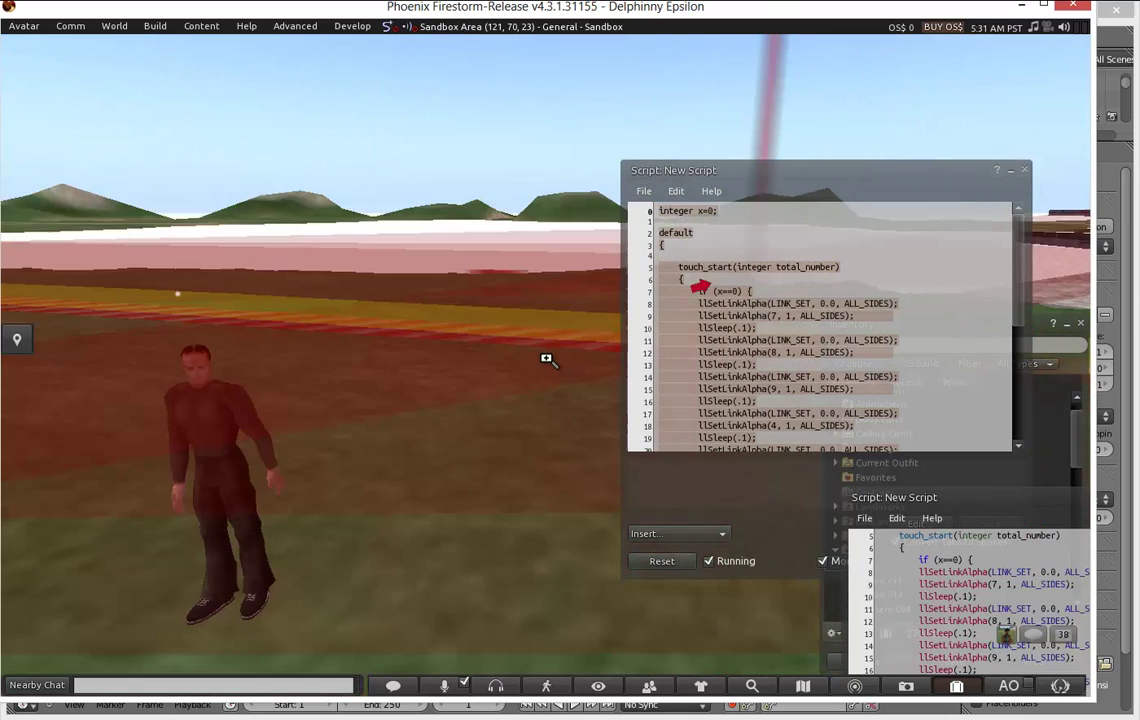
left_click_drag(546, 359, 547, 367, "alt")
key("ctrl+3")
right_click(390, 339)
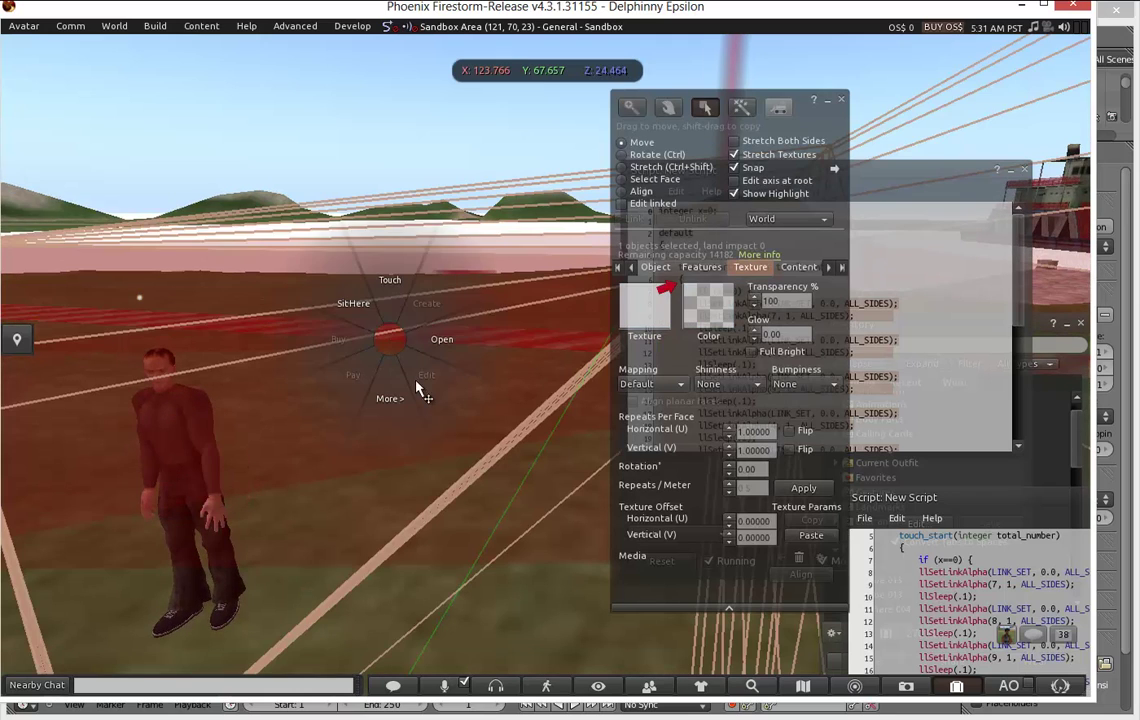
left_click(417, 381)
left_click(623, 202)
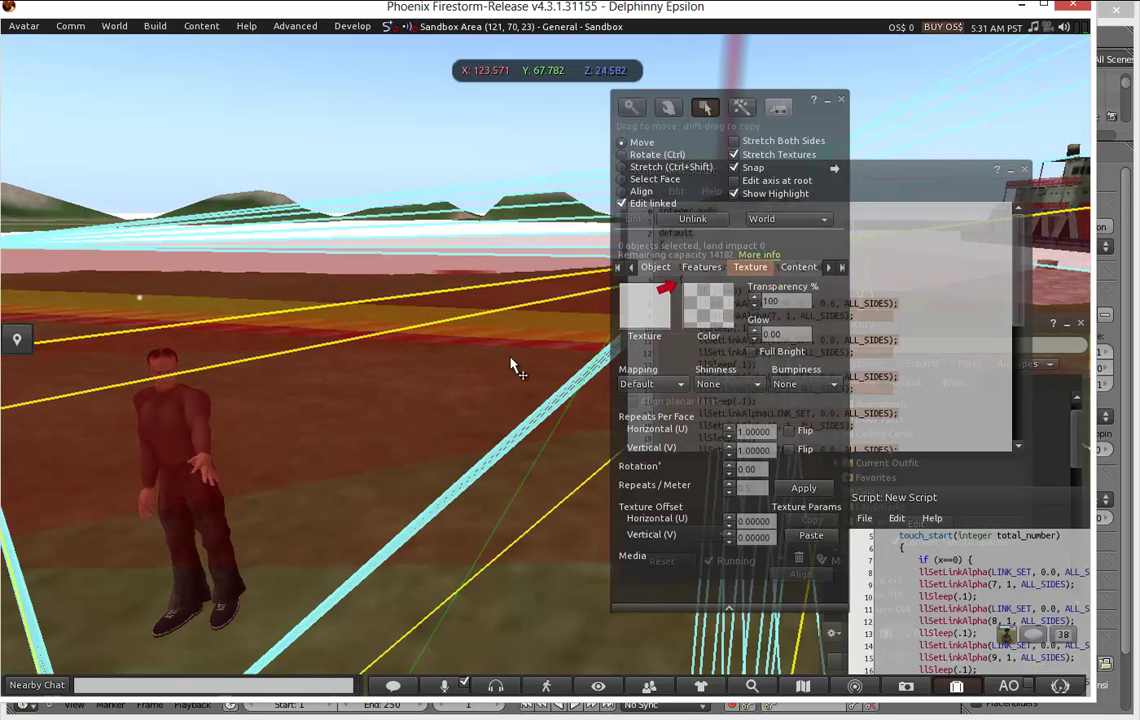
mouse_move(551, 371)
left_mouse_down("alt")
mouse_move(565, 402)
mouse_move(560, 351)
mouse_move(570, 364)
mouse_move(601, 354)
mouse_move(542, 374)
mouse_move(545, 364)
mouse_move(548, 410)
mouse_move(552, 377)
mouse_move(575, 387)
mouse_move(547, 356)
mouse_move(567, 347)
mouse_move(555, 359)
mouse_move(555, 344)
mouse_move(544, 369)
left_mouse_up("alt")
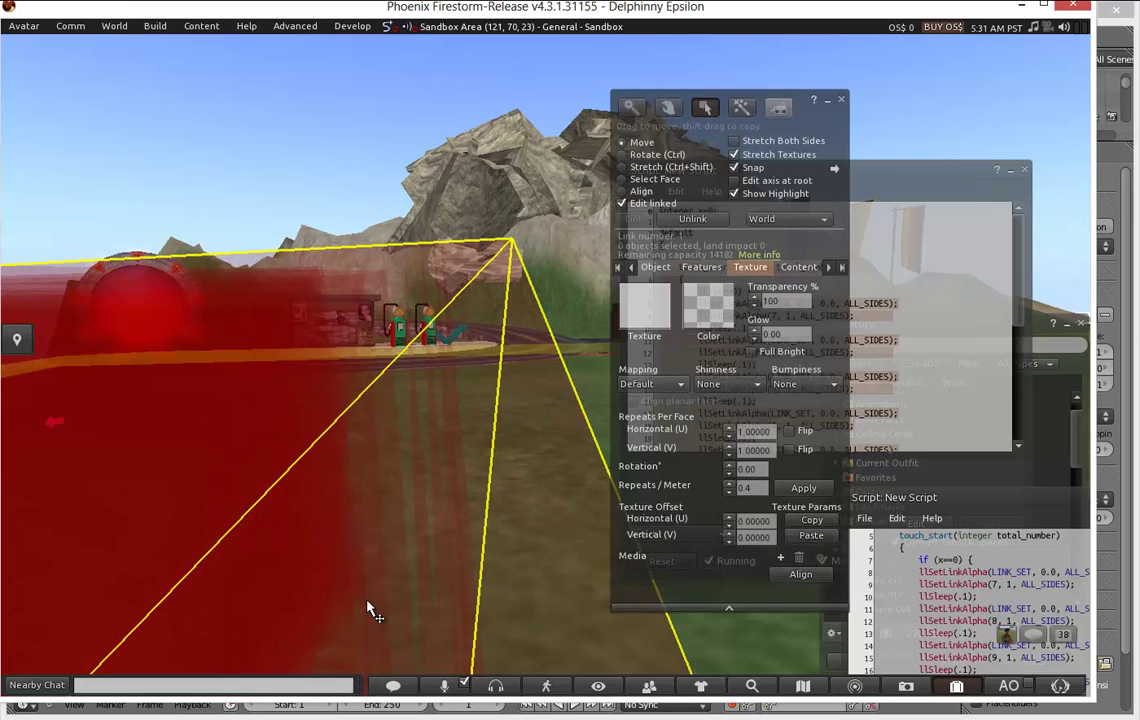
Select a linked part of the first cube up close and show its general properties.
left_click(369, 609)
left_click(420, 552)
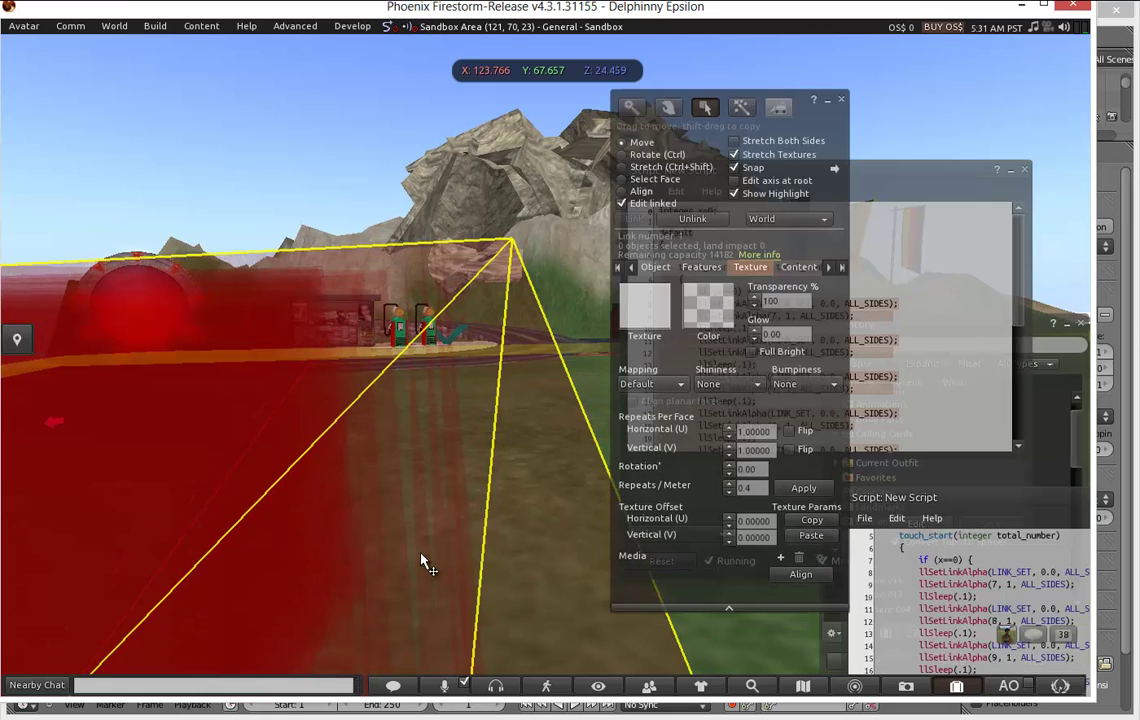
left_click_drag(466, 474, 548, 366, "alt")
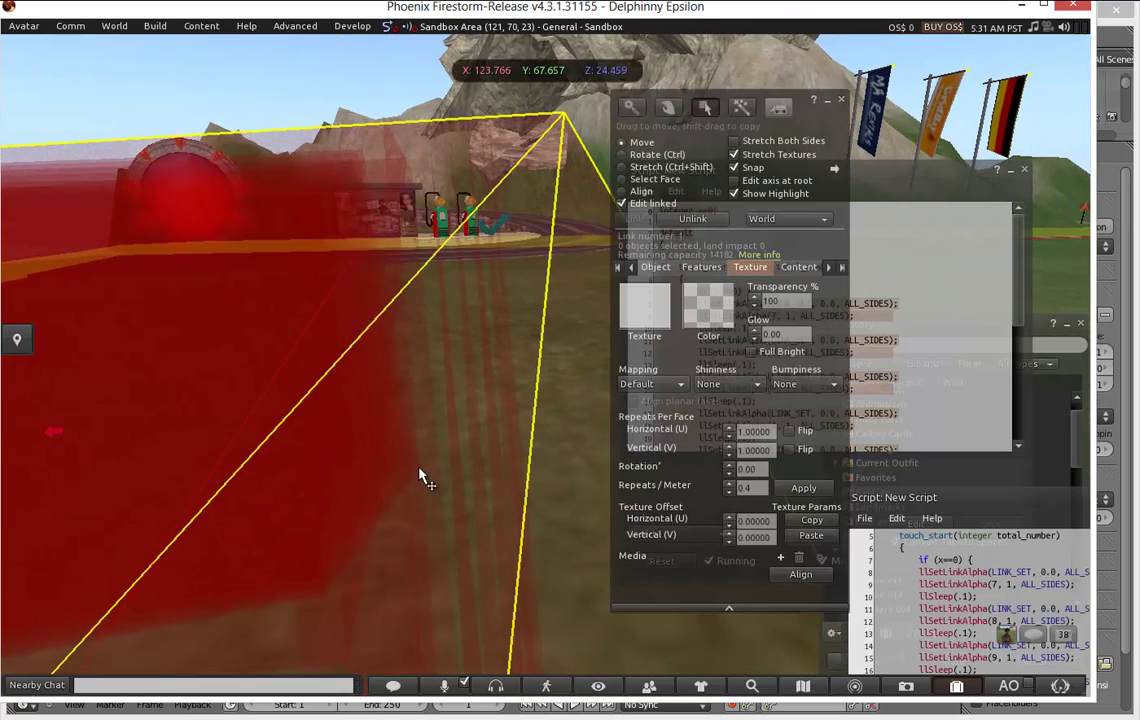
left_click(445, 480)
left_click(461, 471)
left_click(628, 268)
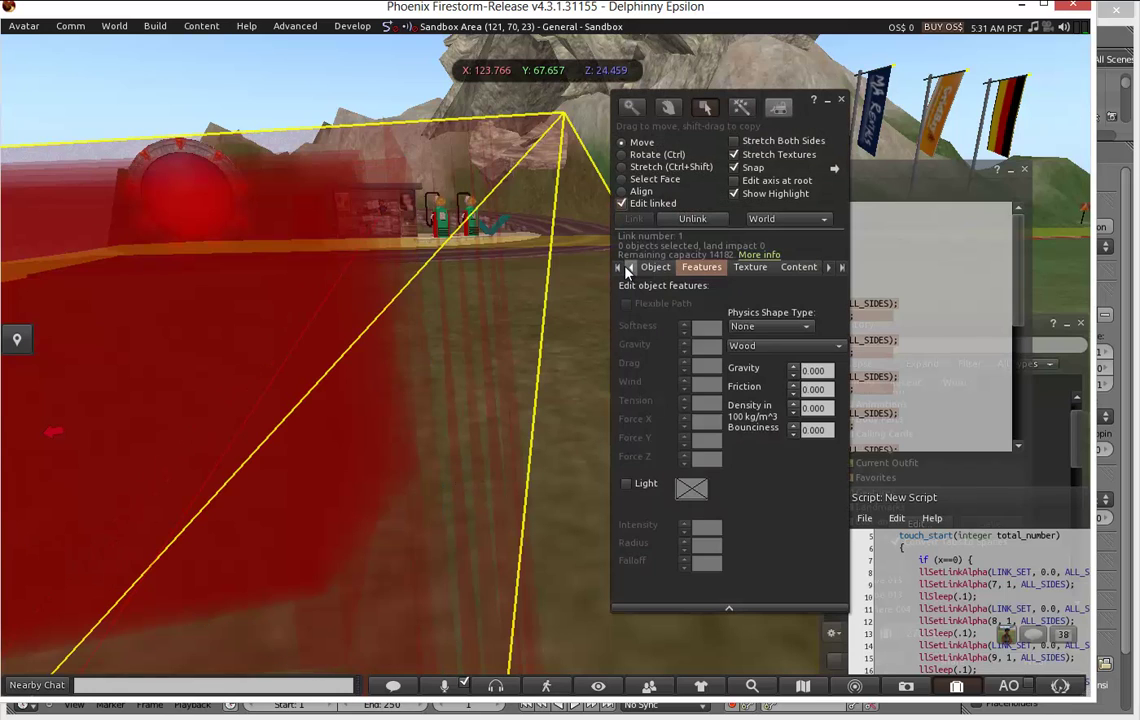
left_click(628, 268)
left_click(643, 272)
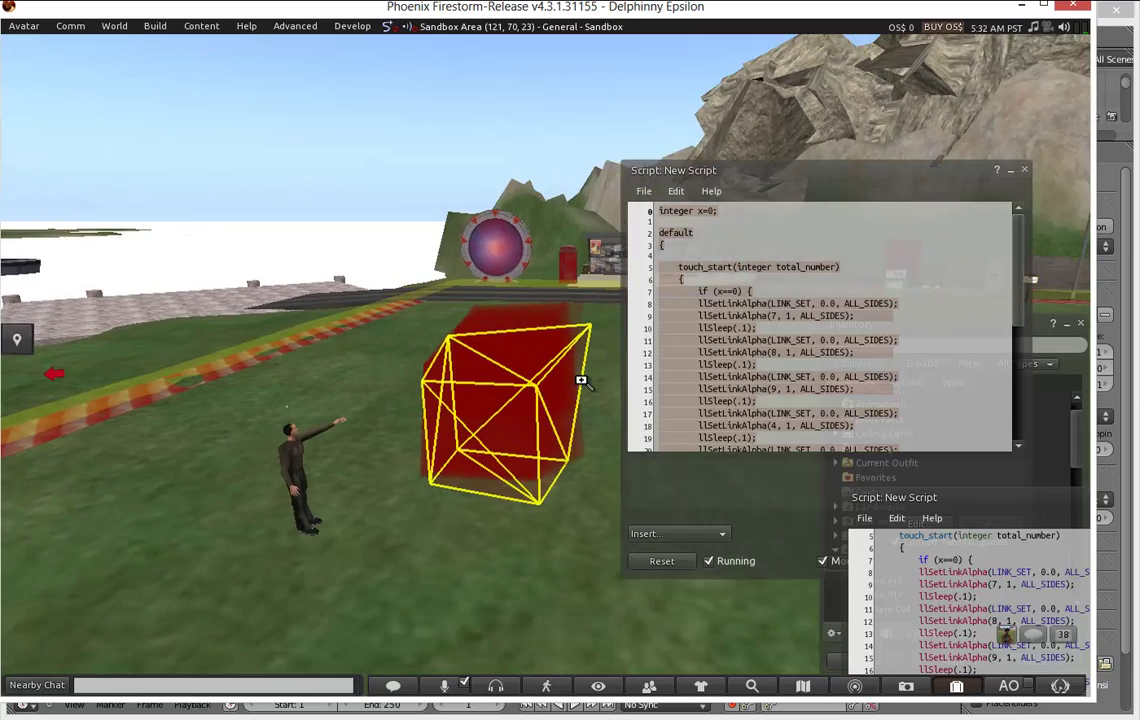
Select several individual linked parts of the first cube from different sides and check each one's link number.
mouse_move(549, 360)
left_mouse_down("alt")
mouse_move(540, 364)
mouse_move(564, 369)
mouse_move(546, 366)
left_mouse_up("alt")
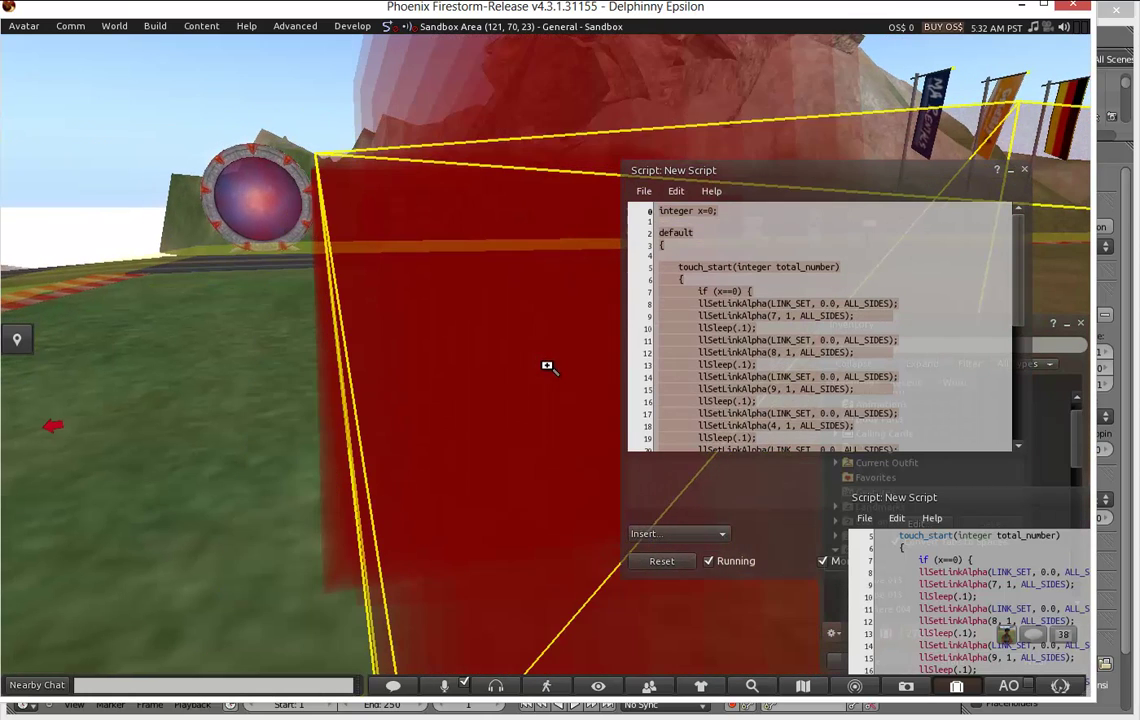
left_click(427, 103)
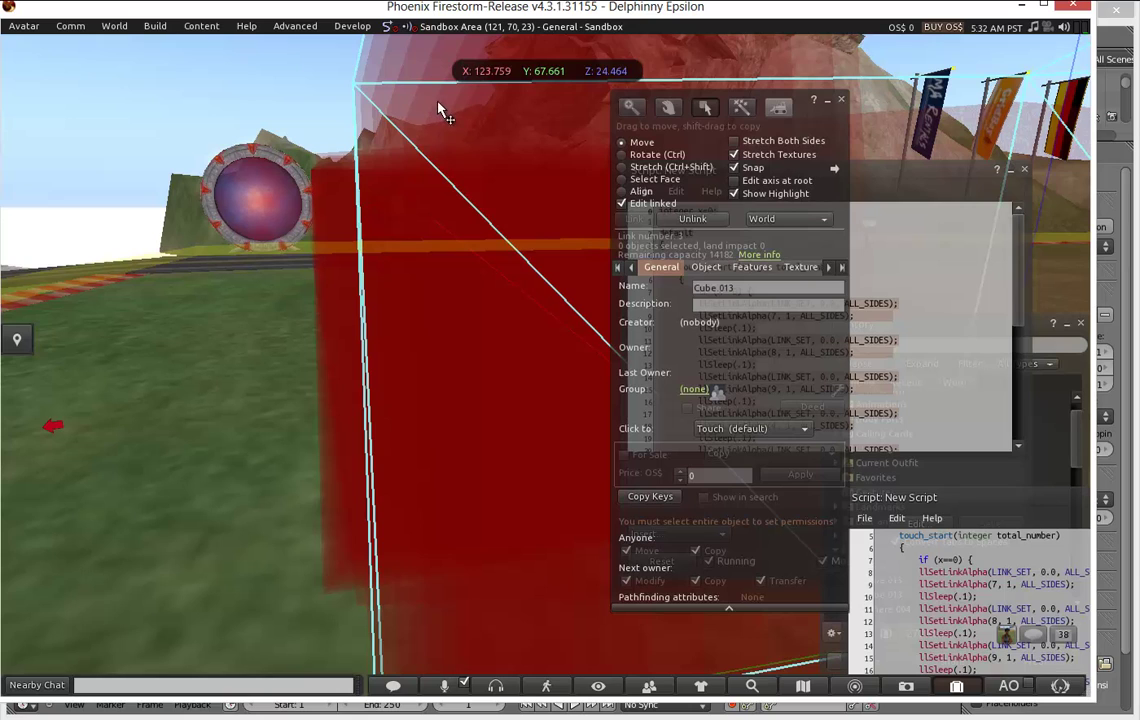
mouse_move(547, 369)
left_mouse_down("alt")
mouse_move(527, 373)
mouse_move(534, 366)
mouse_move(547, 392)
mouse_move(529, 377)
mouse_move(556, 450)
mouse_move(567, 356)
mouse_move(585, 356)
mouse_move(544, 364)
left_mouse_up("alt")
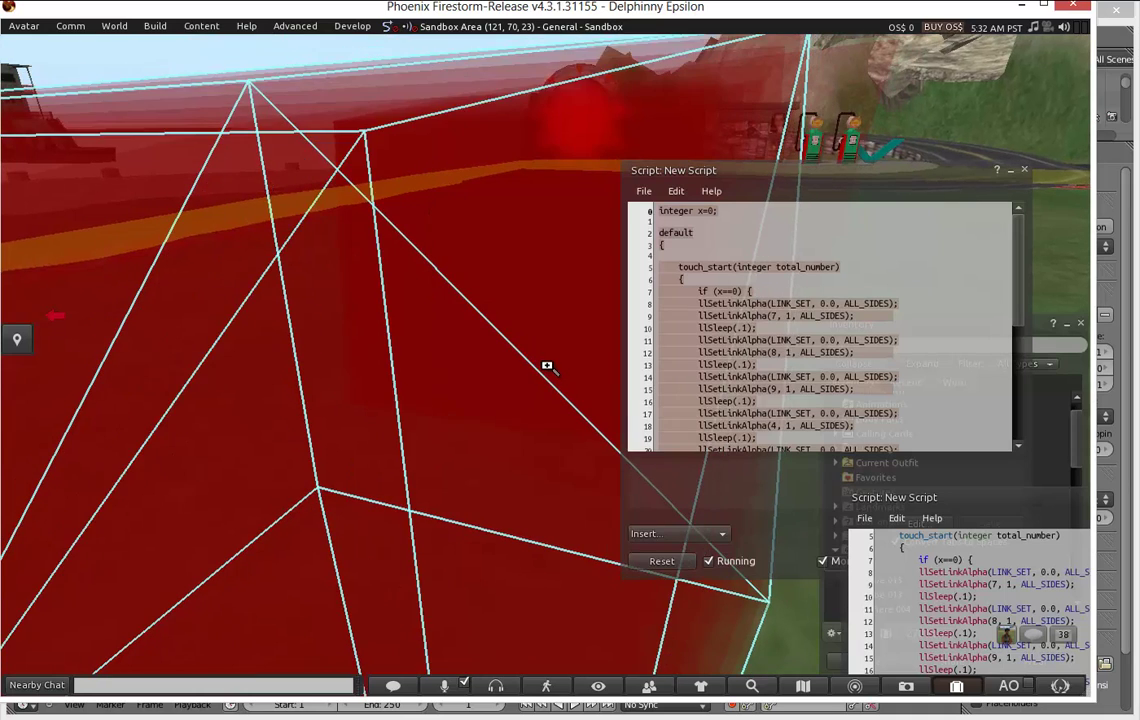
key("ctrl+3")
left_click(837, 61)
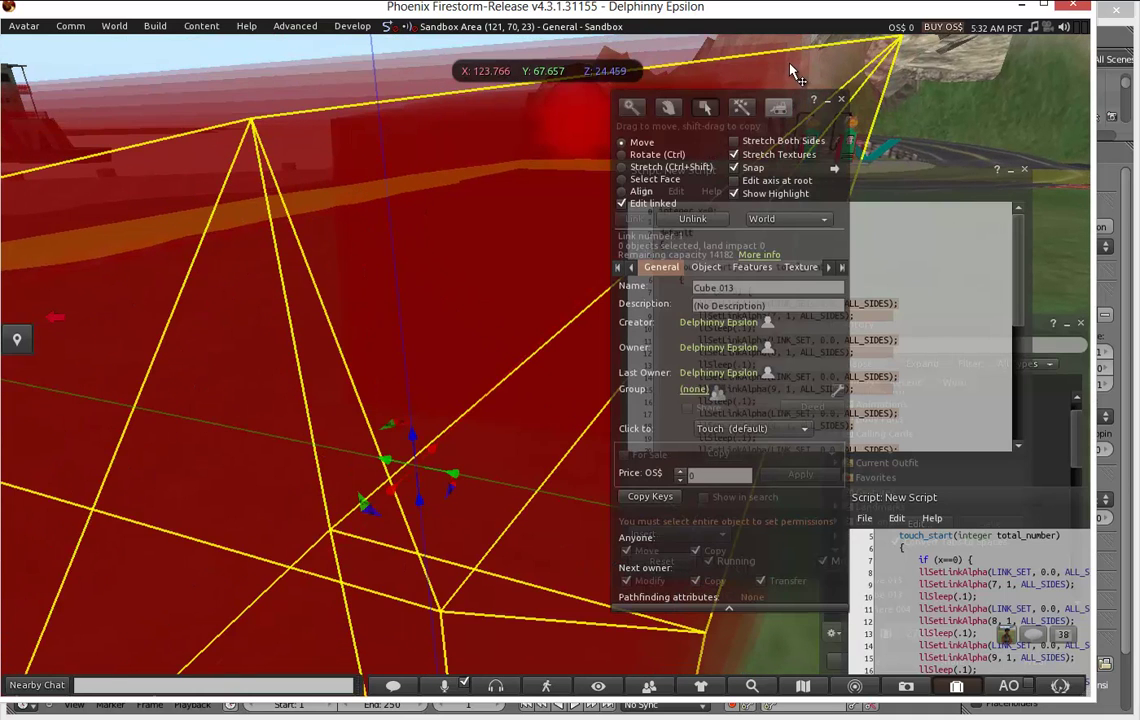
left_click(788, 64)
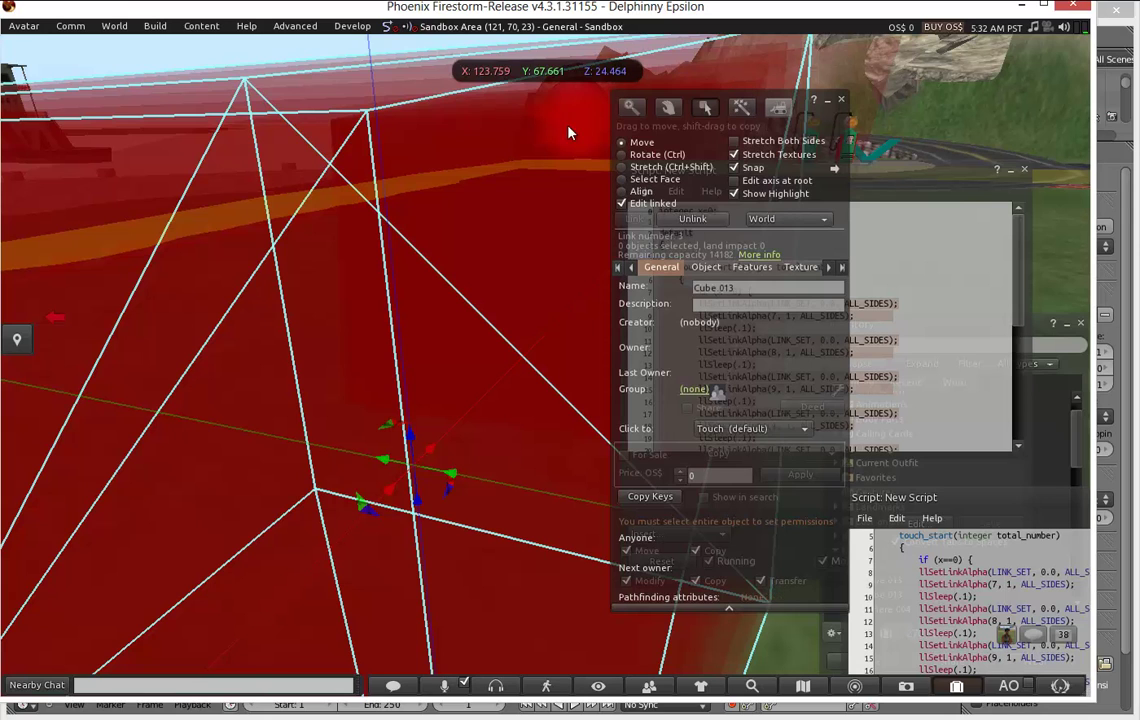
key("ctrl+1")
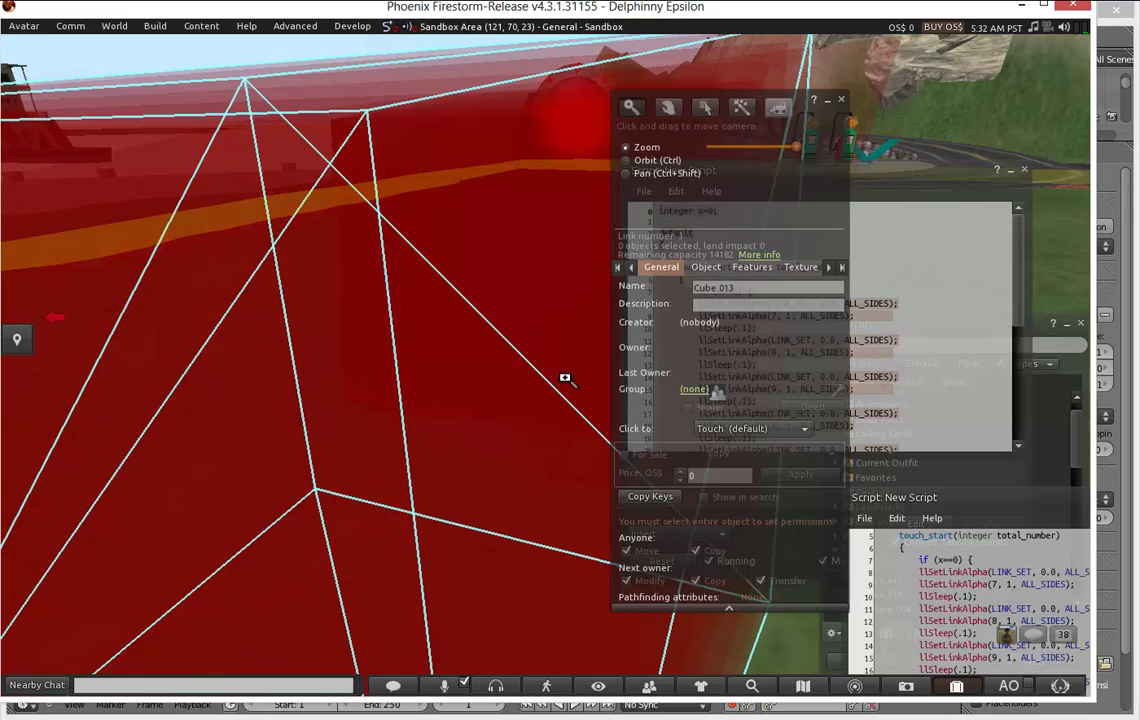
key("Escape")
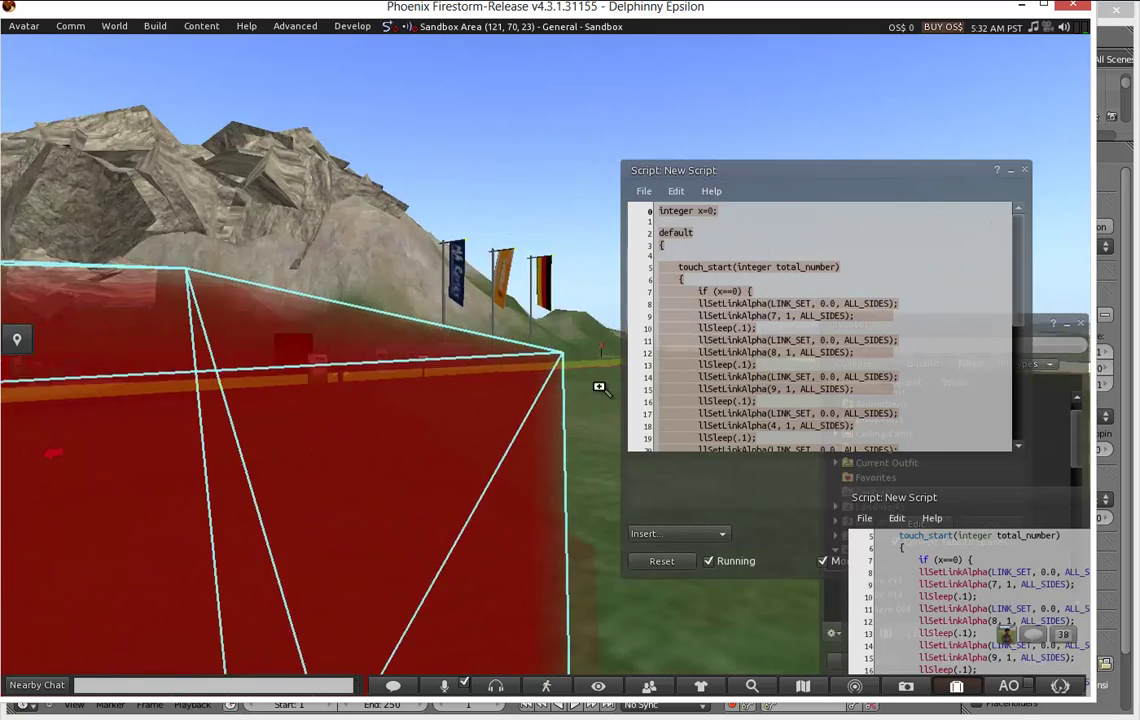
left_click_drag(600, 388, 542, 371, "alt")
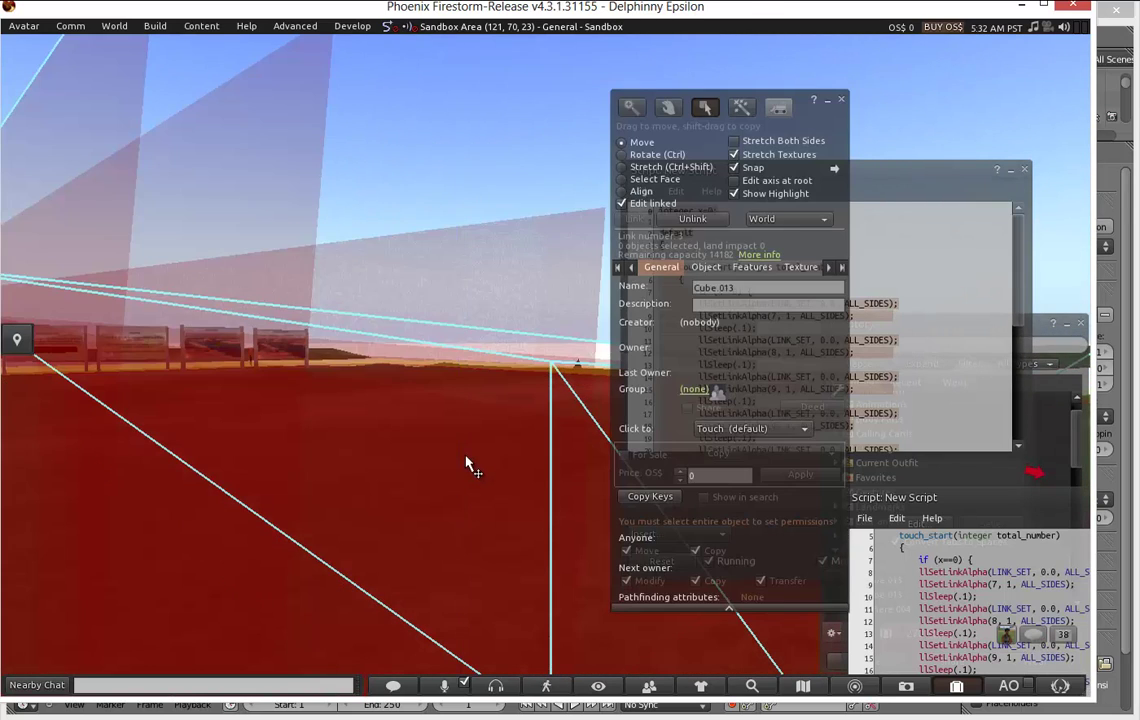
left_click_drag(470, 465, 382, 398)
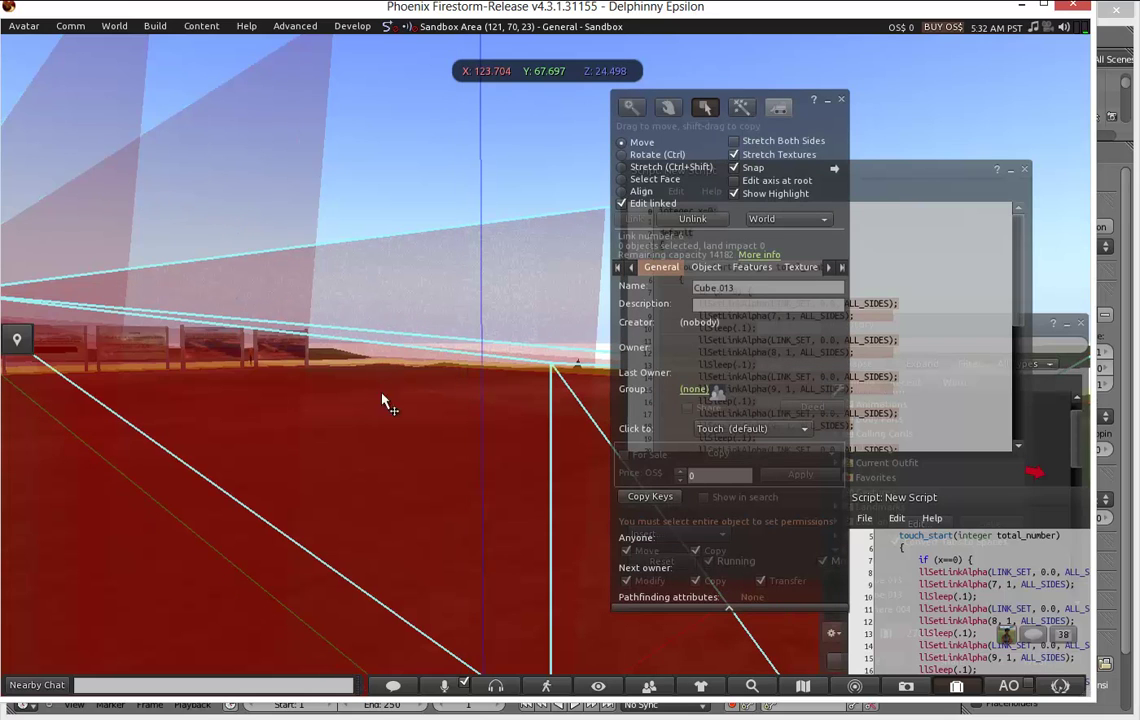
Select two overlapping linked parts of the neighbouring red cube and check their link numbers.
left_click_drag(344, 356, 523, 390, "alt")
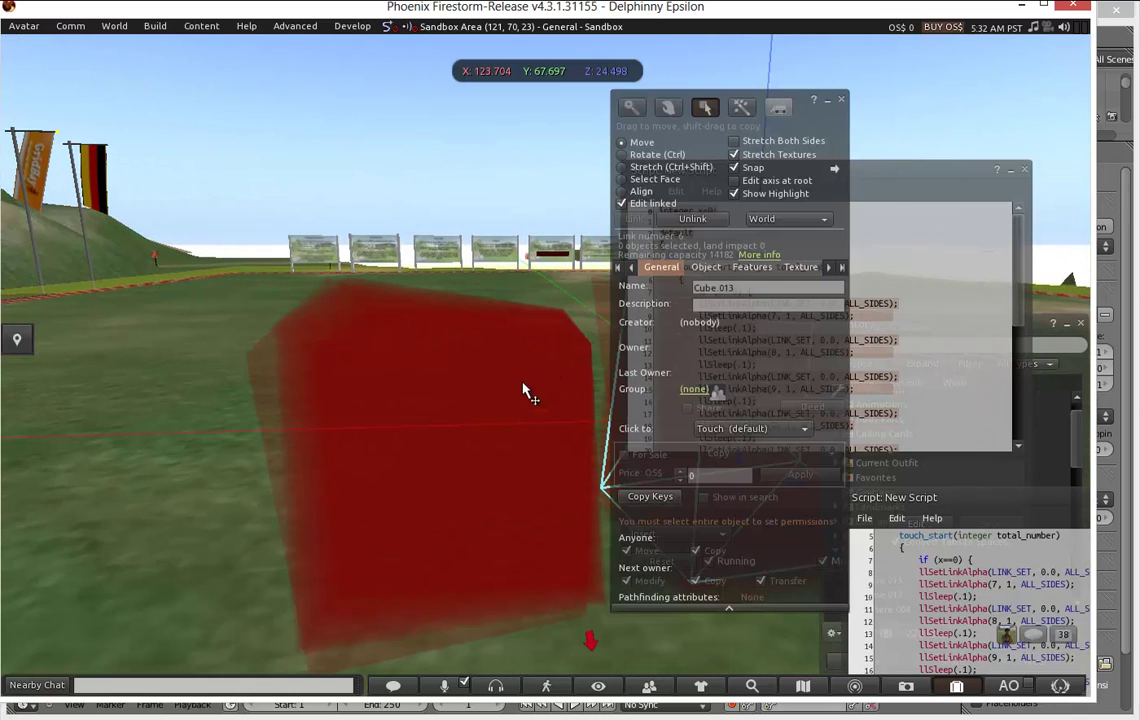
left_click(522, 414)
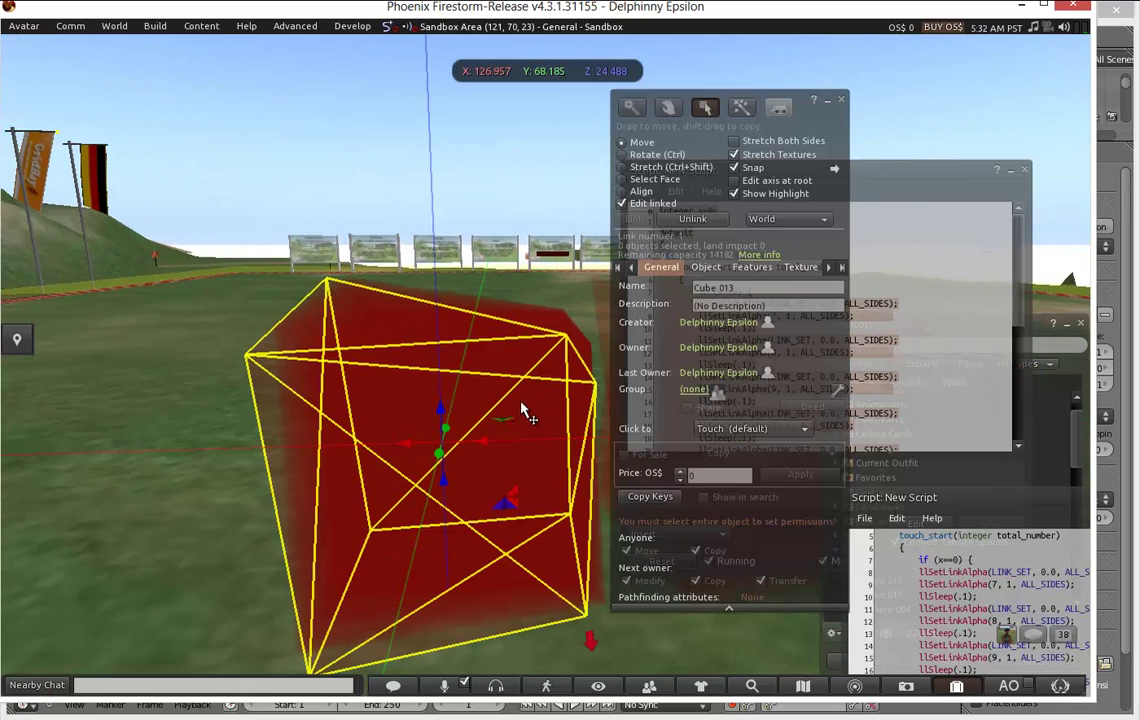
left_click(574, 332)
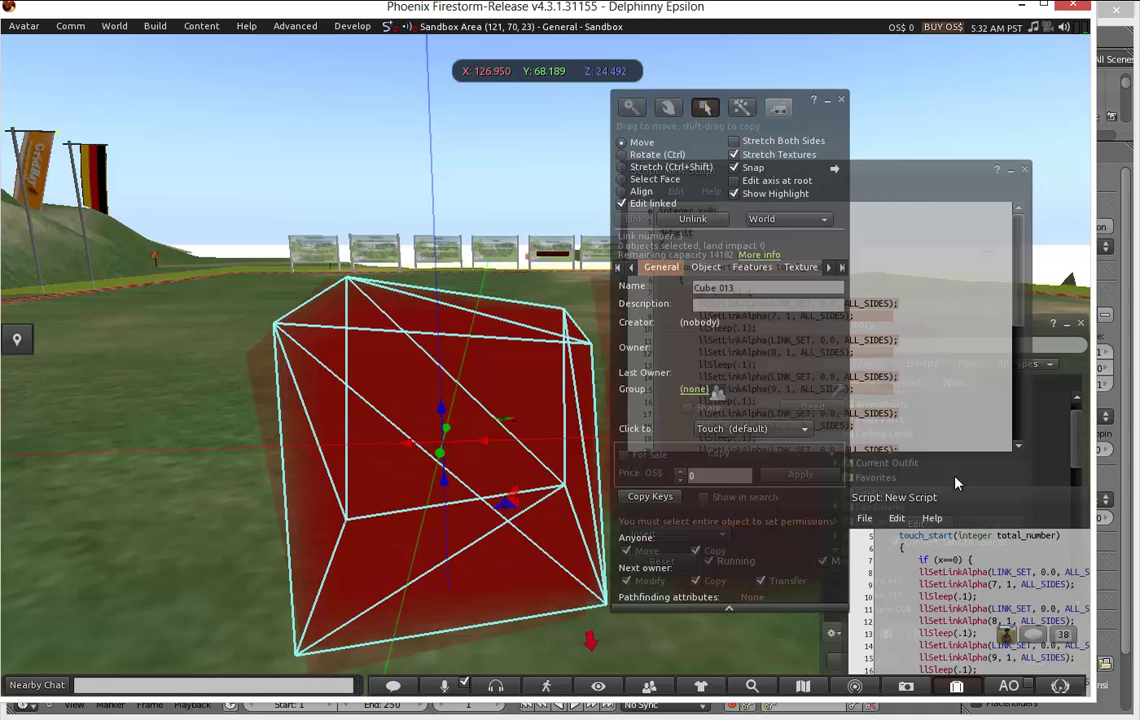
Bring the link-alpha script into full view and examine its first hide, show-link-7 and llSleep(.1) lines.
left_click_drag(945, 487, 945, 484)
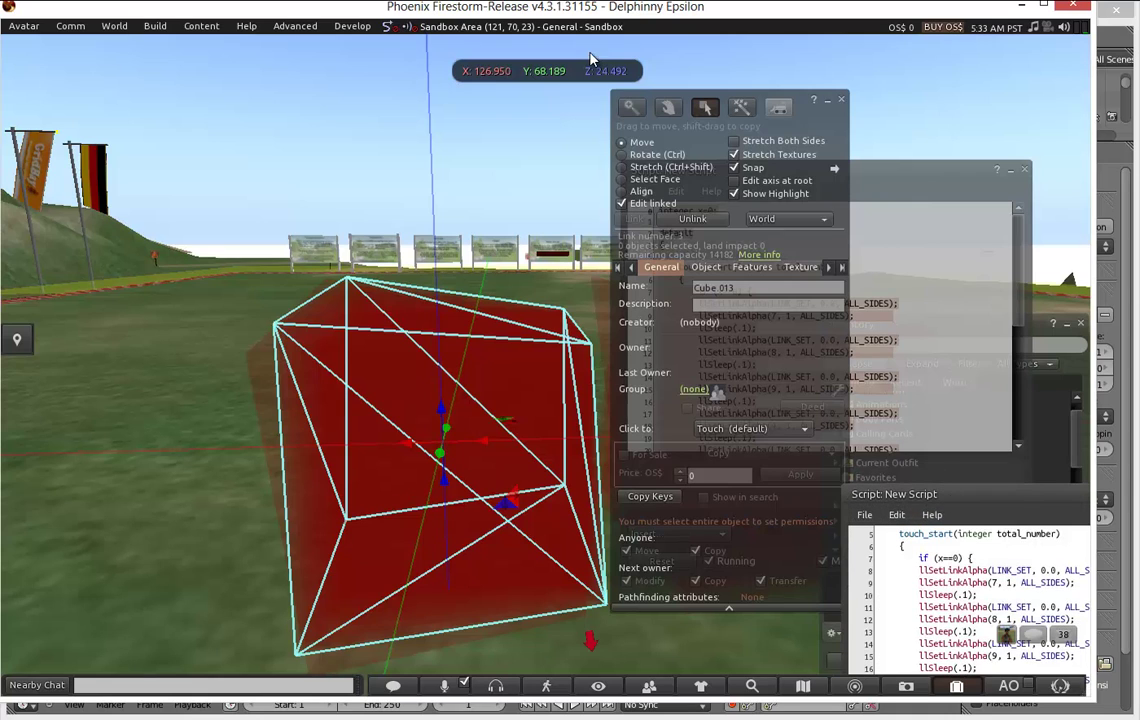
left_click_drag(590, 54, 558, 33)
scroll(700, 203, "up", 5)
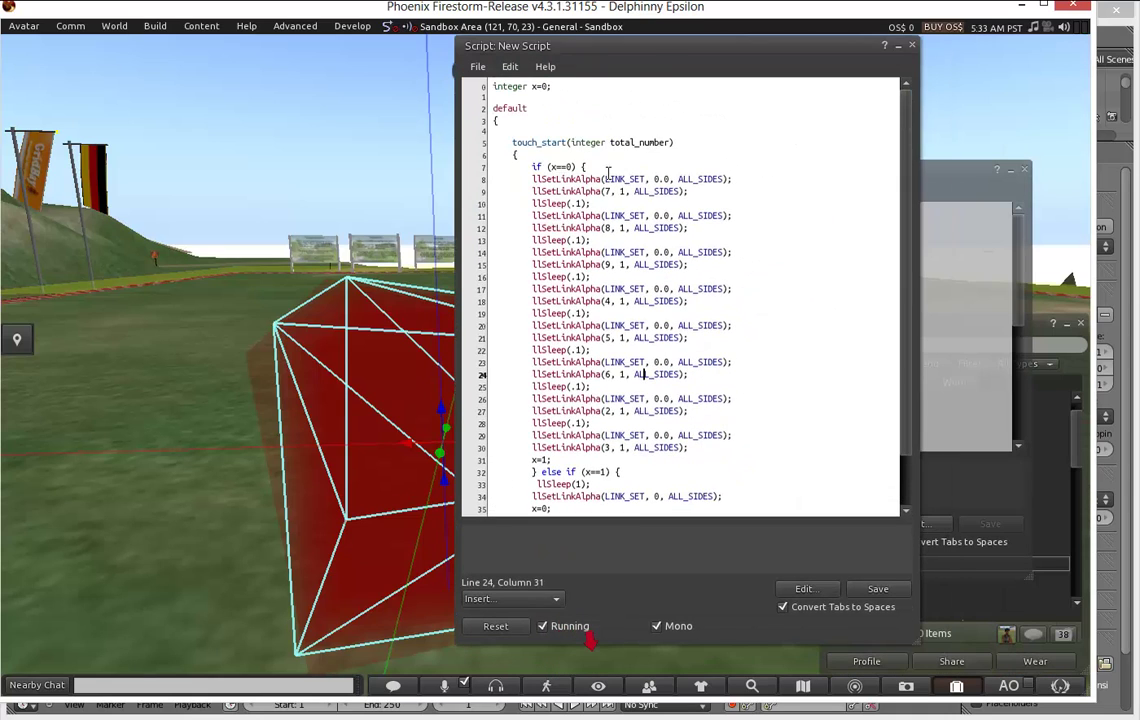
left_click_drag(522, 180, 739, 174)
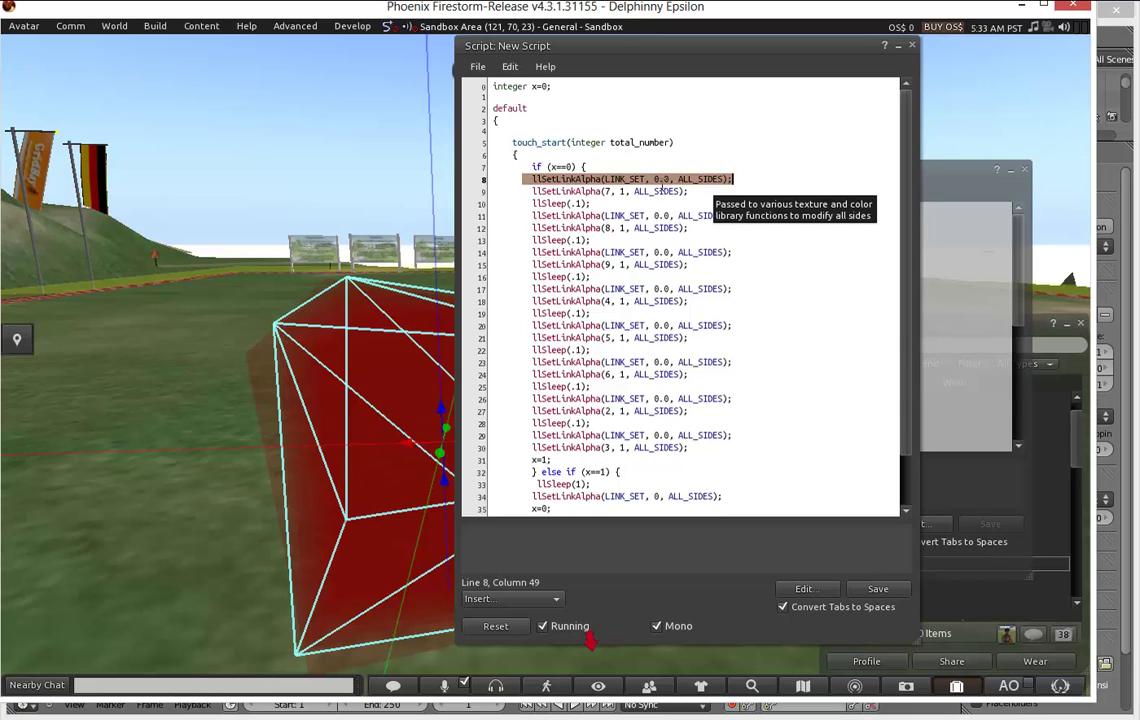
left_click(661, 182)
left_click_drag(695, 190, 488, 192)
left_click_drag(596, 203, 480, 203)
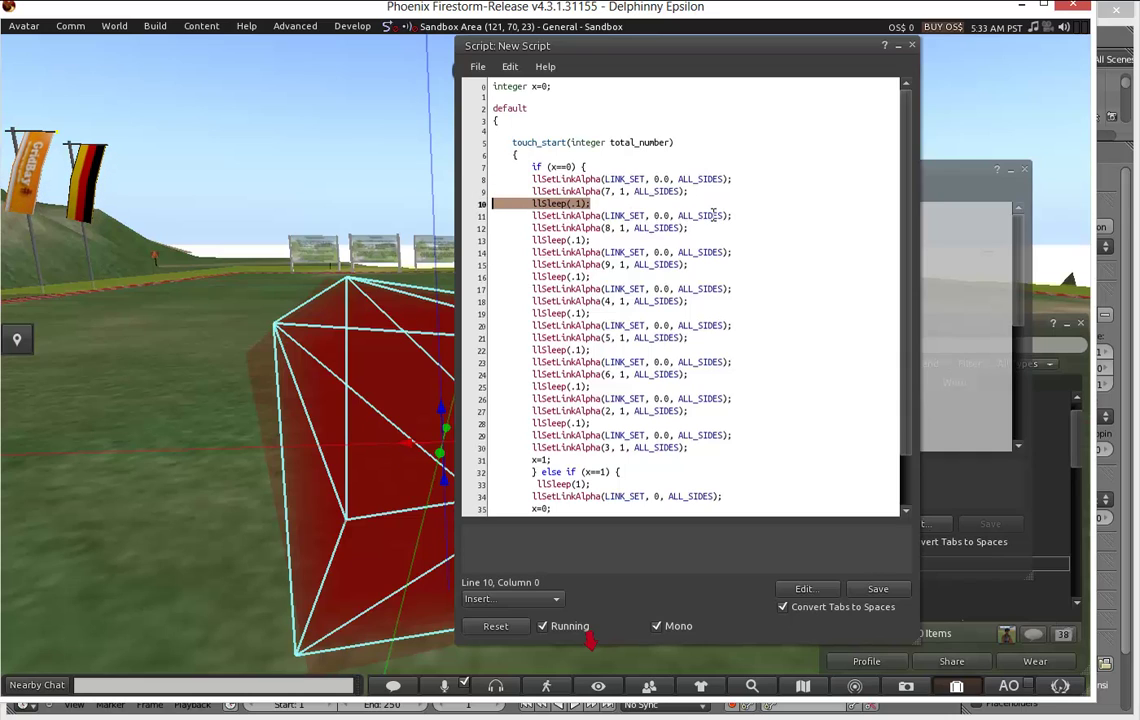
Examine the repeated hide, show and pause lines for links 8 and 9 through to the script's end.
left_click_drag(739, 215, 495, 214)
left_click_drag(692, 228, 481, 228)
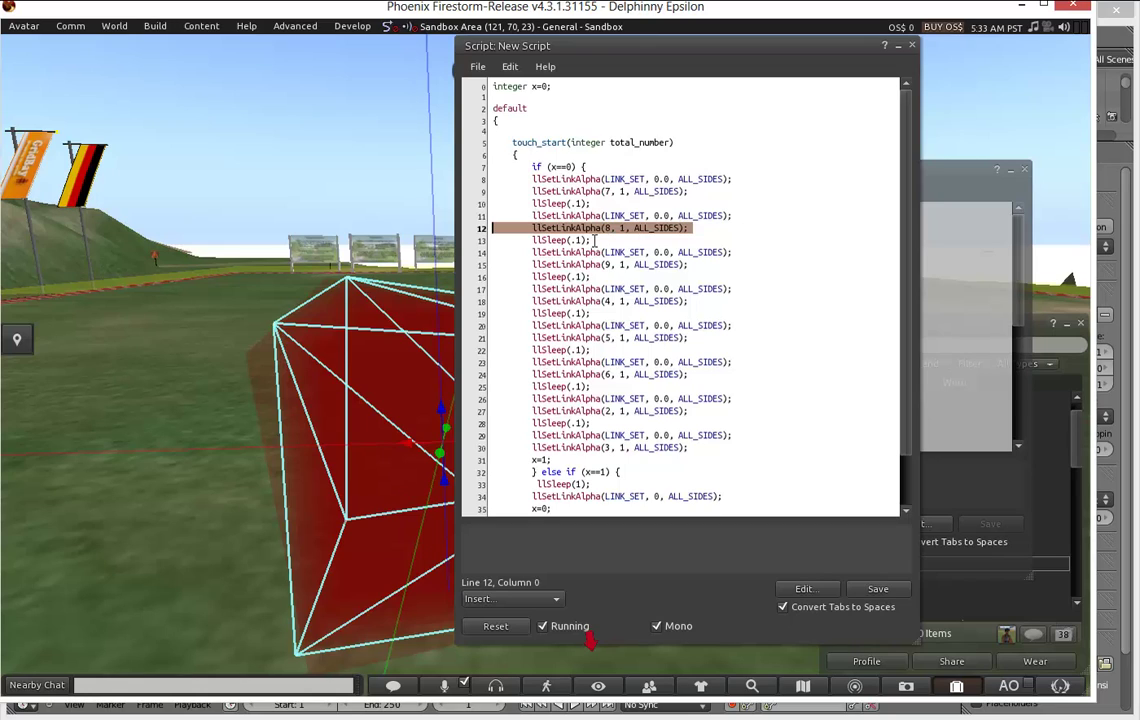
left_click_drag(592, 240, 492, 241)
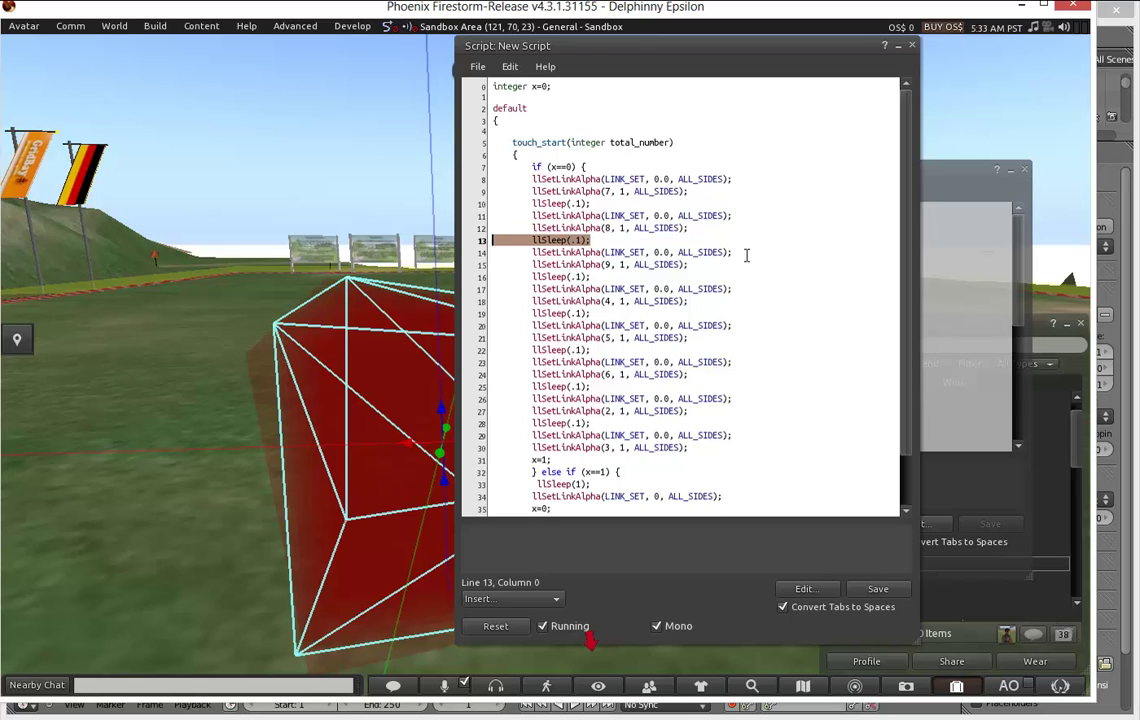
left_click_drag(741, 254, 488, 249)
left_click_drag(688, 265, 484, 261)
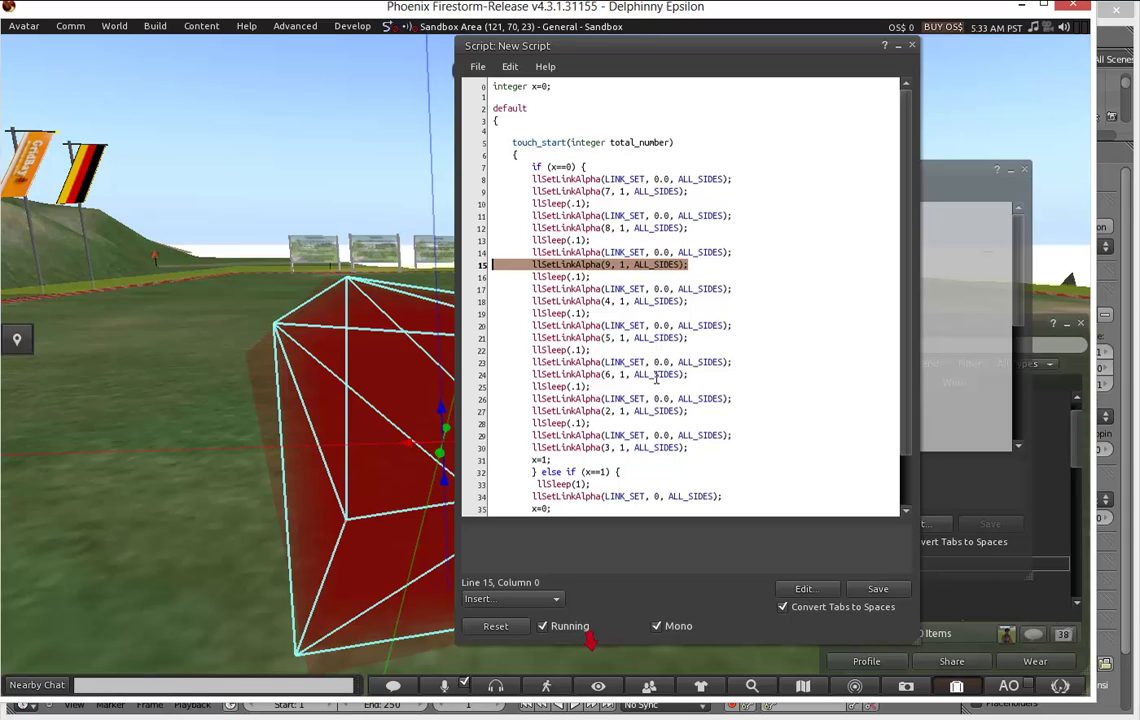
scroll(655, 390, "down", 3)
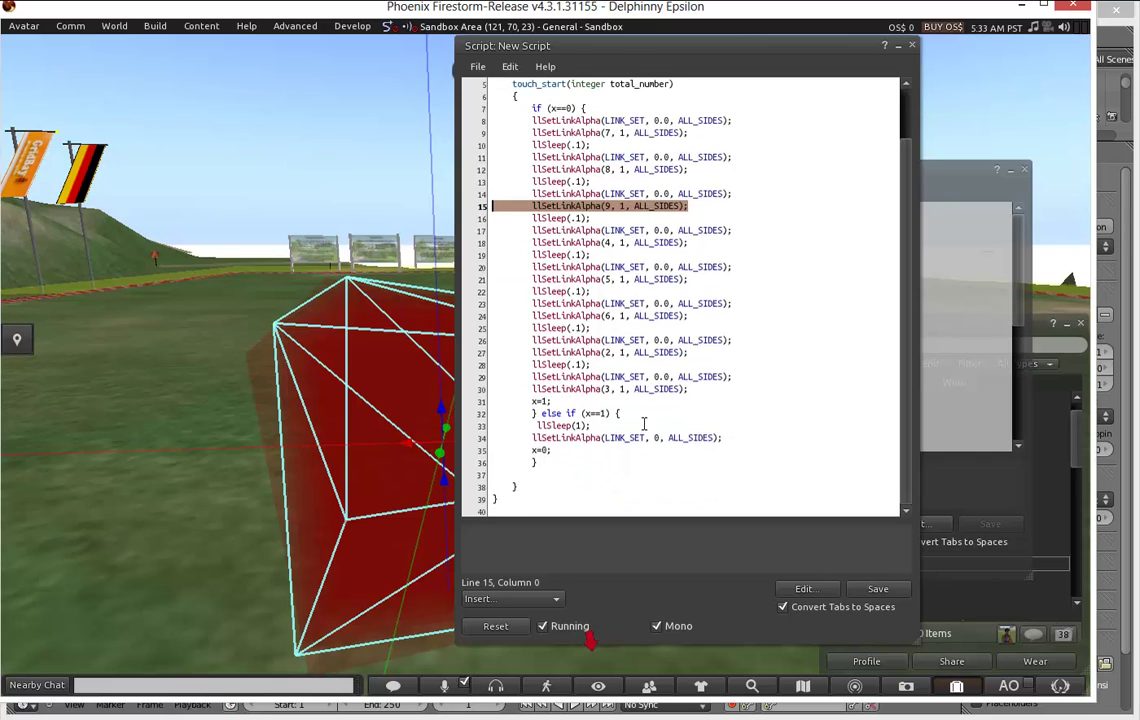
Close the link-alpha script with its changes saved, and close the other script window and the object editor.
left_click(911, 45)
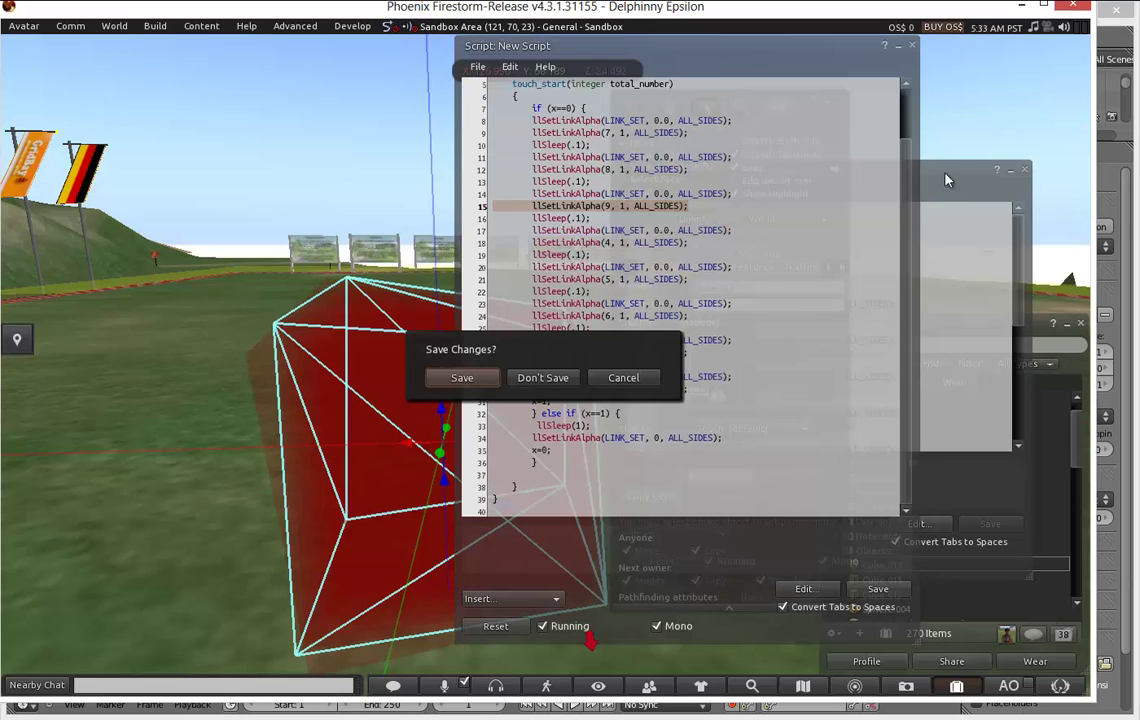
left_click(622, 380)
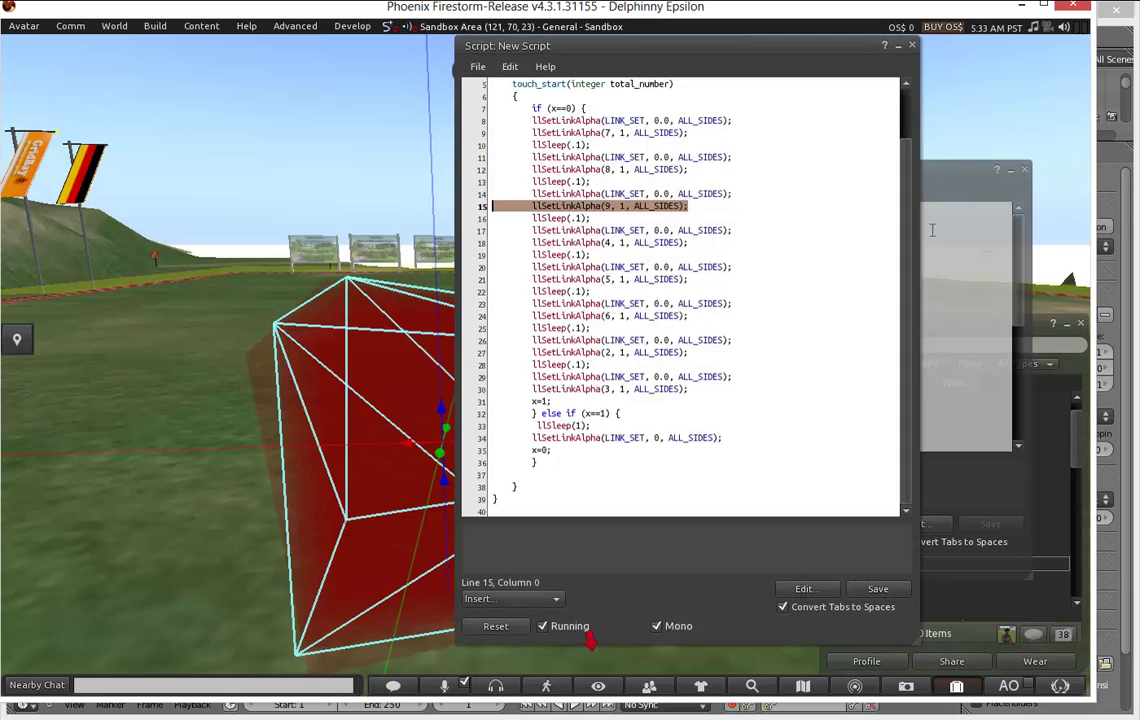
left_click(910, 46)
left_click(466, 380)
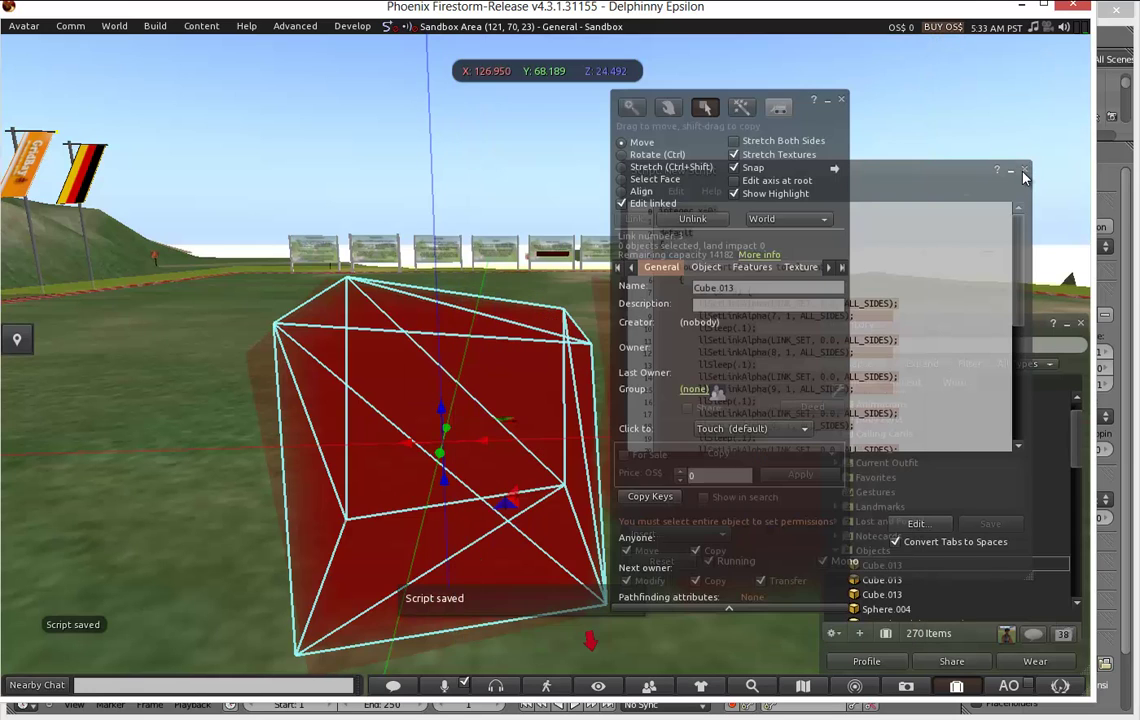
left_click(1024, 171)
left_click(841, 100)
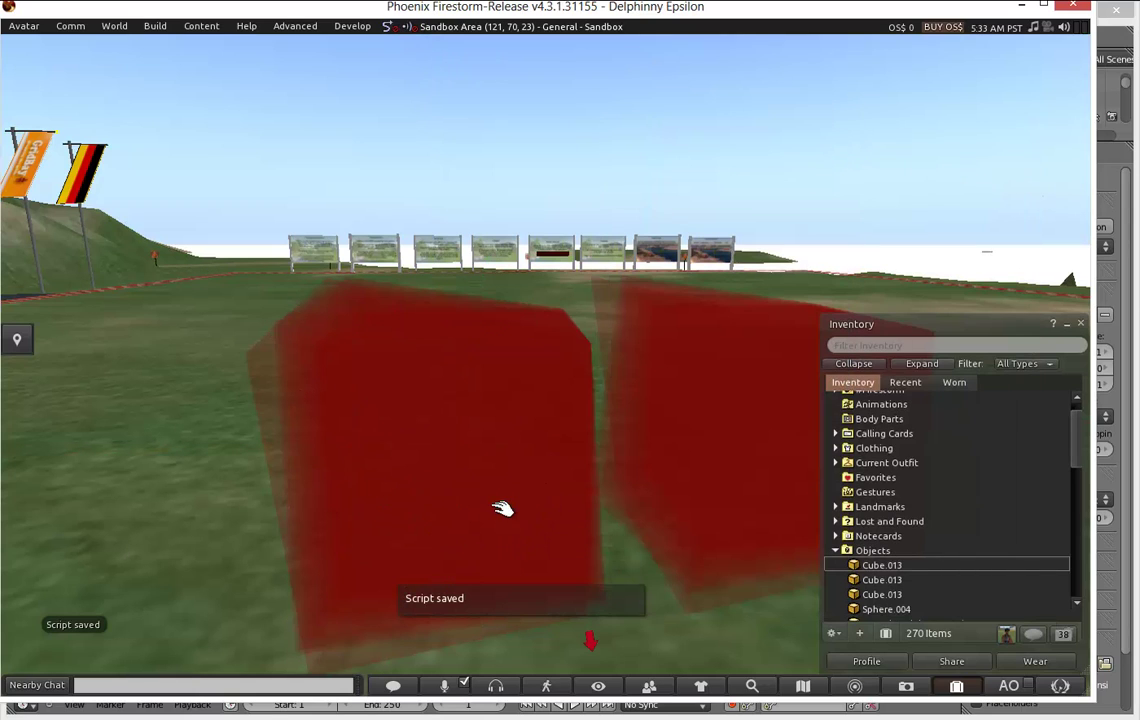
Touch the scripted red cube and the grey cube beside the avatar to run their link-alpha animations.
left_click(496, 508)
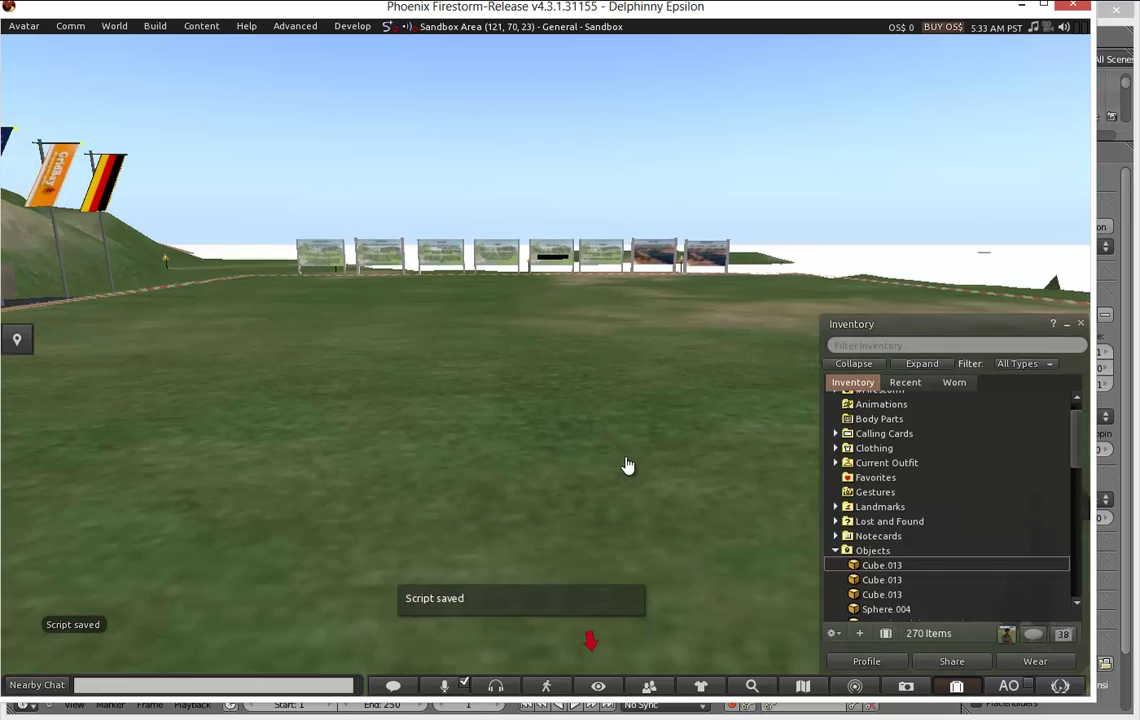
left_click_drag(547, 369, 519, 404, "ctrl+alt")
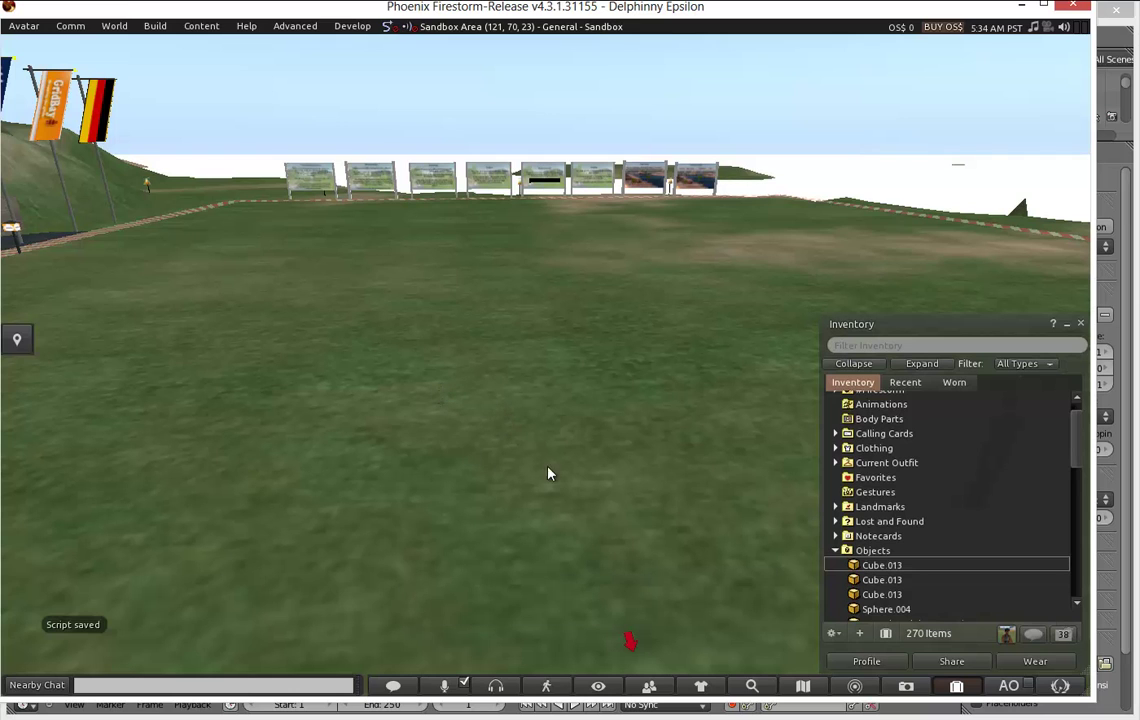
left_click_drag(781, 389, 545, 374, "ctrl+alt")
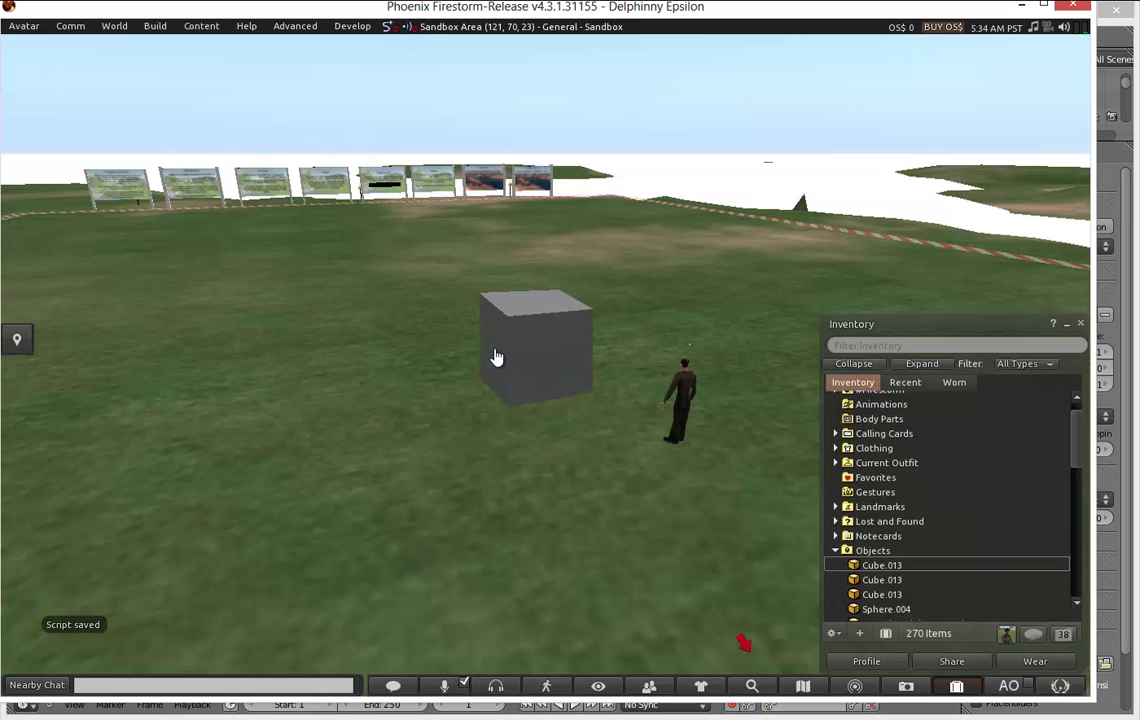
left_click_drag(524, 318, 550, 372, "alt")
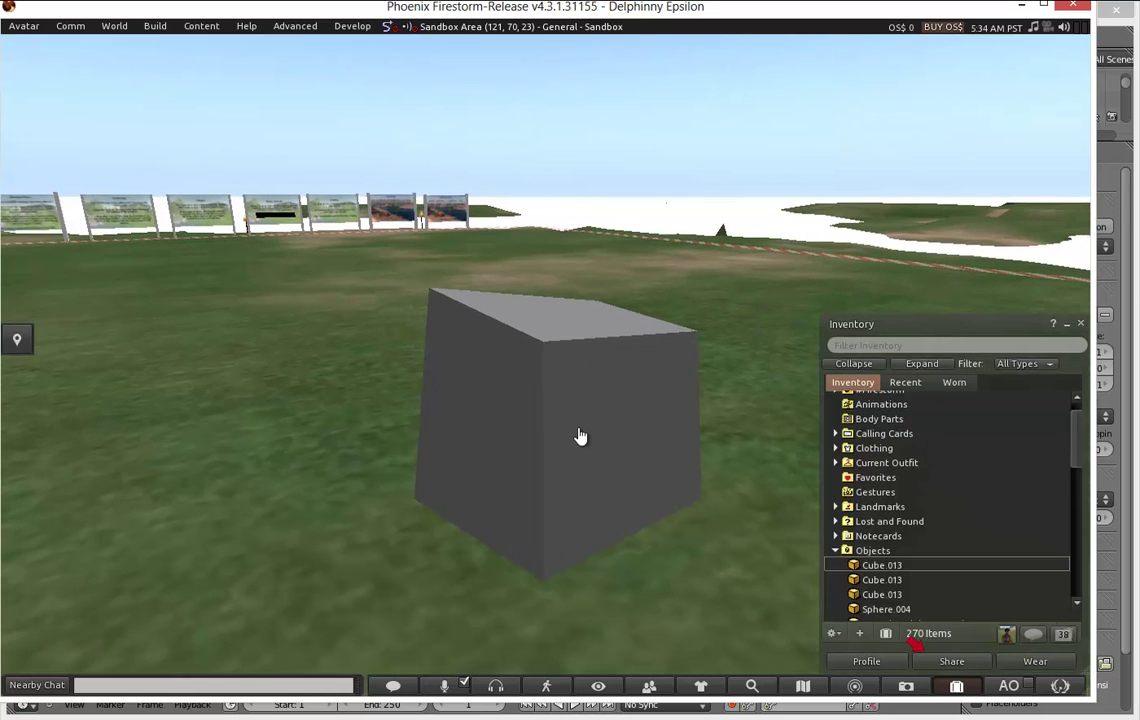
left_click(598, 457)
Open the grey cube for editing and open New Script from its contents.
right_click(648, 418)
left_click(603, 386)
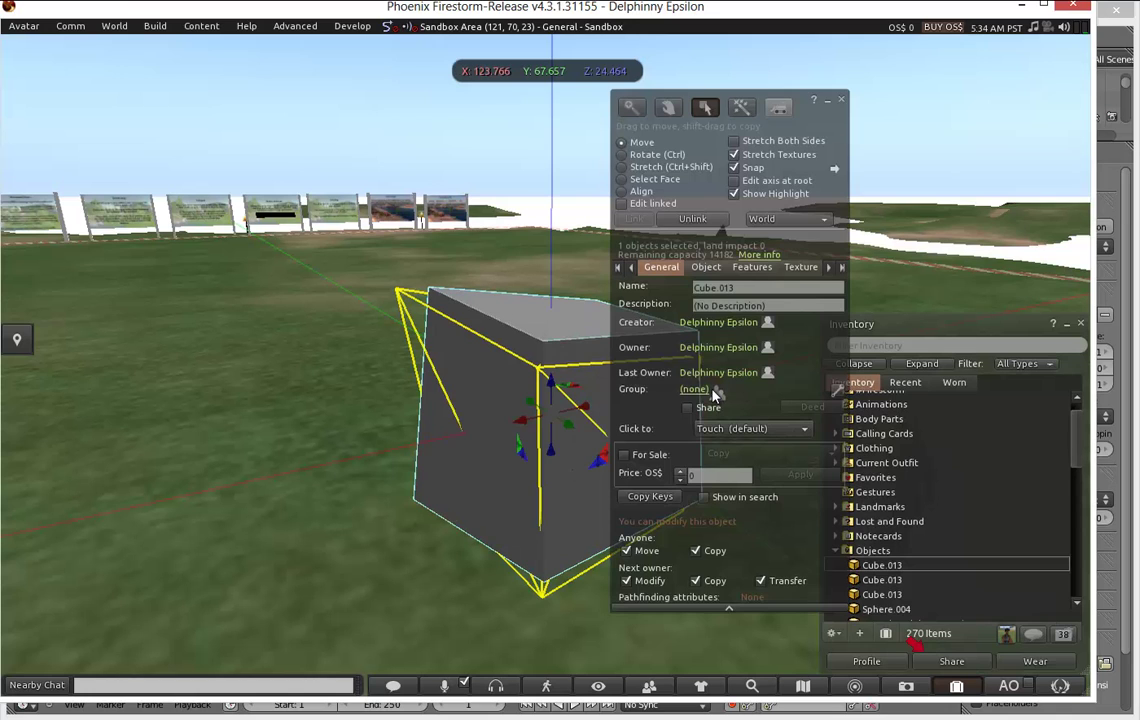
left_click(820, 268)
left_click(831, 269)
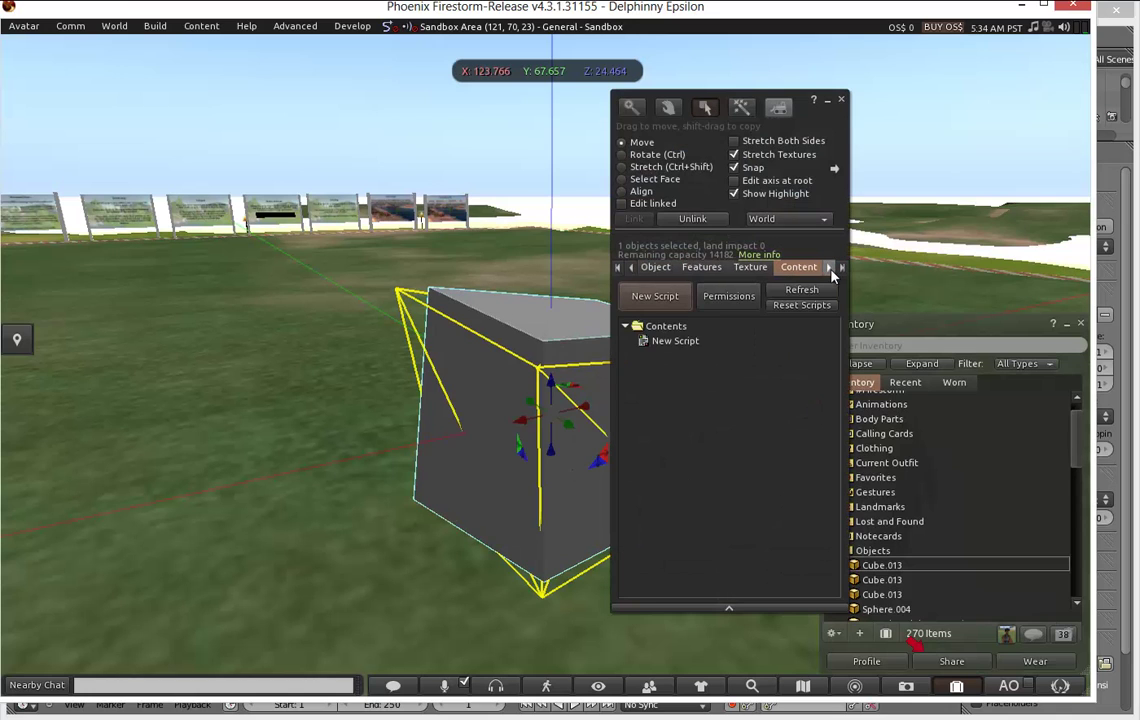
left_click(832, 269)
left_click(724, 290)
left_click(763, 267)
left_click(809, 267)
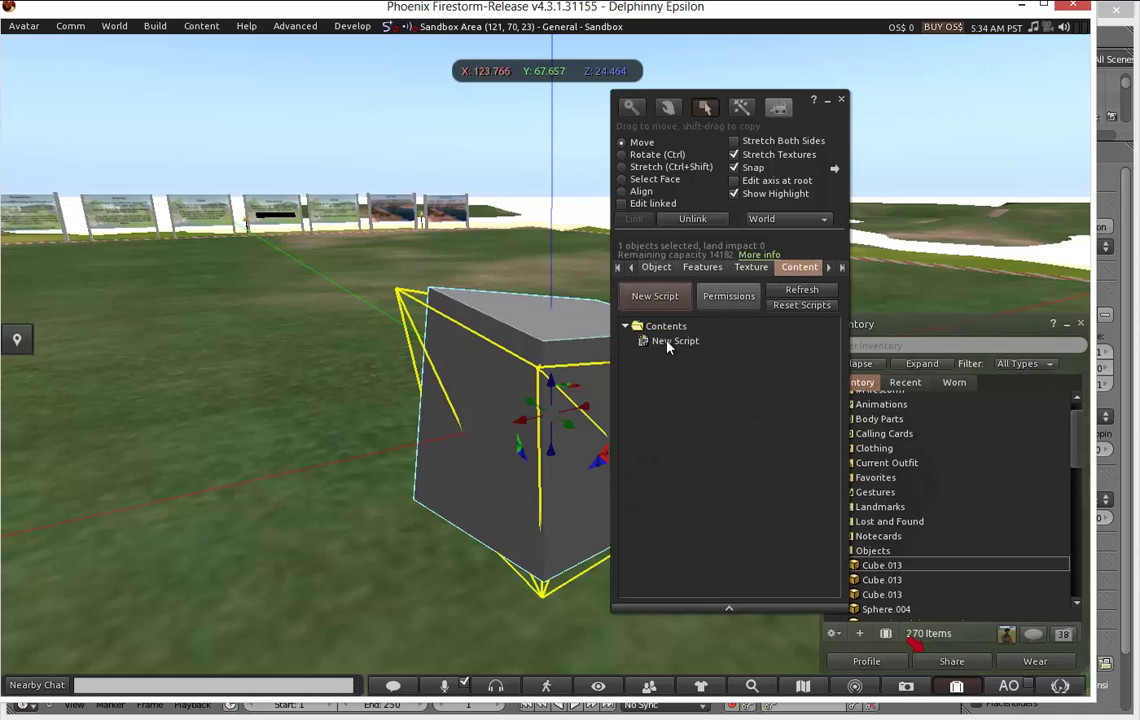
left_click(666, 342)
double_click(666, 342)
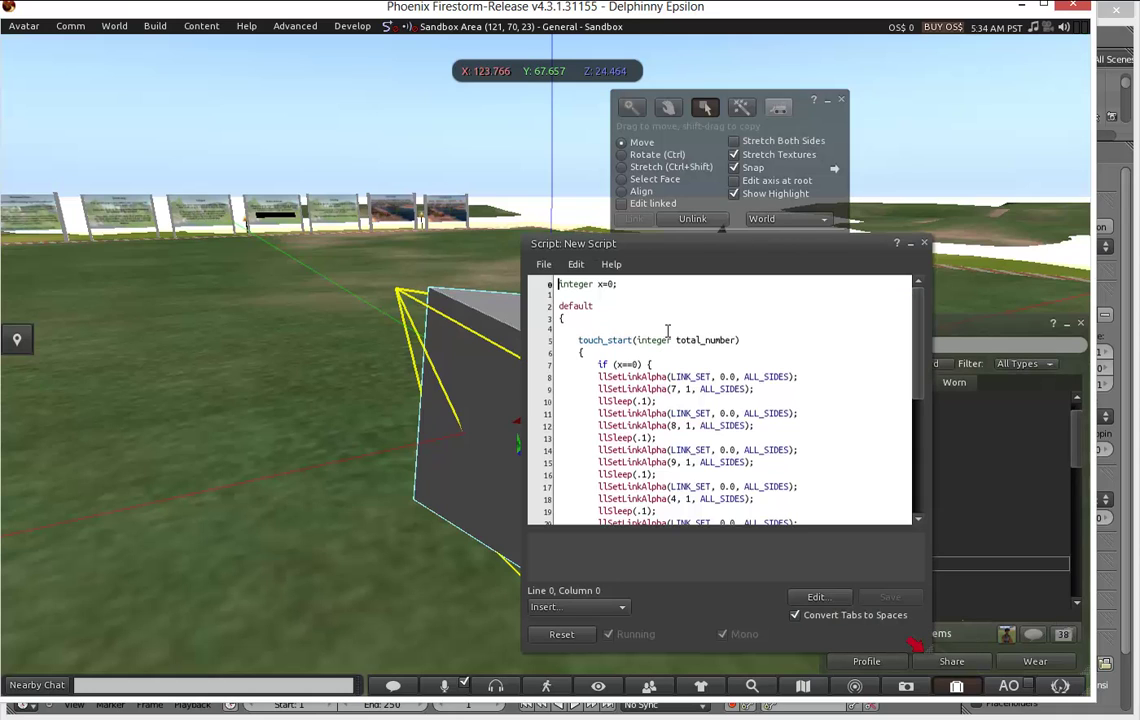
Set the llSleep pauses after links 7, 8, 9 and 4 to .05 in the script.
left_click(643, 401)
key("Delete")
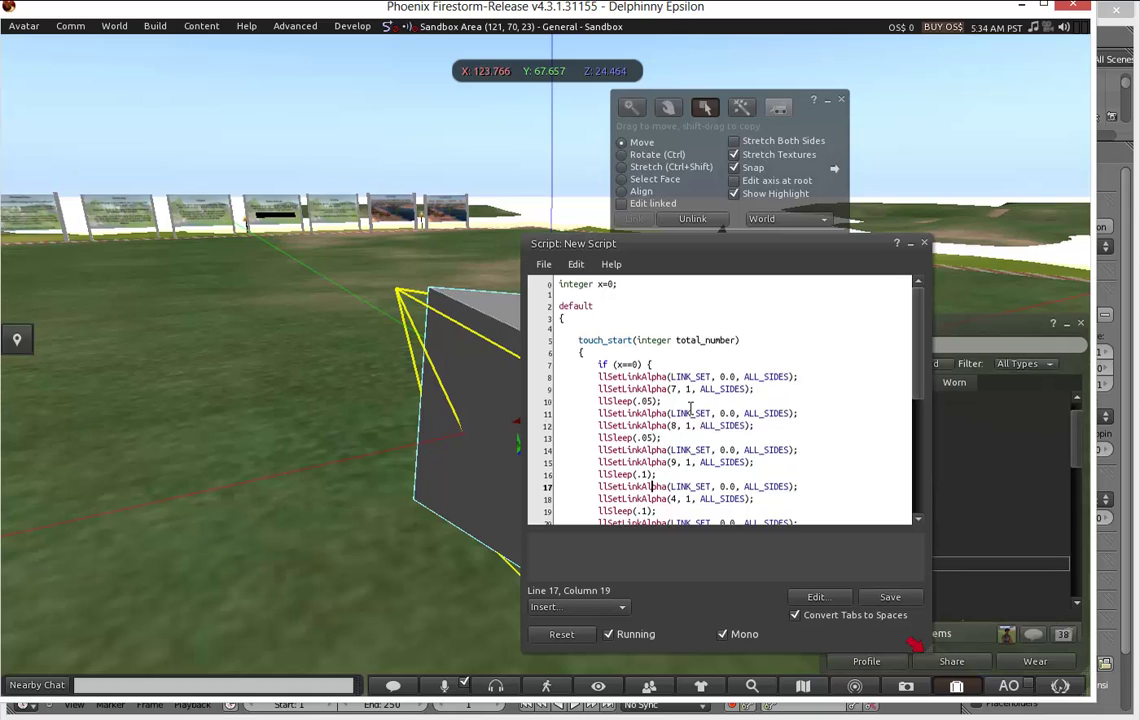
type("05")
key("Down")
type("05")
key("Down")
key("Down")
key("Down")
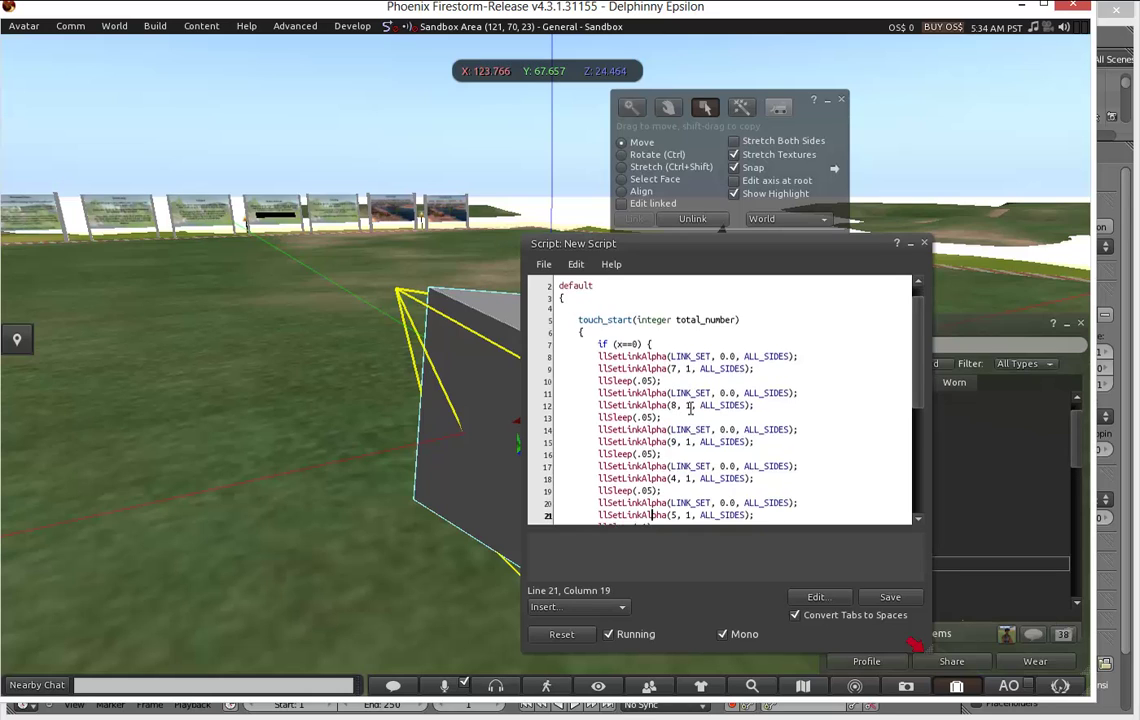
Set the remaining llSleep pauses after links 5, 6 and 2 to .05.
key("Left")
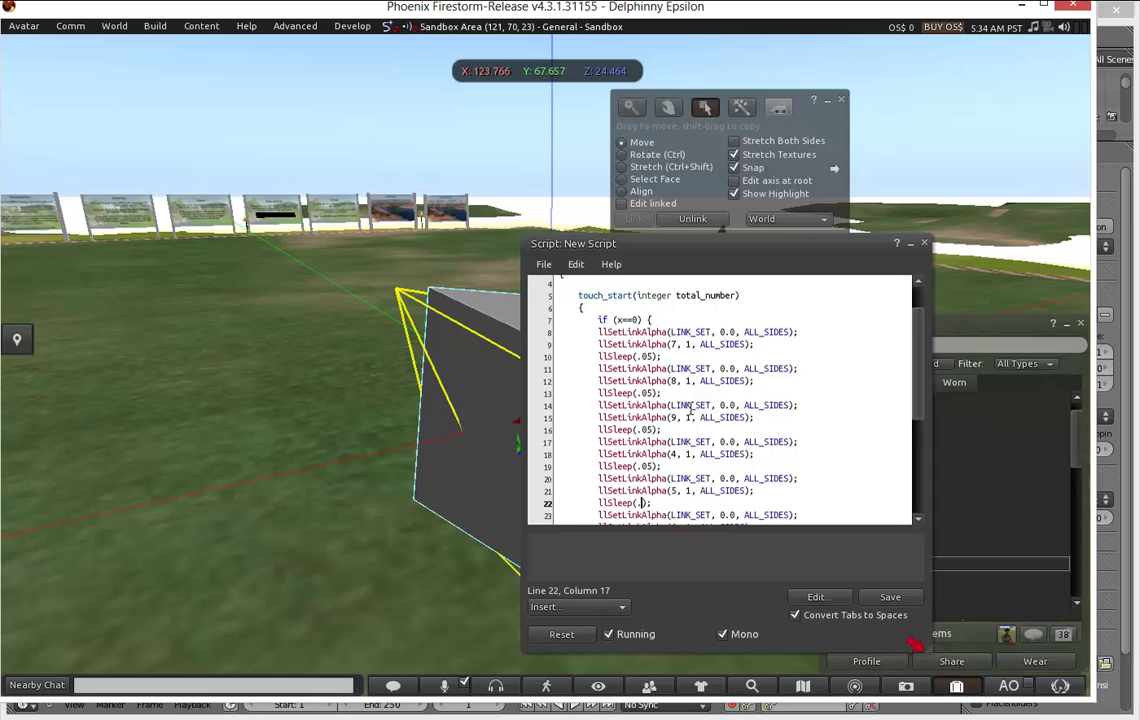
key("Down")
key("Down")
key("Down")
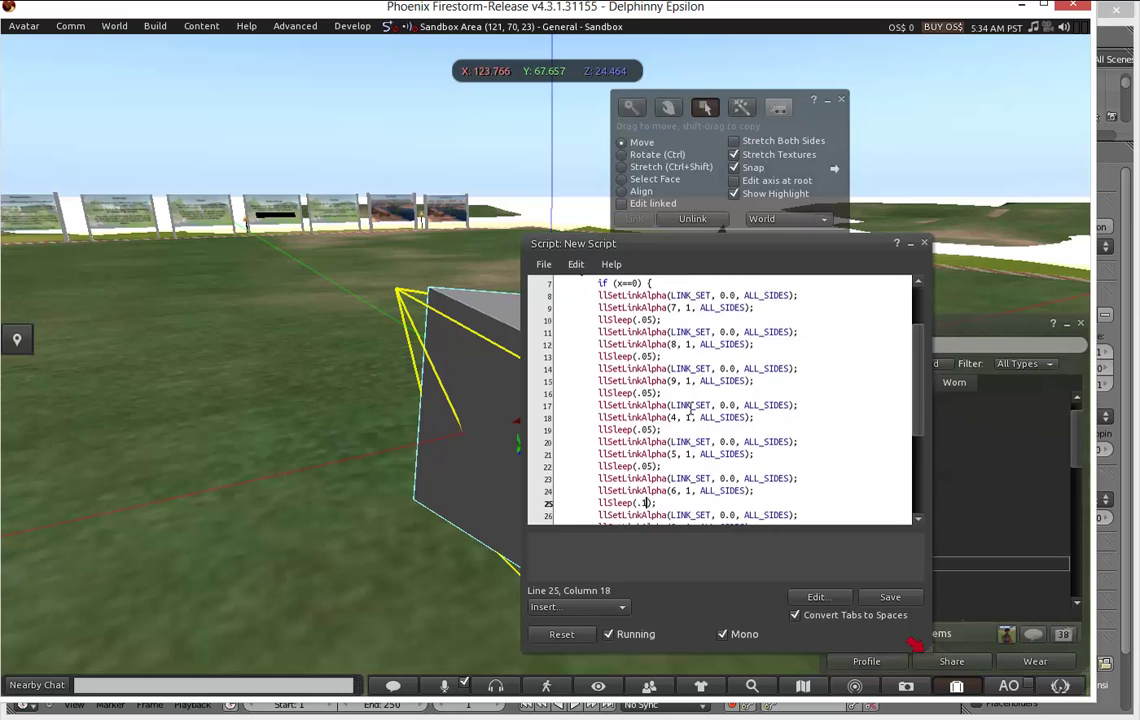
key("Down")
key("Down")
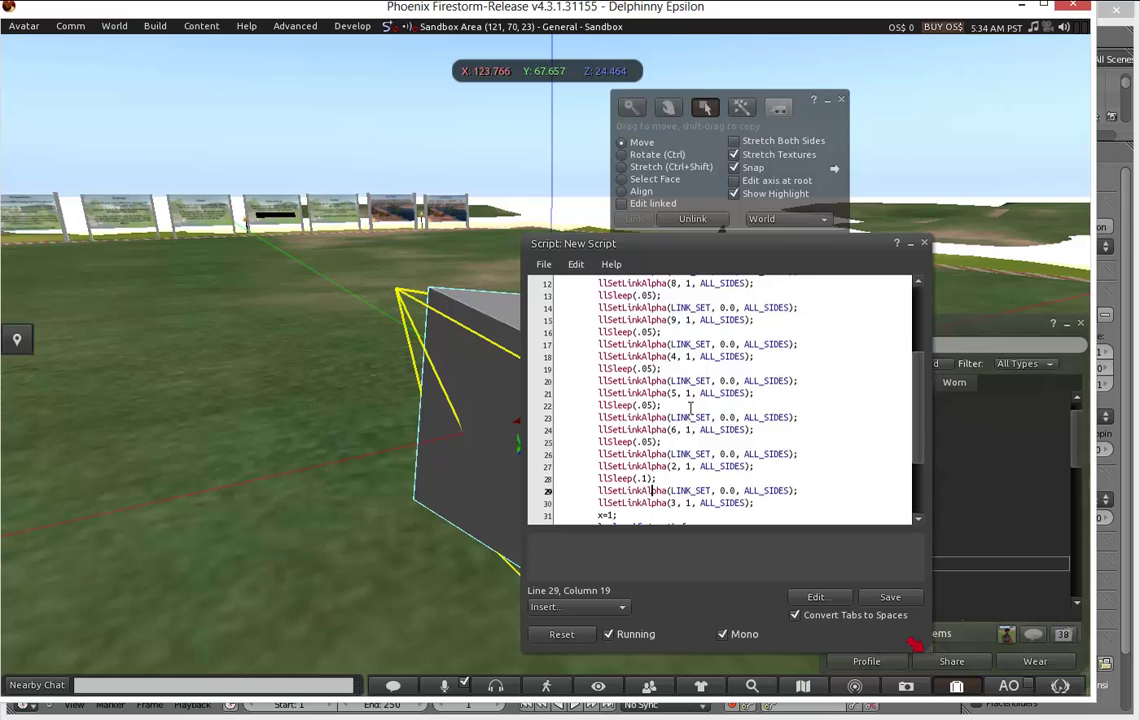
type("05")
Save the script with the .05 pauses, and close the object editor and script window.
key("Down")
key("Down")
key("Down")
key("Down")
key("Down")
key("Down")
key("Down")
key("Down")
key("Down")
scroll(690, 407, "down", 1)
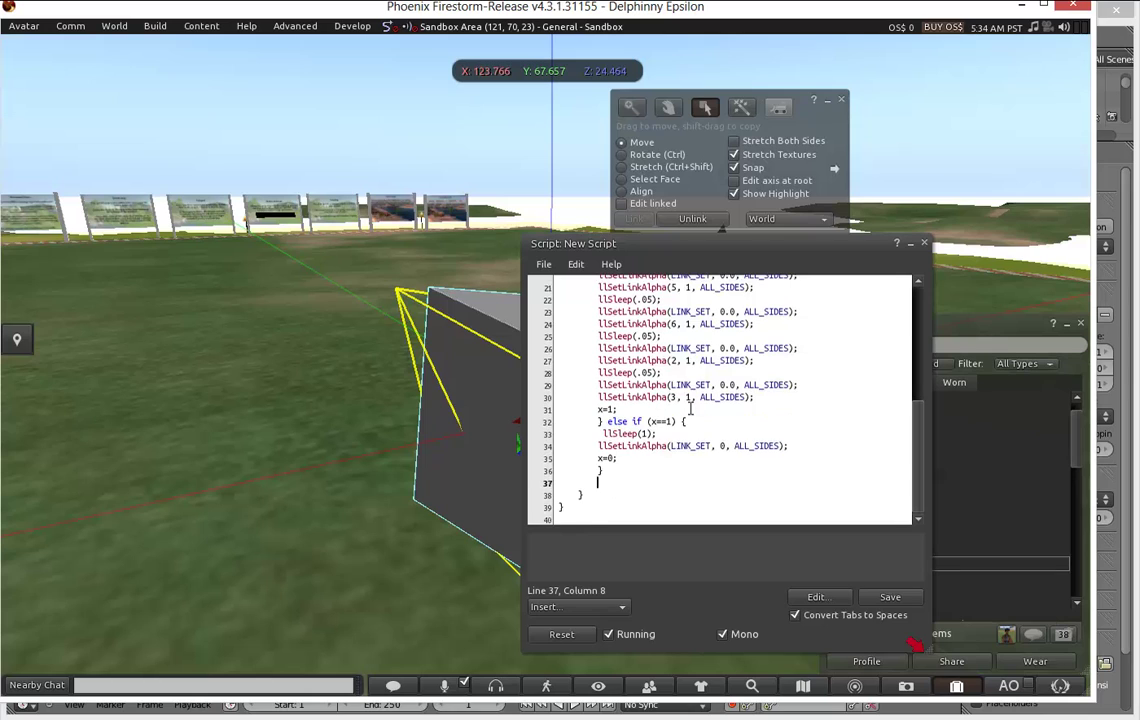
left_click(873, 600)
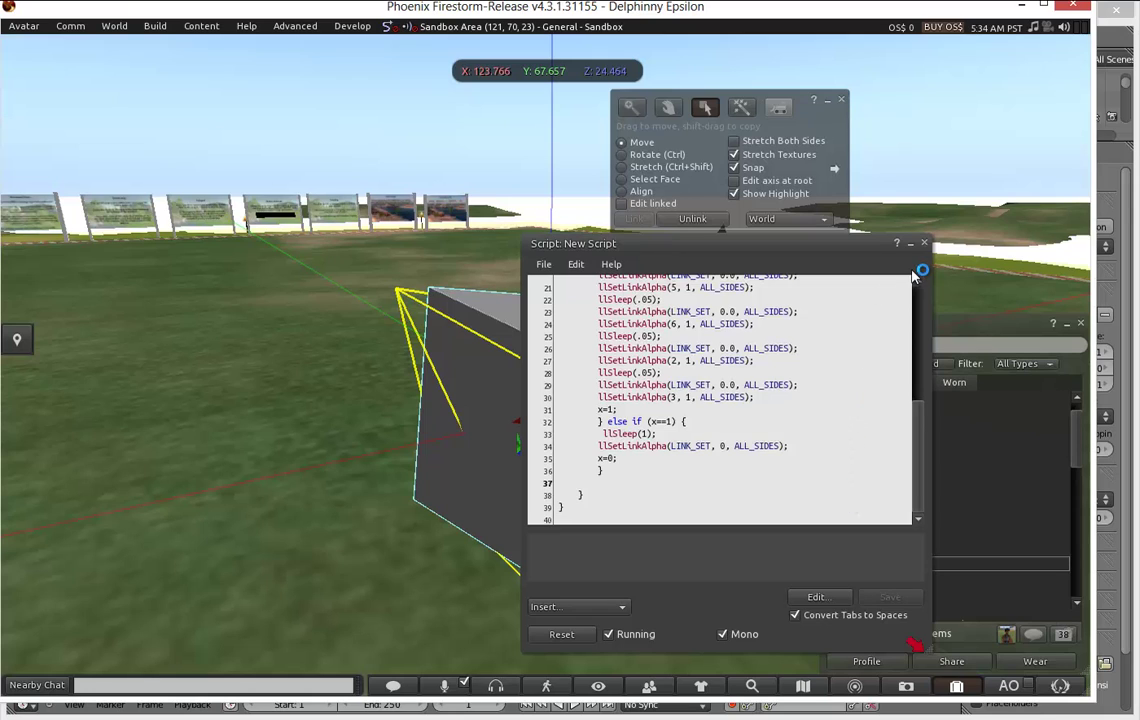
left_click(841, 101)
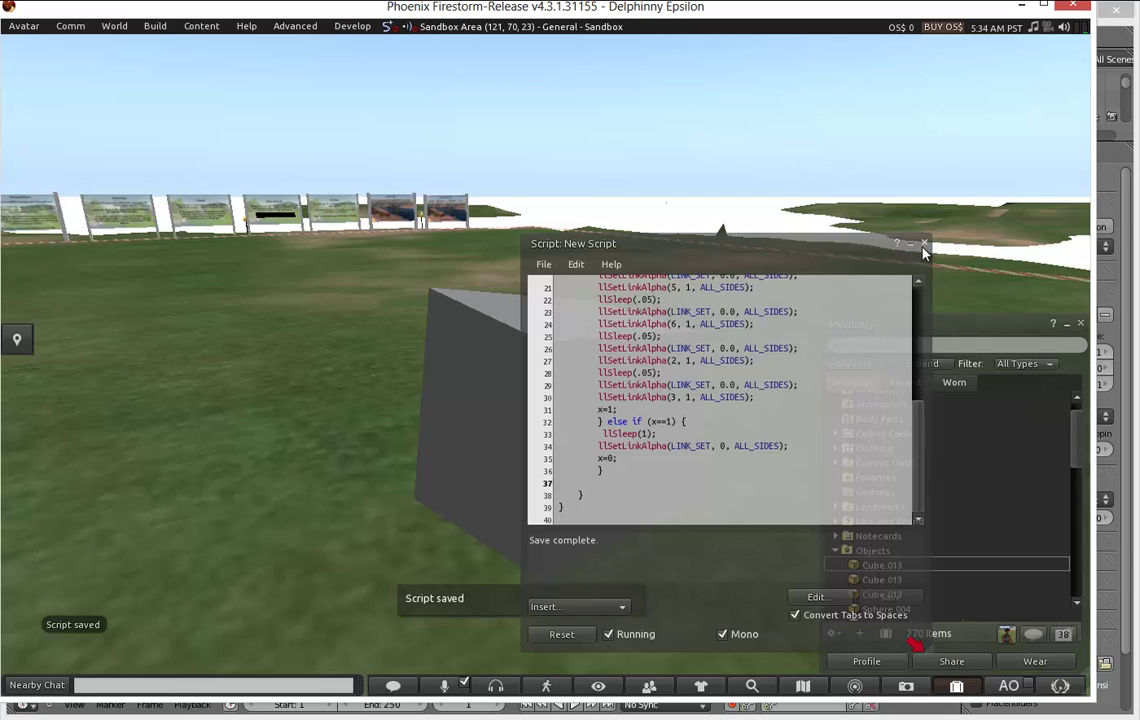
left_click(924, 244)
Touch the grey cube several times to replay its animation with the .05 pauses.
left_click(623, 466)
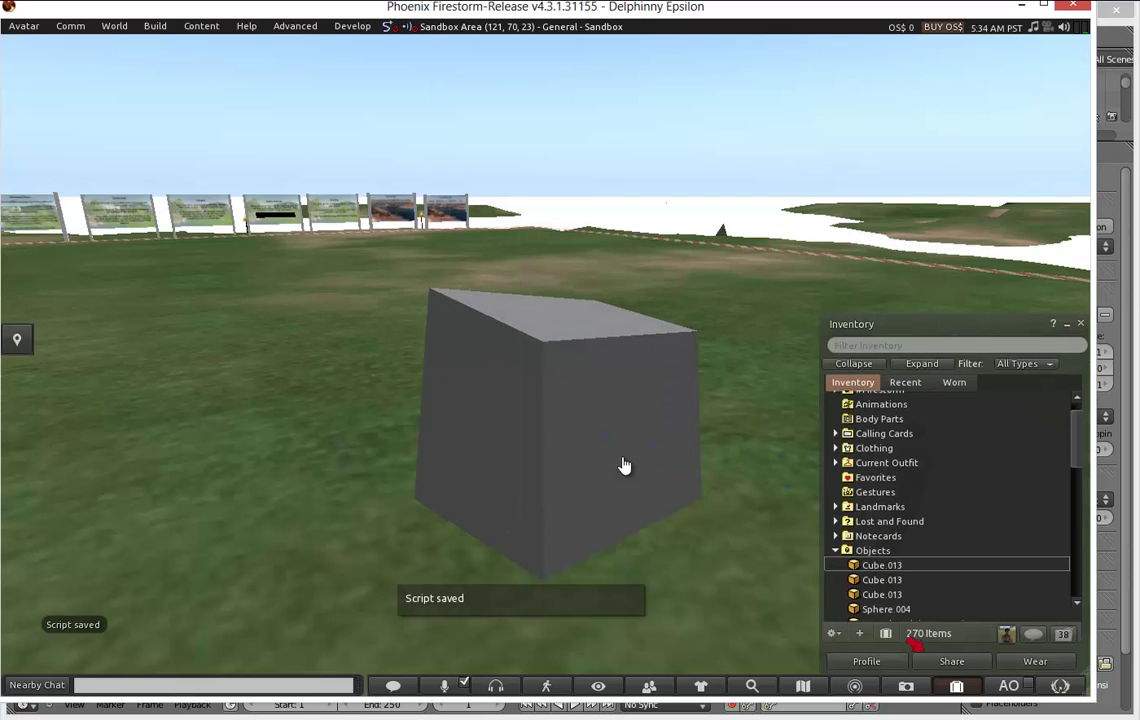
left_click(624, 466)
left_click(615, 463)
left_click(616, 463)
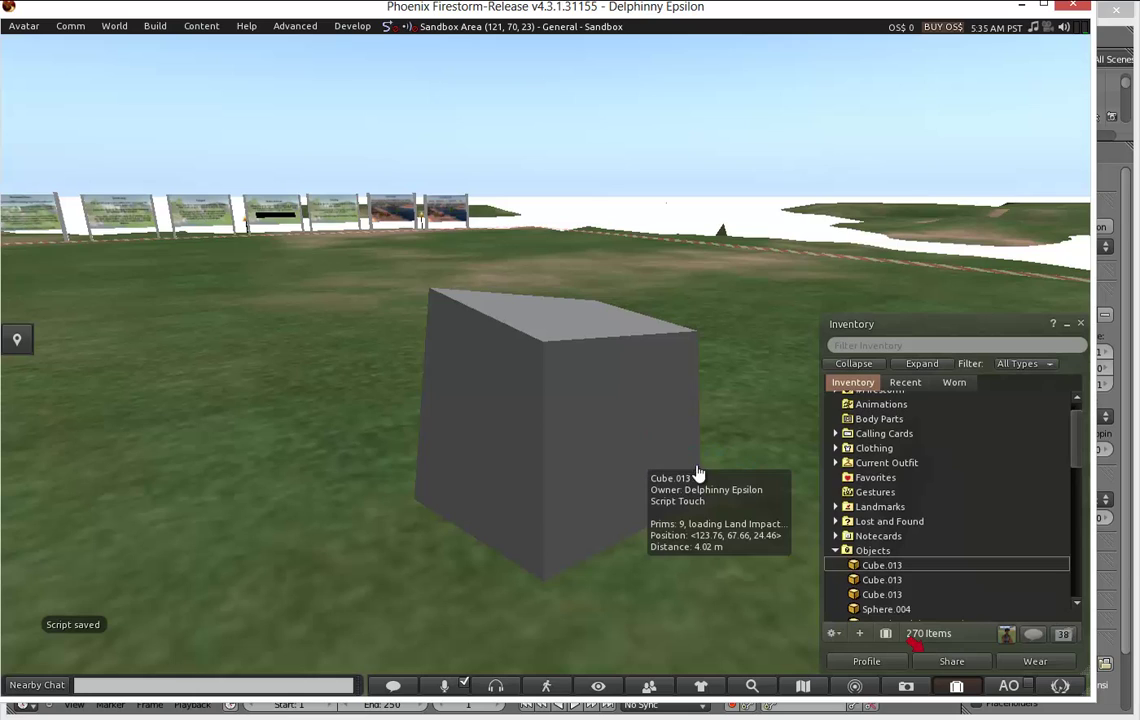
left_click(650, 440)
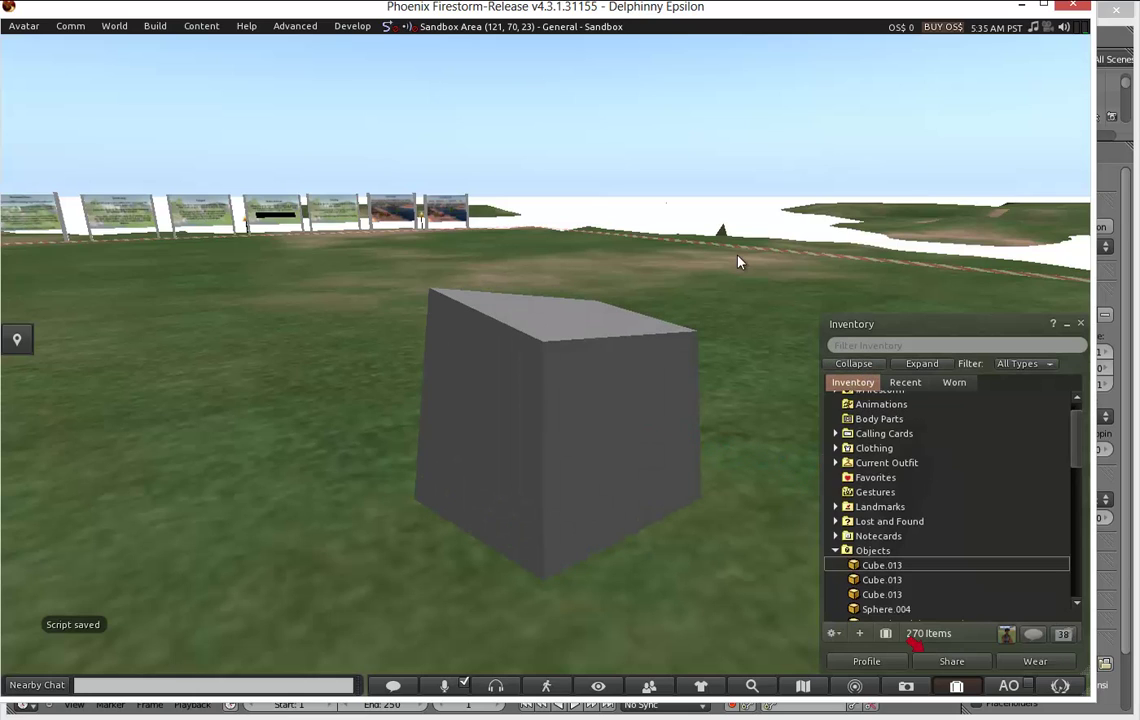
left_click(648, 446)
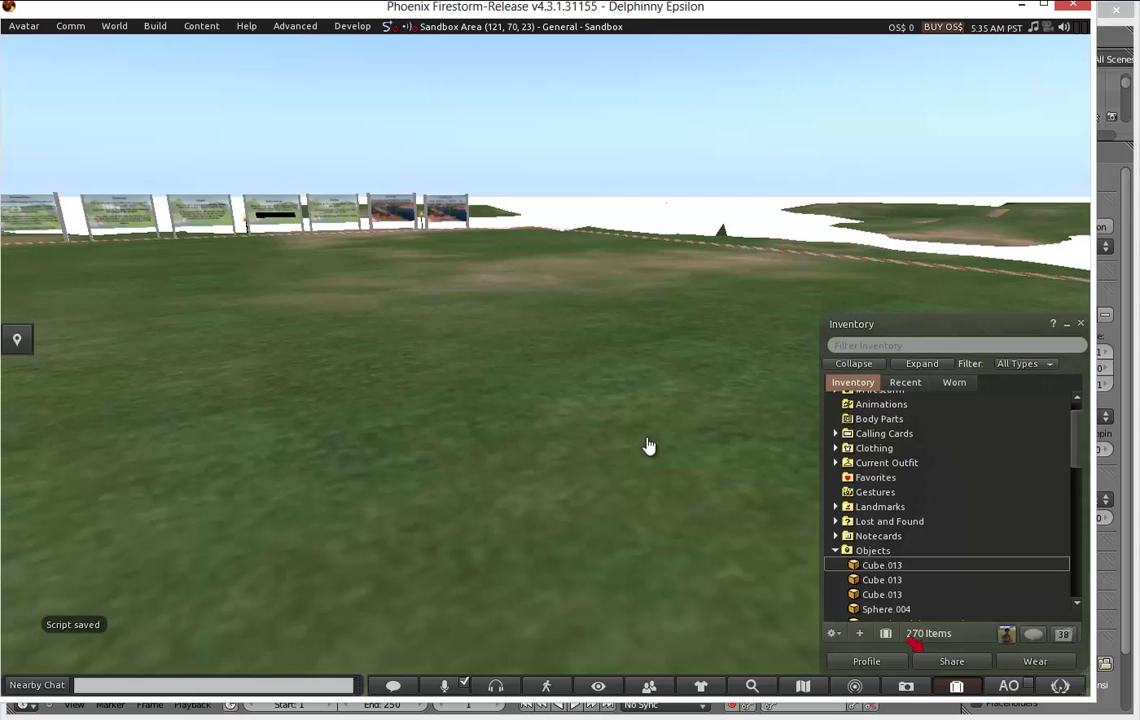
Reopen the grey cube's script and set the llSleep pause after link 7 to .01.
right_click(631, 417)
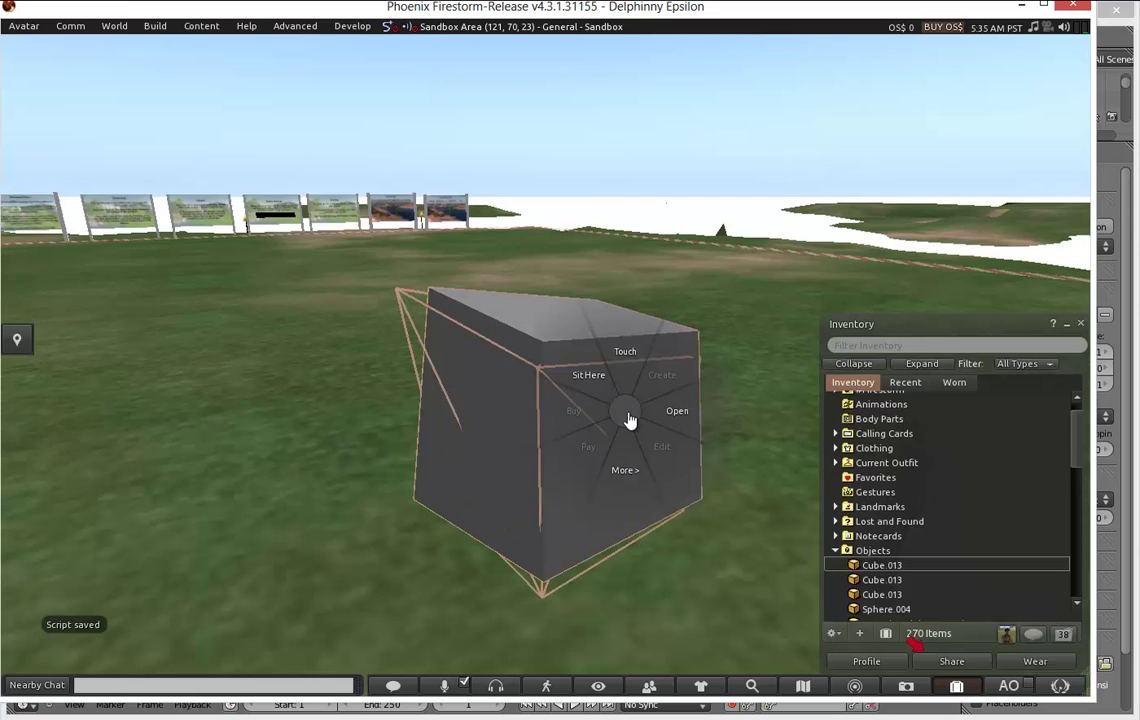
left_click(678, 447)
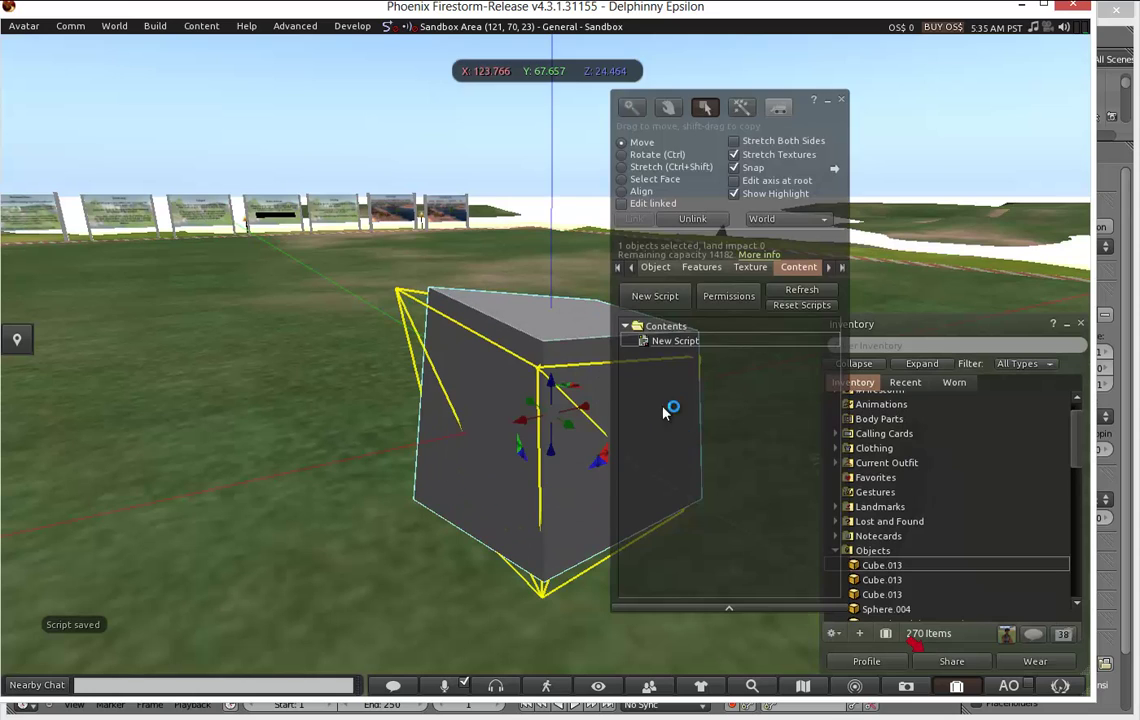
double_click(757, 341)
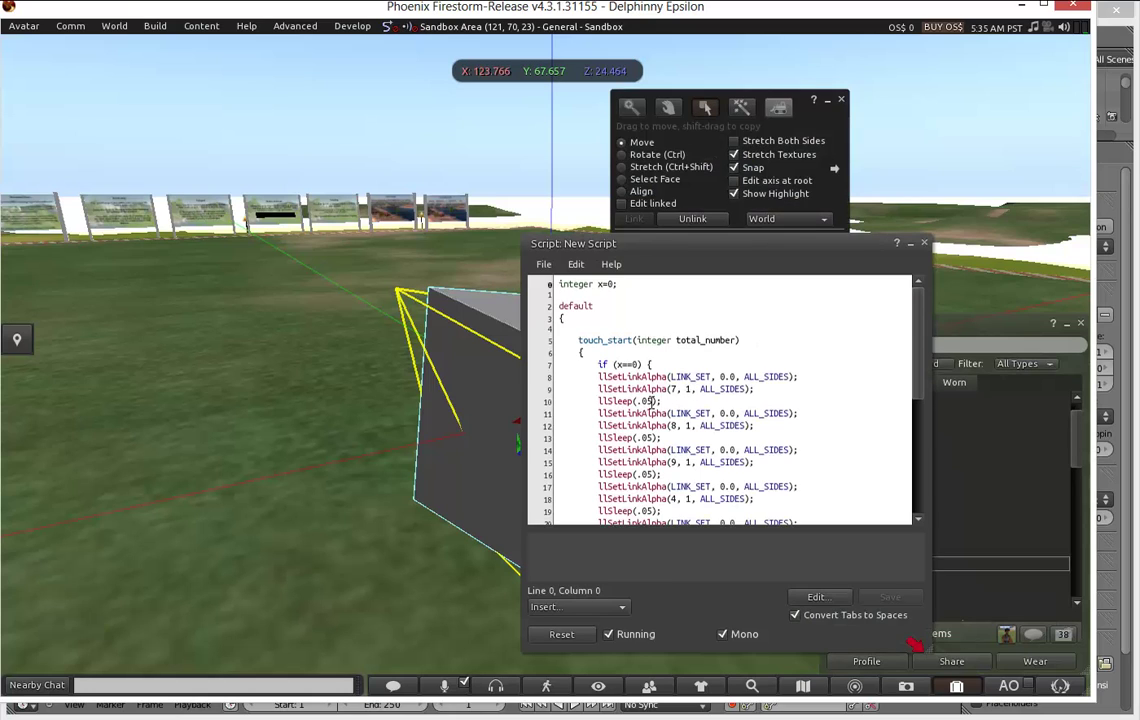
left_click(651, 401)
key("BackSpace")
type("1")
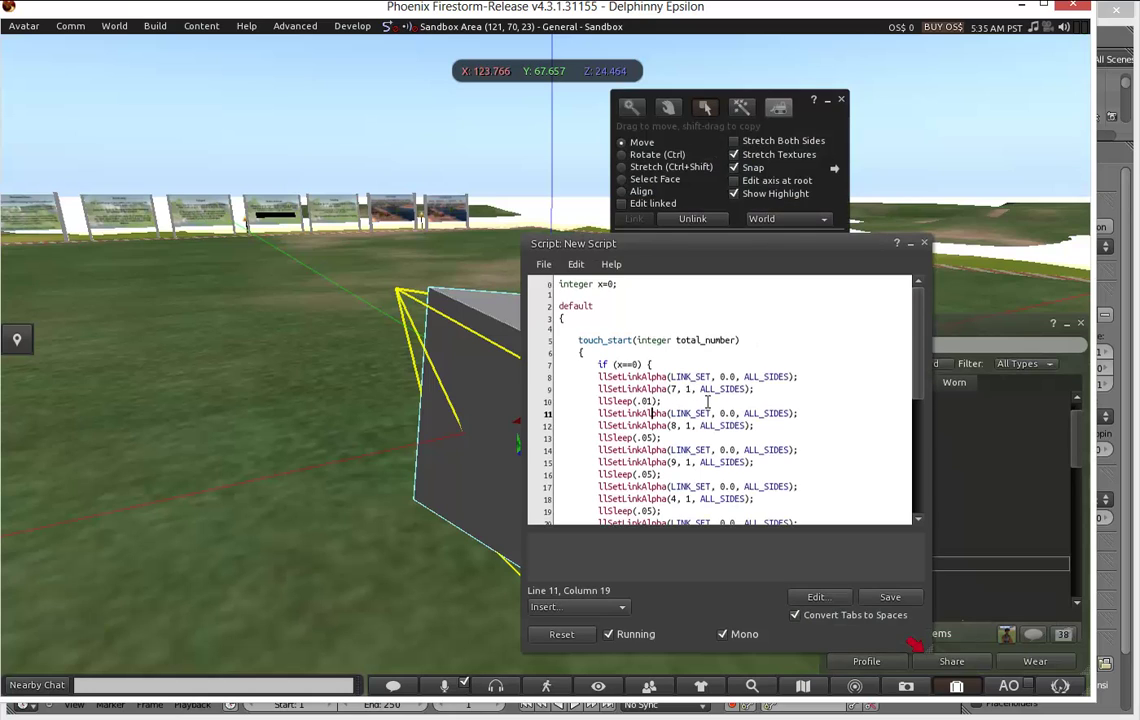
Set the llSleep pauses after links 8, 9, 4 and 5 to .01.
key("Down")
key("Down")
key("Down")
type("1")
key("Down")
key("Down")
key("Down")
key("Down")
key("Down")
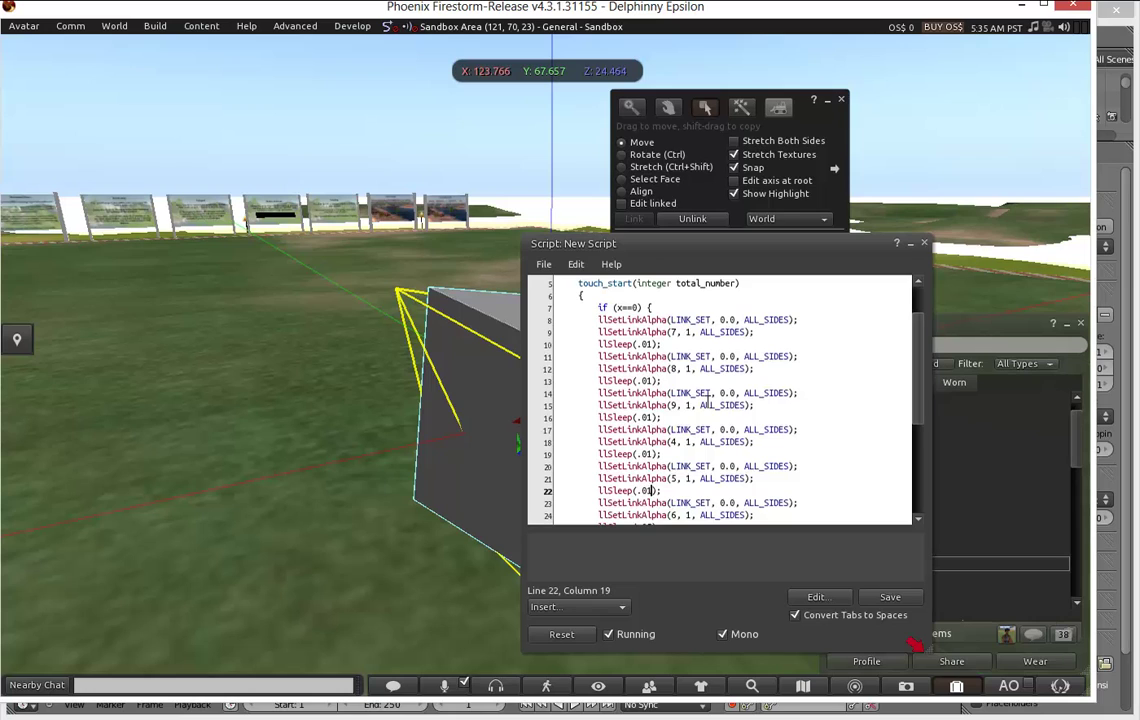
Set the last two llSleep pauses, after links 6 and 2, to .01.
key("Down")
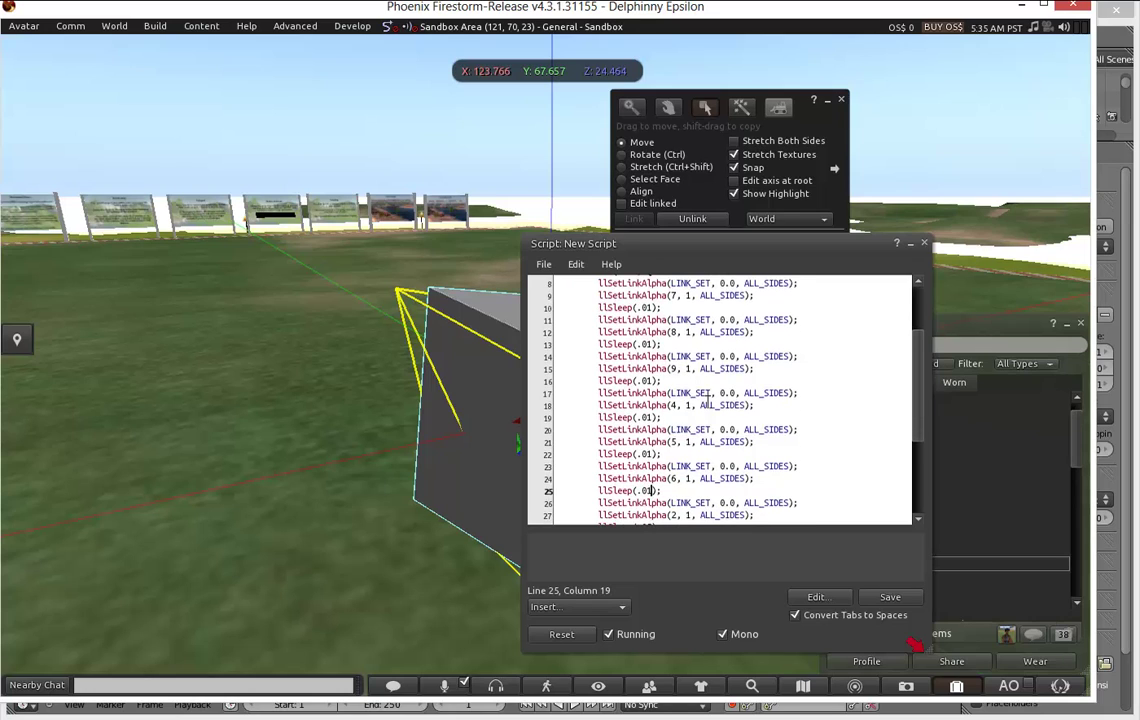
key("Down")
key("Down")
key("Down")
key("Down")
key("Down")
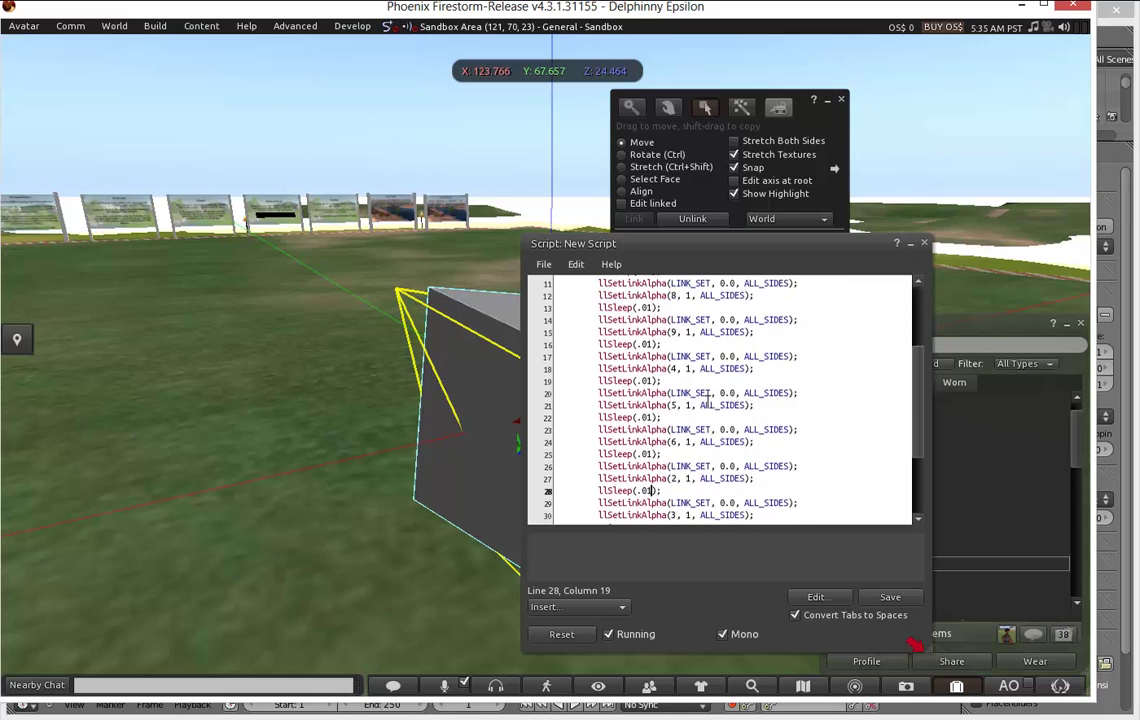
Save the script with the .01 pauses, and close the script window and object editor.
key("Down")
key("Down")
key("Down")
key("Down")
key("Down")
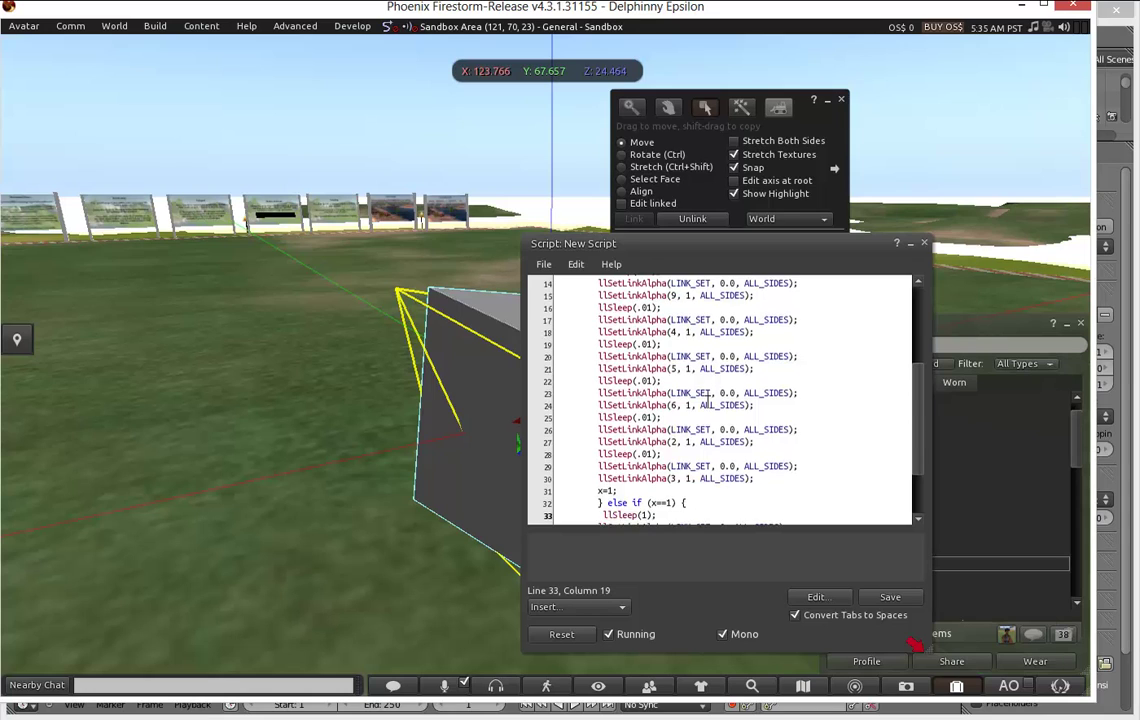
scroll(708, 400, "down", 3)
left_click(890, 597)
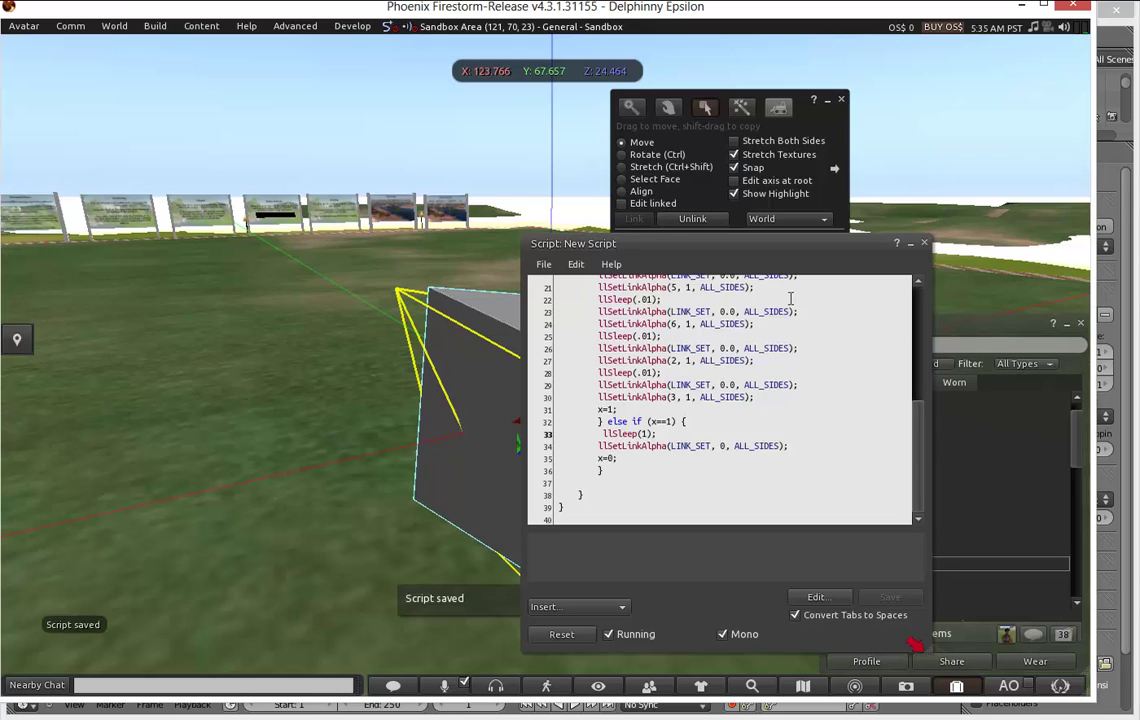
left_click(924, 243)
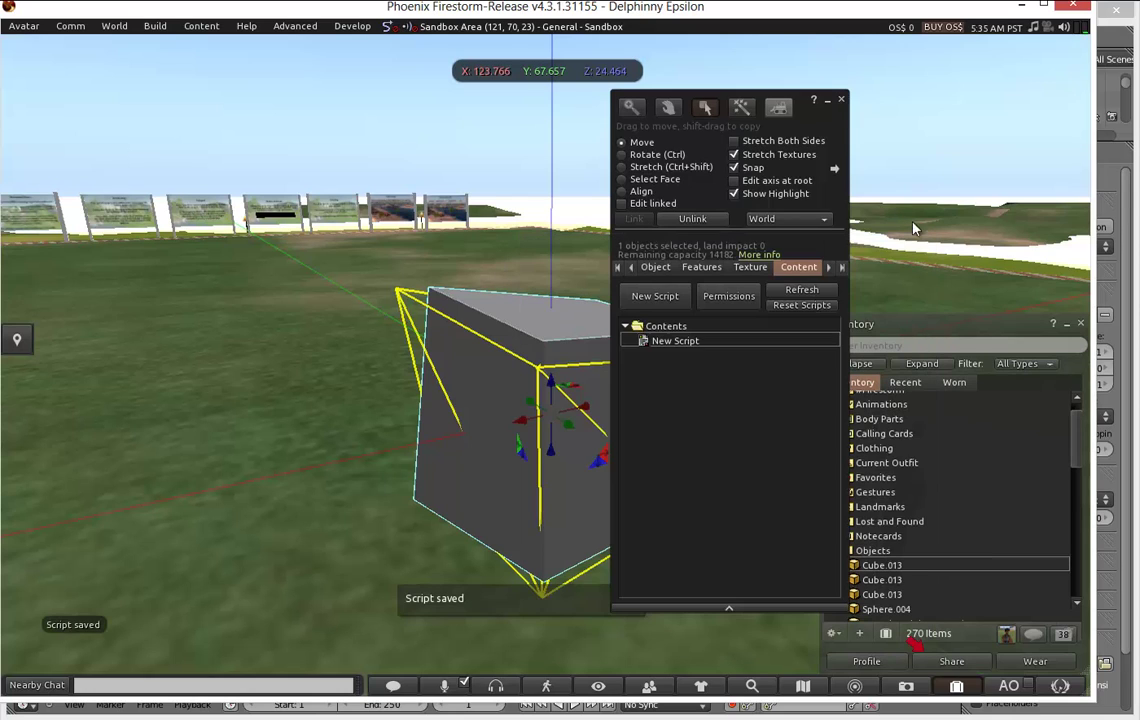
left_click(841, 101)
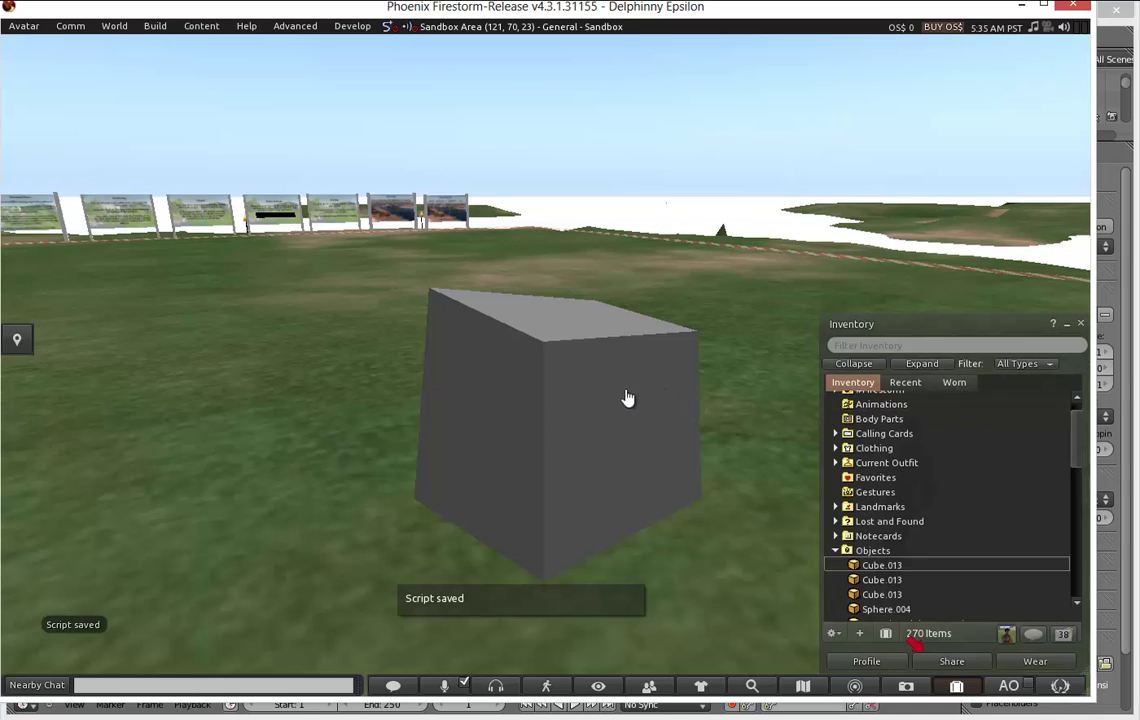
Reopen the grey cube's script and set the llSleep pause after link 7 to .03.
mouse_move(607, 441)
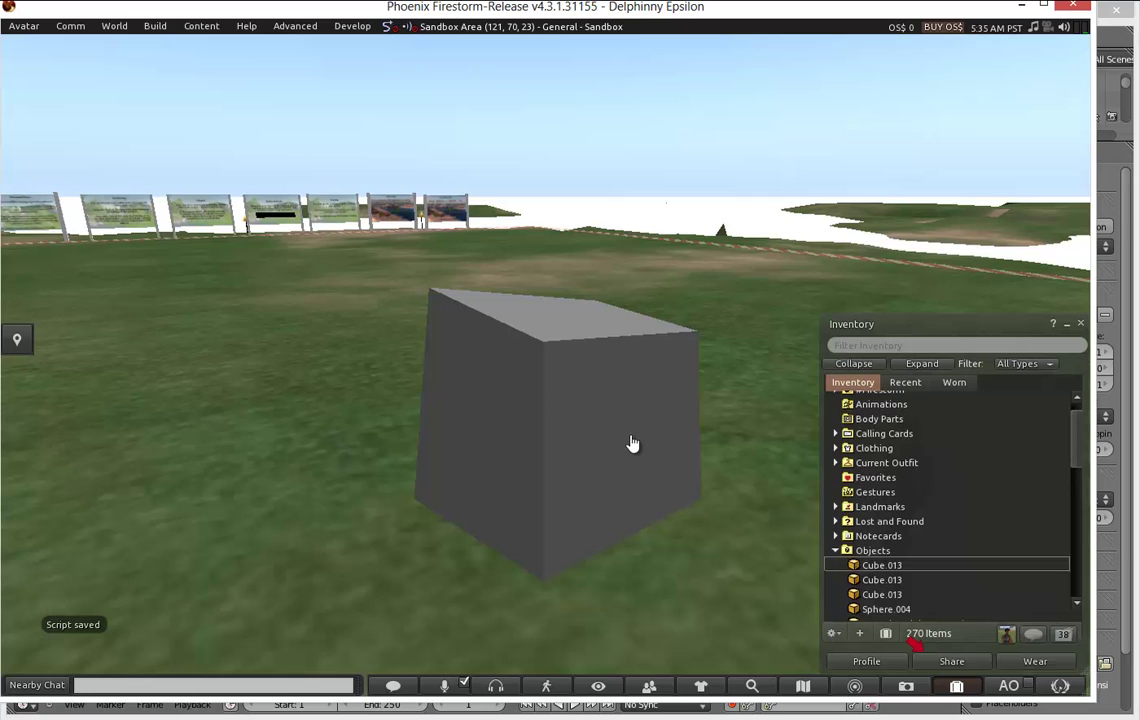
right_click(632, 443)
left_click(668, 466)
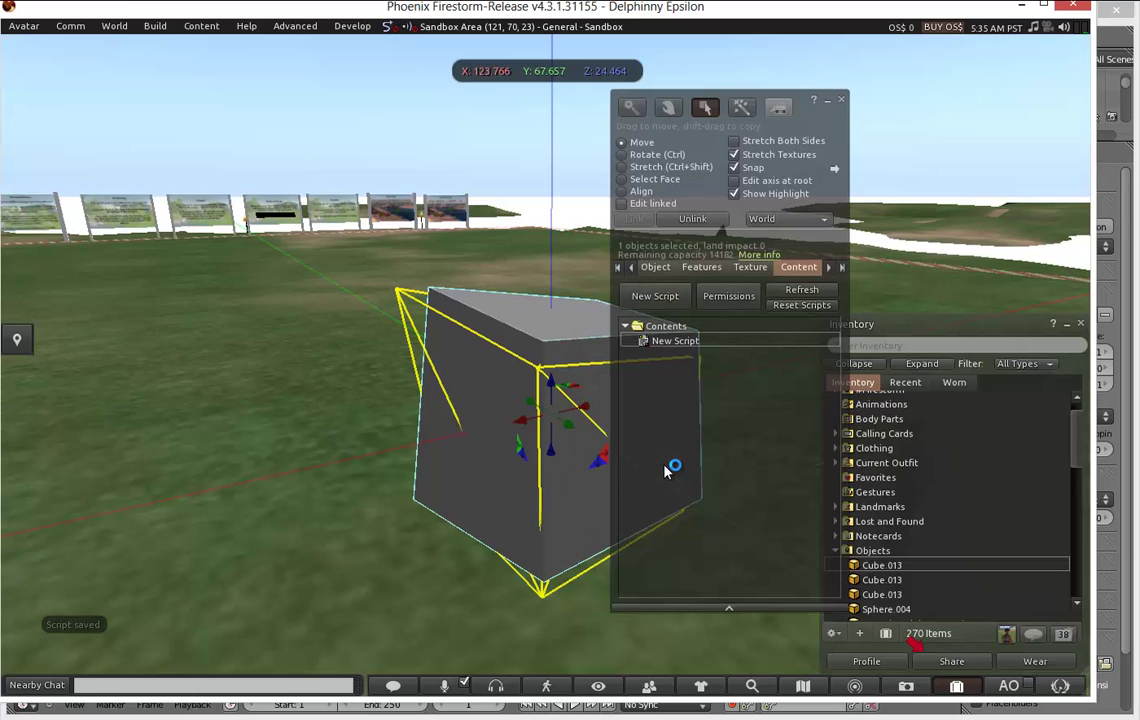
left_click(676, 350)
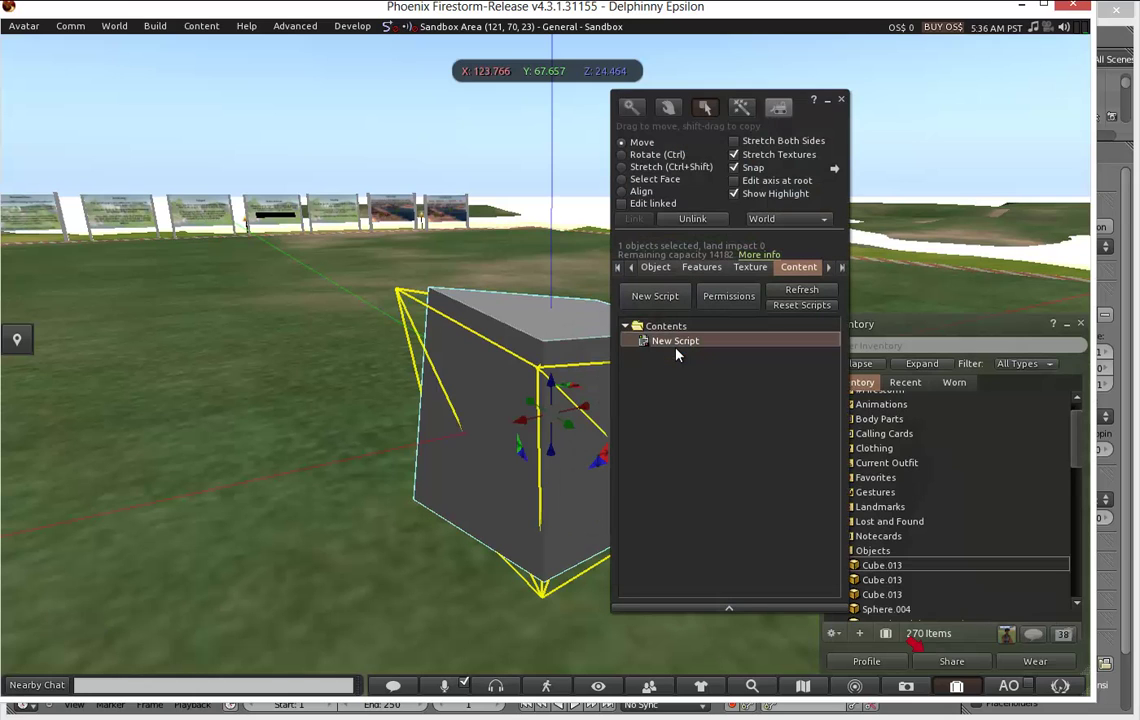
double_click(676, 342)
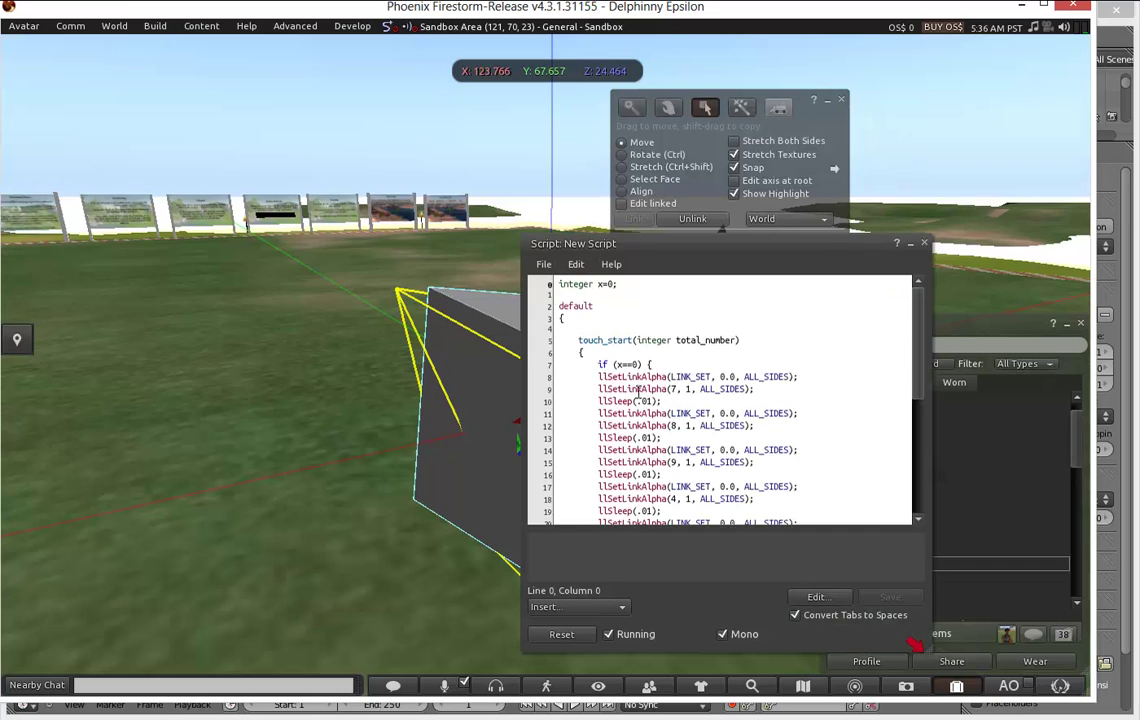
left_click(650, 400)
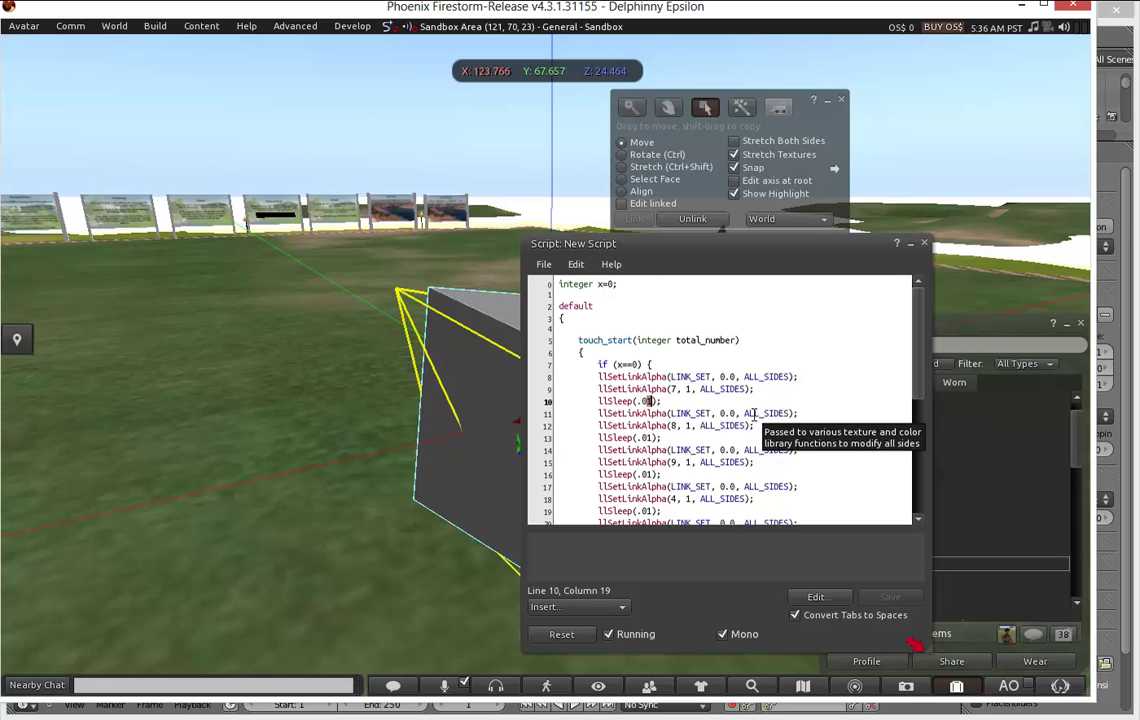
type("3")
Set the llSleep pauses after links 8 and 9 to .03.
left_click(651, 437)
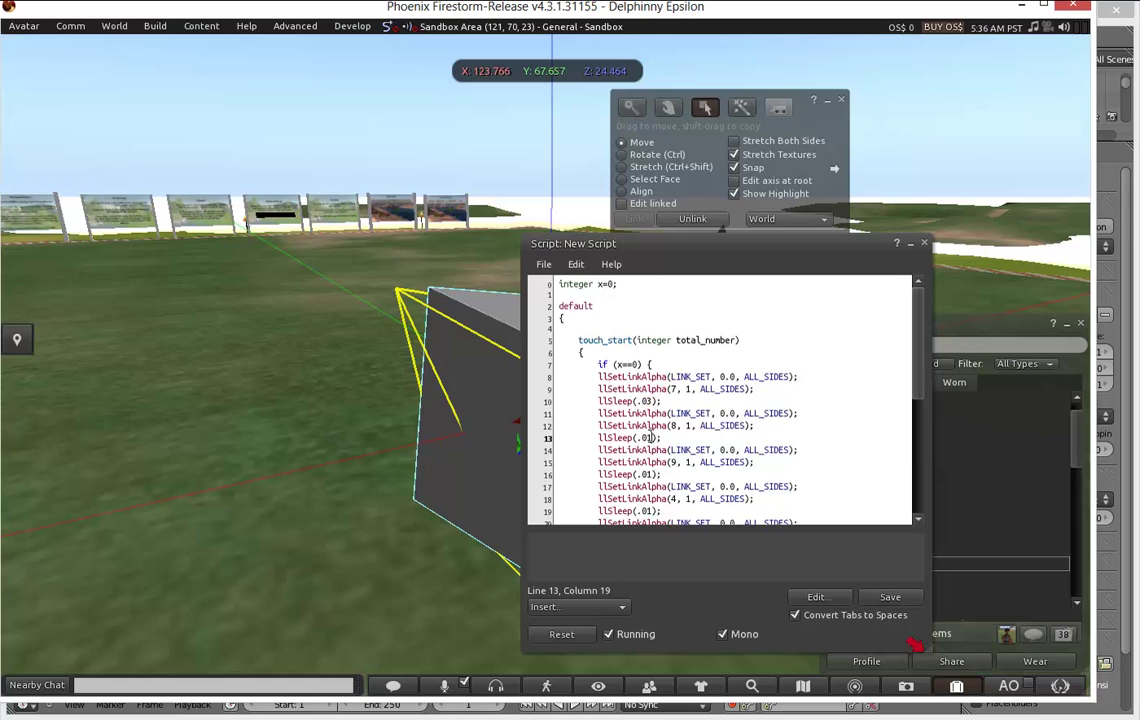
key("Down")
key("Down")
key("Down")
key("Down")
key("Up")
key("BackSpace")
type("3")
Set the llSleep pauses after links 4 and 5 to .03.
key("Down")
key("Down")
key("Down")
key("Down")
key("Down")
key("Down")
key("BackSpace")
type("3")
Set the llSleep pauses after links 6 and 2 to .03.
key("Down")
key("Down")
key("Down")
key("Down")
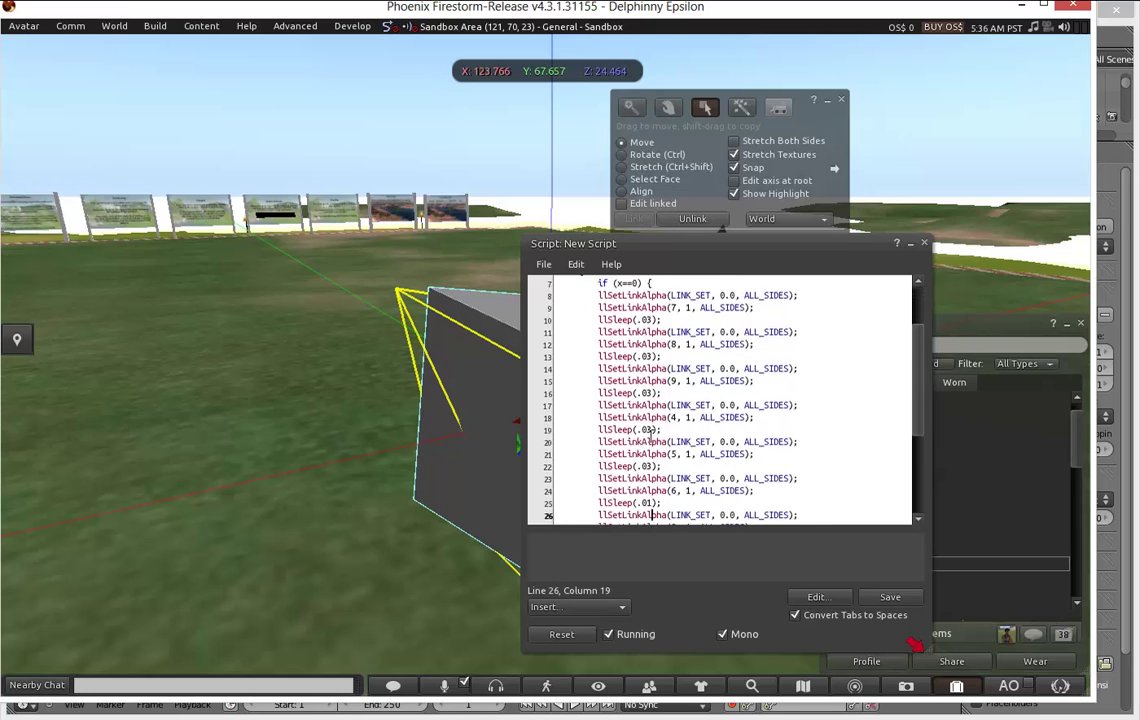
key("Up")
key("BackSpace")
type("3")
key("Down")
key("Down")
key("Down")
key("Down")
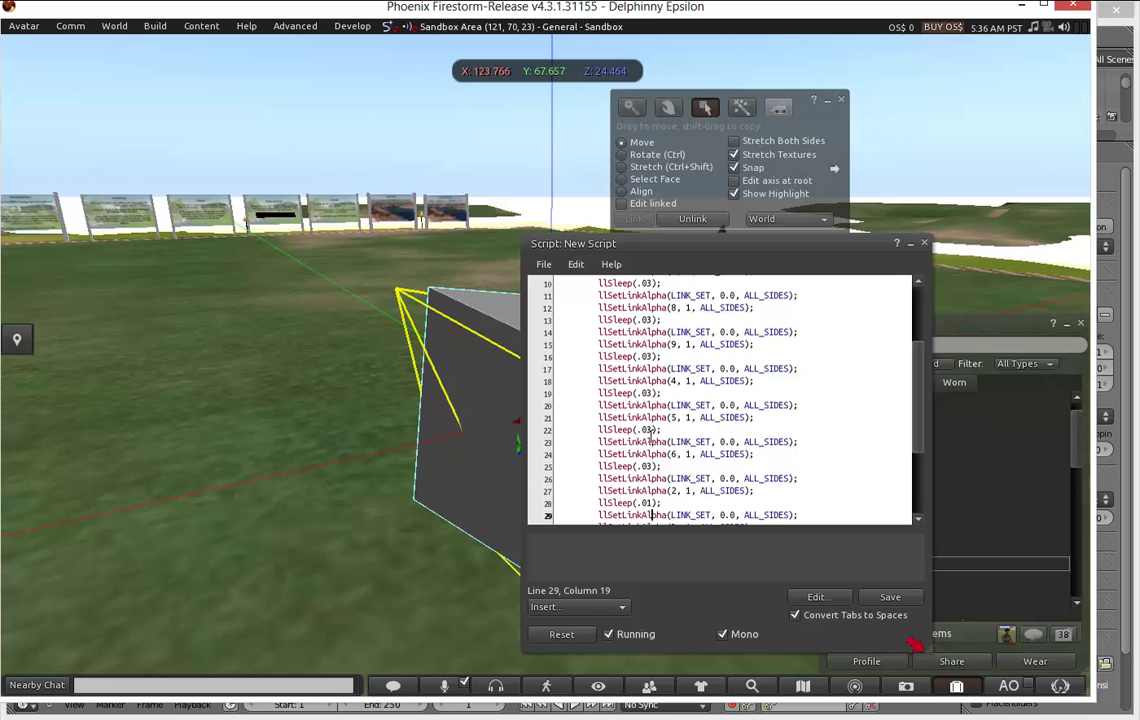
key("Up")
key("BackSpace")
type("3")
Save the script with the .03 pauses, and close the script window and object editor.
key("Down")
key("Down")
key("Down")
key("Down")
key("Down")
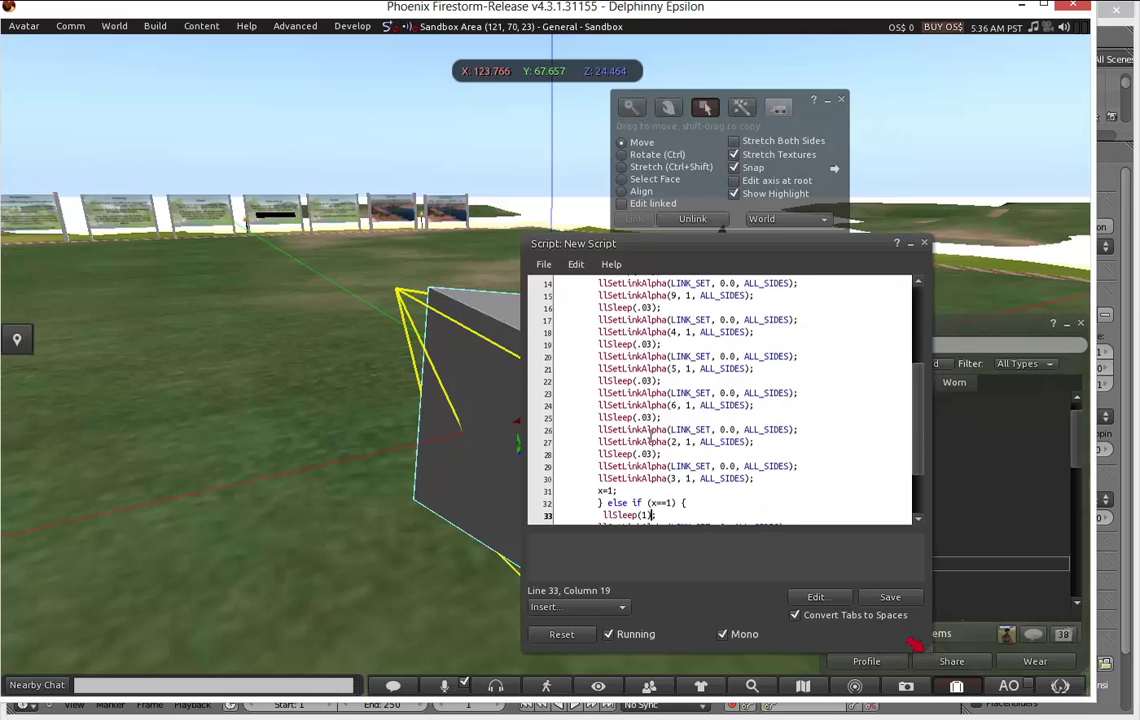
left_click(890, 597)
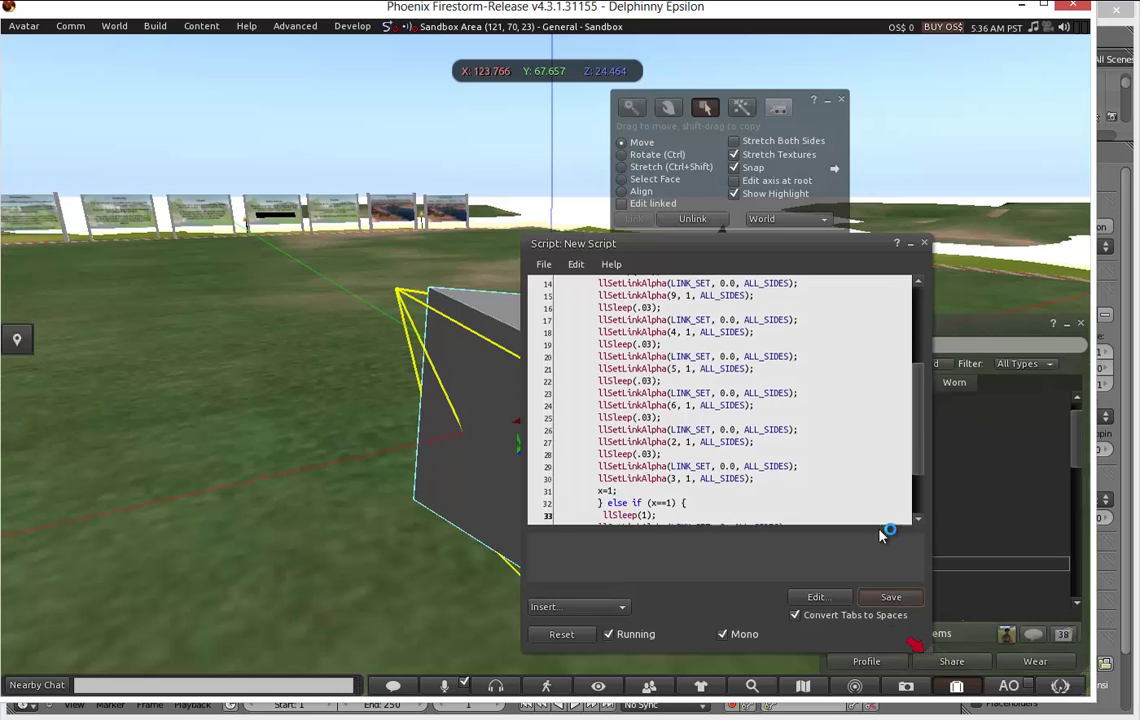
scroll(780, 339, "down", 1)
scroll(780, 339, "down", 1)
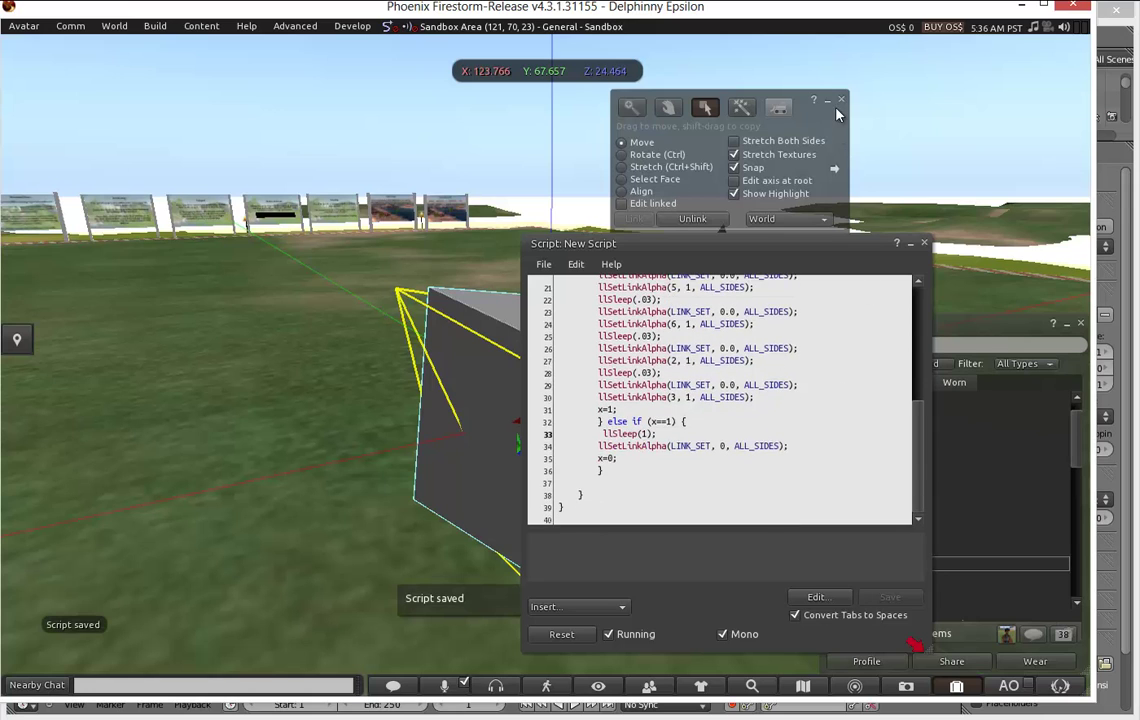
left_click(689, 182)
left_click_drag(628, 258, 743, 174)
left_click(1040, 160)
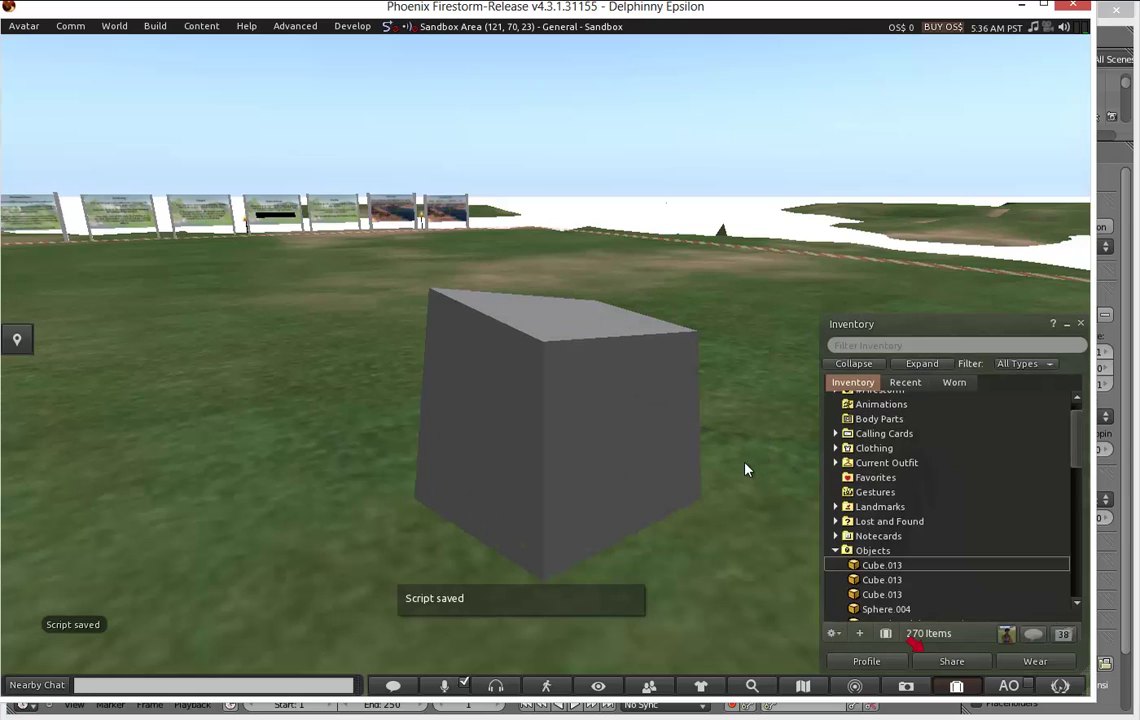
Touch the grey cube repeatedly to test the animation playback with the .03 pauses.
left_click(626, 460)
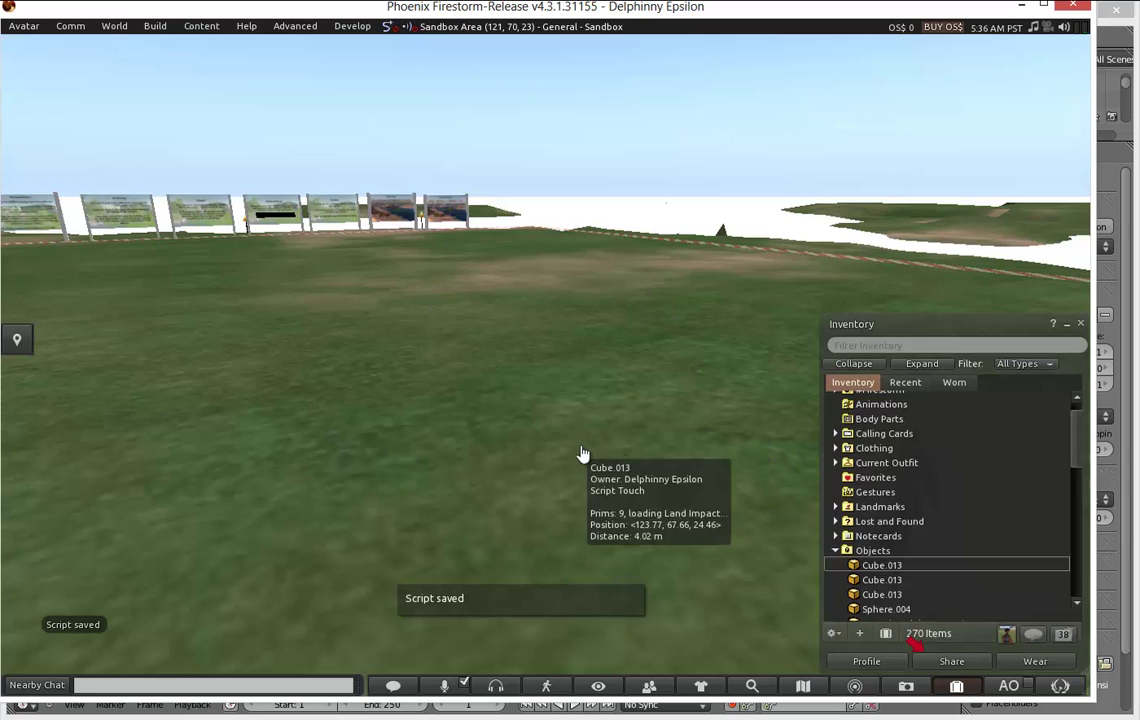
left_click(583, 457)
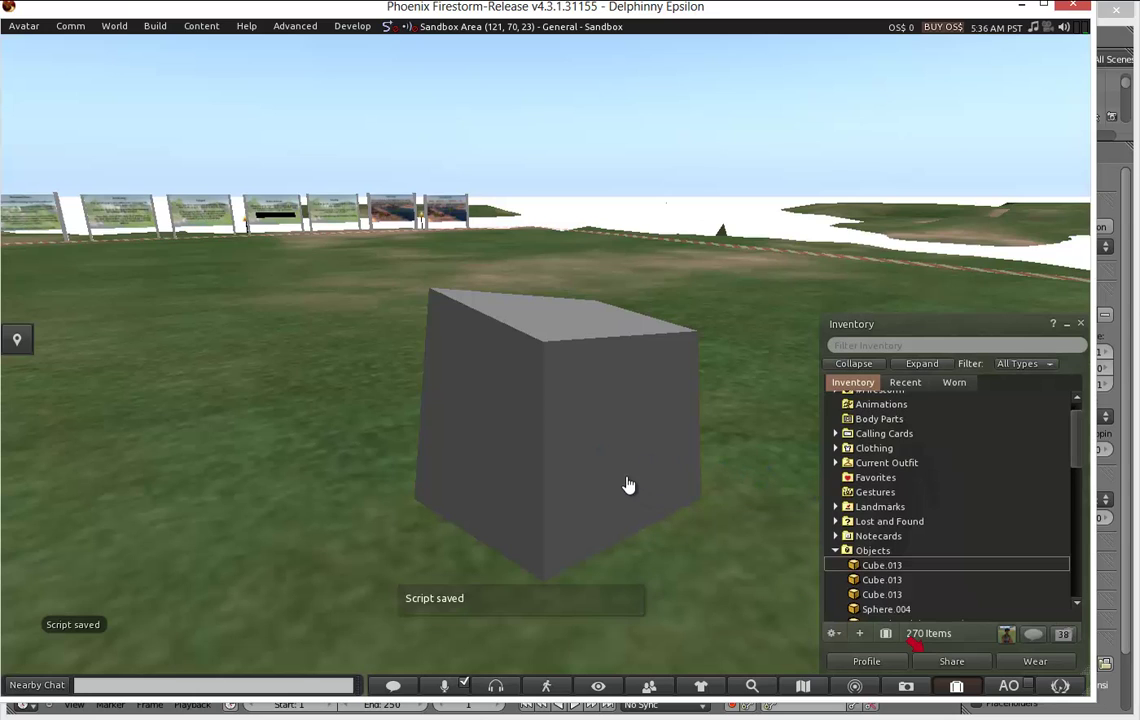
left_click(628, 485)
left_click(628, 485)
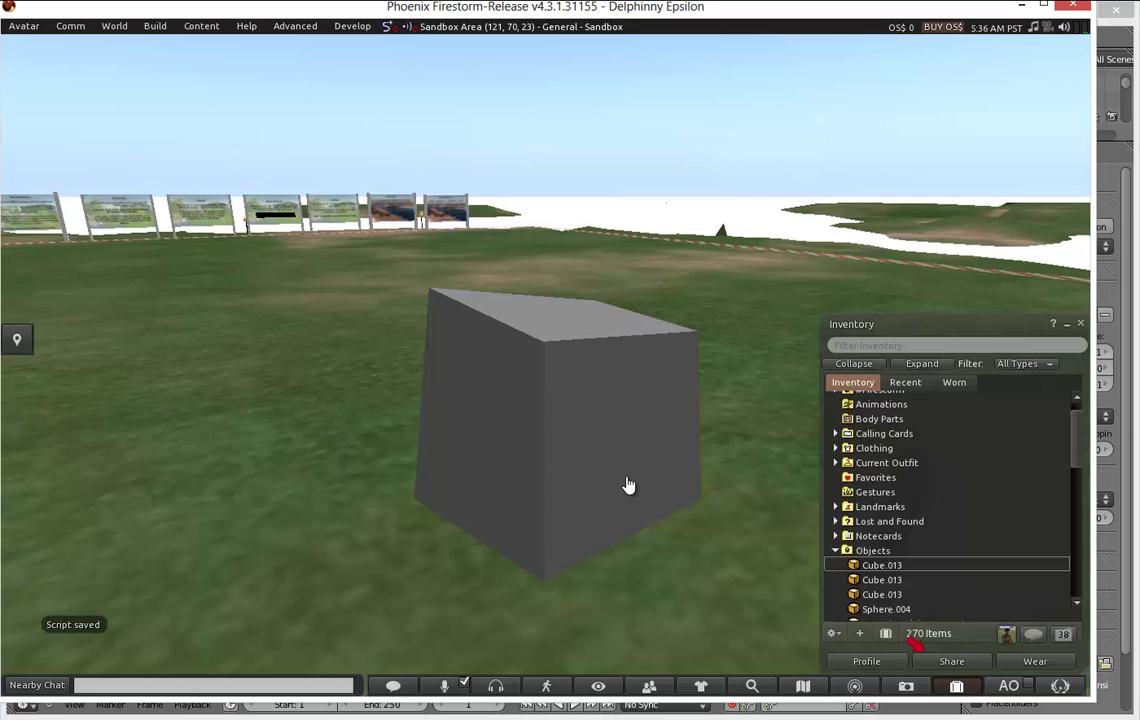
left_click(628, 485)
left_click(628, 485)
left_click(628, 485)
left_click(628, 485)
Reopen the grey cube's script and set the llSleep pauses after links 7 and 8 to .05.
right_click(620, 450)
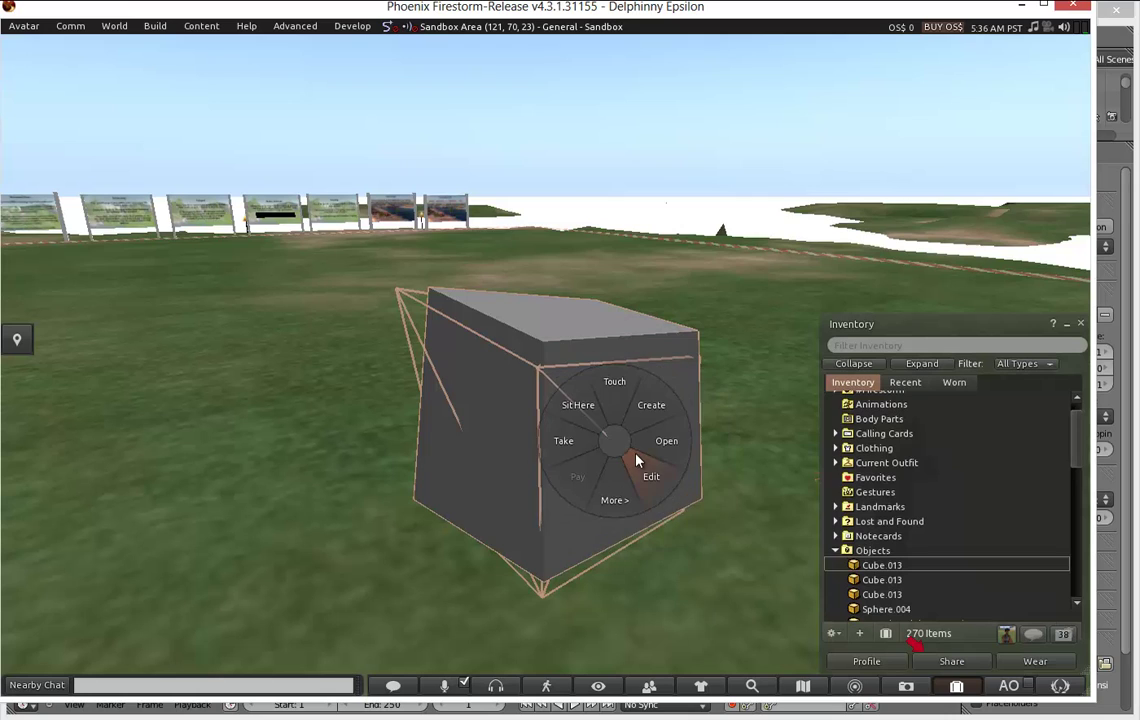
left_click(648, 470)
double_click(680, 340)
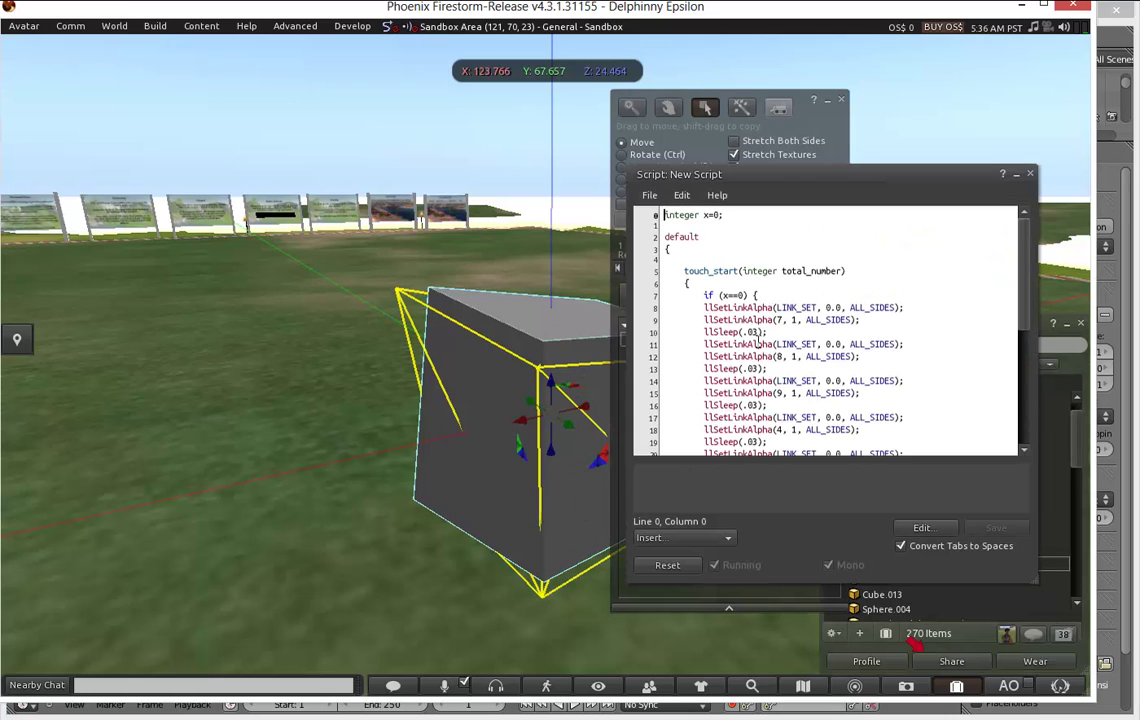
left_click(754, 332)
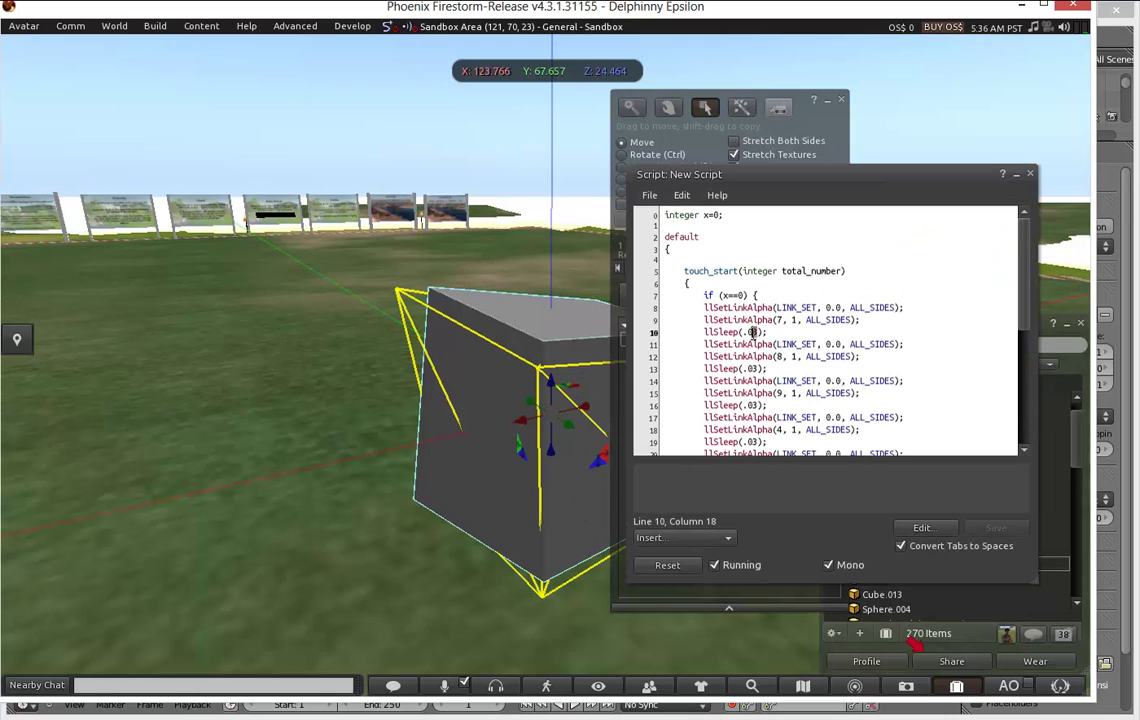
type("5")
left_click(758, 369)
type("5")
Set the llSleep pauses after links 9 and 4 to .05.
left_click(762, 405)
type("5")
key("Down")
key("Down")
key("Down")
key("BackSpace")
type("5")
Set the llSleep pause after link 5 to .05.
key("Down")
key("Down")
key("Down")
key("Down")
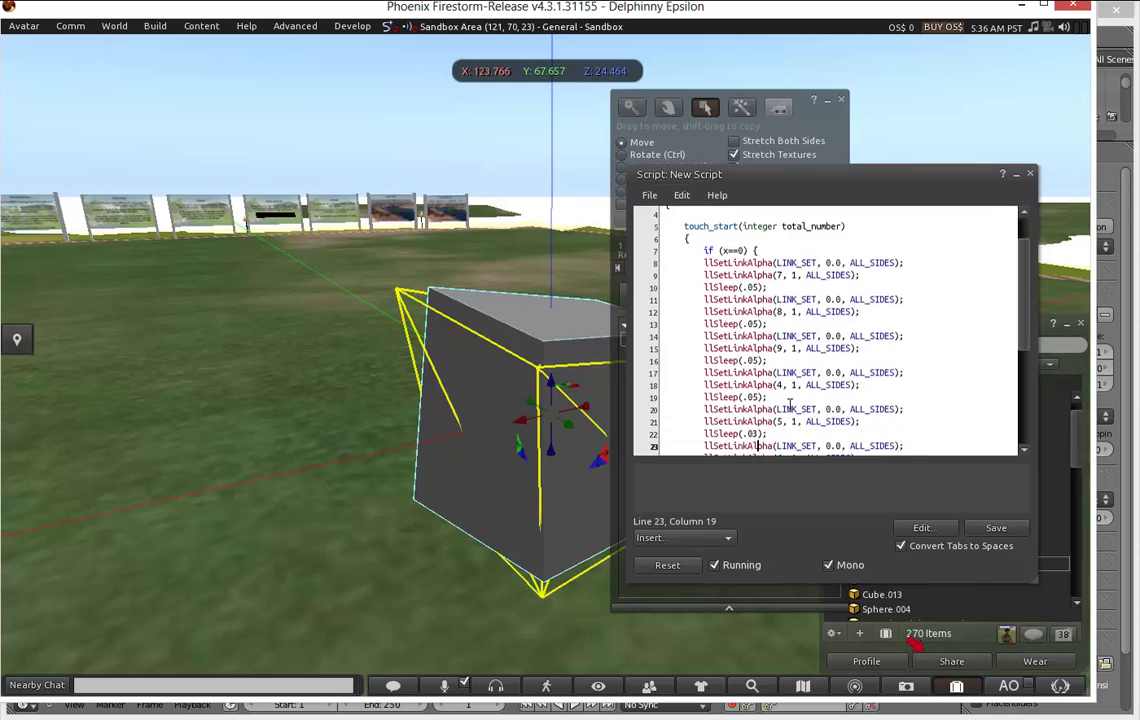
key("Up")
key("BackSpace")
type("5")
Set the llSleep pauses after links 6 and 2 to .05.
key("Down")
key("Down")
key("Down")
key("Down")
key("Down")
key("Down")
key("Up")
key("Up")
key("Up")
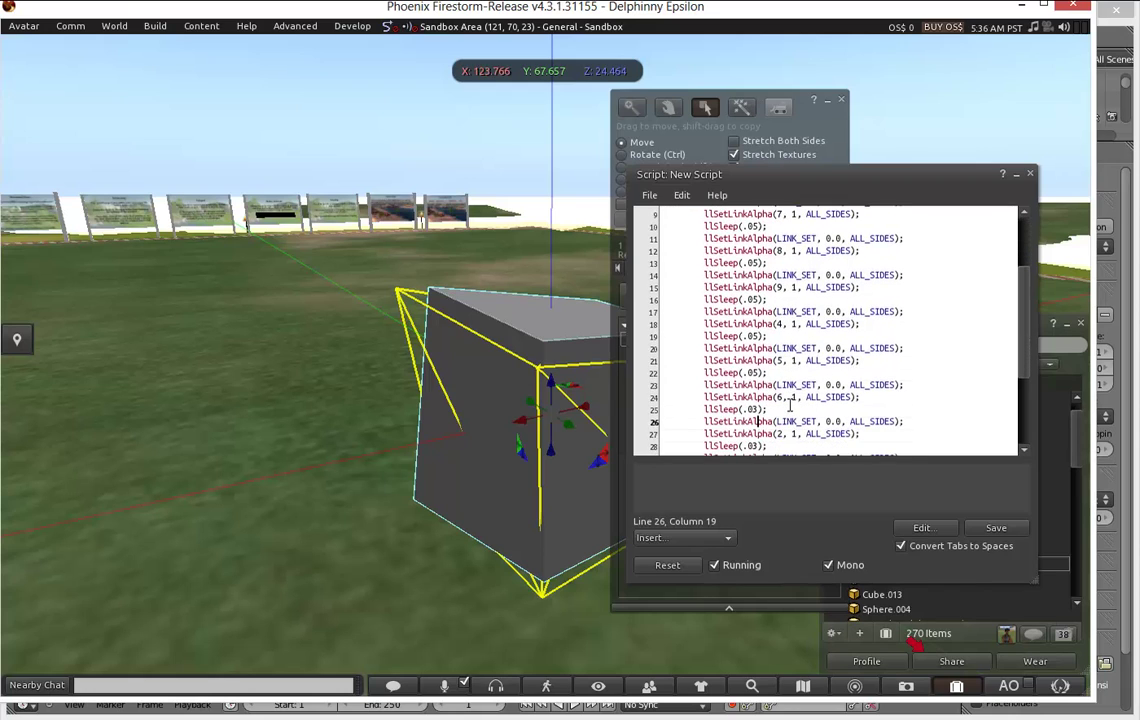
key("BackSpace")
type("5")
key("Down")
key("Down")
key("Down")
key("Down")
key("Down")
key("Down")
key("Down")
key("Down")
key("Down")
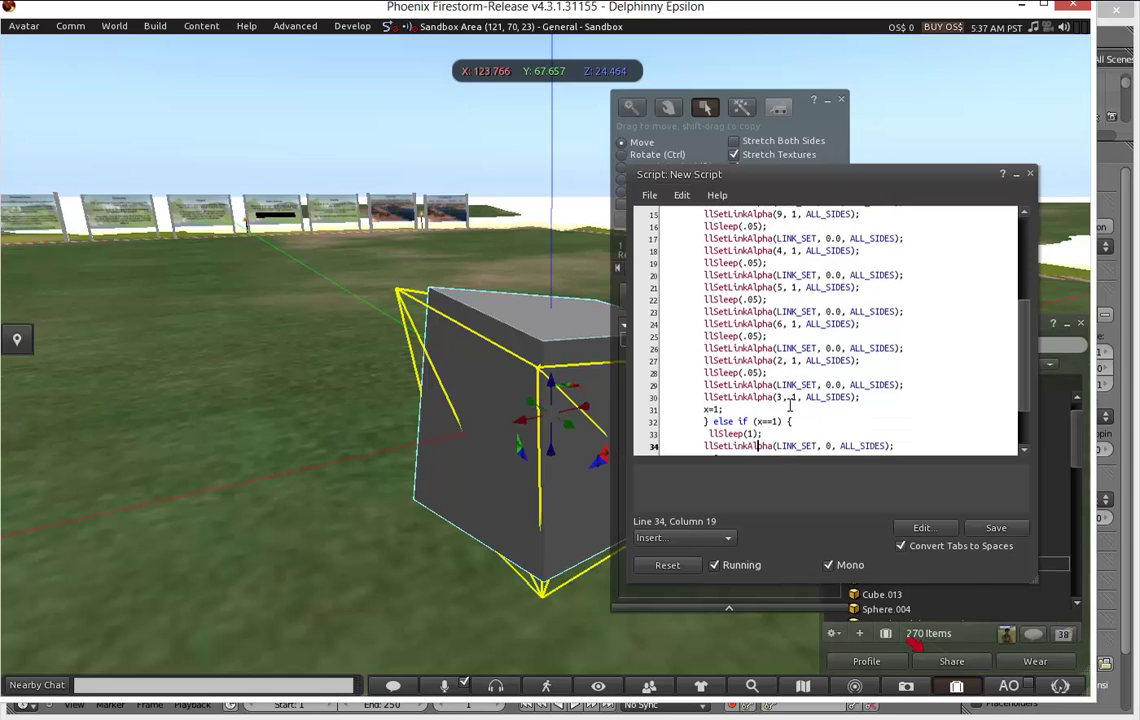
Save the script with the .05 pauses, close the object editor and minimize the script window.
left_click(998, 529)
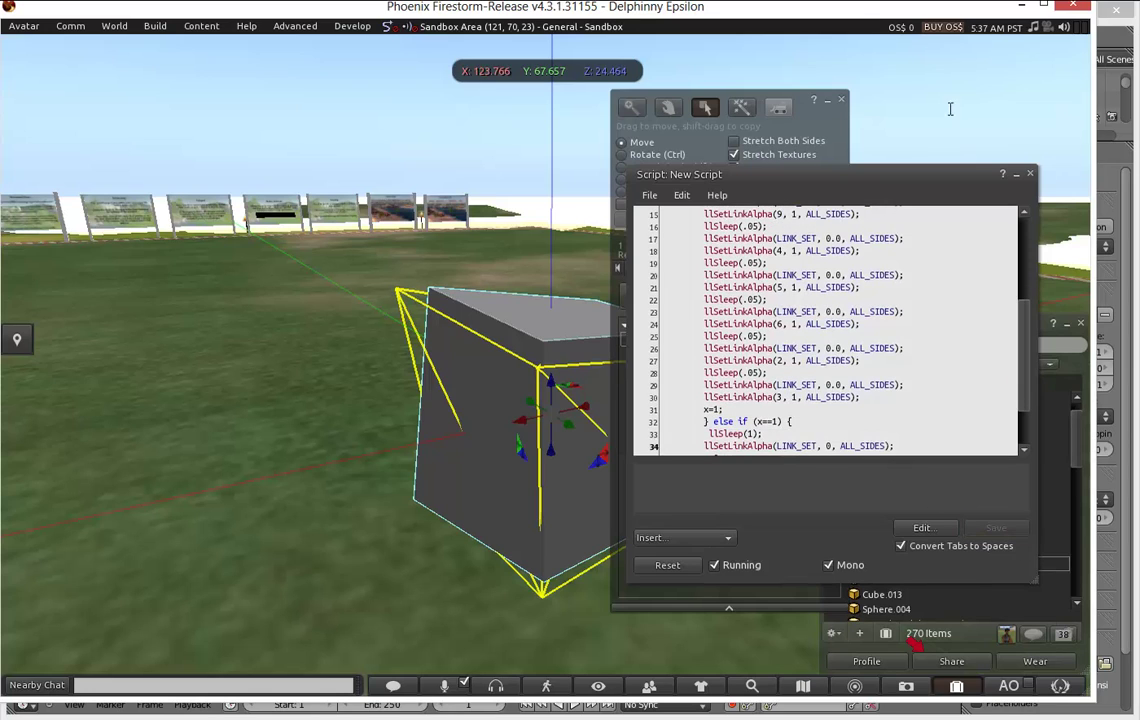
left_click(840, 102)
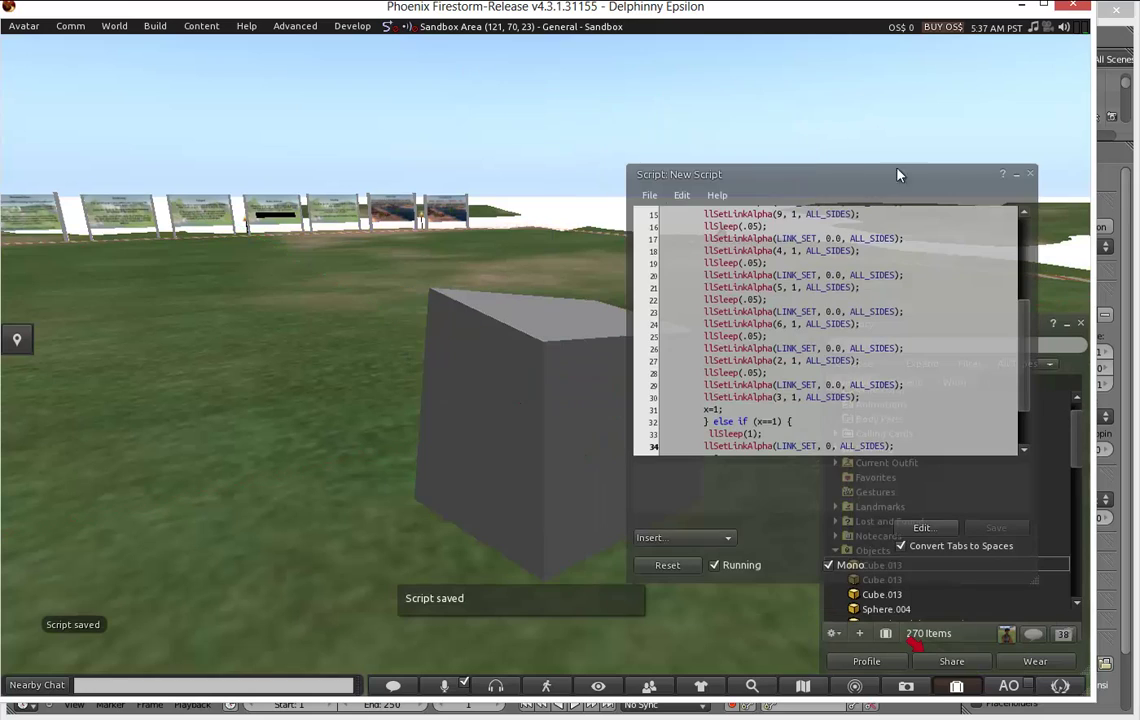
left_click(1016, 175)
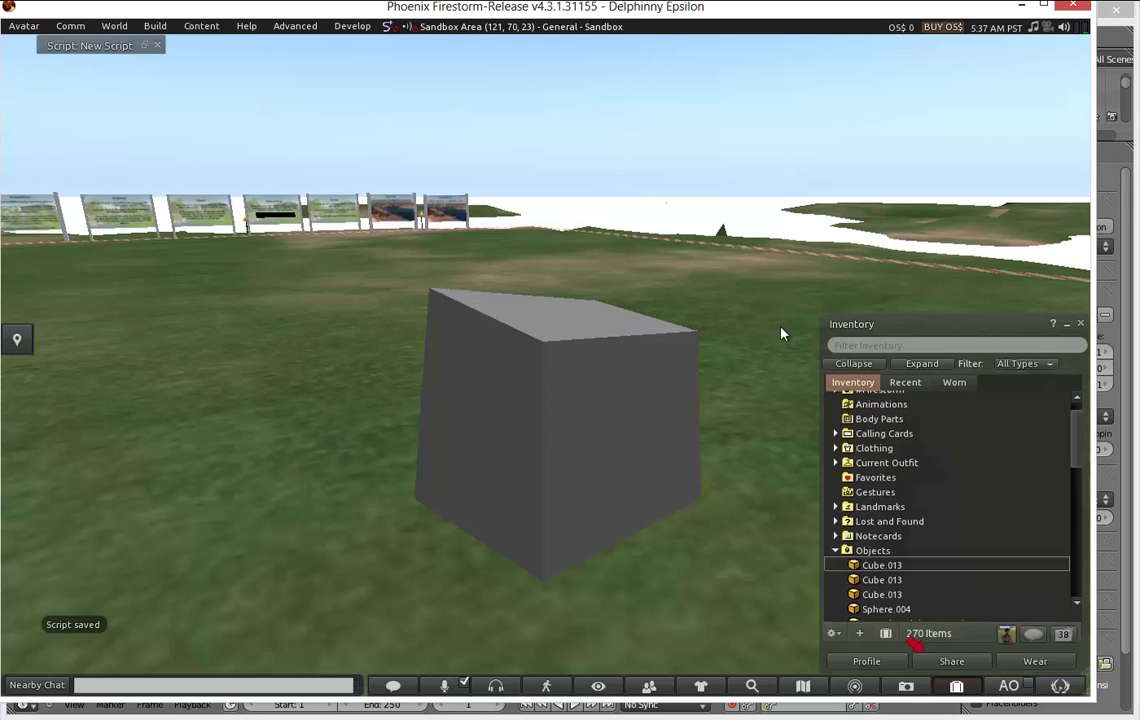
Turn the avatar and orbit the camera to view the avatar and the grey cube from the side.
key("Left")
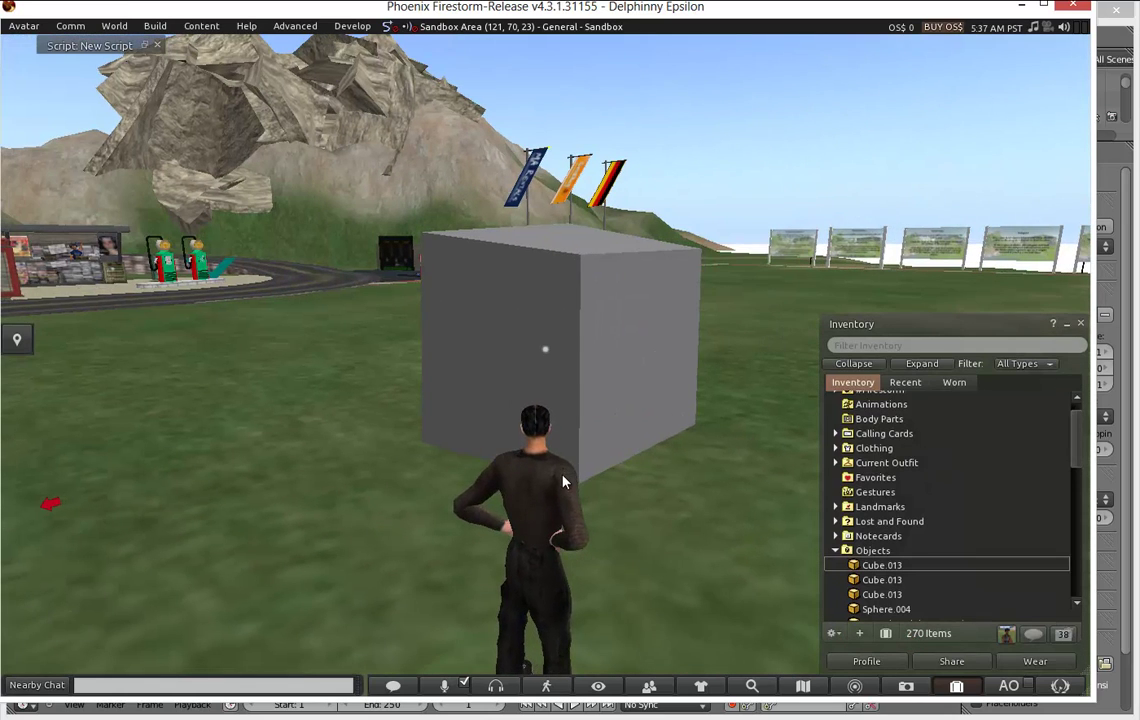
key("Left")
key("Right")
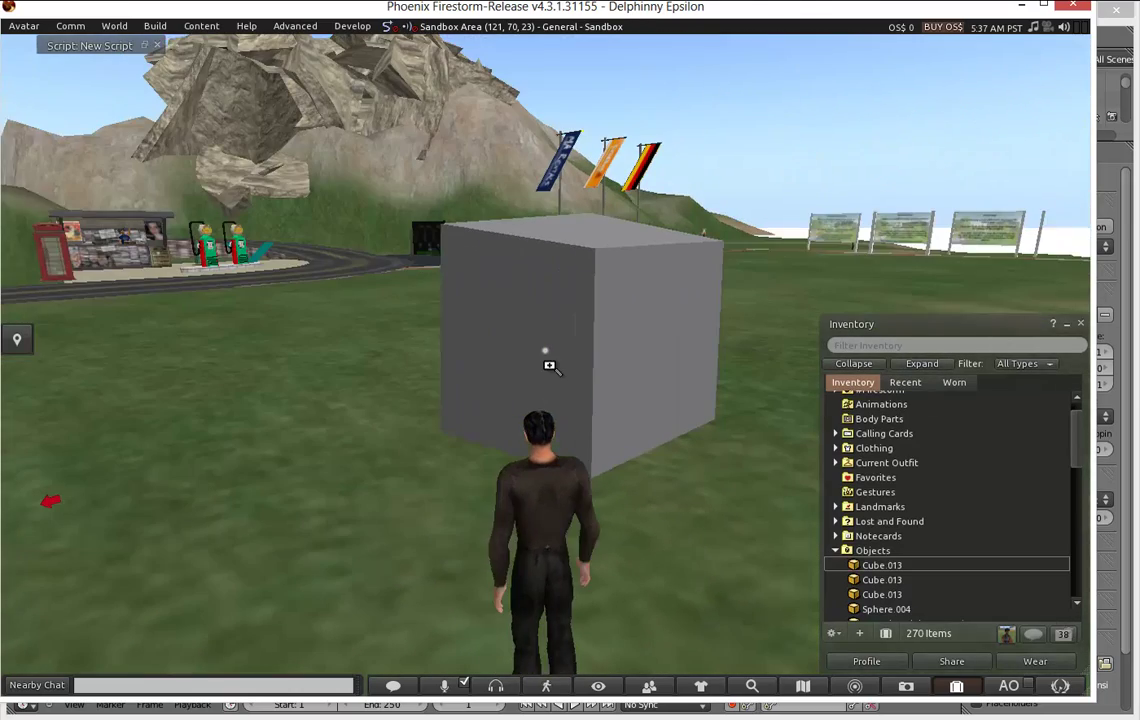
left_click_drag(532, 423, 540, 365, "alt")
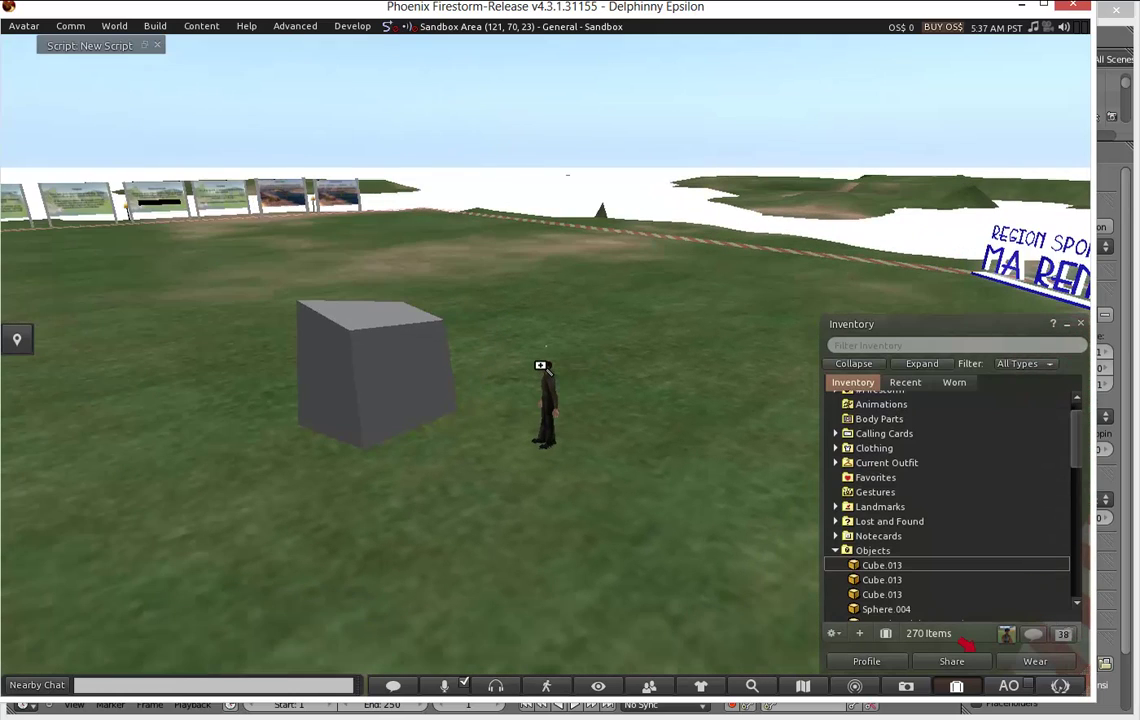
mouse_move(377, 335)
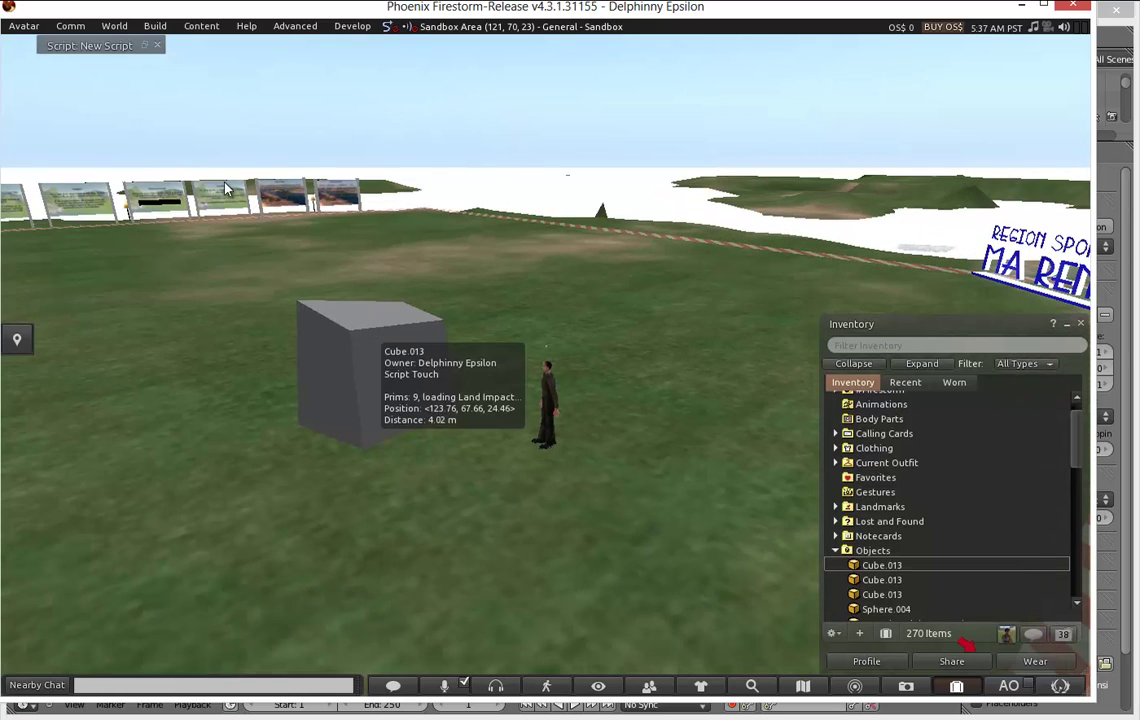